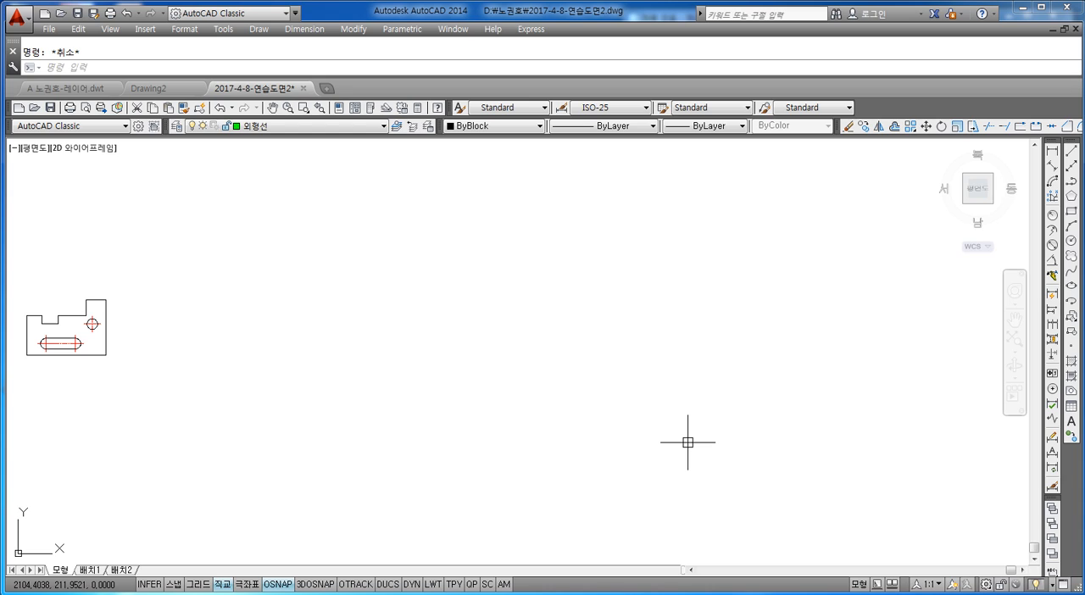
# Place six donuts with inner diameter 10 and outer diameter 50, scattered in the empty area beside the existing part.
pyautogui.write('DO')
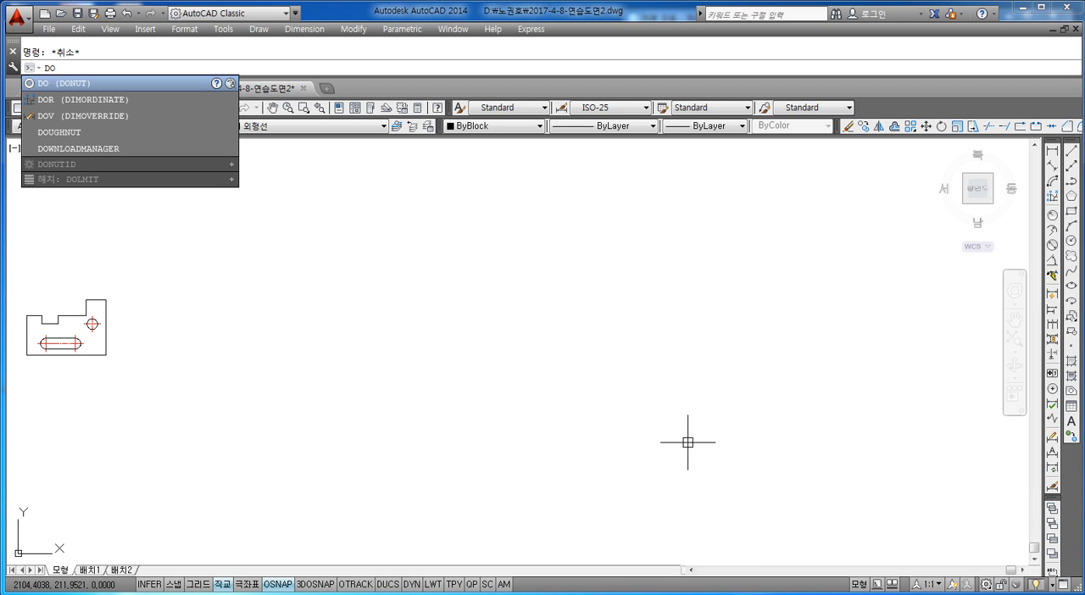
pyautogui.press('Return')
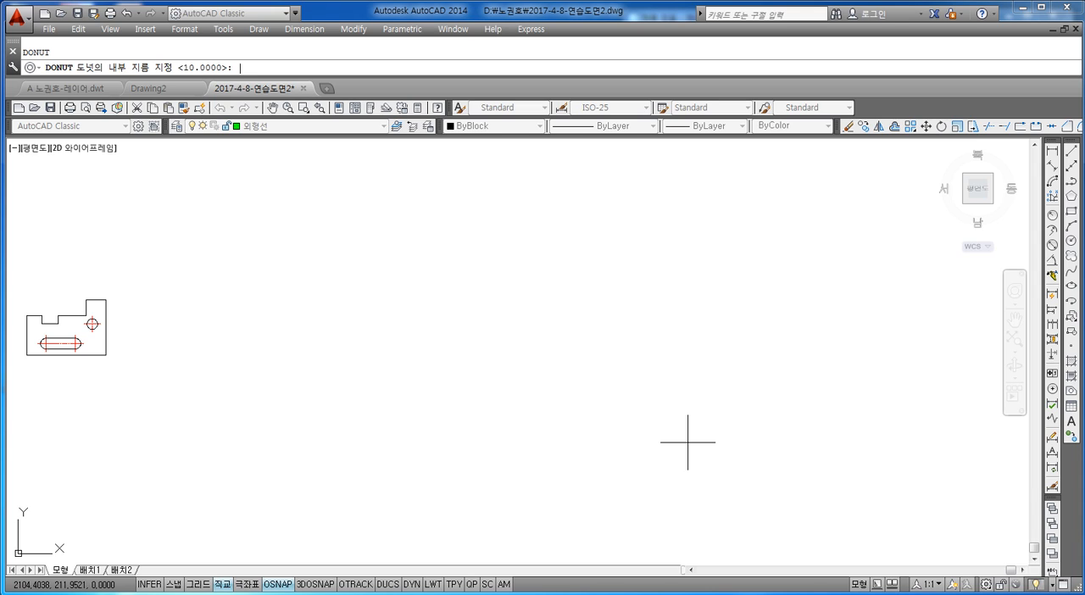
pyautogui.write('10')
pyautogui.press('Return')
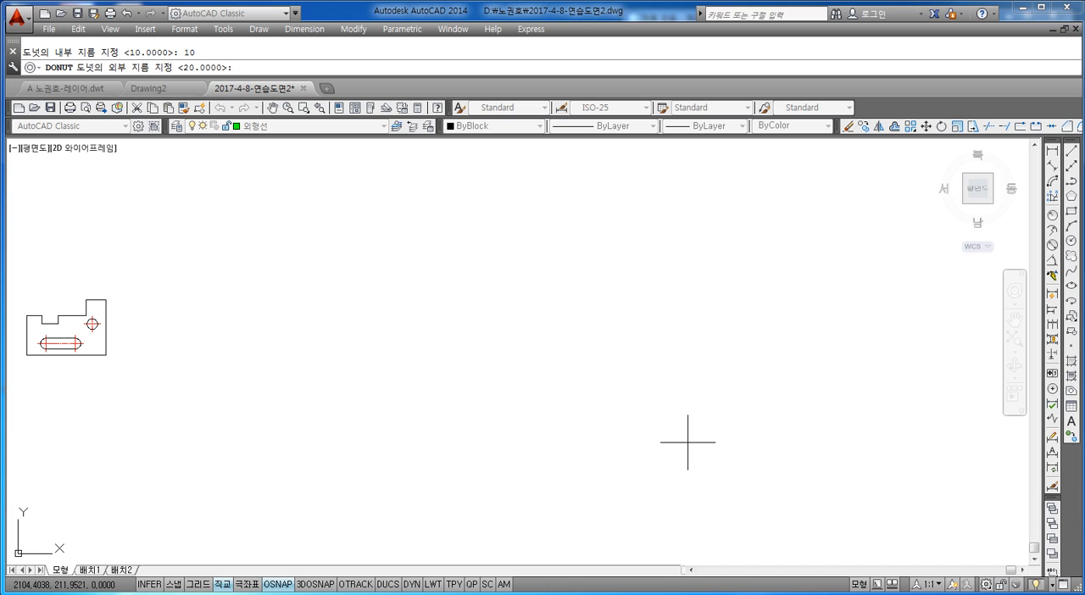
pyautogui.write('50')
pyautogui.press('Return')
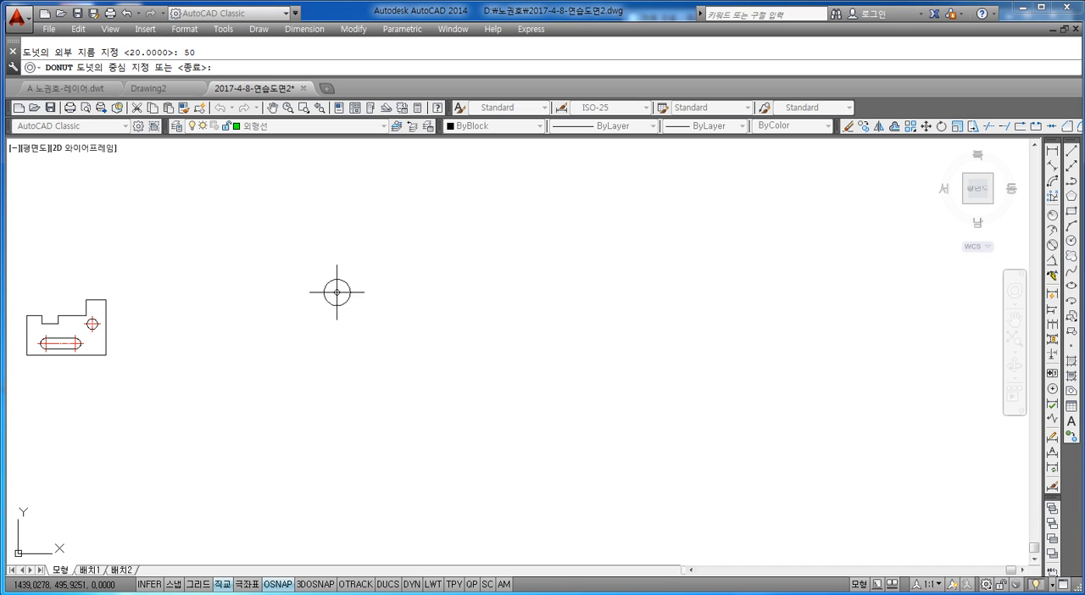
pyautogui.click(380, 289)
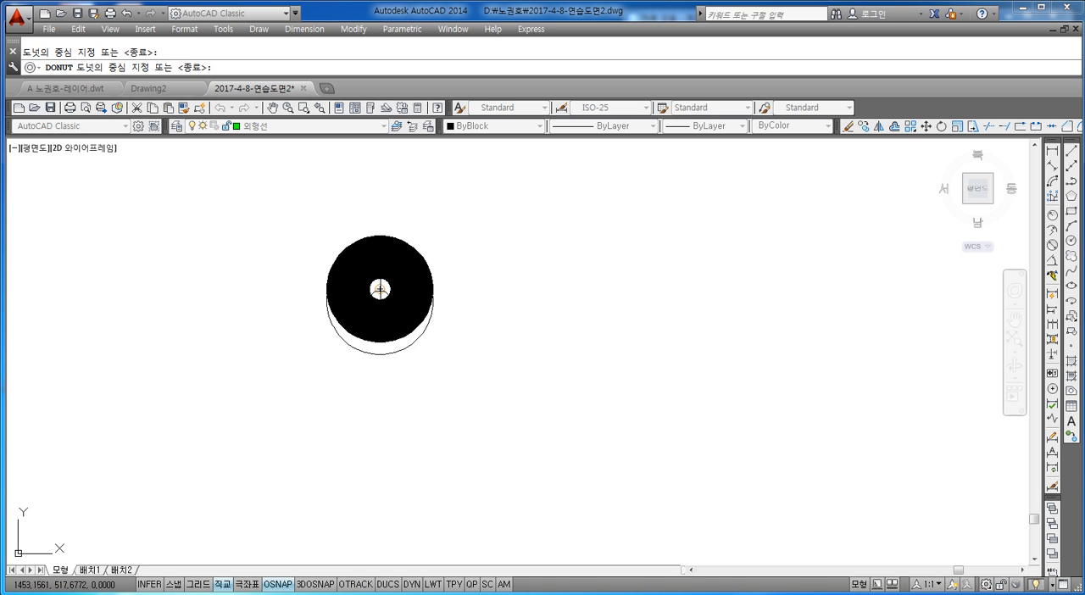
pyautogui.click(499, 359)
pyautogui.click(610, 258)
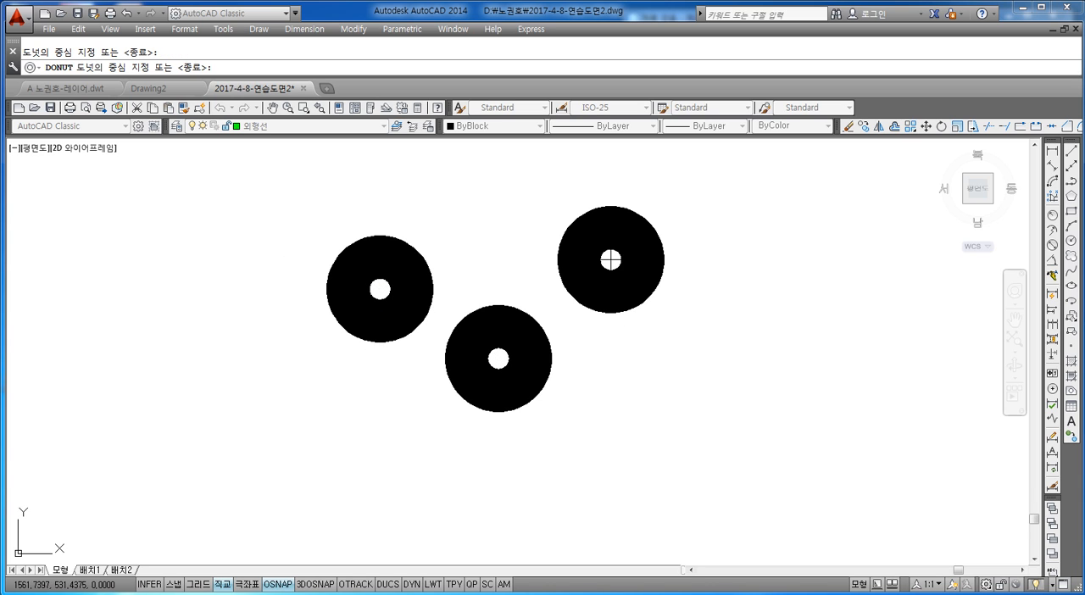
pyautogui.click(339, 418)
pyautogui.scroll(-4, 420, 407)
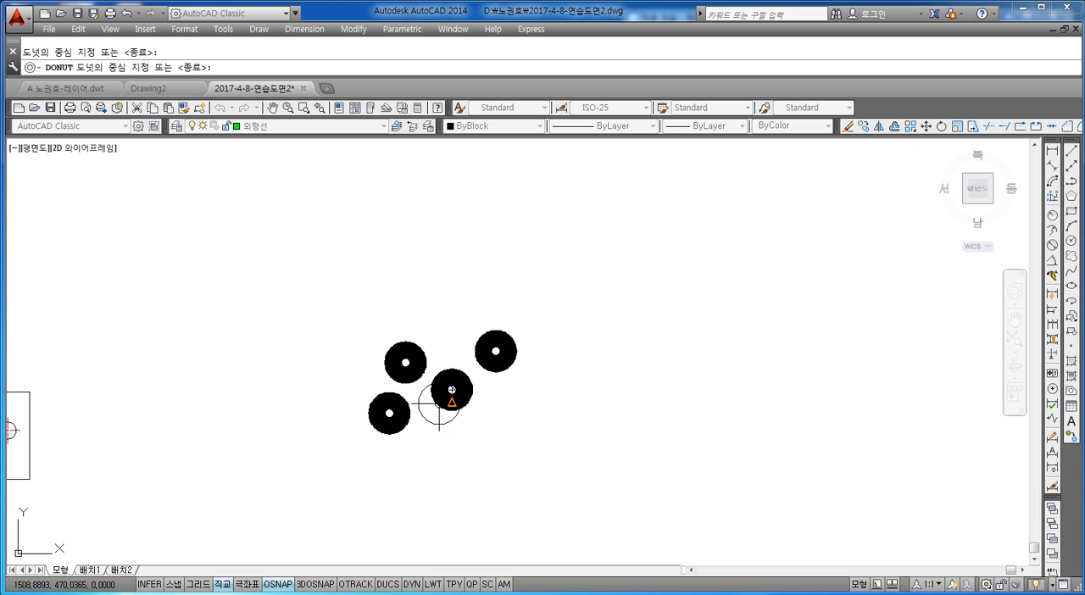
pyautogui.scroll(2, 438, 399)
pyautogui.click(461, 472)
pyautogui.click(551, 414)
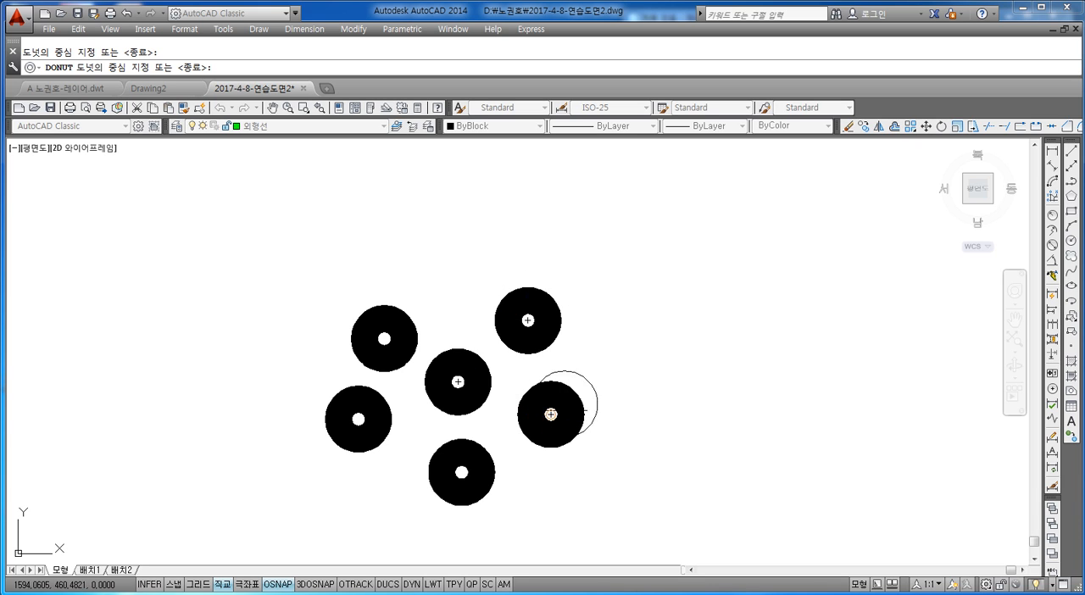
pyautogui.moveTo(660, 402); pyautogui.dragTo(615, 402, button='middle')
pyautogui.press('Escape')
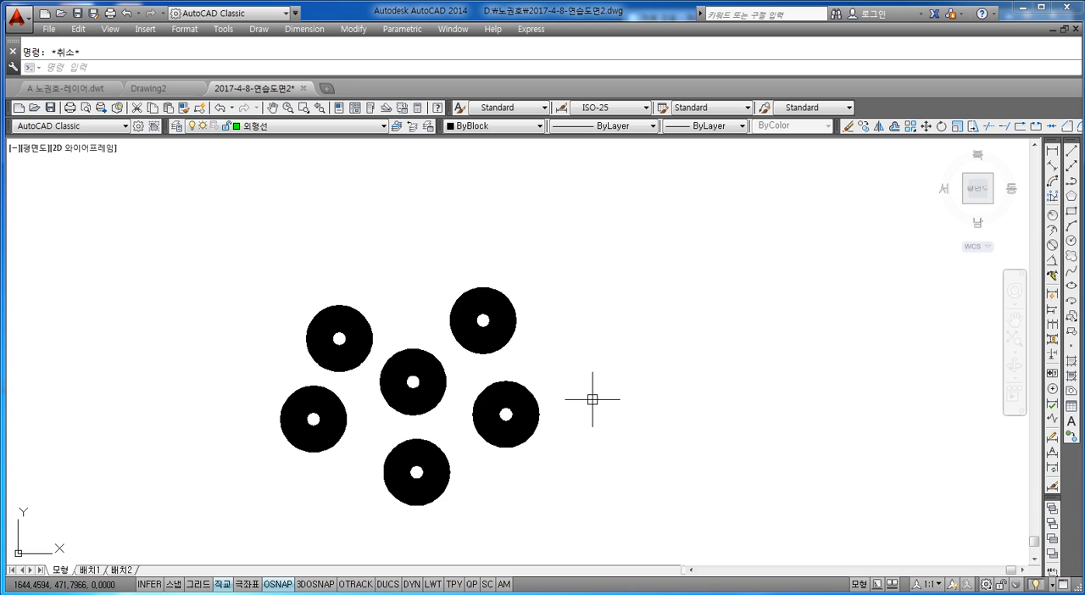
# Place four ring-shaped donuts with inner diameter 40 and outer diameter 50 around the upper and right side of the first group.
pyautogui.write('do')
pyautogui.press('Return')
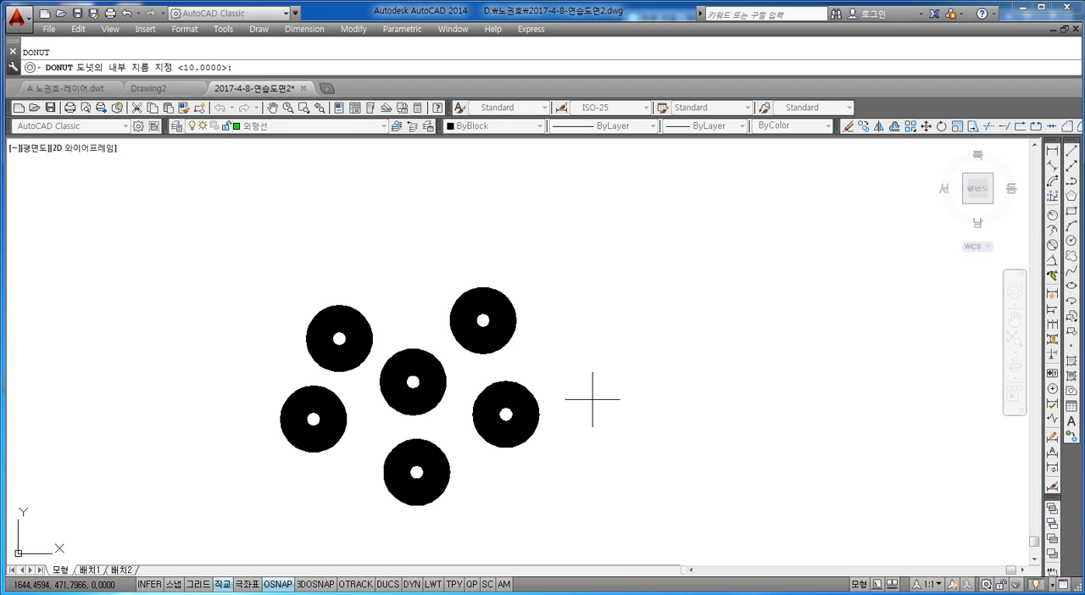
pyautogui.write('40')
pyautogui.press('Return')
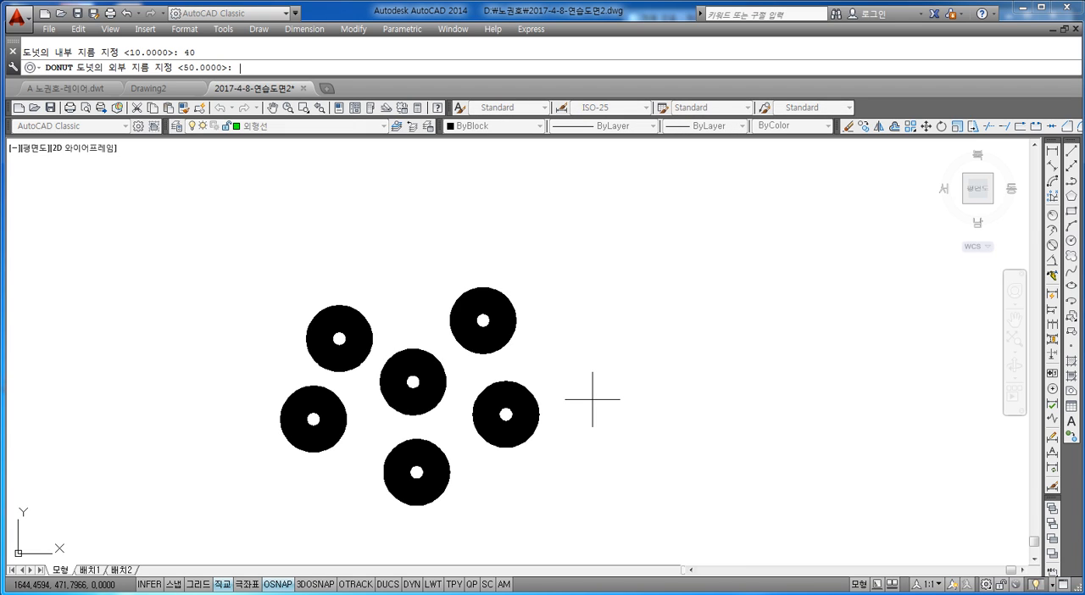
pyautogui.write('50')
pyautogui.press('Return')
pyautogui.click(581, 370)
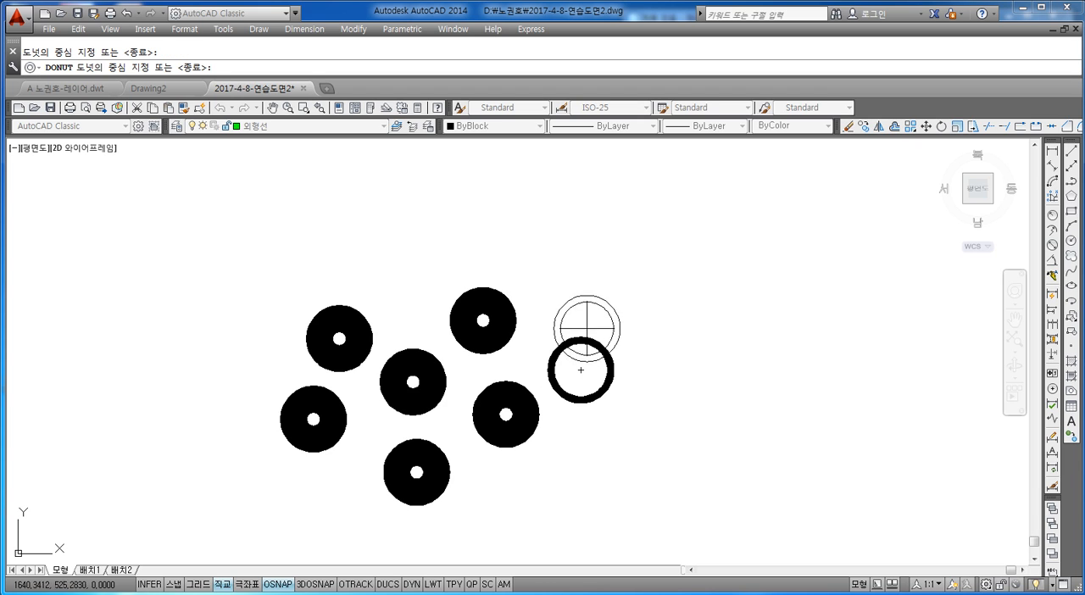
pyautogui.click(575, 286)
pyautogui.click(460, 258)
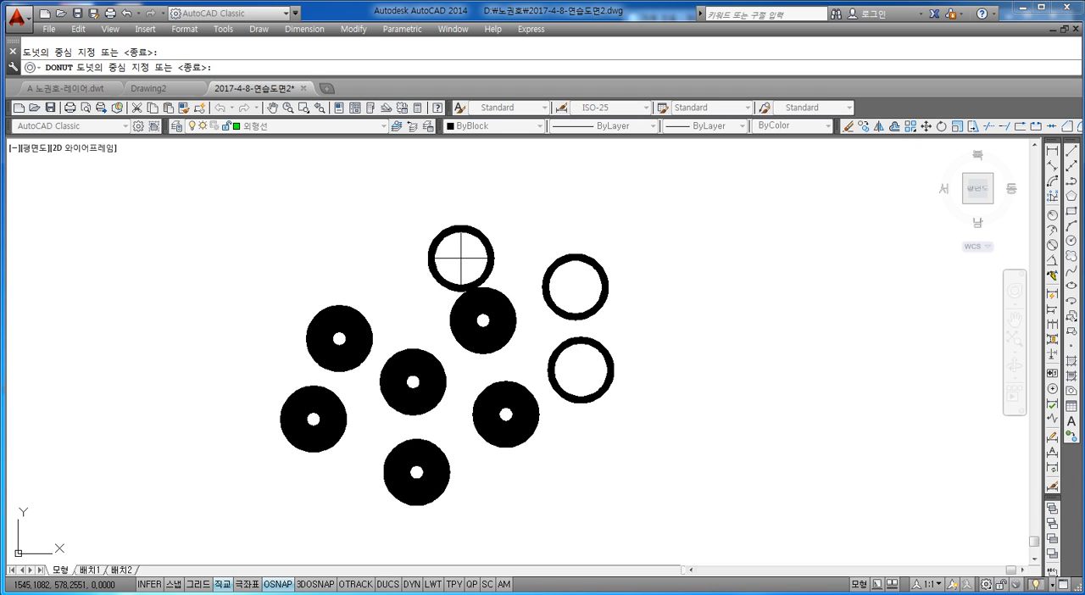
pyautogui.click(391, 257)
pyautogui.press('Escape')
pyautogui.press('Escape')
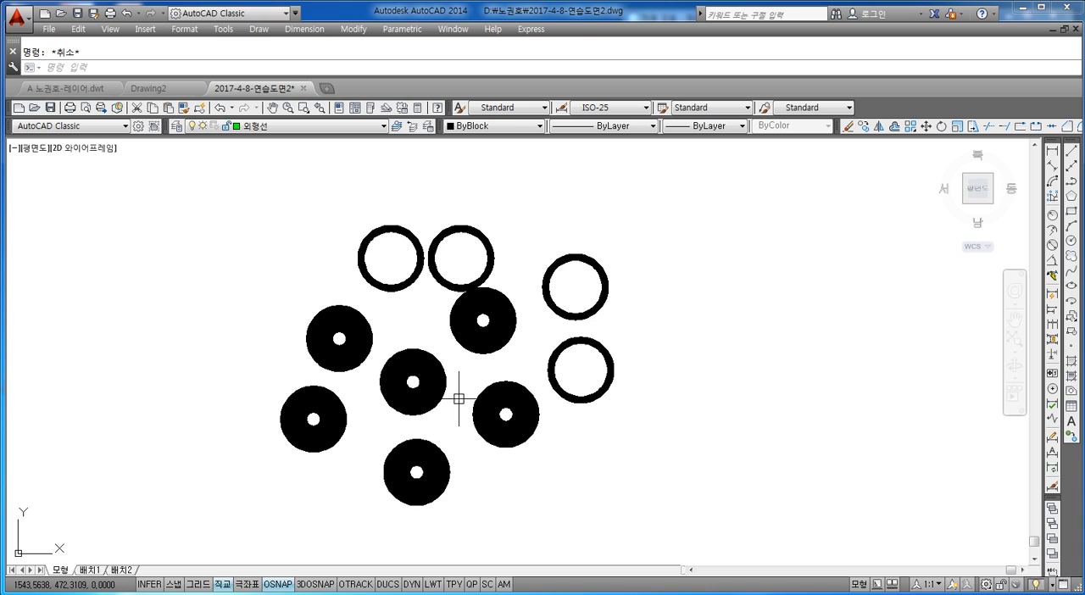
# Place five solid donuts without a hole and with outer diameter 50 to the right of the rings.
pyautogui.write('do')
pyautogui.press('Return')
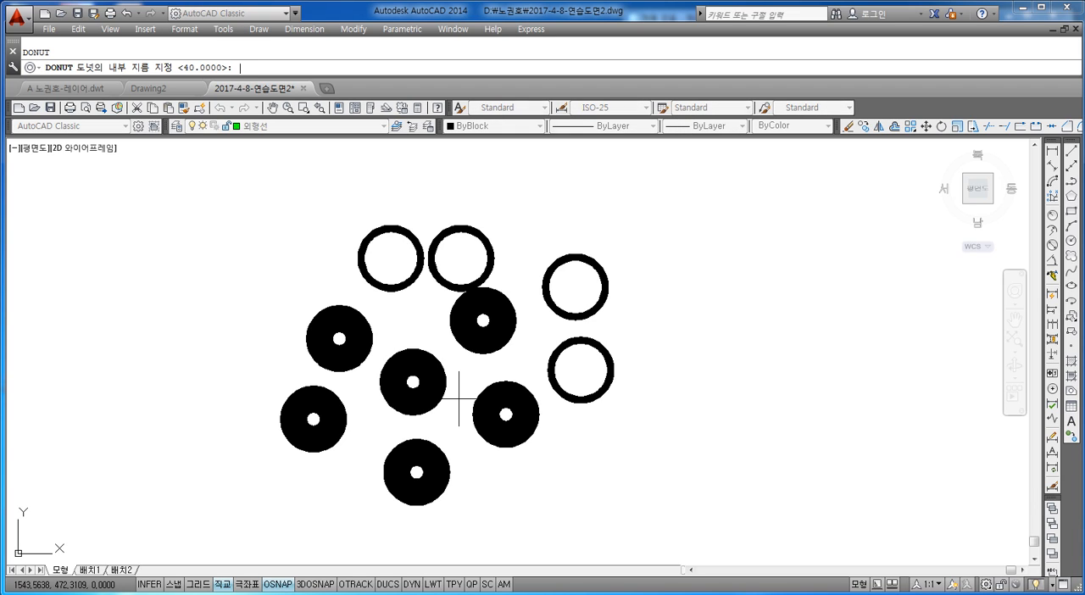
pyautogui.press('Return')
pyautogui.write('50')
pyautogui.press('Return')
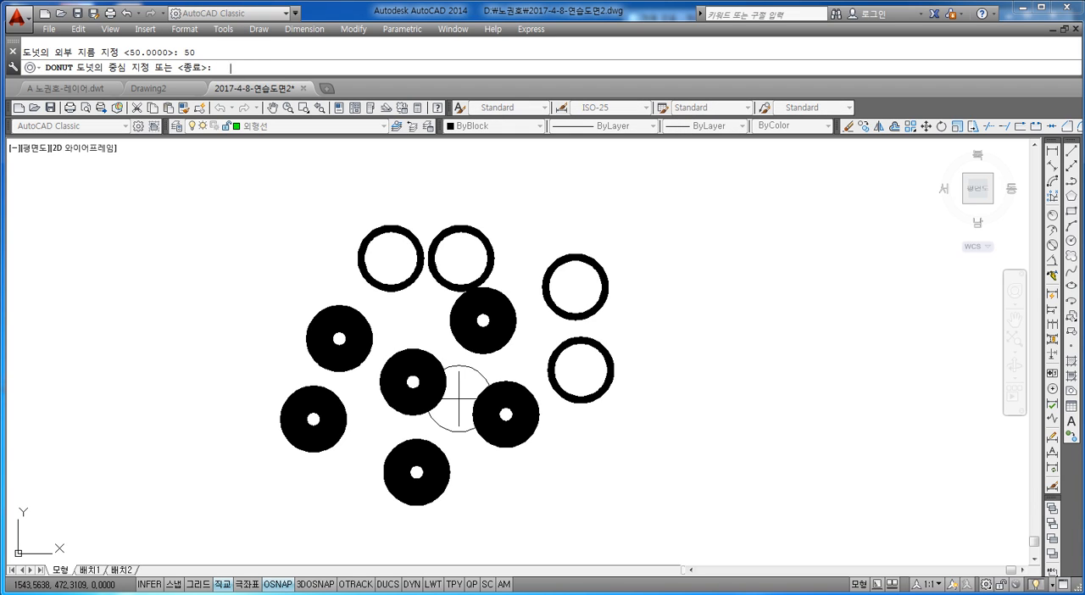
pyautogui.click(739, 390)
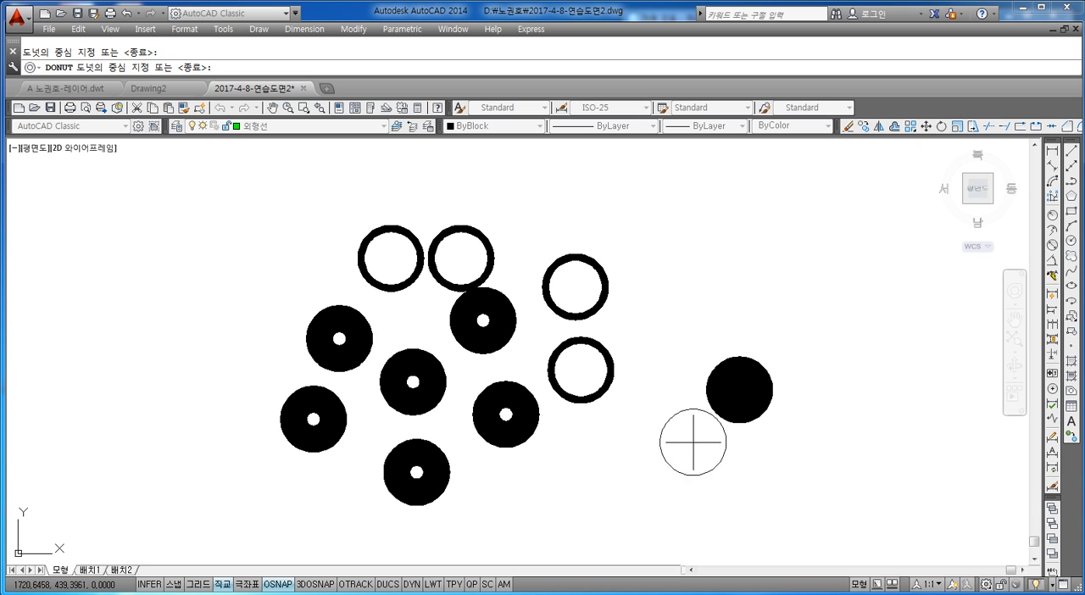
pyautogui.click(653, 456)
pyautogui.click(682, 341)
pyautogui.click(669, 260)
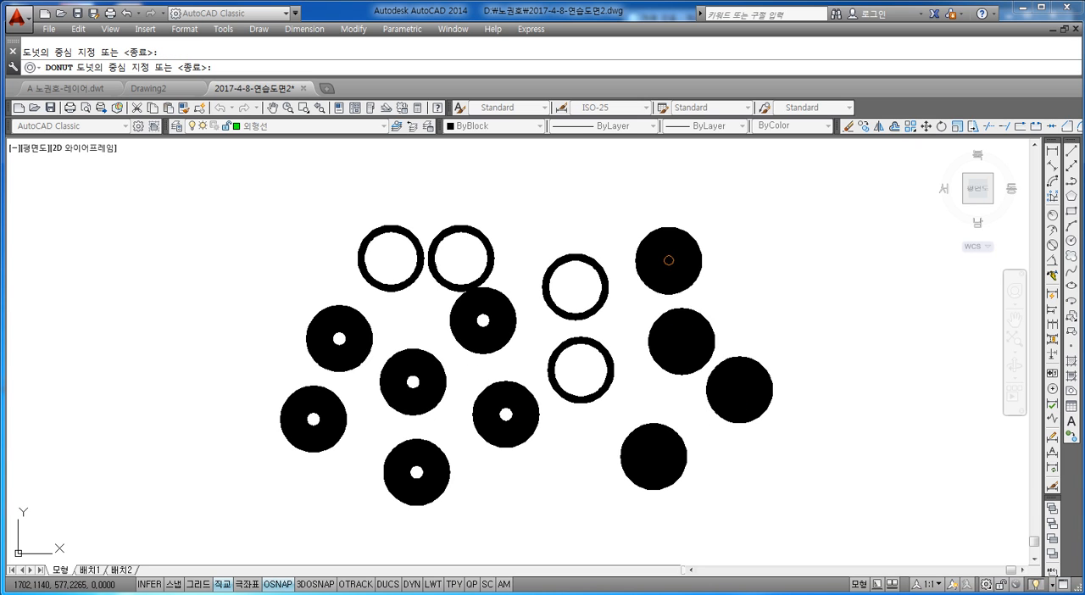
pyautogui.click(740, 286)
pyautogui.press('Escape')
pyautogui.moveTo(627, 380); pyautogui.dragTo(547, 367, button='middle')
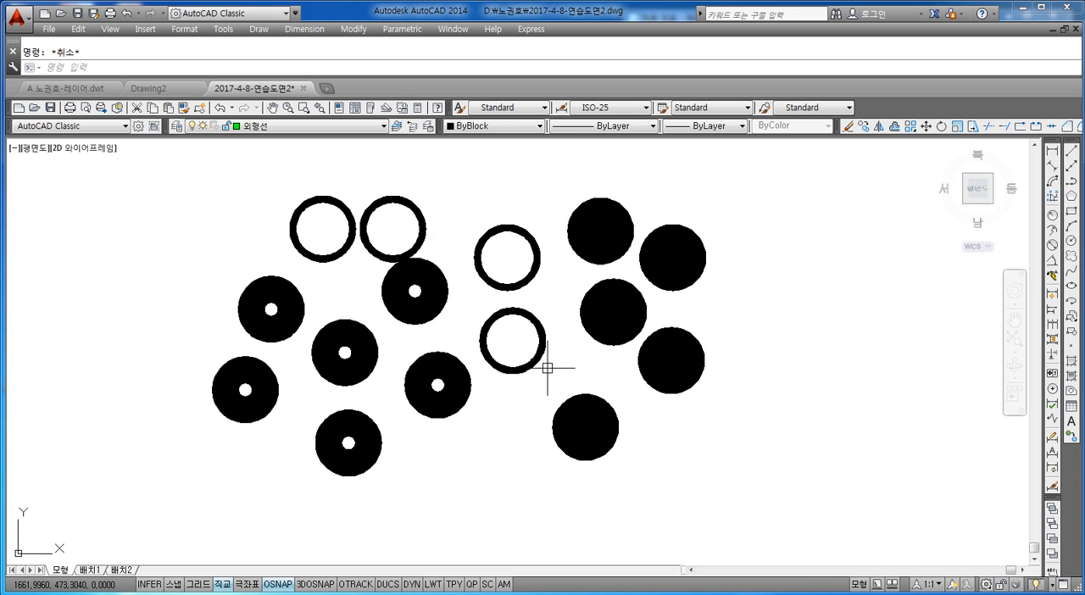
# Begin an ellipse by placing its first axis endpoint in the empty space right of the solid donuts.
pyautogui.click(105, 70)
pyautogui.write('EL')
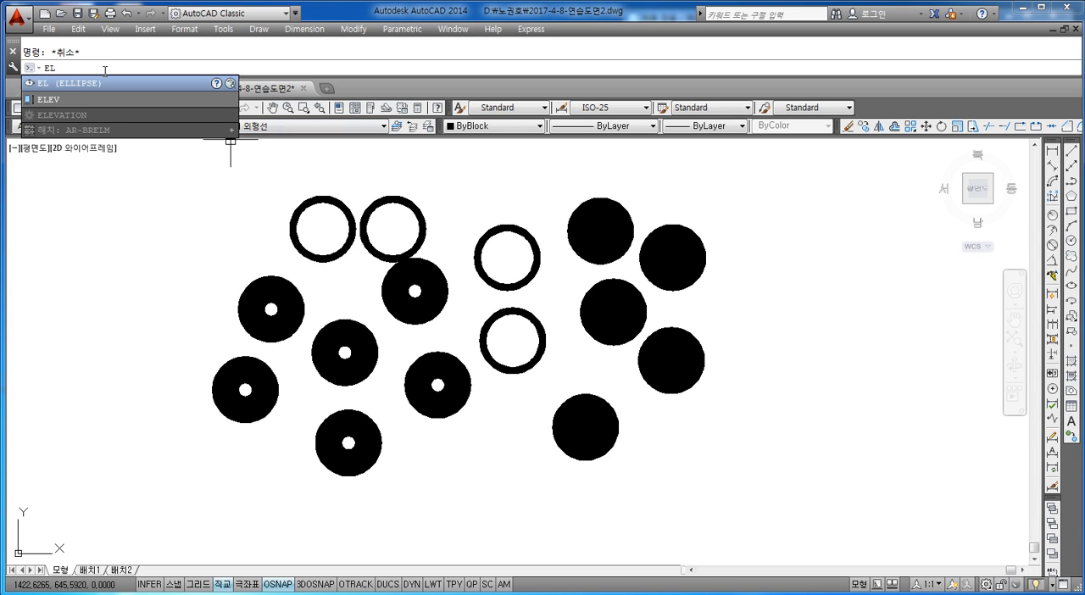
pyautogui.press('Return')
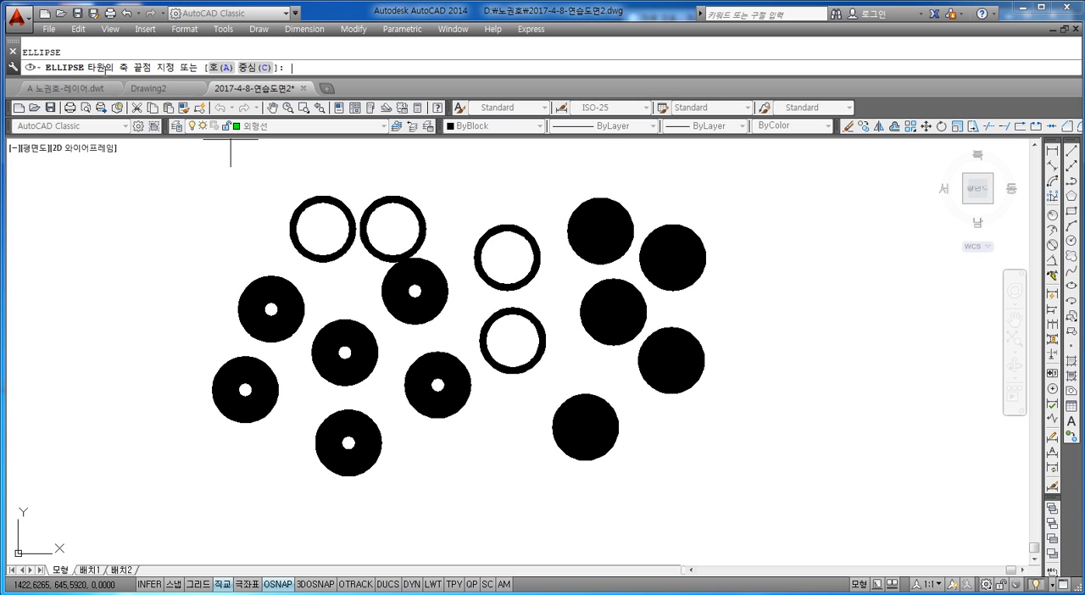
pyautogui.moveTo(543, 247)
pyautogui.mouseDown(button='middle')
pyautogui.moveTo(551, 247)
pyautogui.moveTo(308, 221)
pyautogui.moveTo(248, 283)
pyautogui.moveTo(176, 287)
pyautogui.mouseUp(button='middle')
pyautogui.click(349, 324)
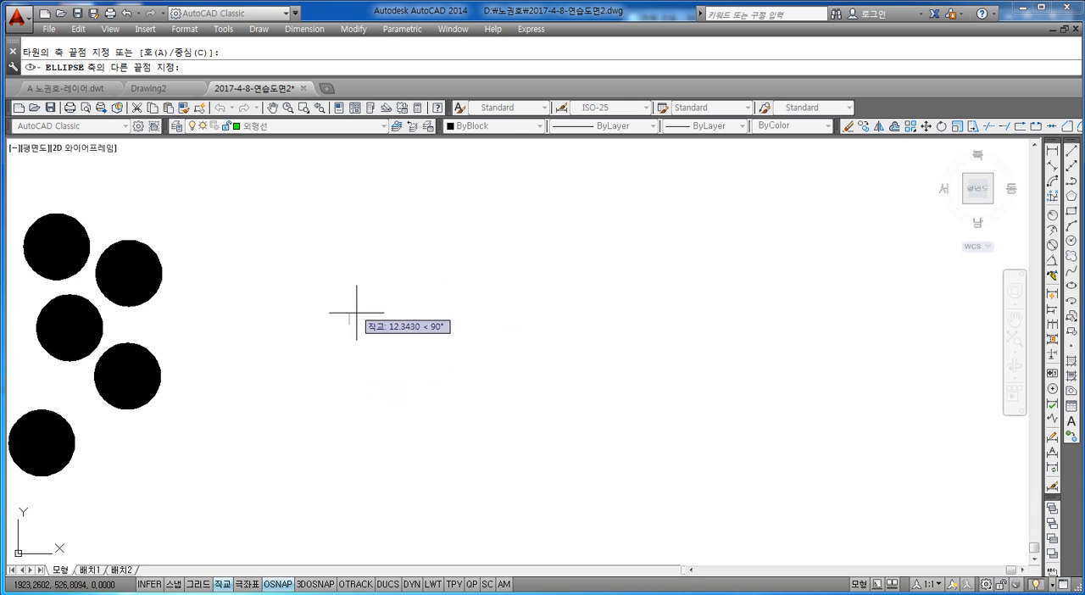
# Switch ortho mode and object snap off and back on while the ellipse's axis is being drawn.
pyautogui.click(222, 584)
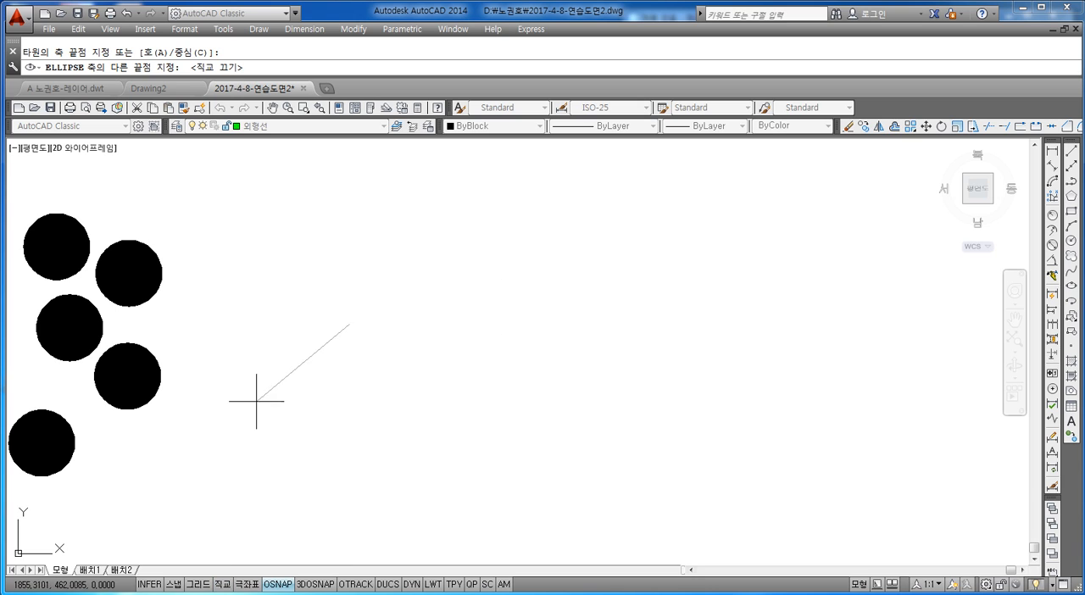
pyautogui.click(277, 585)
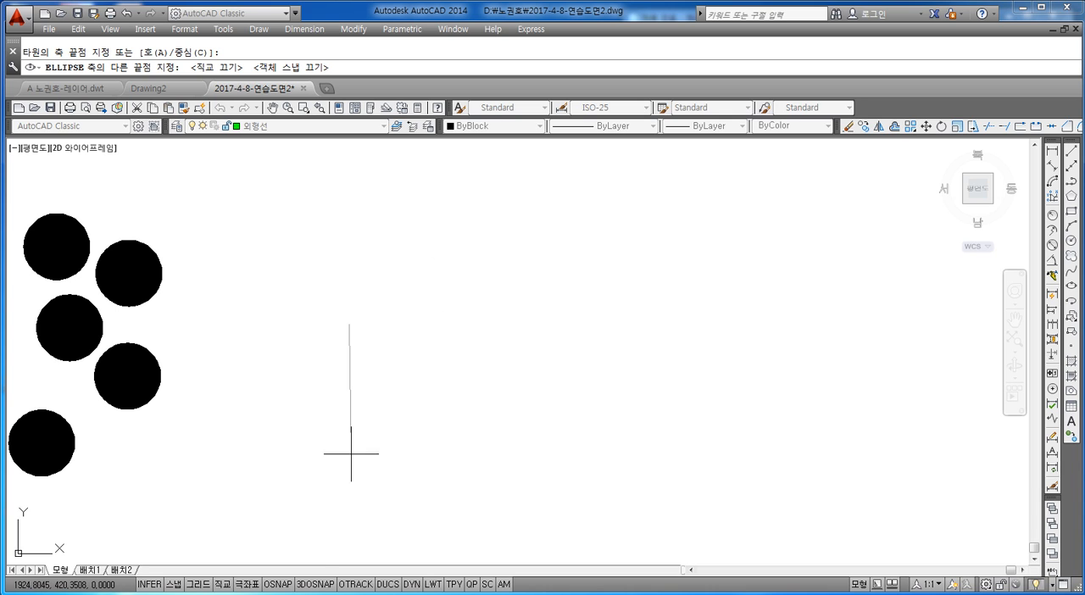
pyautogui.click(277, 585)
pyautogui.click(222, 585)
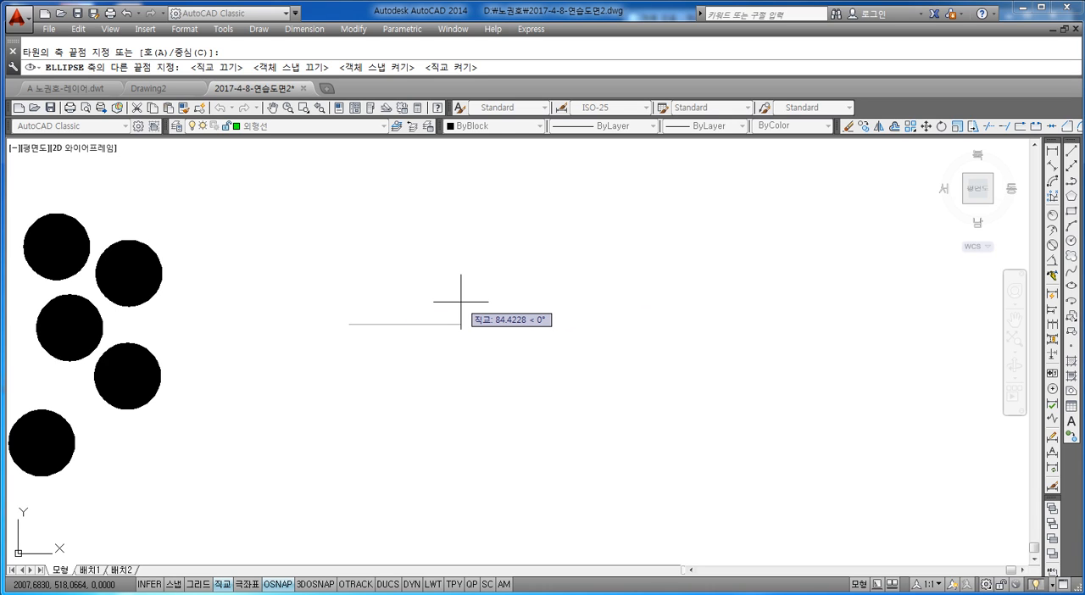
# Complete the ellipse with a horizontal axis length of 20 and a distance of 20 to the other axis.
pyautogui.write('20')
pyautogui.press('Return')
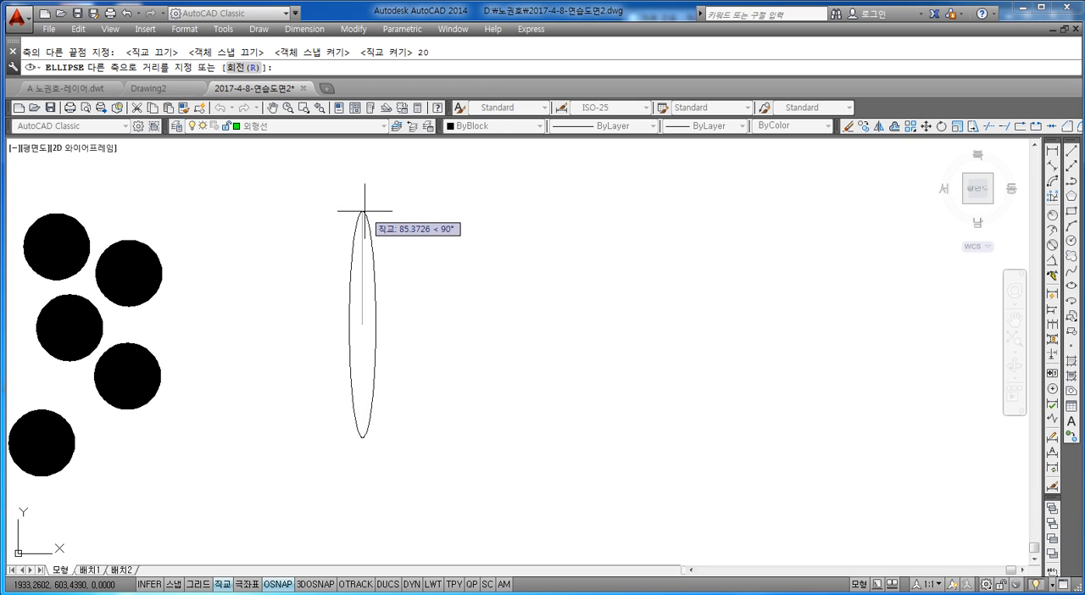
pyautogui.write('20')
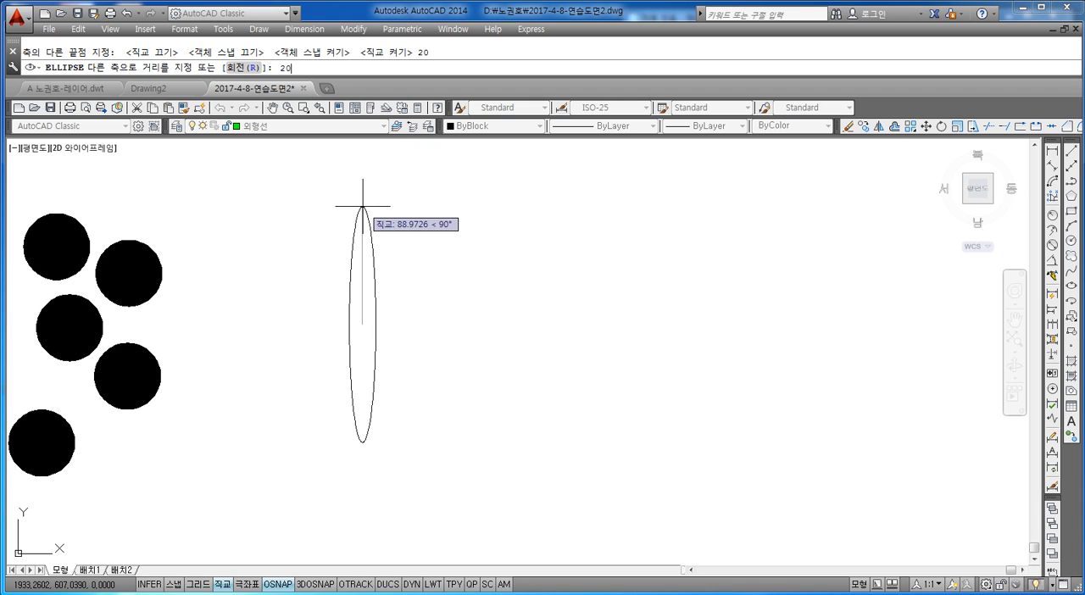
pyautogui.press('Return')
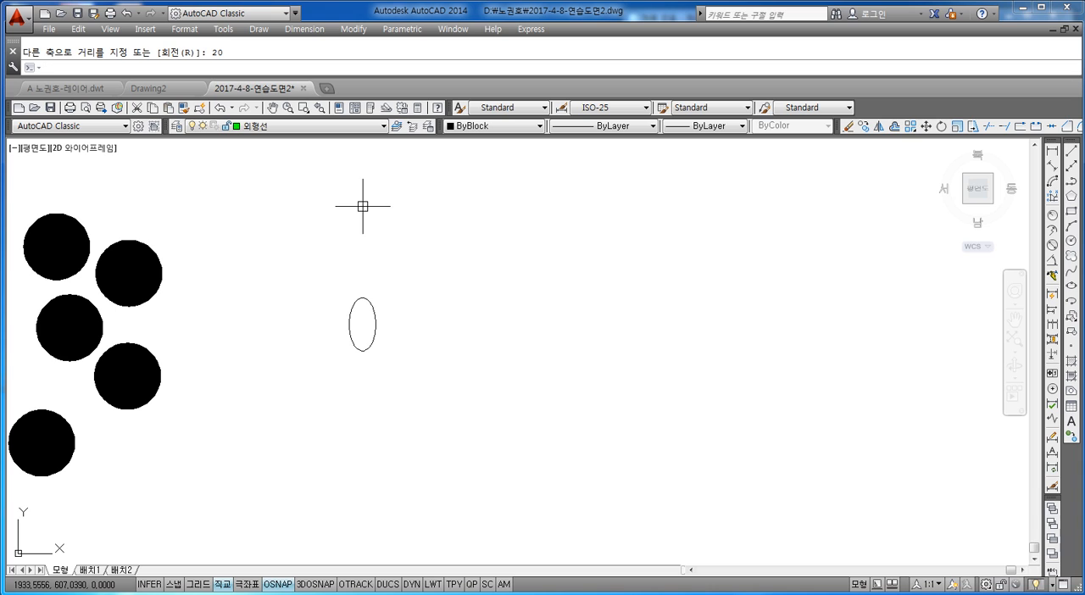
# Add a horizontal linear dimension for the ellipse's width and place it below the ellipse.
pyautogui.scroll(2, 340, 333)
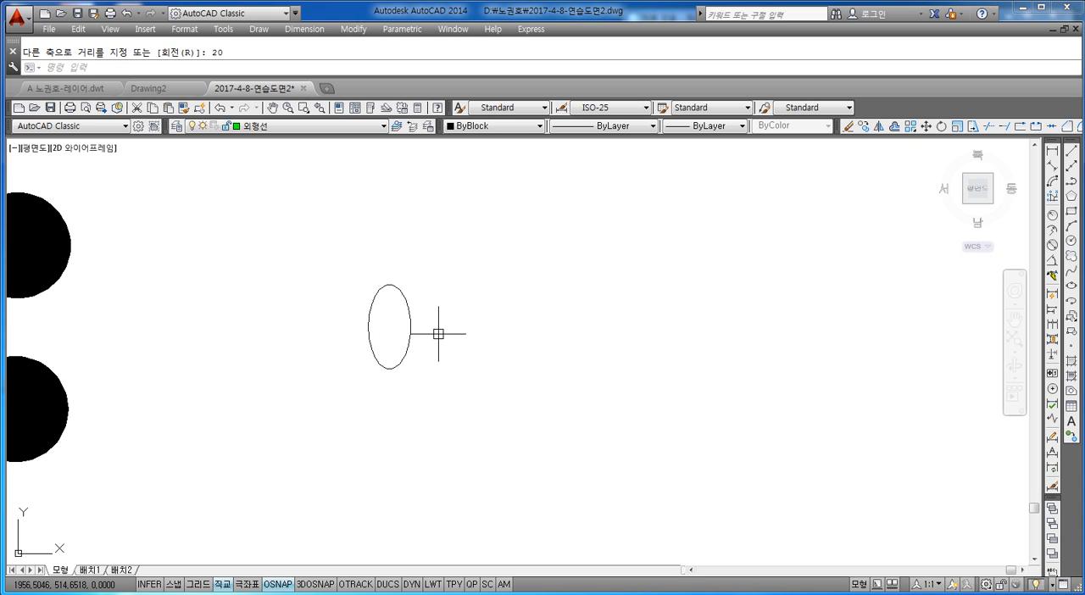
pyautogui.click(1052, 150)
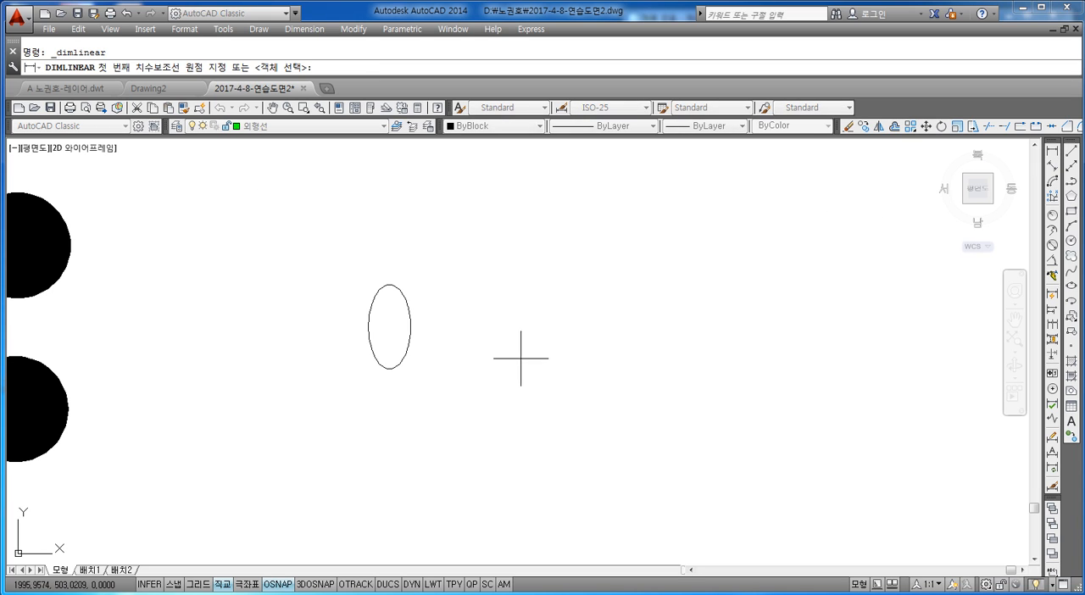
pyautogui.scroll(2, 373, 331)
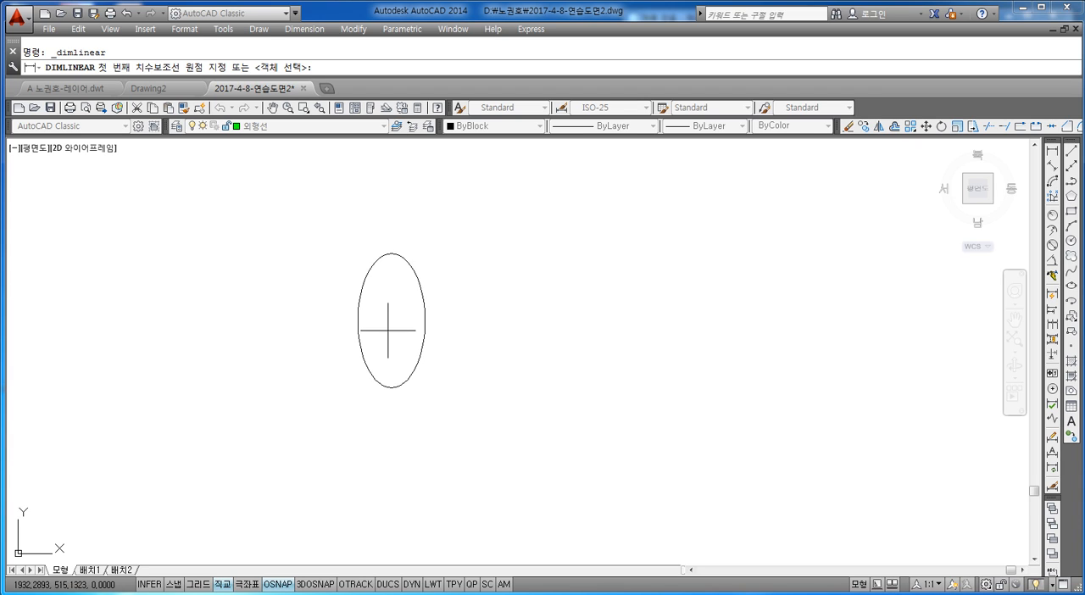
pyautogui.click(356, 320)
pyautogui.click(424, 320)
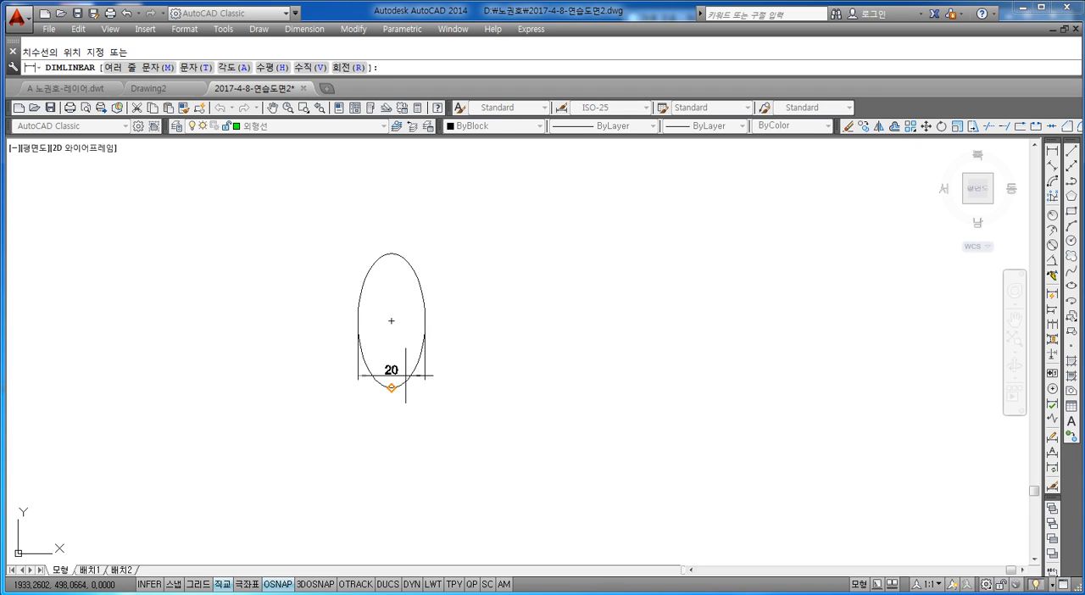
pyautogui.click(393, 462)
# Add a vertical linear dimension for the ellipse's height and place it to the right of the ellipse.
pyautogui.press('Return')
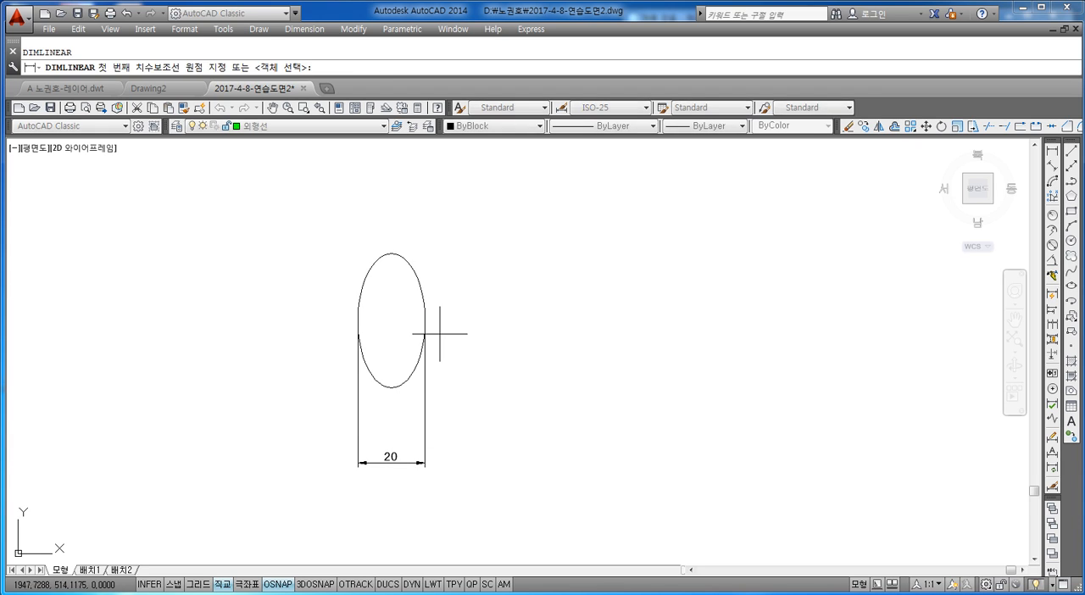
pyautogui.click(391, 253)
pyautogui.click(391, 387)
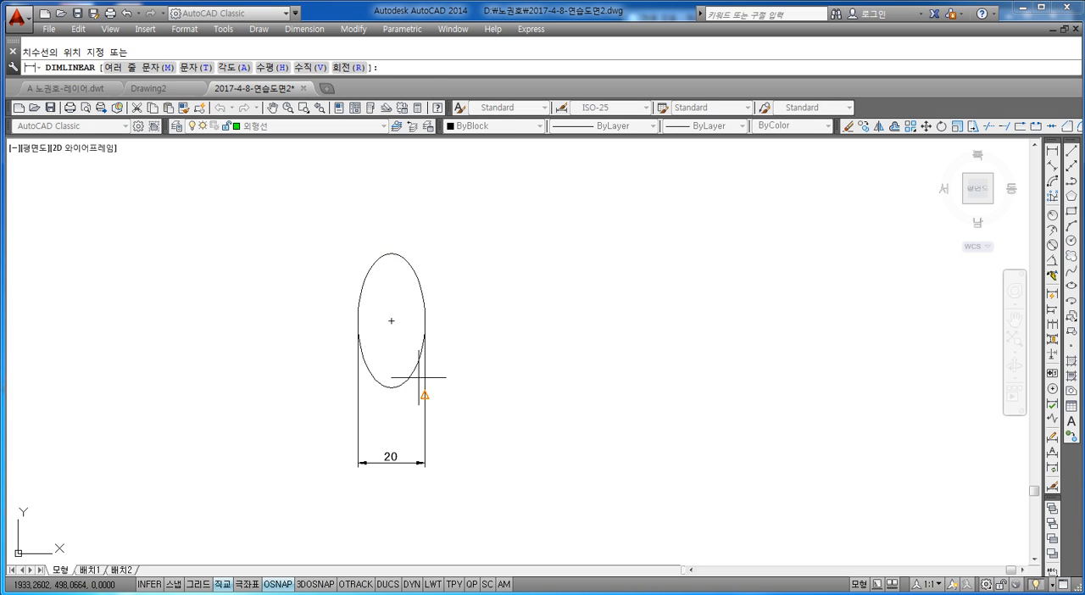
pyautogui.click(497, 346)
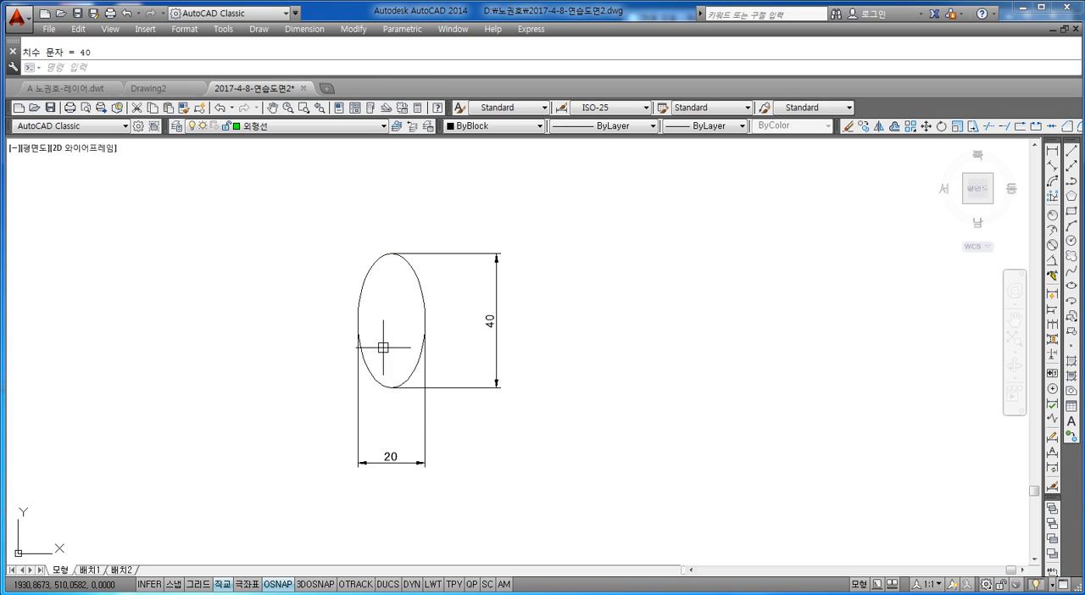
# Examine the dimensioned ellipse and its width and height dimensions up close.
pyautogui.press('Escape')
pyautogui.moveTo(648, 309); pyautogui.dragTo(622, 312, button='middle')
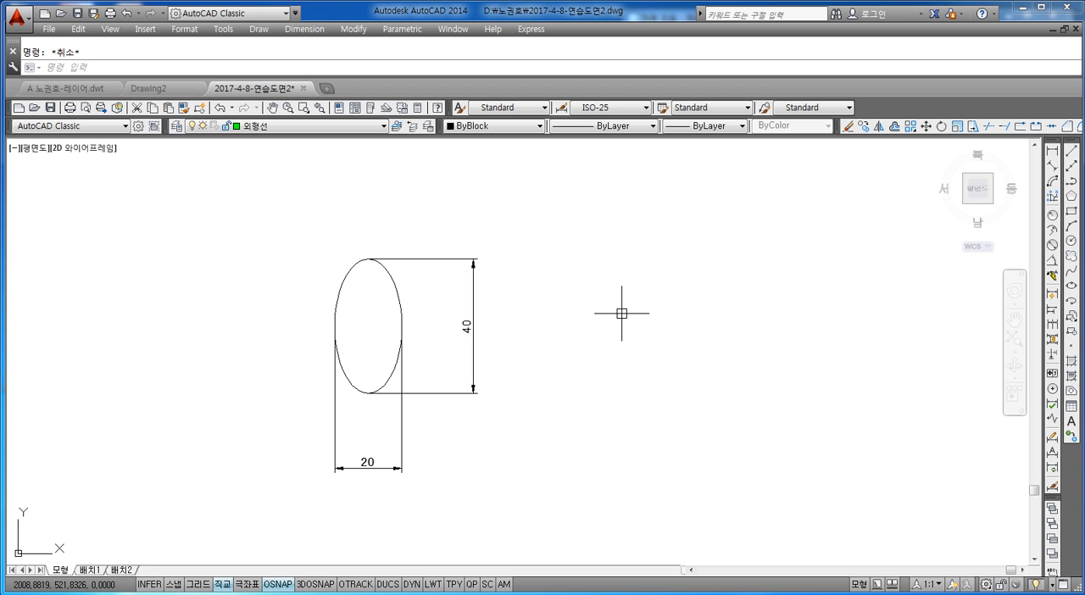
pyautogui.scroll(2, 384, 331)
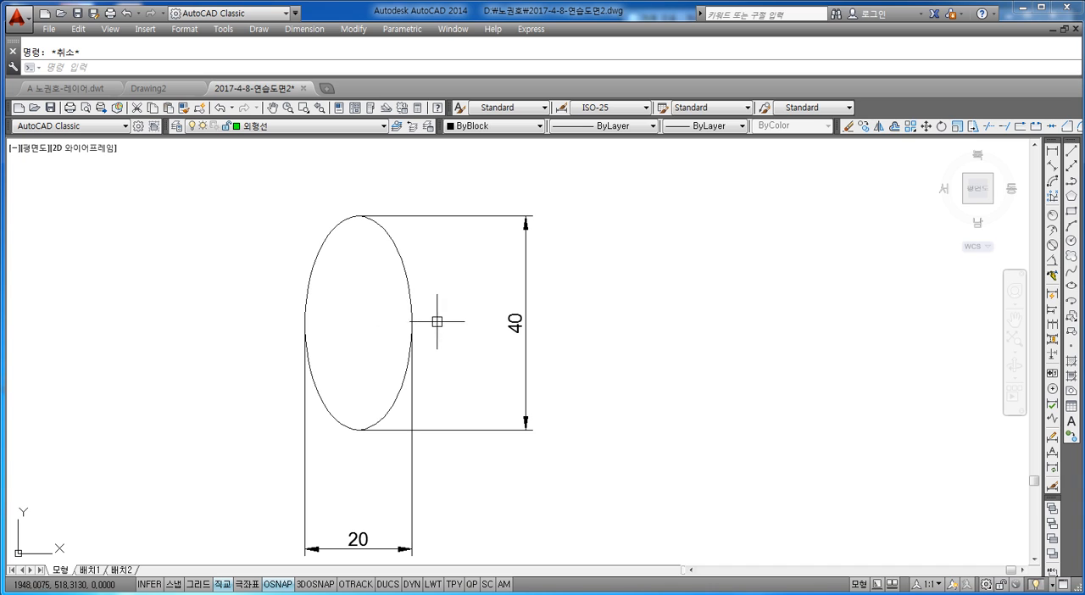
pyautogui.moveTo(438, 469); pyautogui.dragTo(433, 438, button='middle')
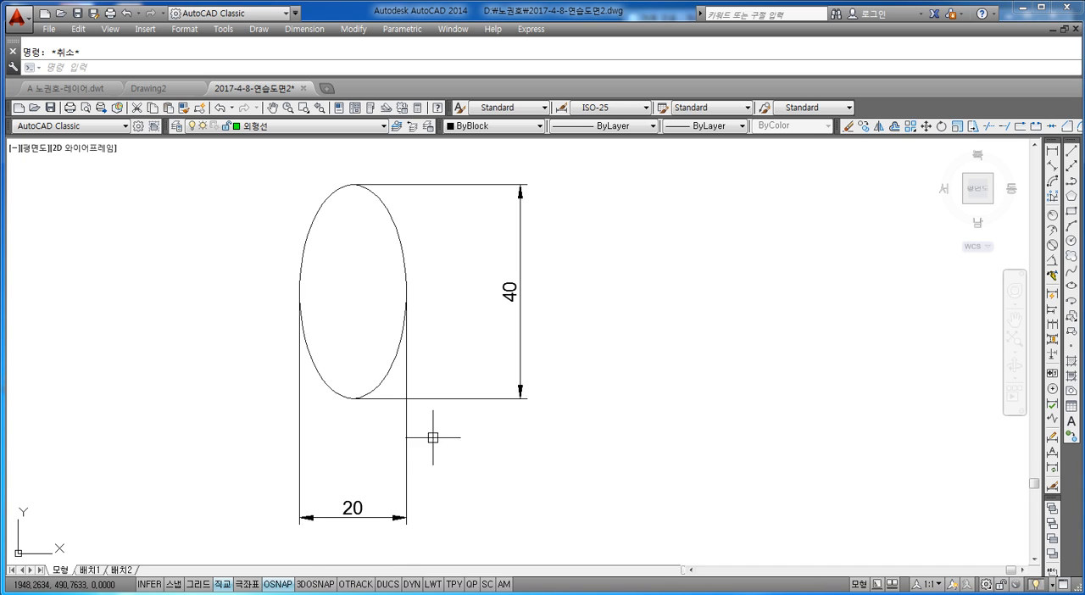
pyautogui.click(460, 462)
pyautogui.click(368, 500)
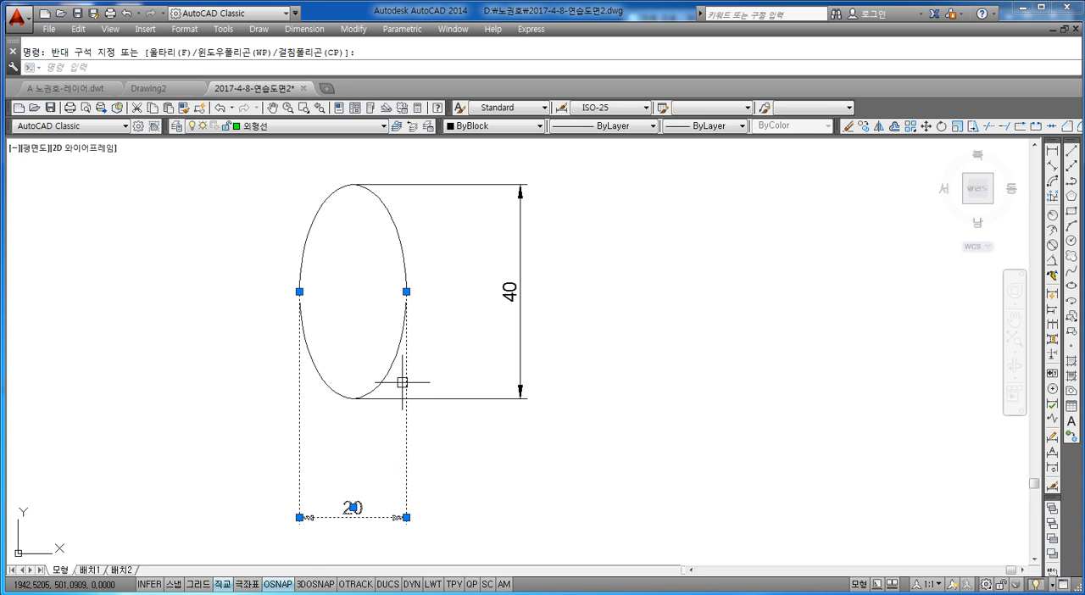
pyautogui.press('Escape')
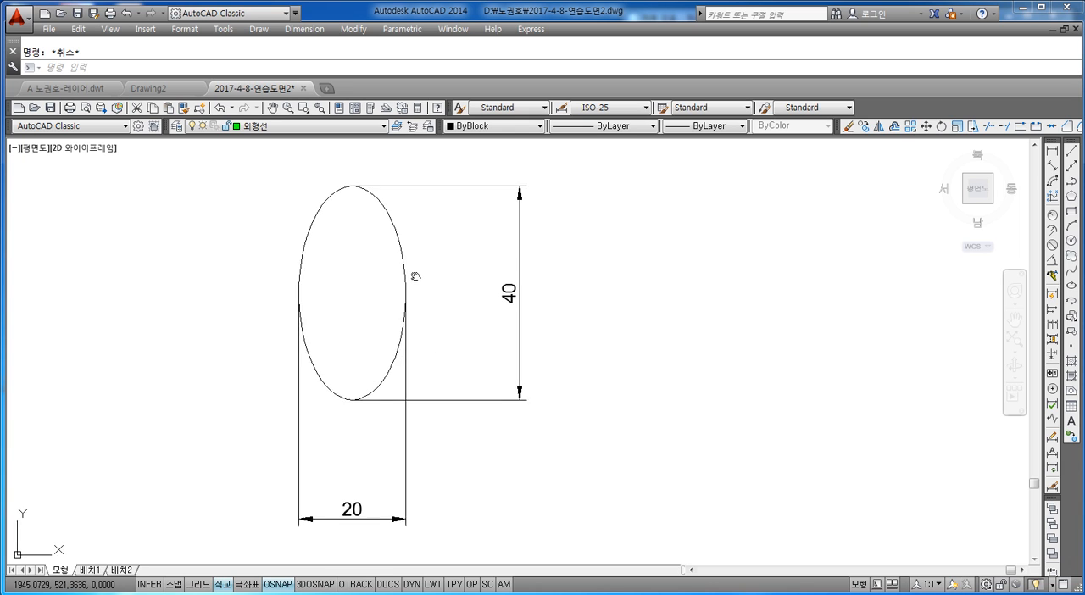
pyautogui.moveTo(416, 281); pyautogui.dragTo(403, 307, button='middle')
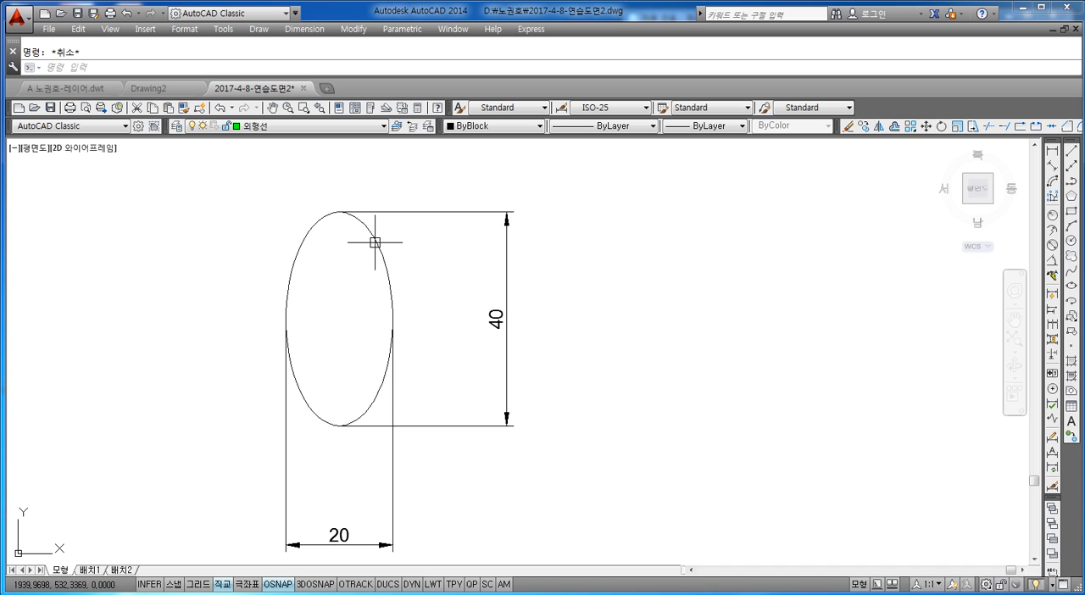
pyautogui.scroll(-4, 496, 298)
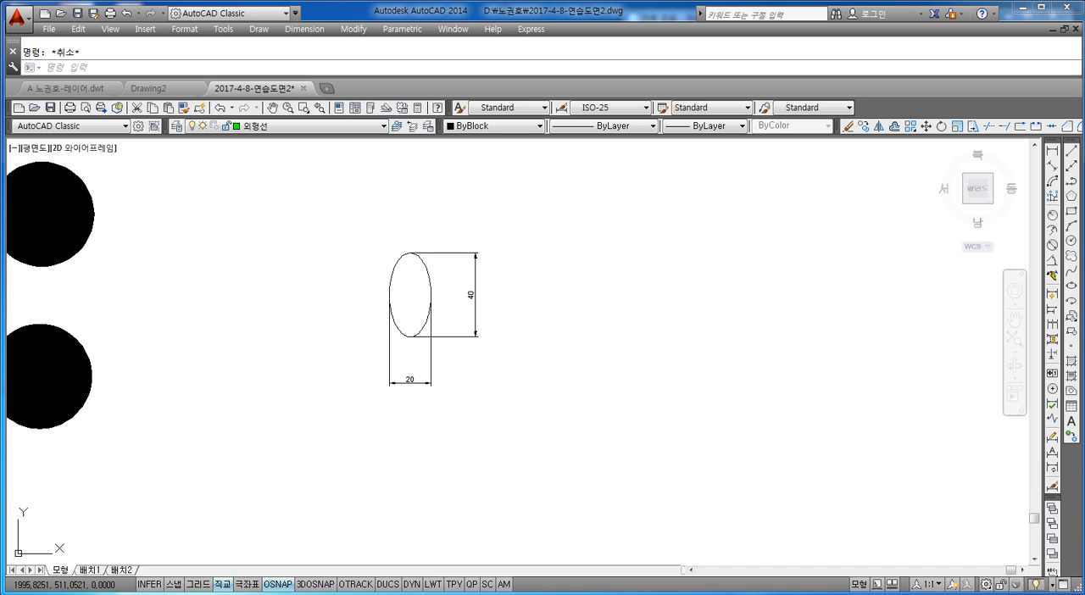
# Draw a second ellipse to the right of the dimensioned one, with a horizontal axis length of 20 and a distance of 20 to the other axis.
pyautogui.scroll(2, 619, 292)
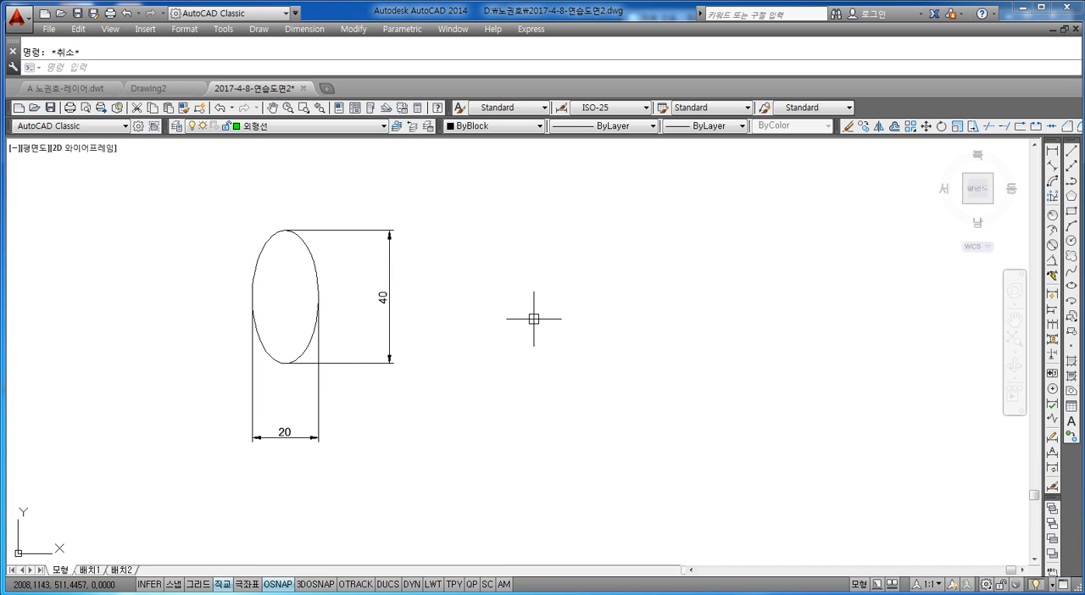
pyautogui.moveTo(533, 319); pyautogui.dragTo(524, 334, button='middle')
pyautogui.write('el')
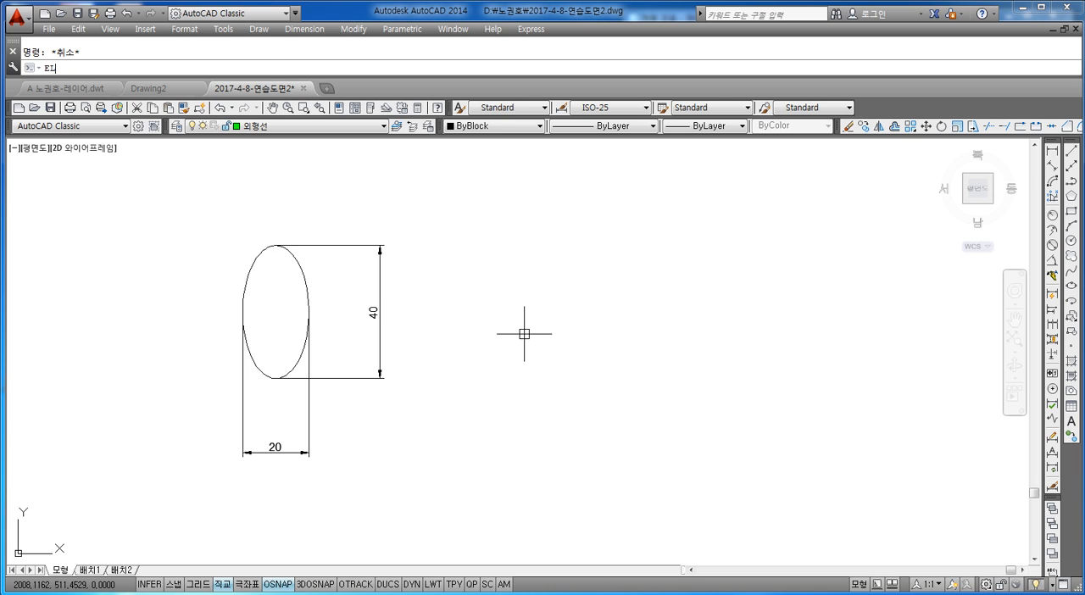
pyautogui.press('Return')
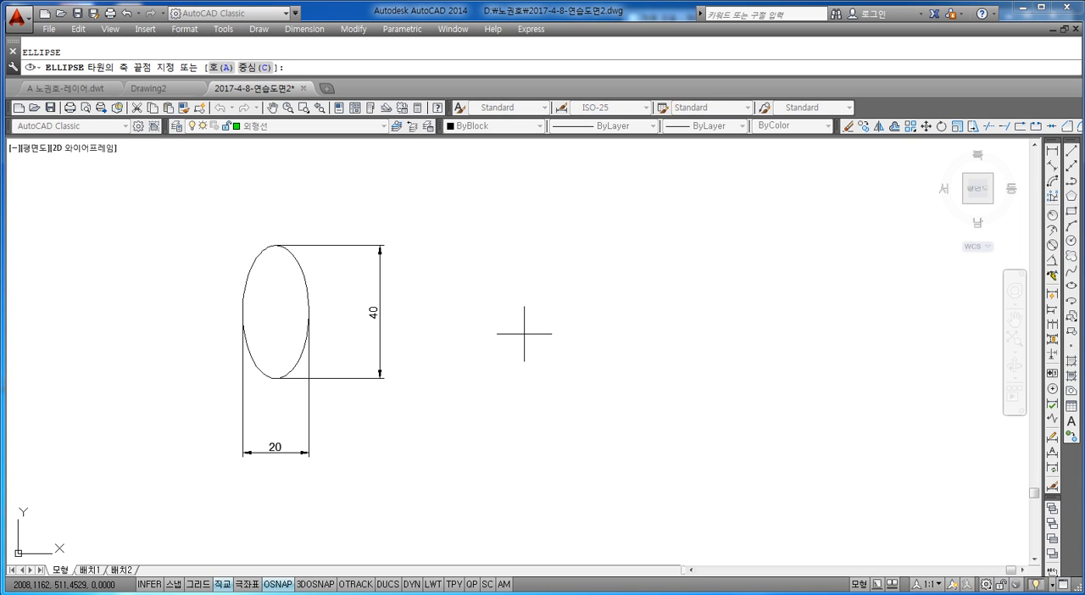
pyautogui.click(471, 326)
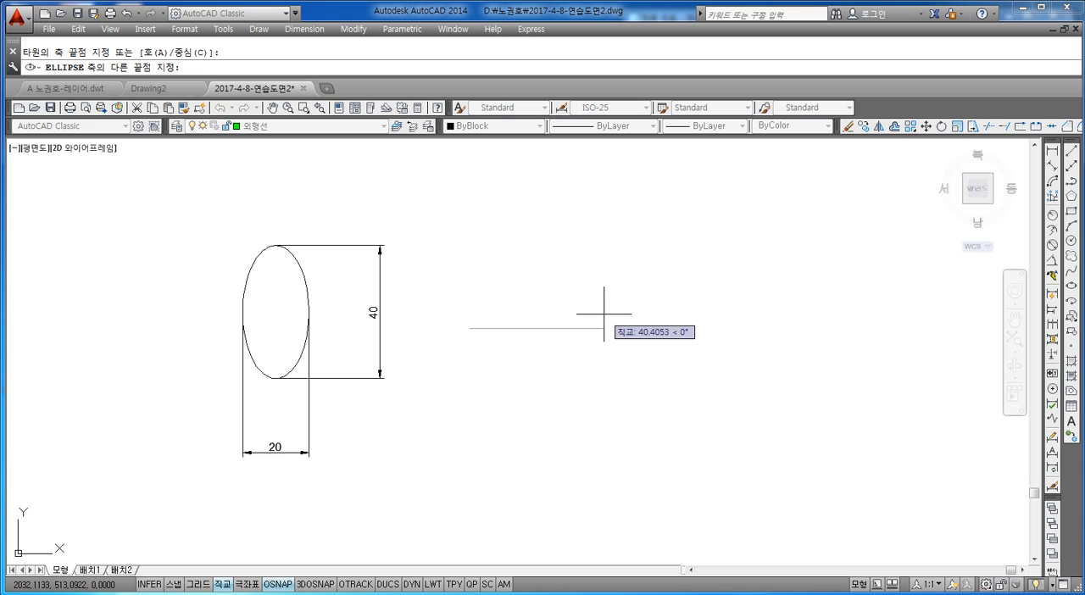
pyautogui.write('20')
pyautogui.press('Return')
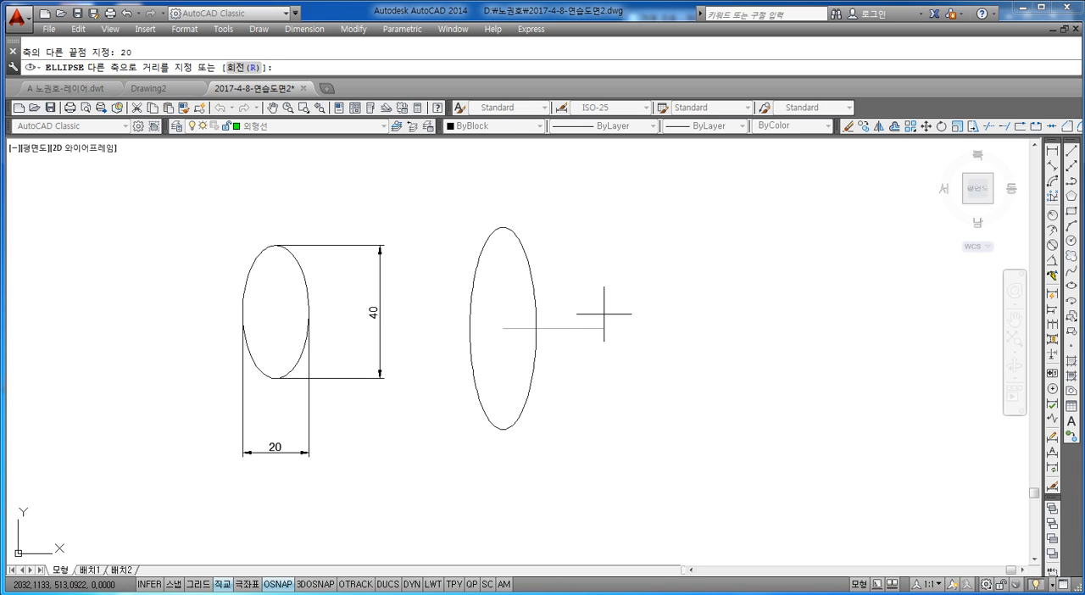
pyautogui.write('20')
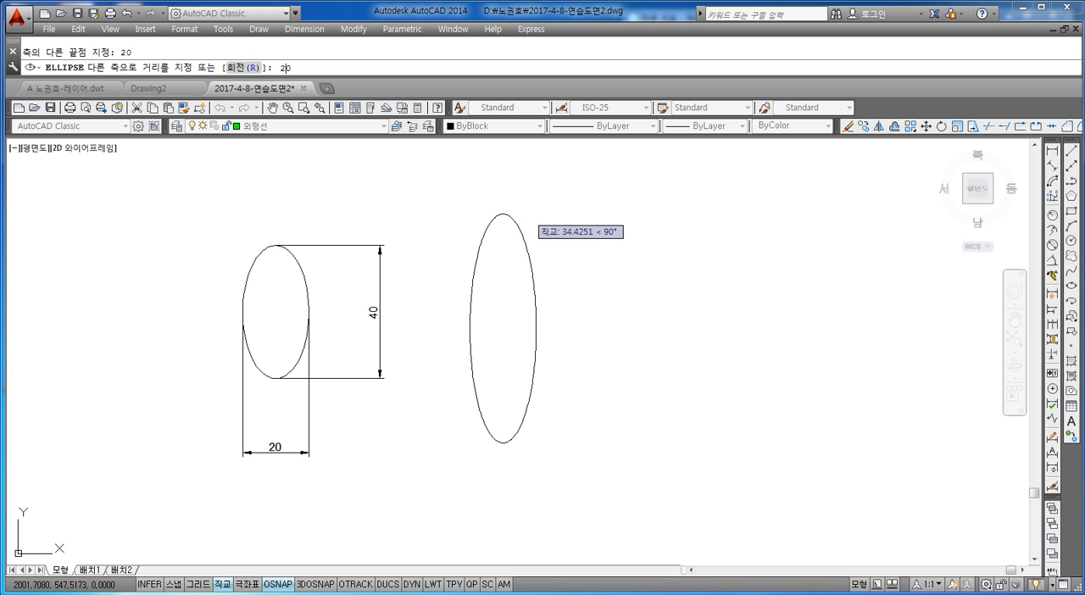
pyautogui.press('Return')
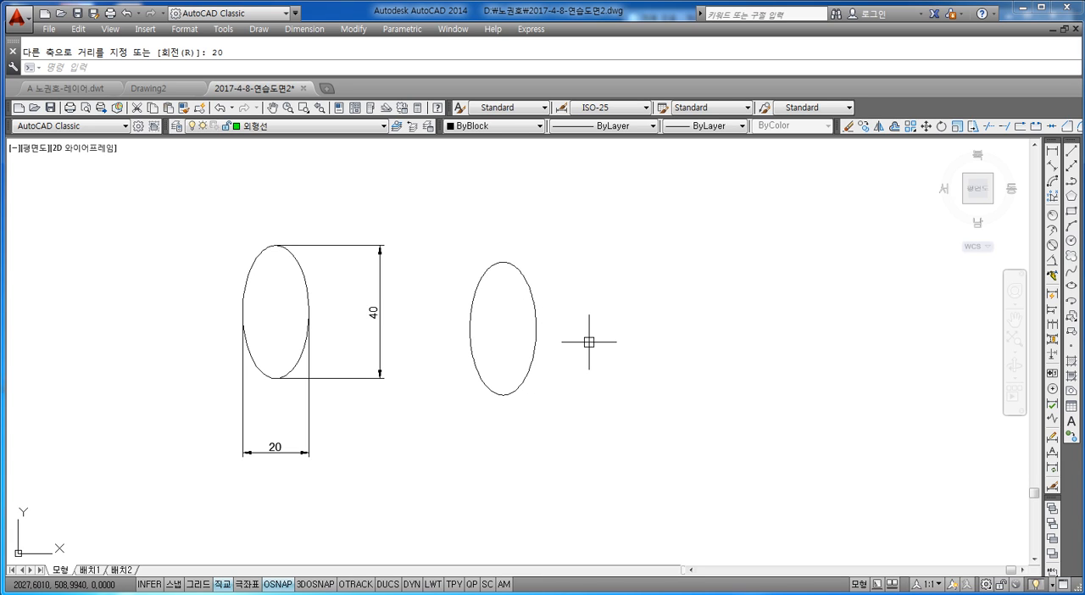
# Draw a third ellipse to the right of the second, with a horizontal axis length of 40 and a distance of 10 to the other axis.
pyautogui.moveTo(628, 351); pyautogui.dragTo(585, 346, button='middle')
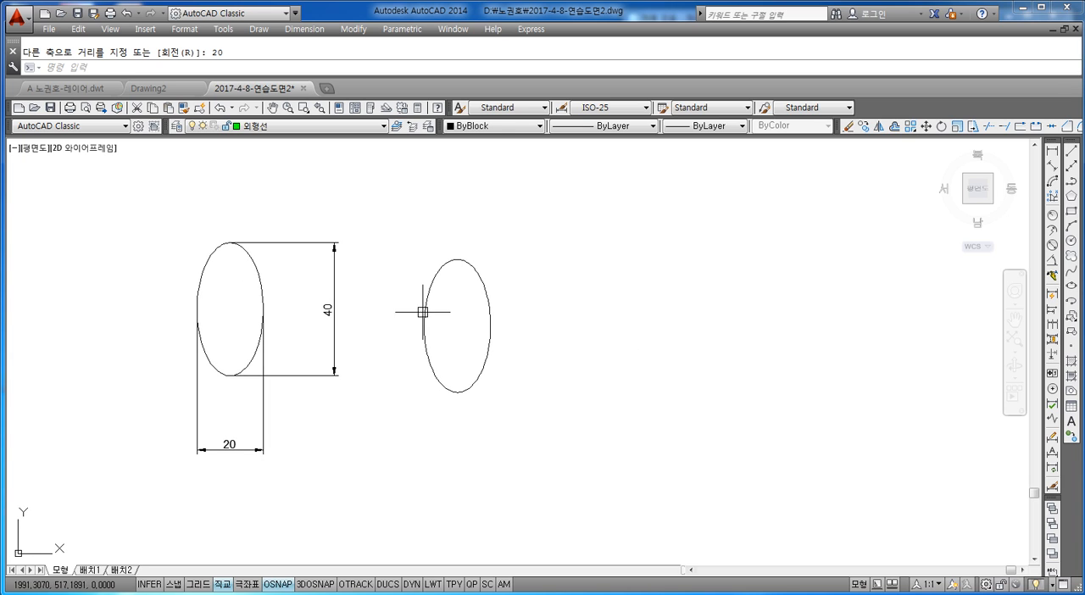
pyautogui.moveTo(564, 314); pyautogui.dragTo(460, 326, button='middle')
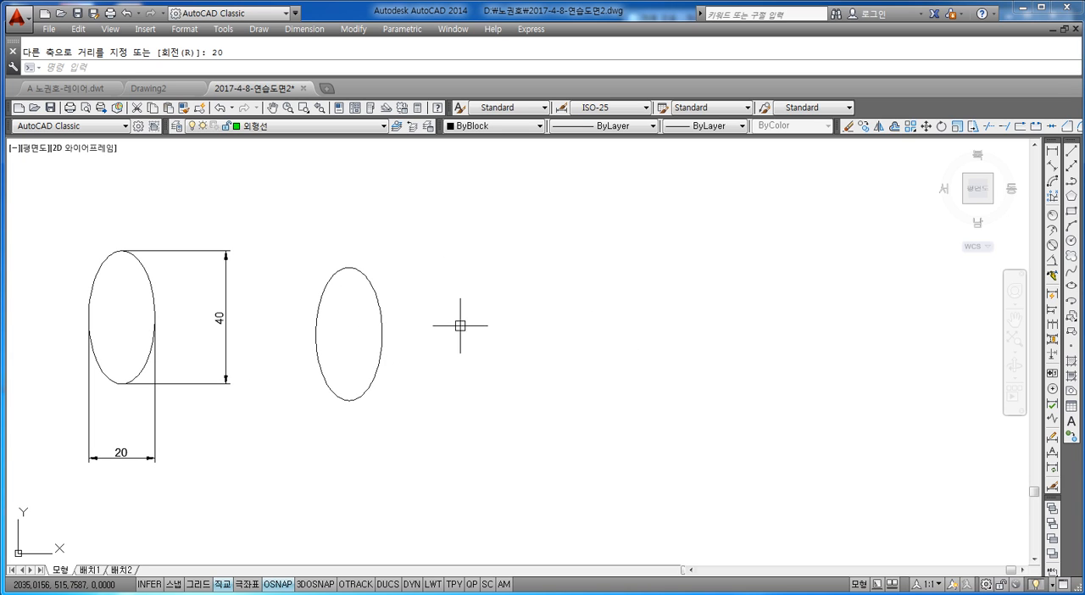
pyautogui.press('Escape')
pyautogui.write('ㅌ')
pyautogui.write('L')
pyautogui.press('Return')
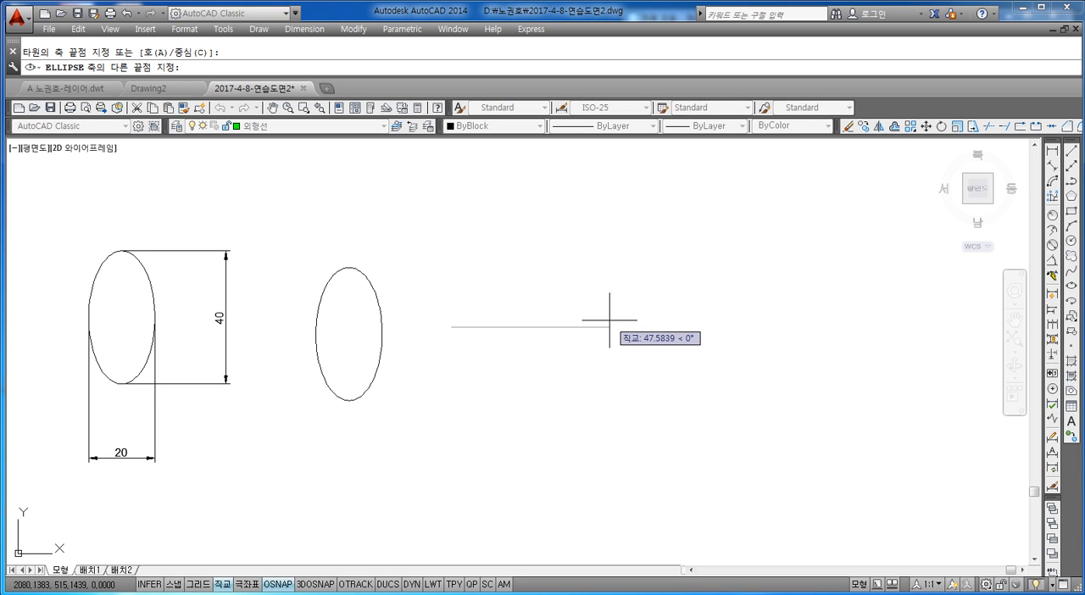
pyautogui.write('40')
pyautogui.press('Return')
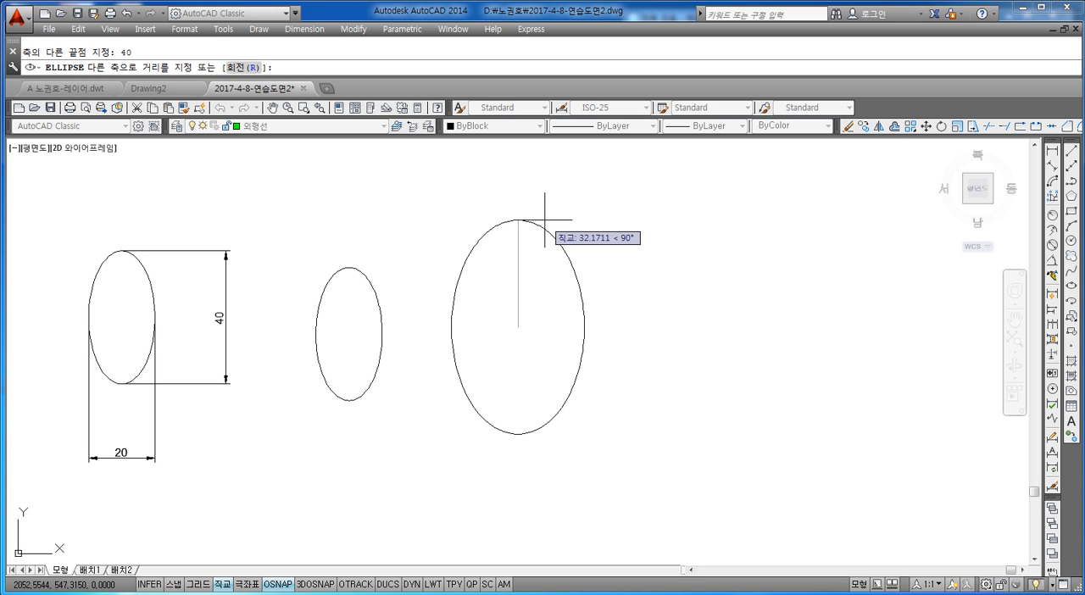
pyautogui.write('10')
pyautogui.press('Return')
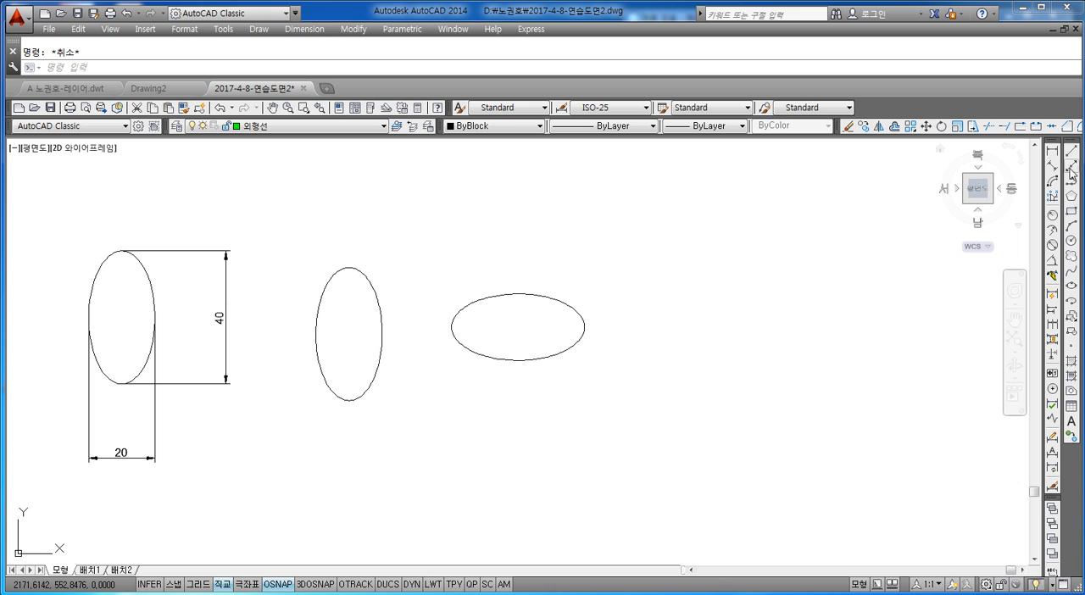
# Add a horizontal linear dimension between the third ellipse's left and right quadrants and place it below the ellipse.
pyautogui.click(1052, 151)
pyautogui.click(451, 327)
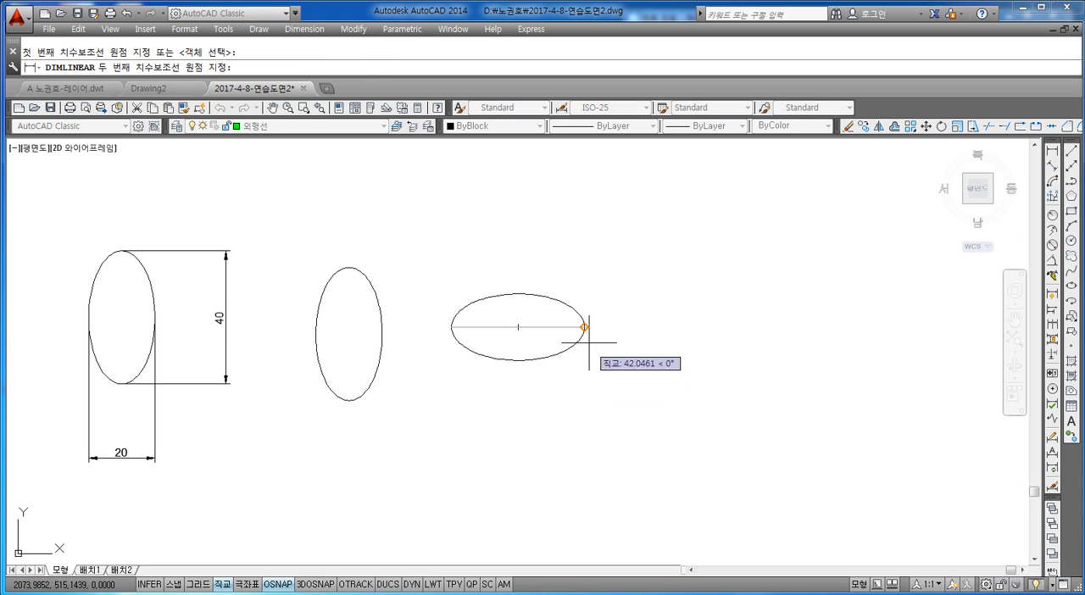
pyautogui.click(585, 327)
pyautogui.click(593, 415)
# Add a vertical linear dimension between the third ellipse's top and bottom quadrants and place it to its right.
pyautogui.press('Return')
pyautogui.click(518, 294)
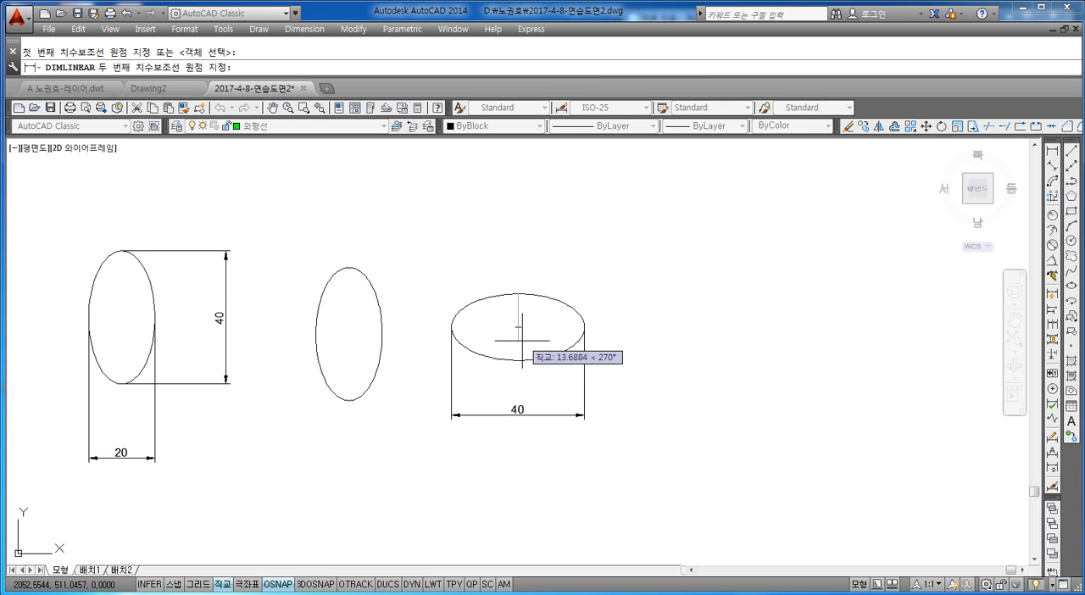
pyautogui.click(518, 360)
pyautogui.click(658, 333)
pyautogui.press('Escape')
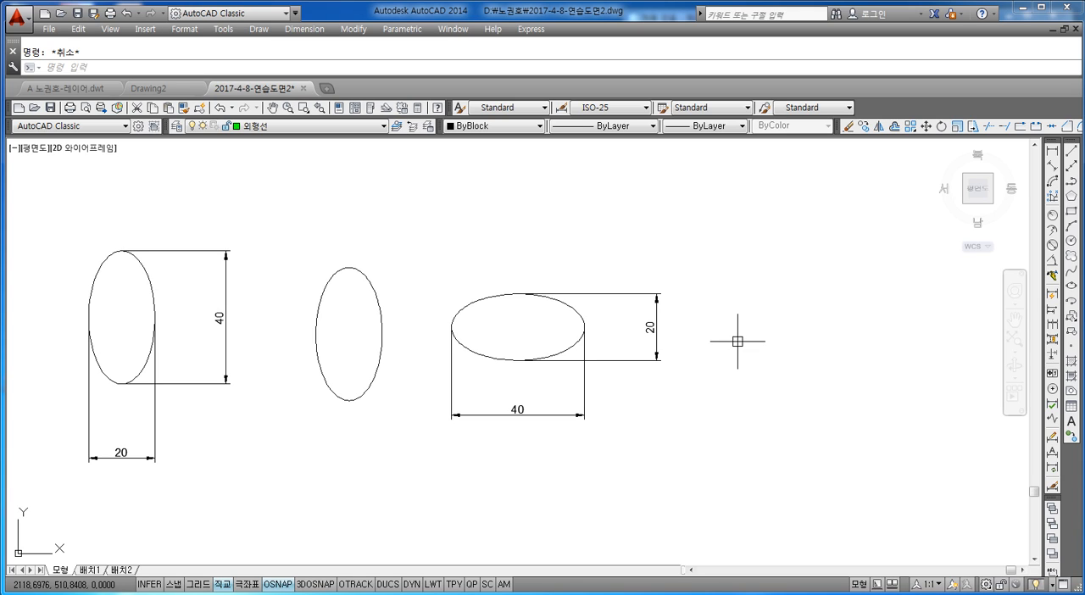
# Draw an ellipse with the Center option below the first two ellipses, setting the horizontal axis endpoint at 20 and the other axis distance to 20.
pyautogui.write('el')
pyautogui.press('Return')
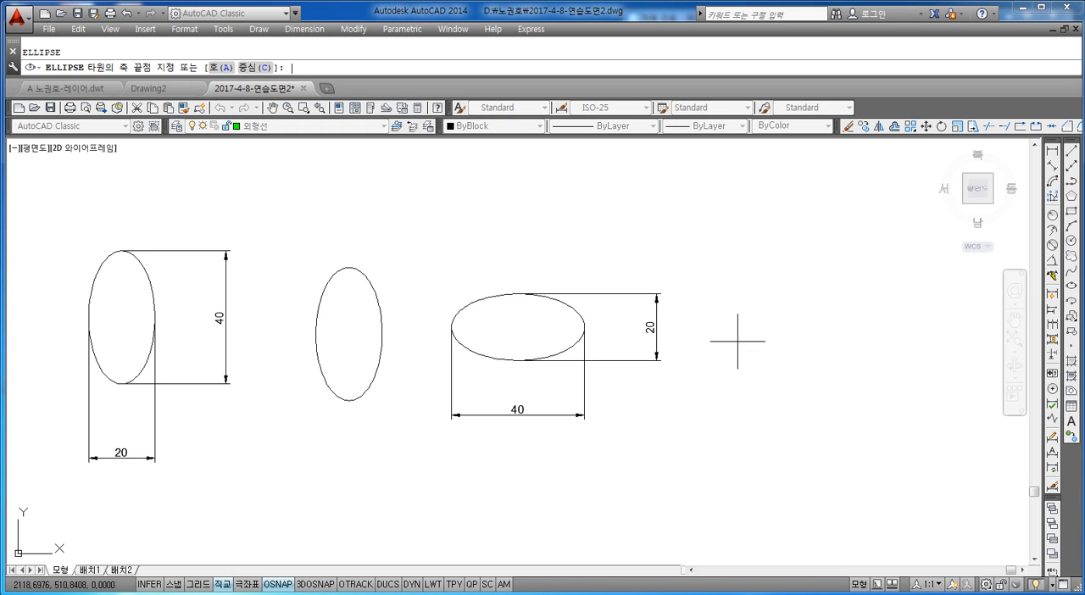
pyautogui.write('c')
pyautogui.press('Return')
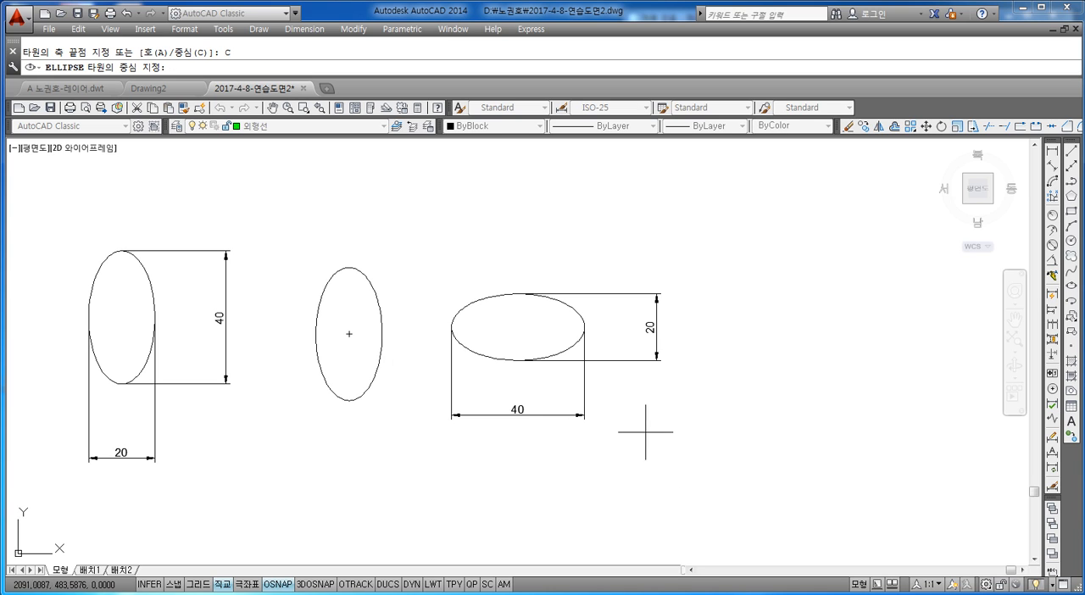
pyautogui.moveTo(647, 435)
pyautogui.mouseDown(button='middle')
pyautogui.moveTo(644, 407)
pyautogui.moveTo(448, 380)
pyautogui.mouseUp(button='middle')
pyautogui.moveTo(190, 385); pyautogui.dragTo(477, 354, button='middle')
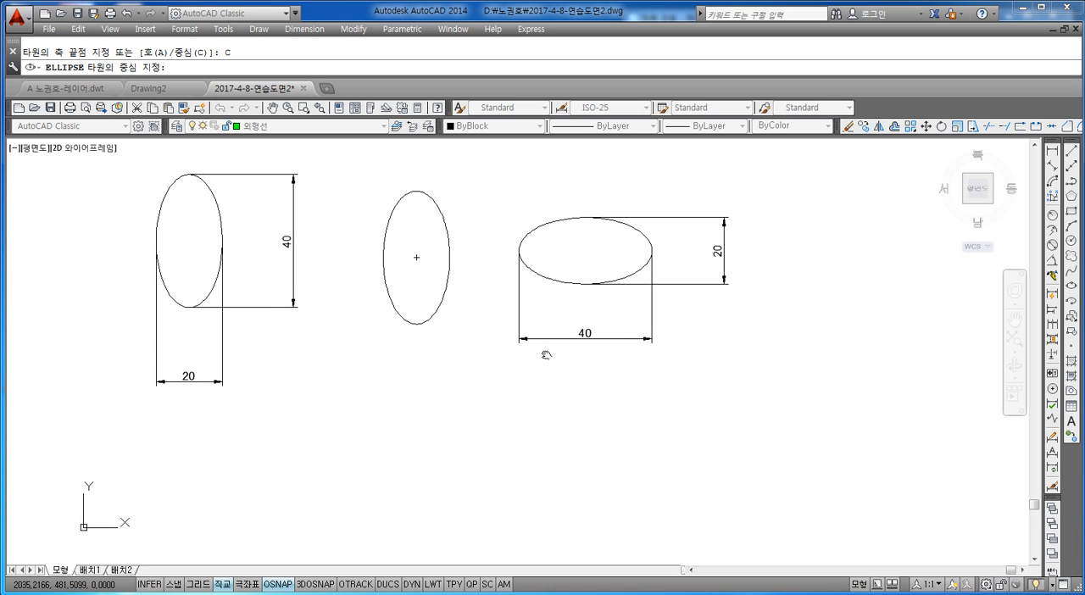
pyautogui.click(360, 438)
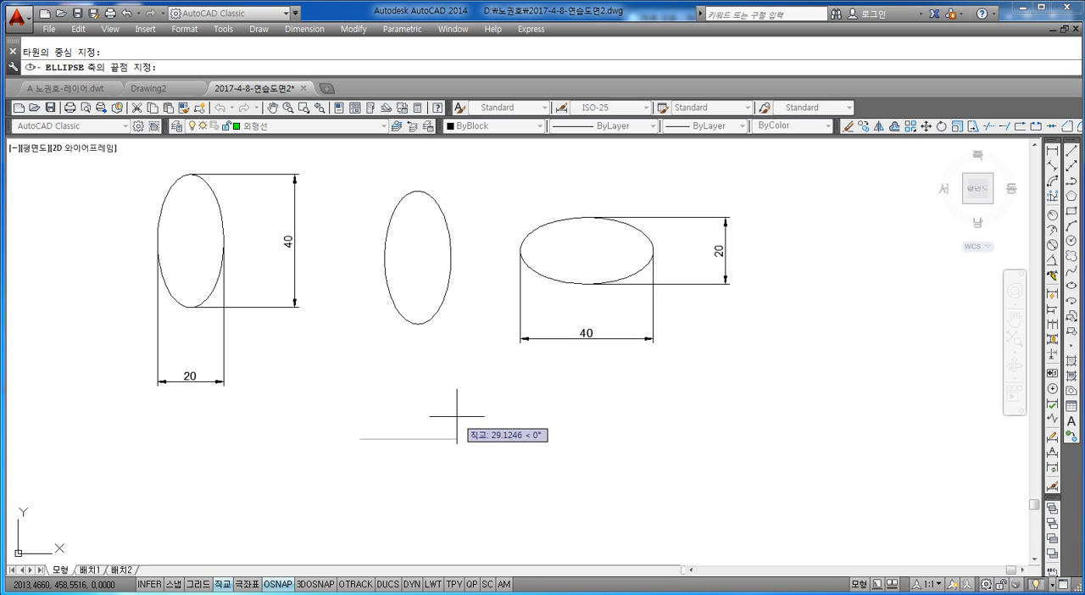
pyautogui.write('20')
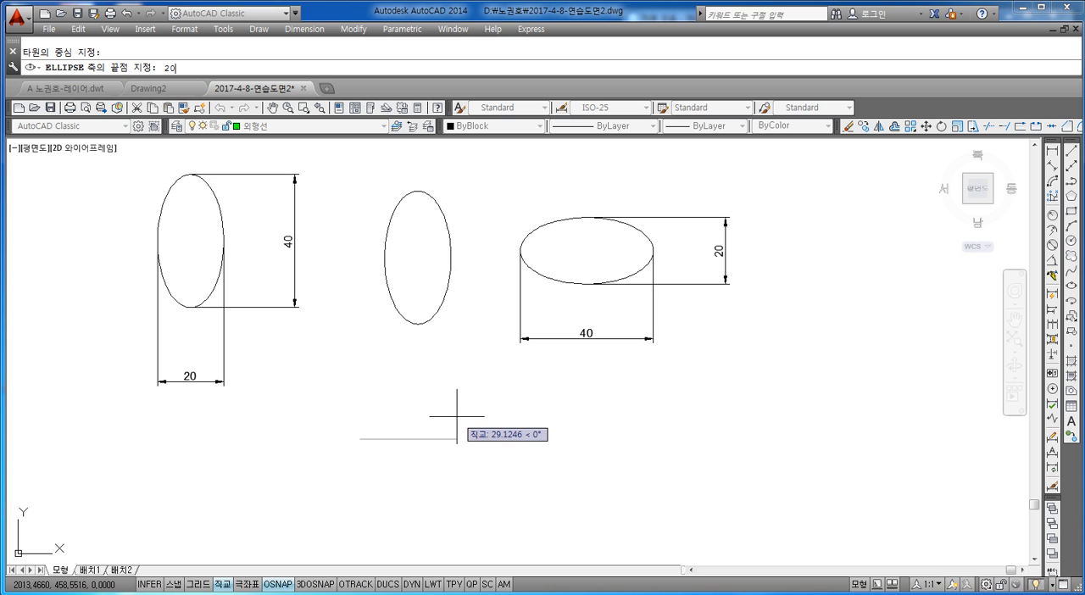
pyautogui.press('Return')
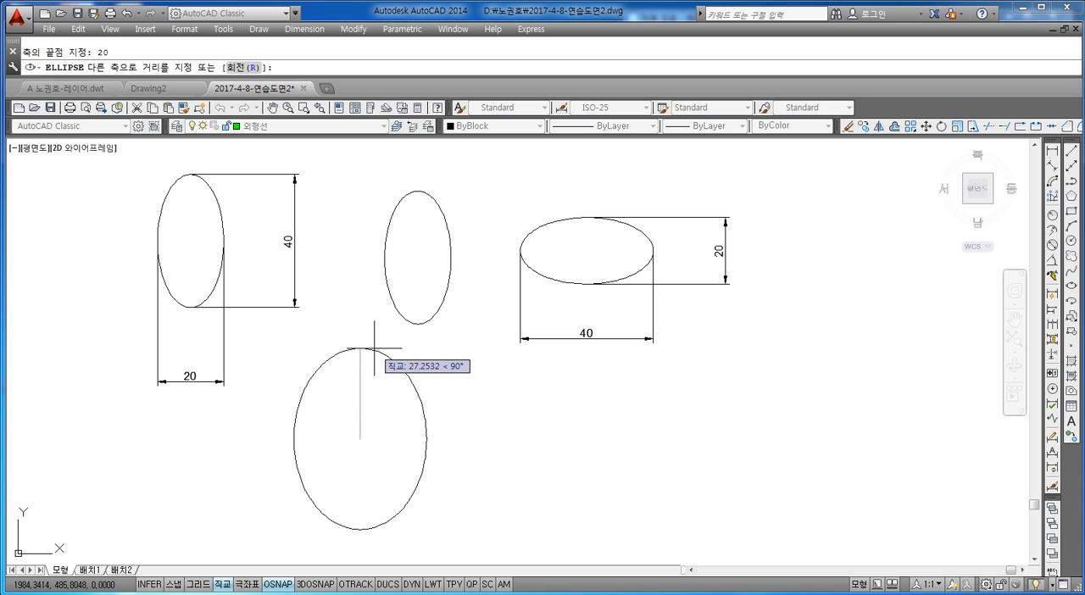
pyautogui.write('20')
pyautogui.press('Return')
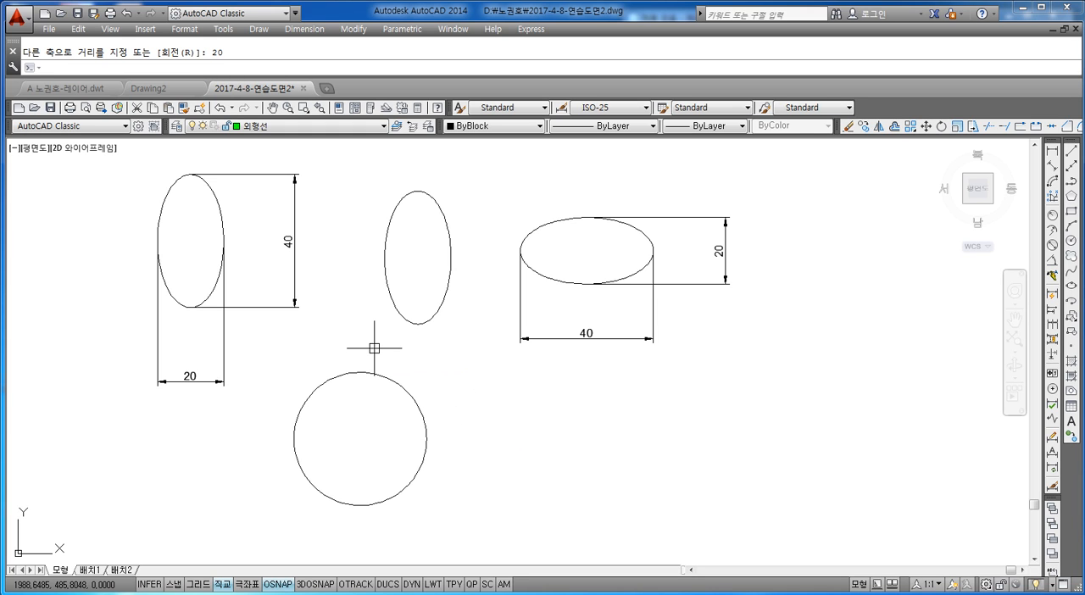
pyautogui.press('Escape')
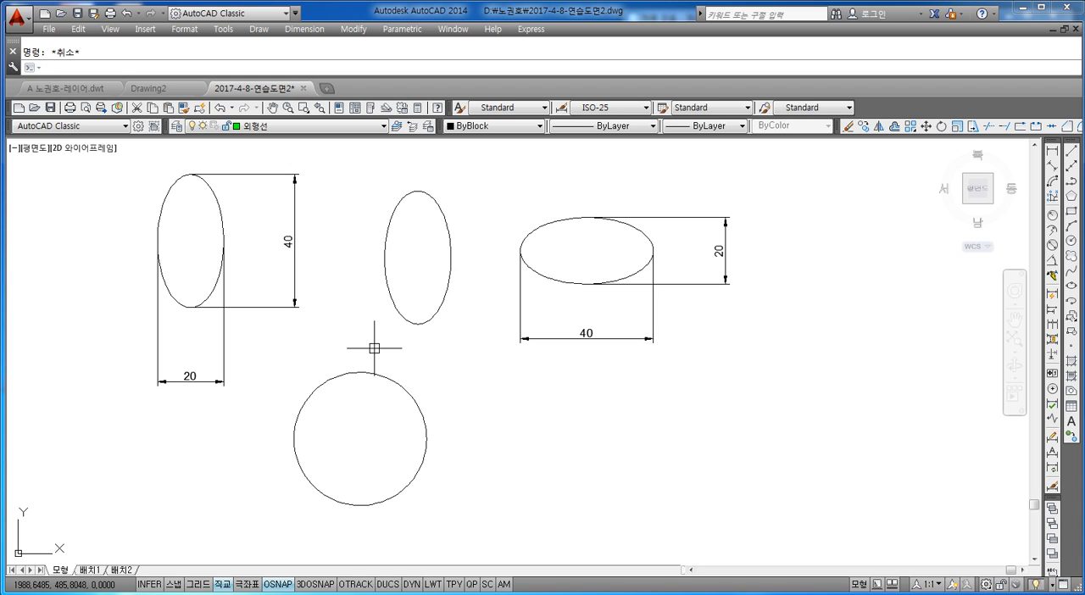
# Add a horizontal linear dimension across the round ellipse's left and right quadrants and place it below the shape.
pyautogui.click(1052, 150)
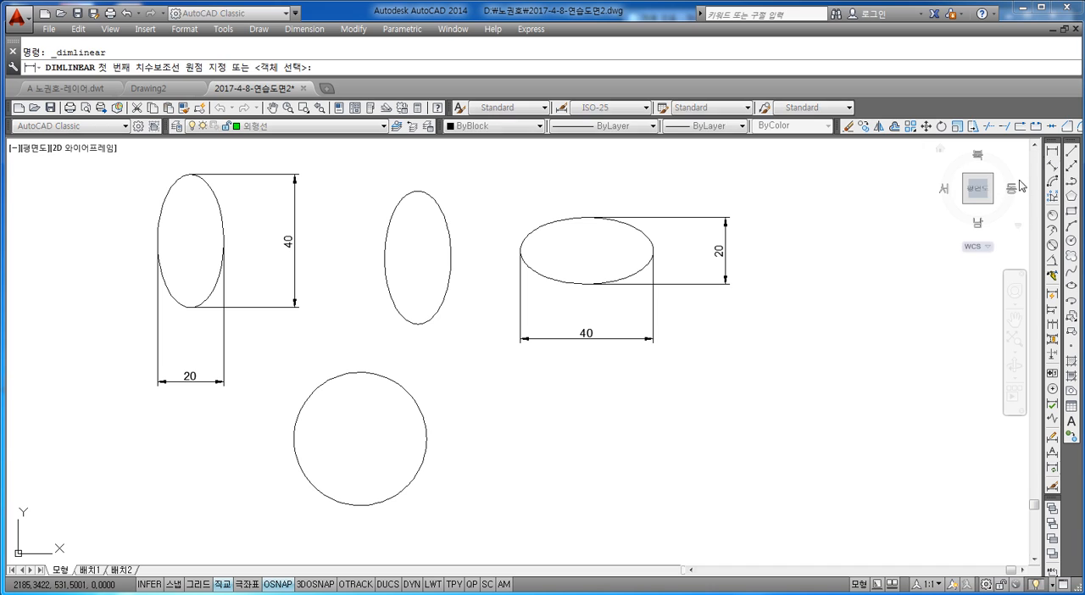
pyautogui.click(294, 438)
pyautogui.click(426, 438)
pyautogui.click(399, 545)
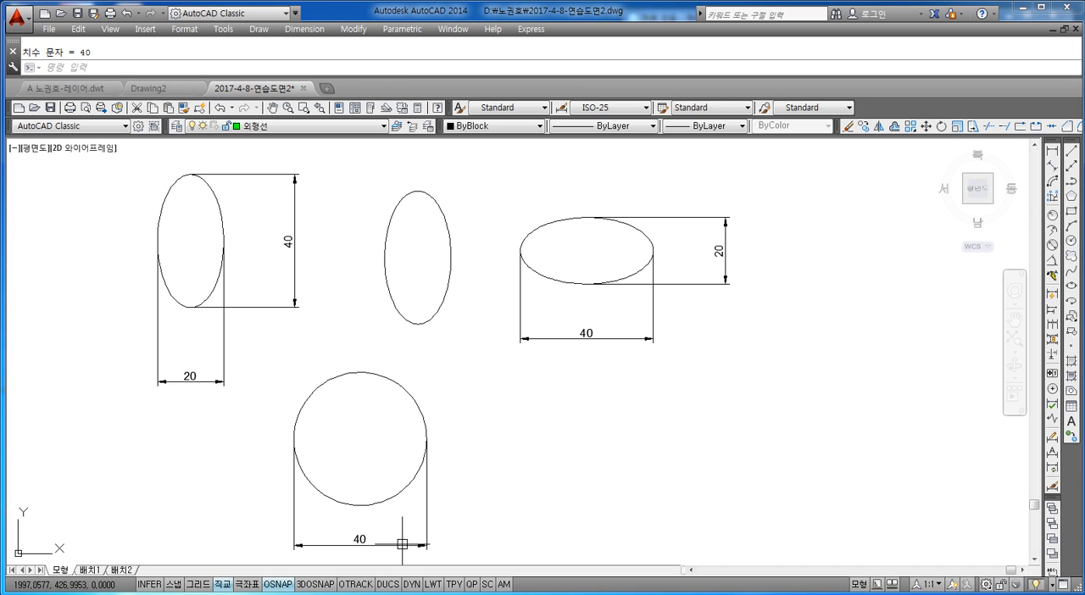
# Add a vertical linear dimension across the round ellipse's top and bottom quadrants and place it to its right.
pyautogui.press('Return')
pyautogui.click(360, 372)
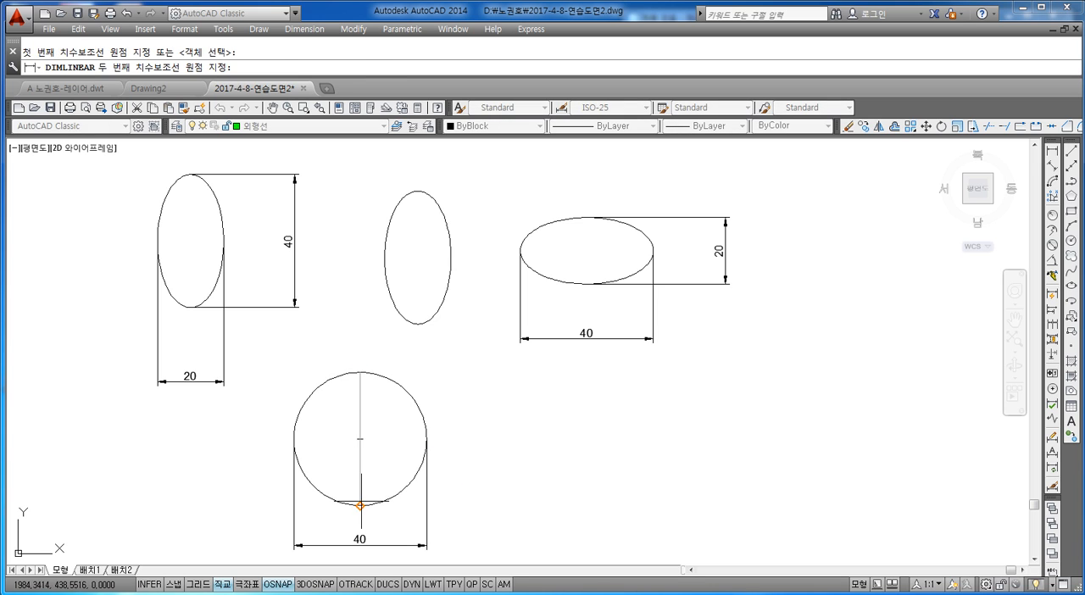
pyautogui.click(360, 505)
pyautogui.click(480, 439)
pyautogui.scroll(-2, 574, 425)
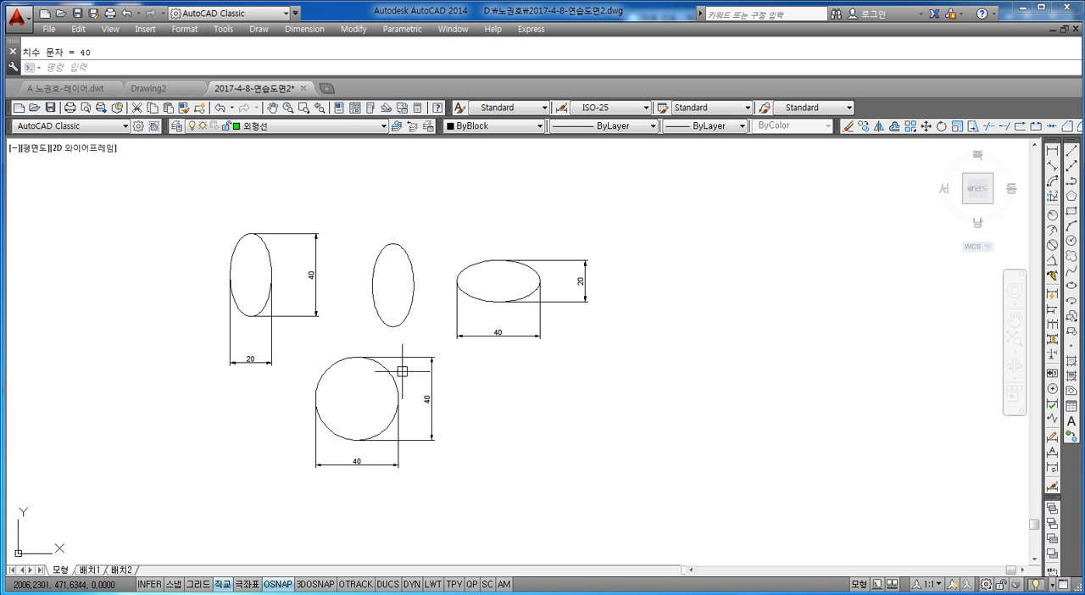
pyautogui.scroll(2, 492, 268)
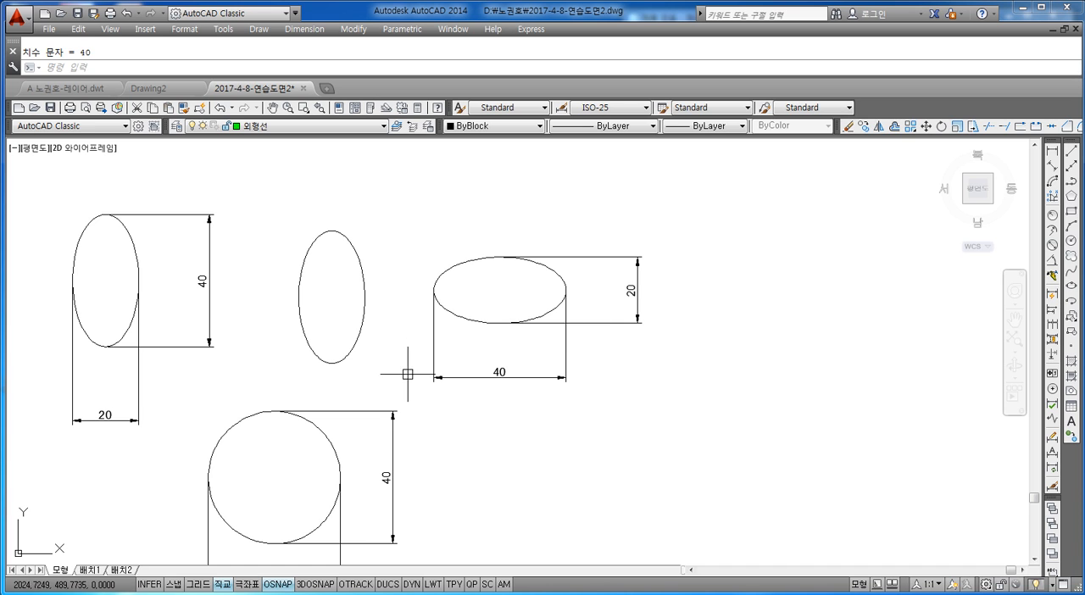
# Draw an ellipse with the Center option to the right of the round ellipse, with horizontal axis endpoint 20 and other axis distance 10.
pyautogui.moveTo(490, 409); pyautogui.dragTo(544, 333, button='middle')
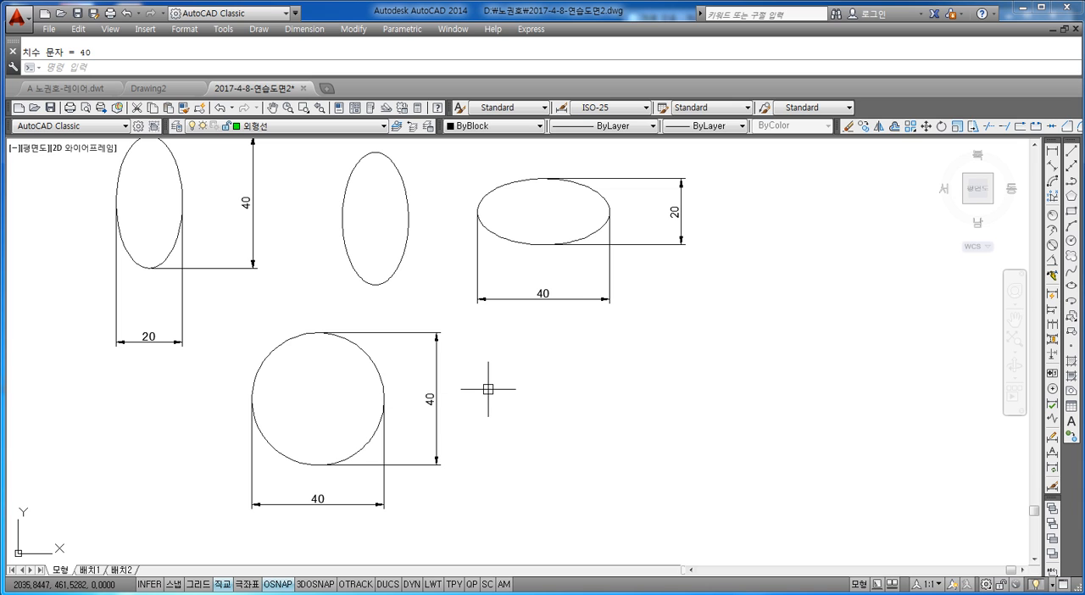
pyautogui.moveTo(618, 346)
pyautogui.mouseDown(button='middle')
pyautogui.moveTo(564, 347)
pyautogui.moveTo(576, 361)
pyautogui.mouseUp(button='middle')
pyautogui.moveTo(515, 291); pyautogui.dragTo(496, 315, button='middle')
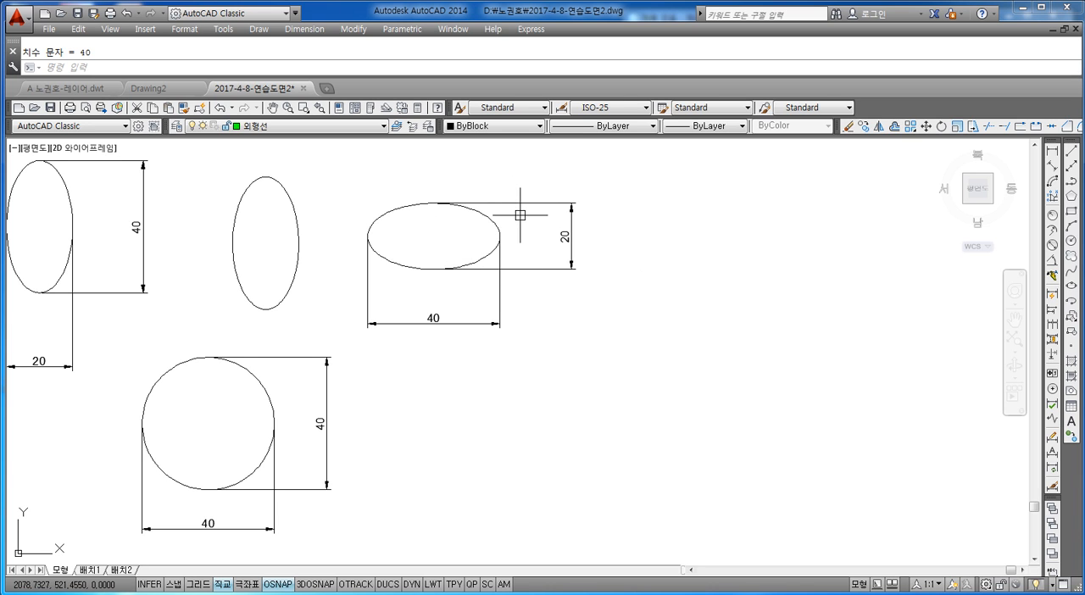
pyautogui.moveTo(632, 295)
pyautogui.mouseDown(button='middle')
pyautogui.moveTo(569, 296)
pyautogui.moveTo(605, 284)
pyautogui.mouseUp(button='middle')
pyautogui.press('Escape')
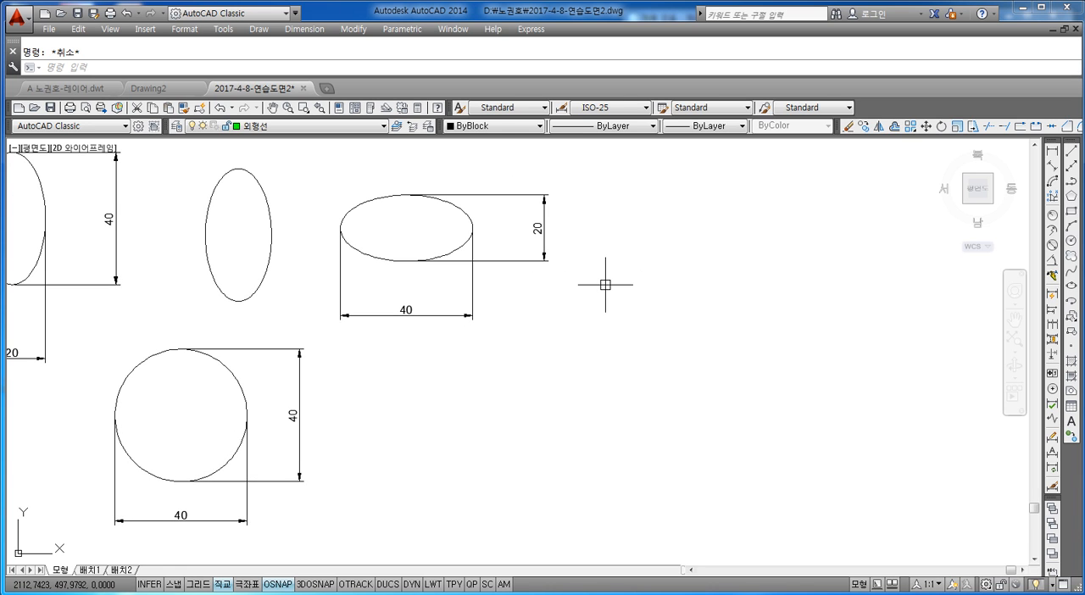
pyautogui.write('el')
pyautogui.press('Return')
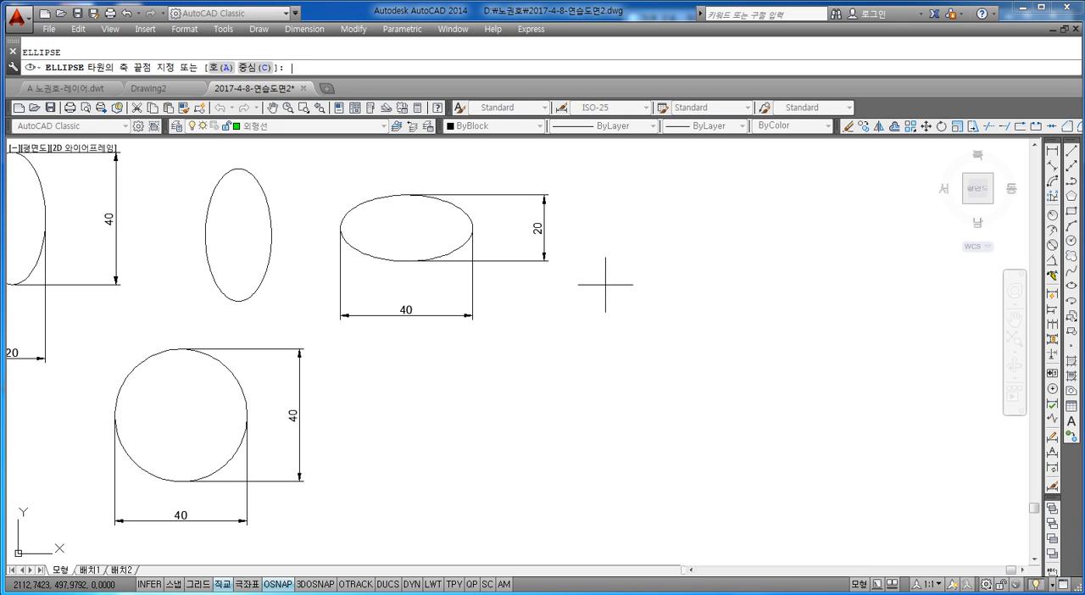
pyautogui.write('c')
pyautogui.press('Return')
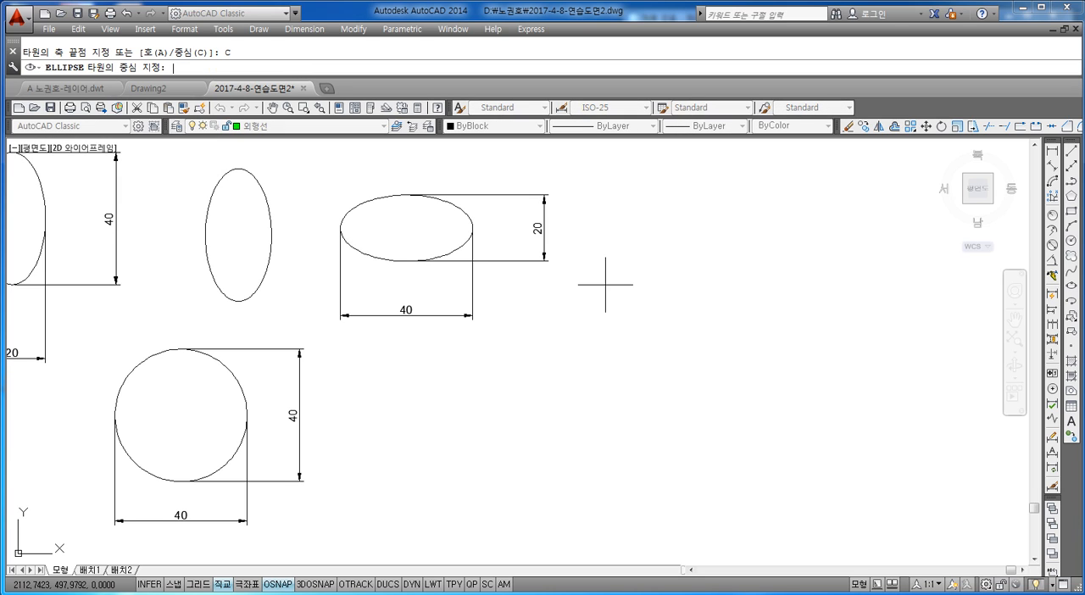
pyautogui.click(443, 431)
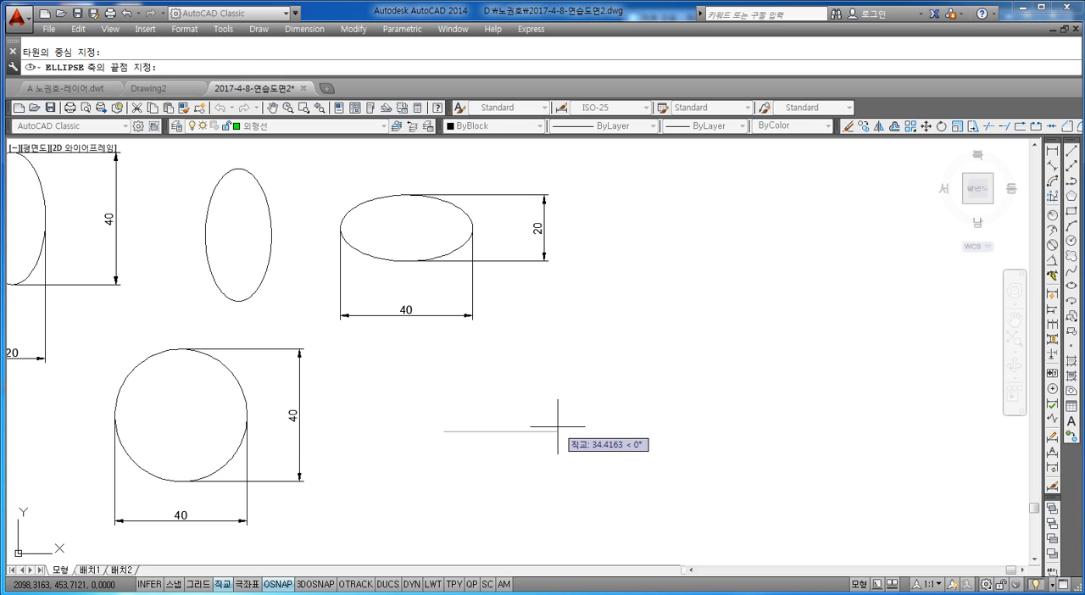
pyautogui.write('20')
pyautogui.press('Return')
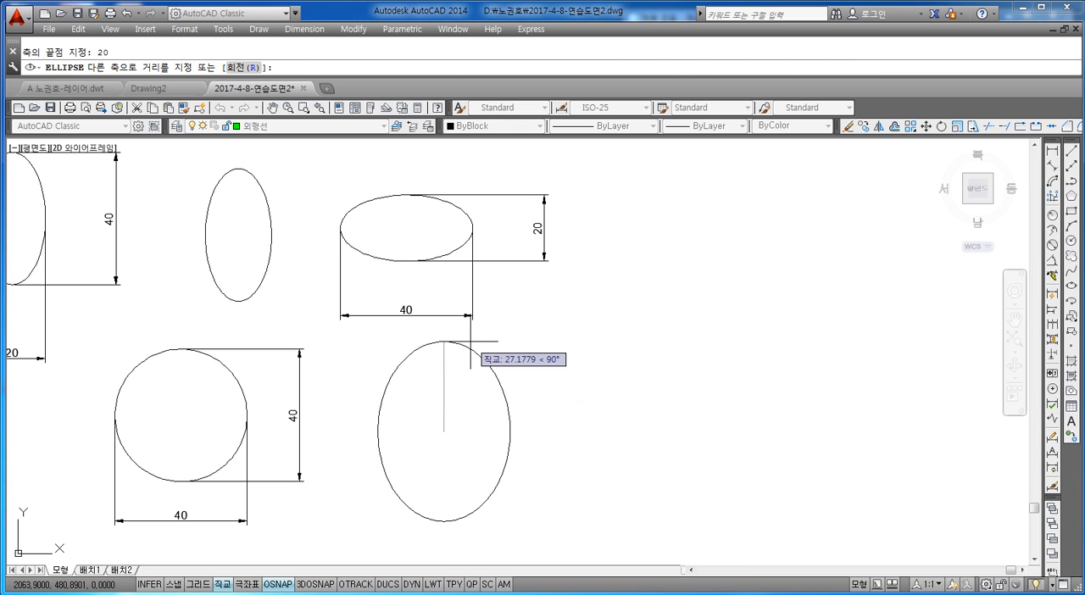
pyautogui.write('10')
pyautogui.press('Return')
pyautogui.press('Escape')
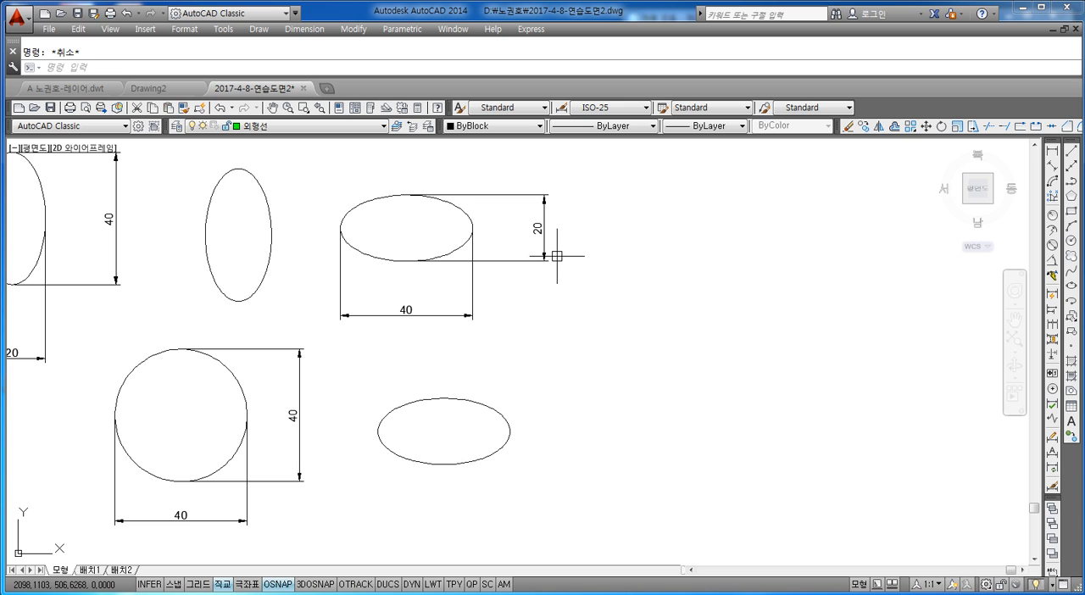
# Draw an ellipse by axis endpoints to the right of the existing ones, with a 100-long horizontal axis and other axis distance 30.
pyautogui.scroll(-2, 449, 274)
pyautogui.scroll(3, 551, 296)
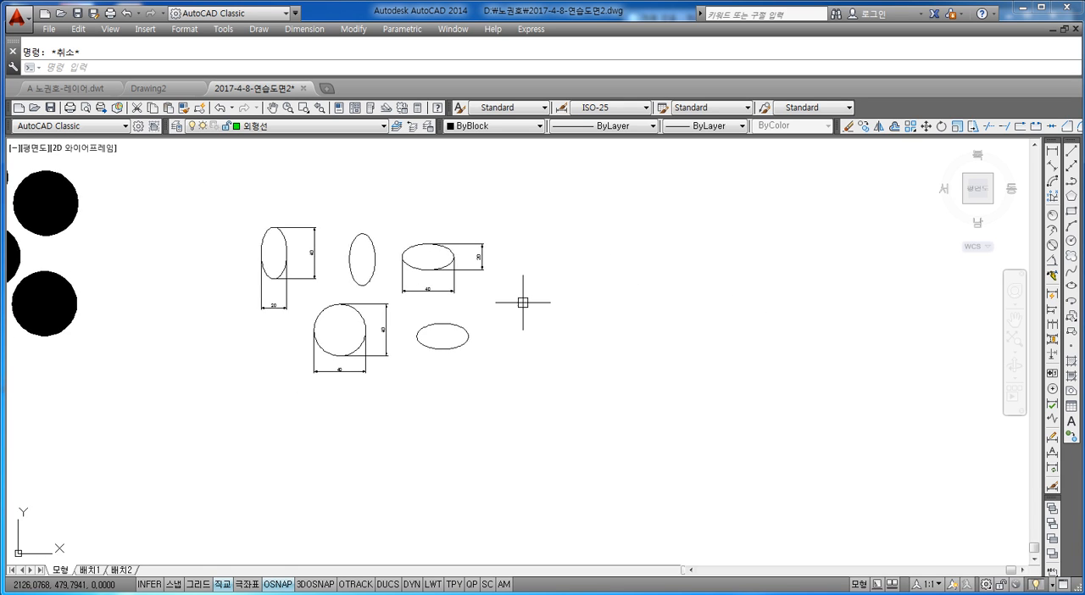
pyautogui.write('el')
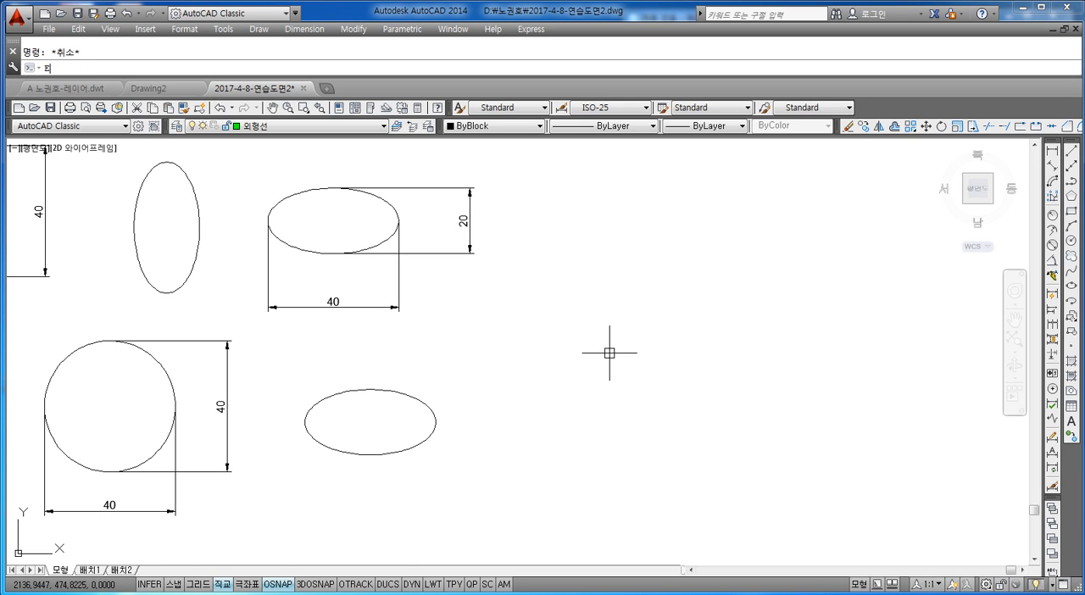
pyautogui.press('Return')
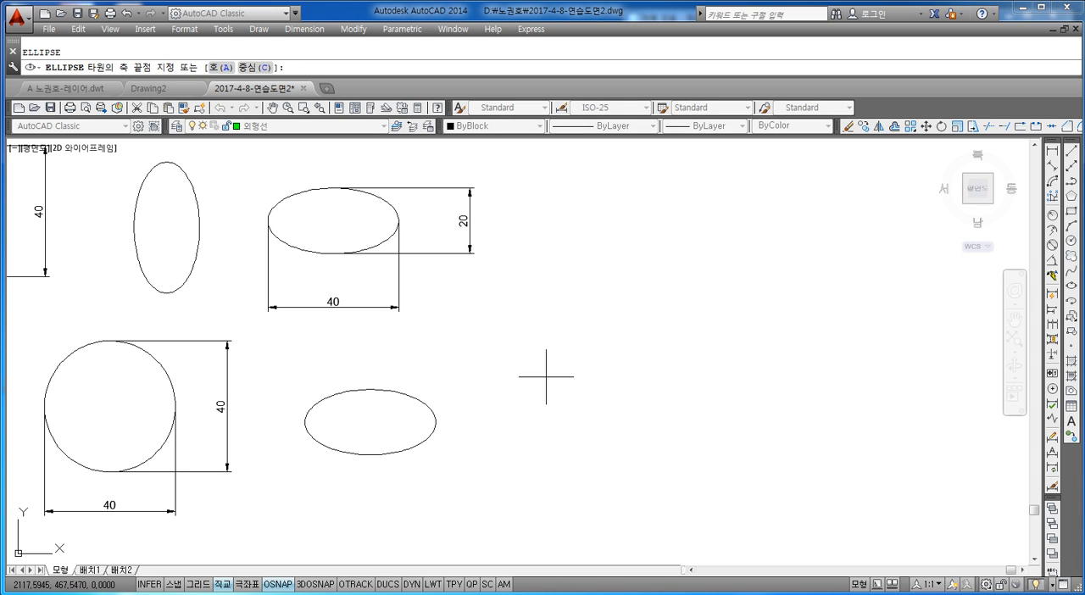
pyautogui.click(535, 352)
pyautogui.write('100')
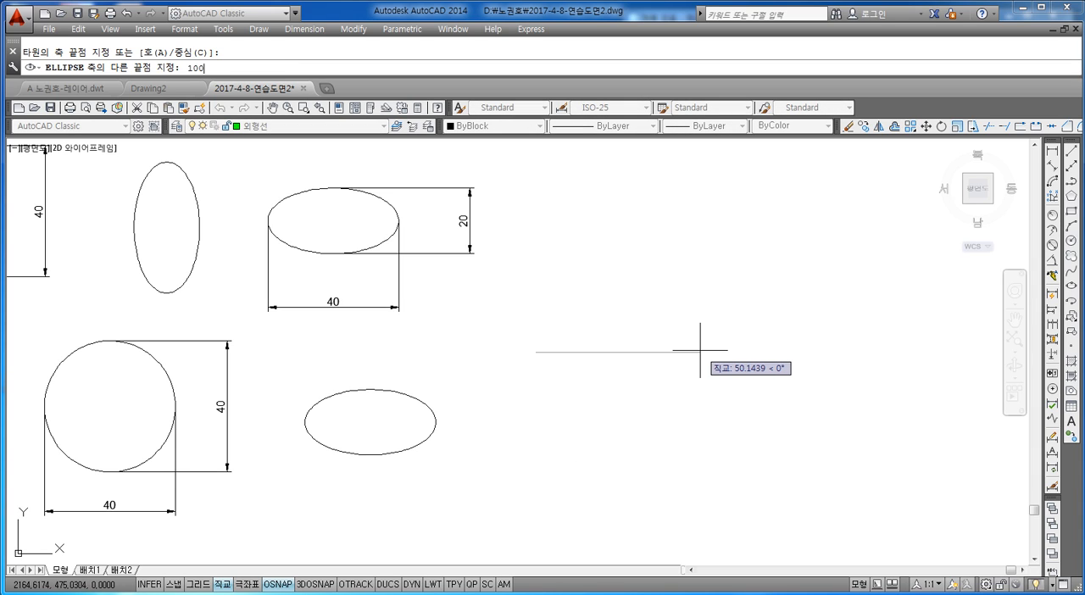
pyautogui.press('Return')
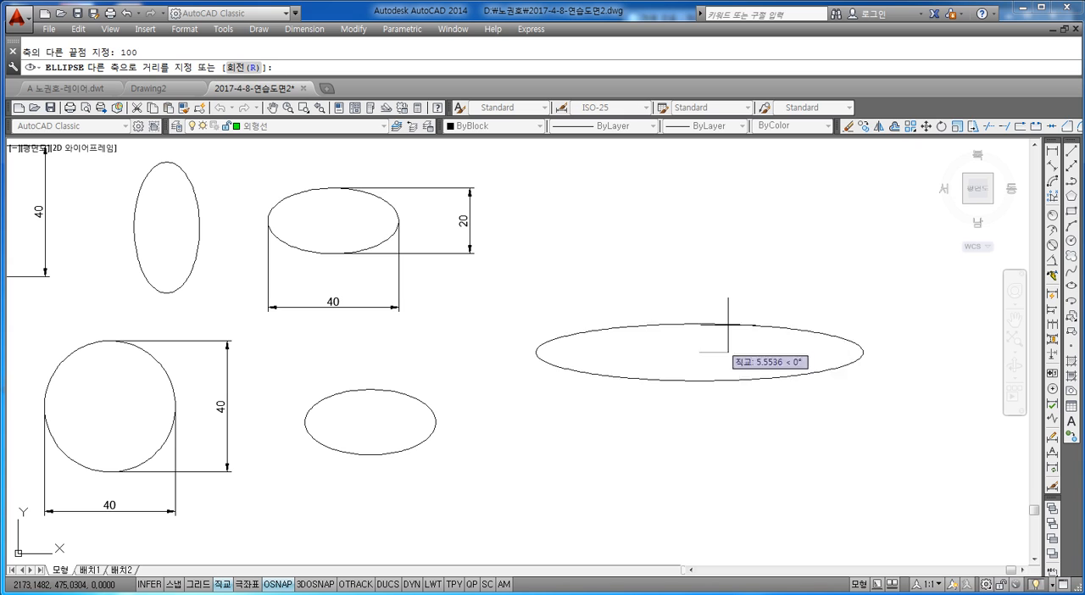
pyautogui.write('3')
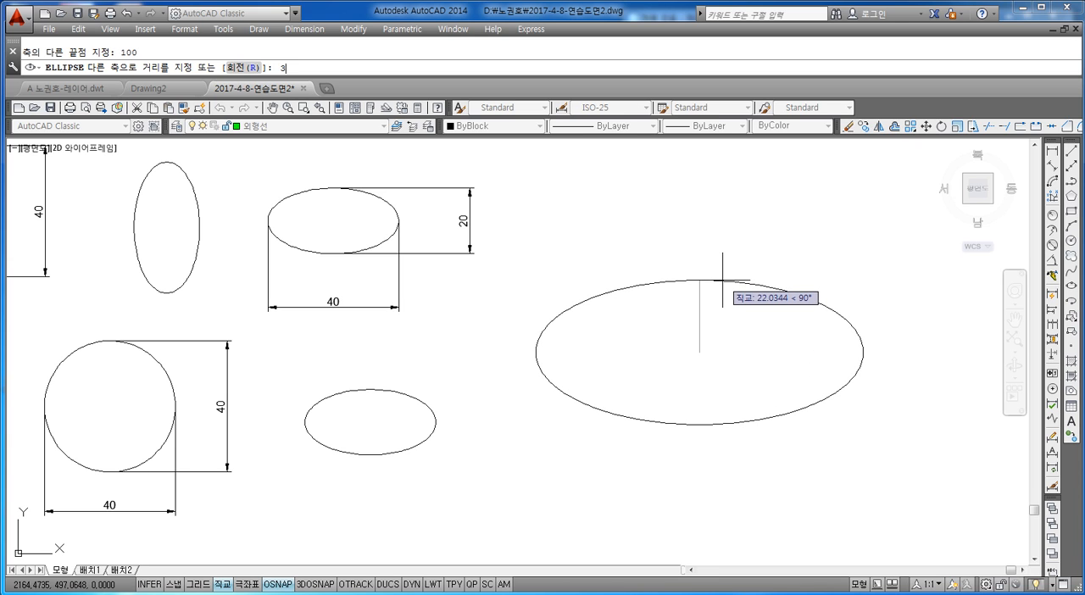
pyautogui.write('0')
pyautogui.press('Return')
pyautogui.press('Escape')
# Add a horizontal linear dimension between the large ellipse's left and right quadrants and place it below the shape.
pyautogui.moveTo(719, 278); pyautogui.dragTo(658, 239, button='middle')
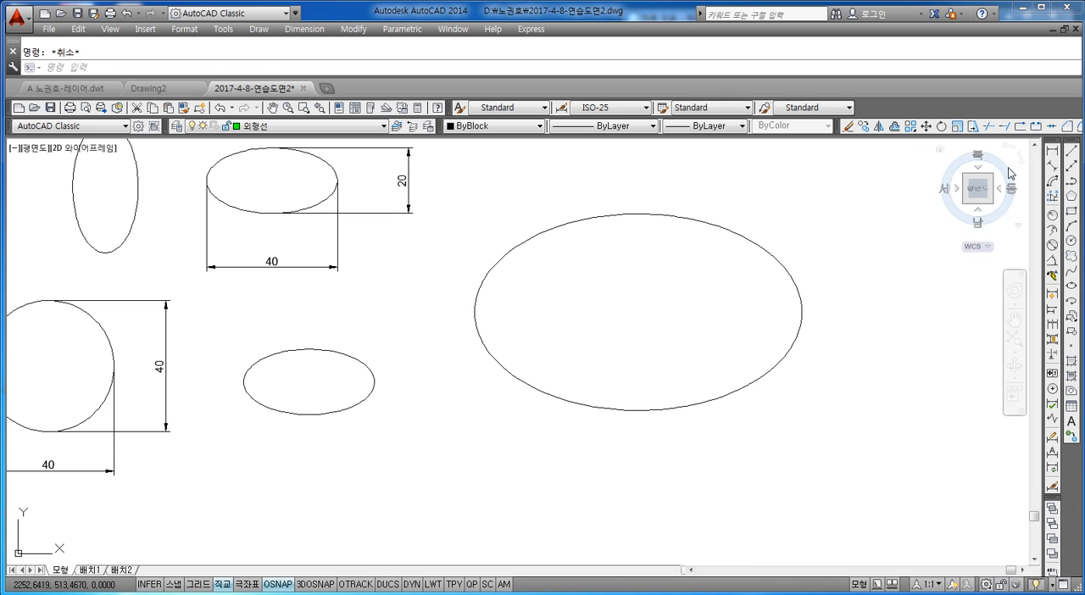
pyautogui.click(1051, 150)
pyautogui.click(475, 311)
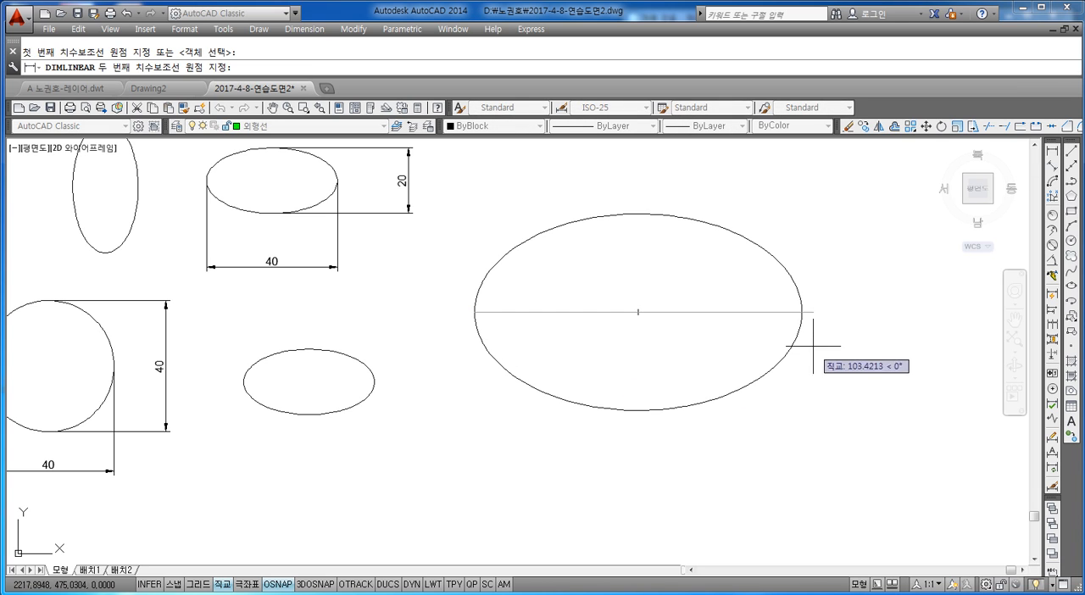
pyautogui.click(801, 312)
pyautogui.click(734, 467)
# Add a vertical linear dimension from the large ellipse's top quadrant to its center and place it to the right.
pyautogui.press('Return')
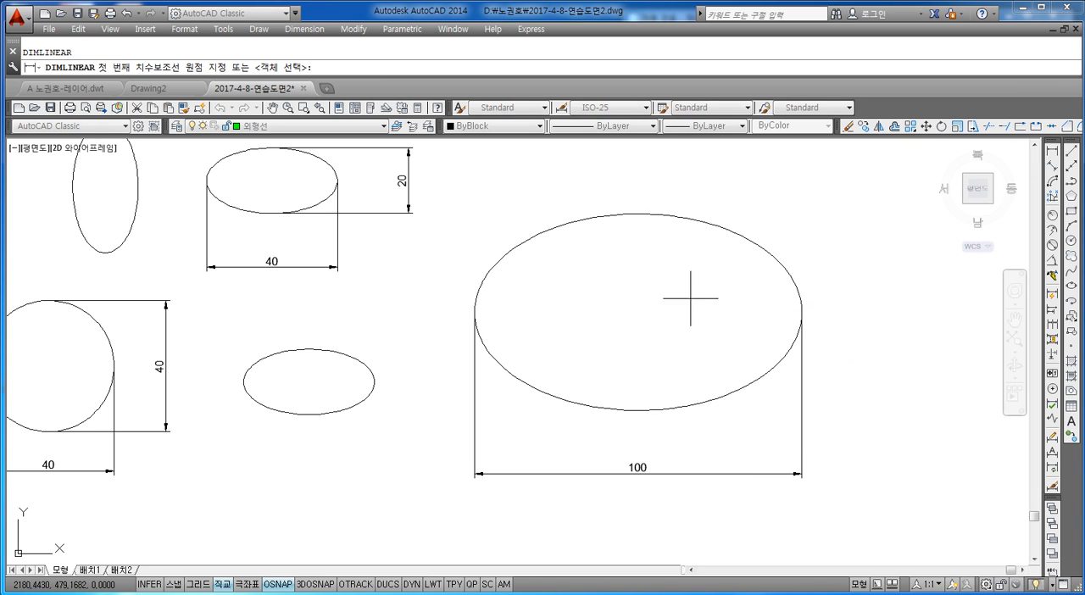
pyautogui.click(638, 214)
pyautogui.click(638, 311)
pyautogui.click(882, 297)
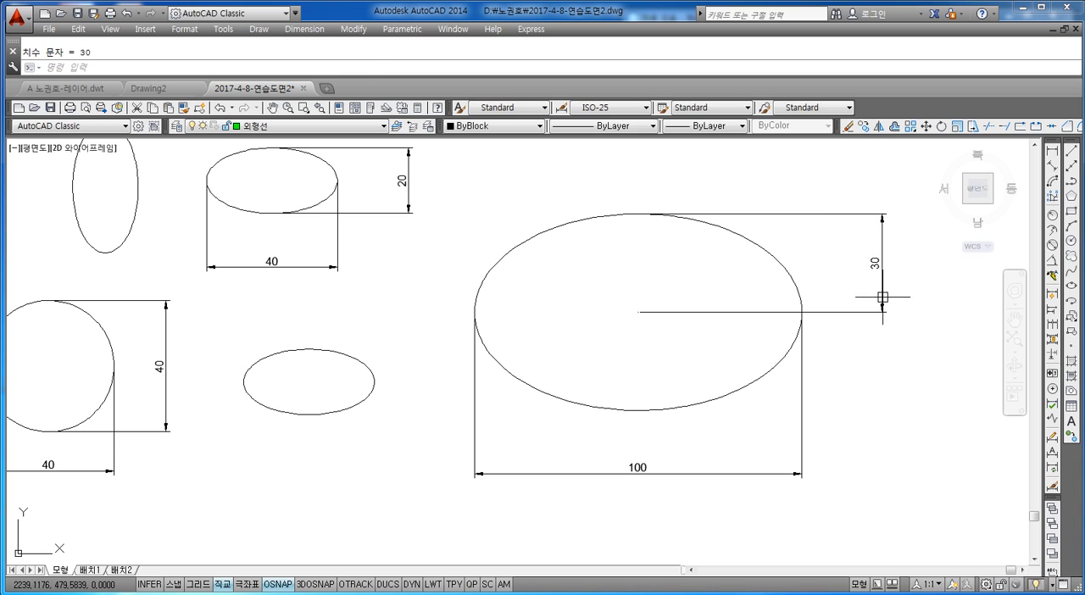
# Draw an upright ellipse by axis endpoints right of the large ellipse, with an 80-long vertical axis and other axis distance 20.
pyautogui.scroll(-4, 746, 390)
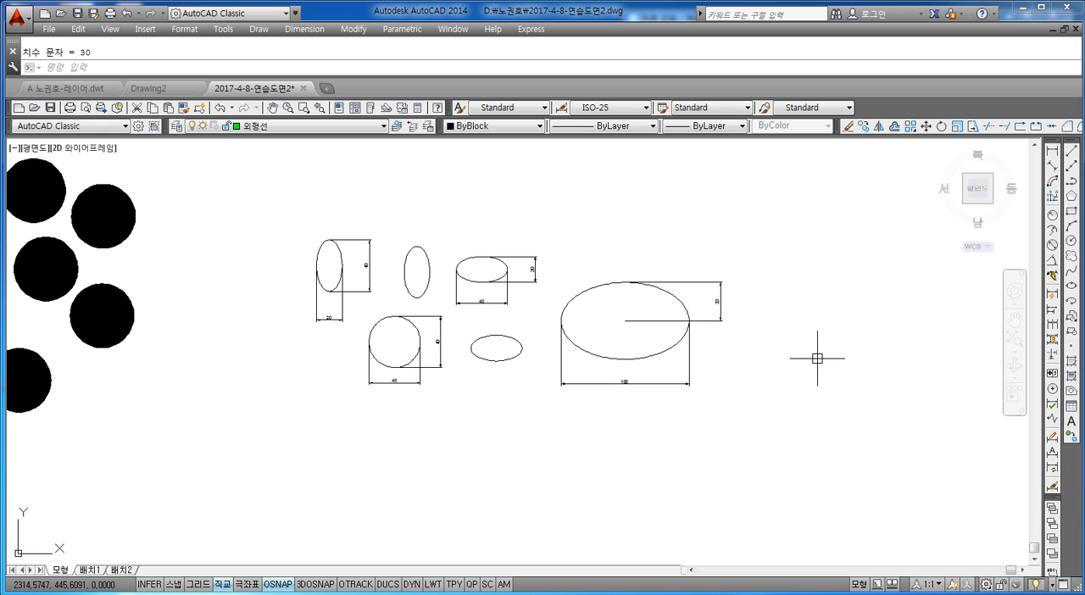
pyautogui.moveTo(819, 361)
pyautogui.mouseDown(button='middle')
pyautogui.moveTo(739, 353)
pyautogui.moveTo(749, 372)
pyautogui.mouseUp(button='middle')
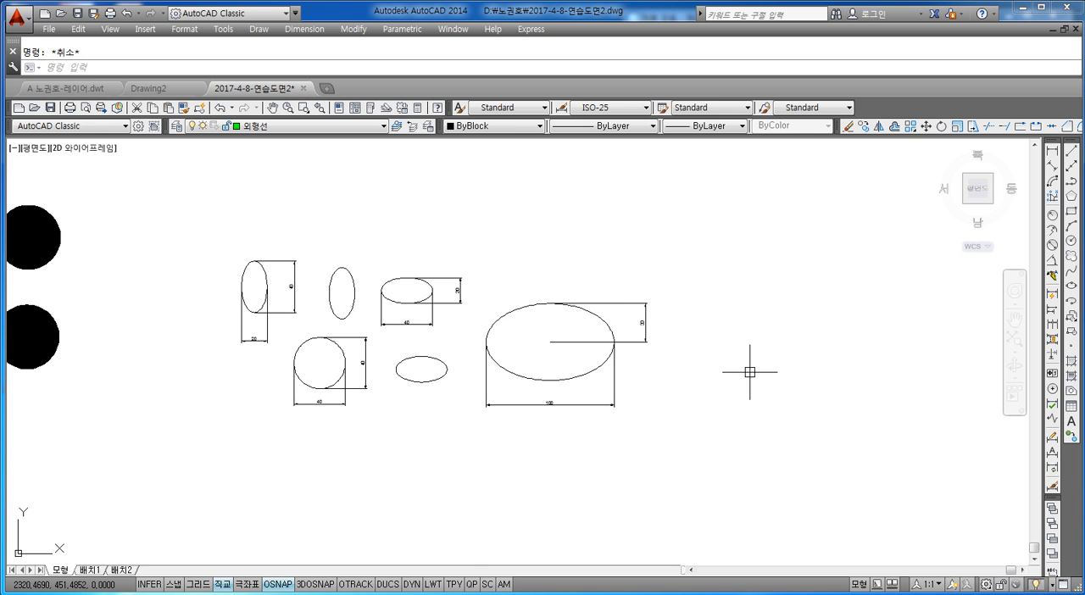
pyautogui.write('el')
pyautogui.press('Return')
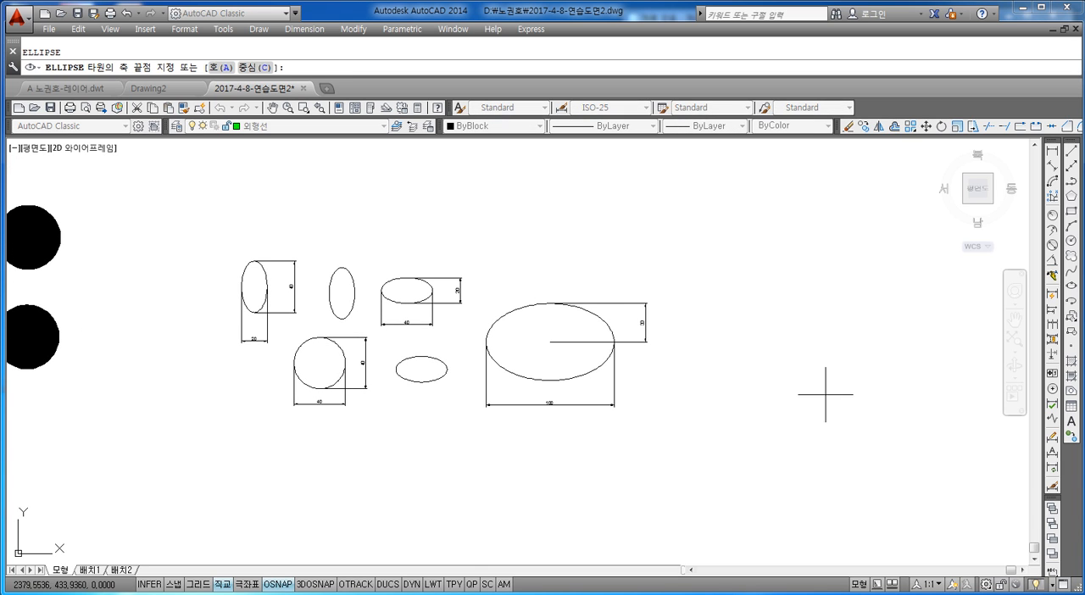
pyautogui.moveTo(825, 394); pyautogui.dragTo(700, 407, button='middle')
pyautogui.click(630, 414)
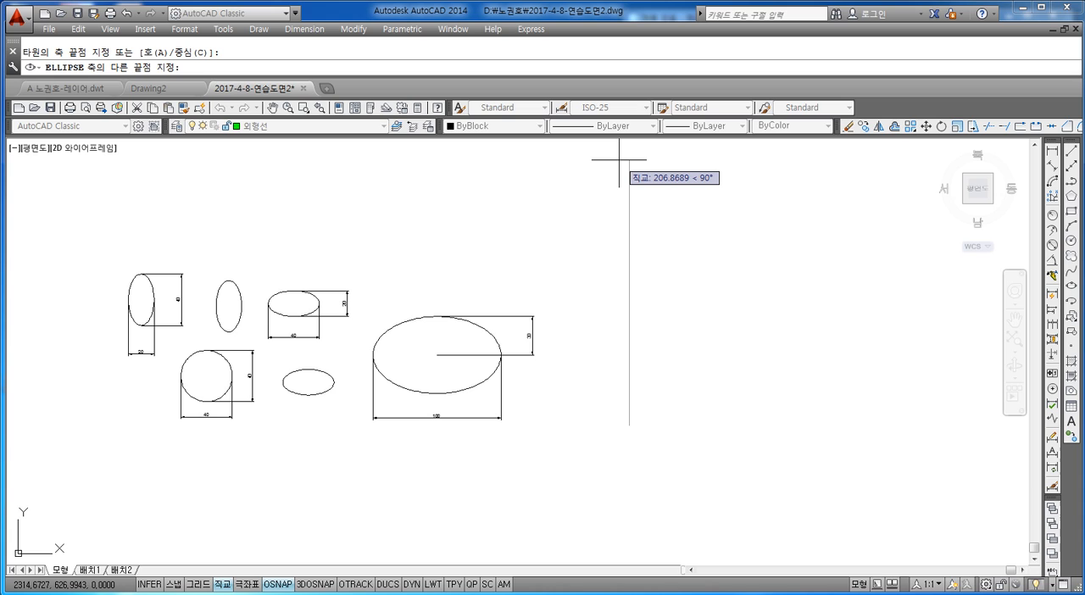
pyautogui.write('80')
pyautogui.press('Return')
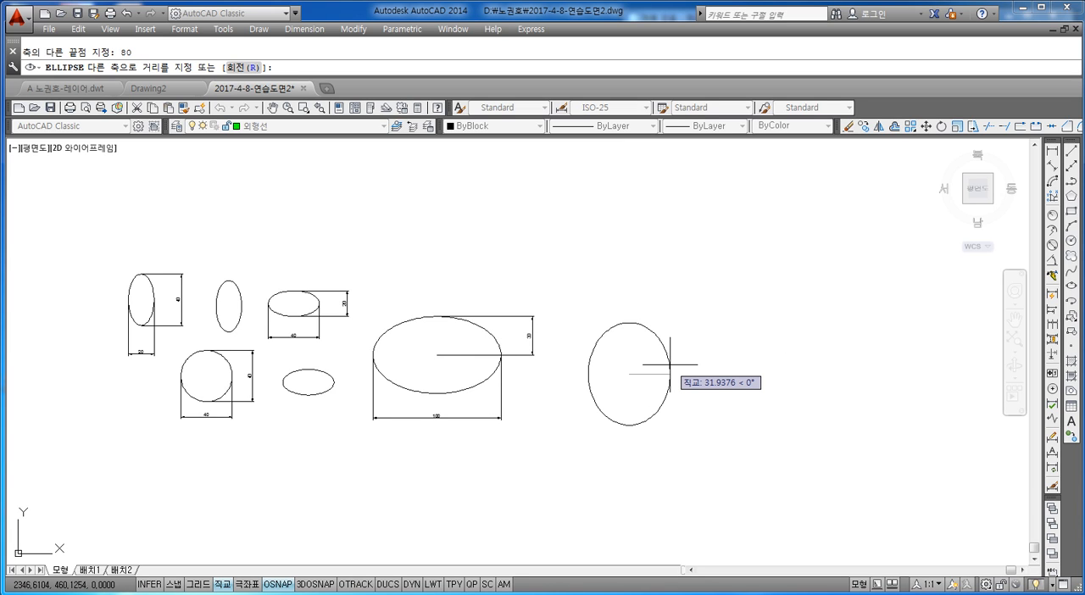
pyautogui.write('20')
pyautogui.press('Return')
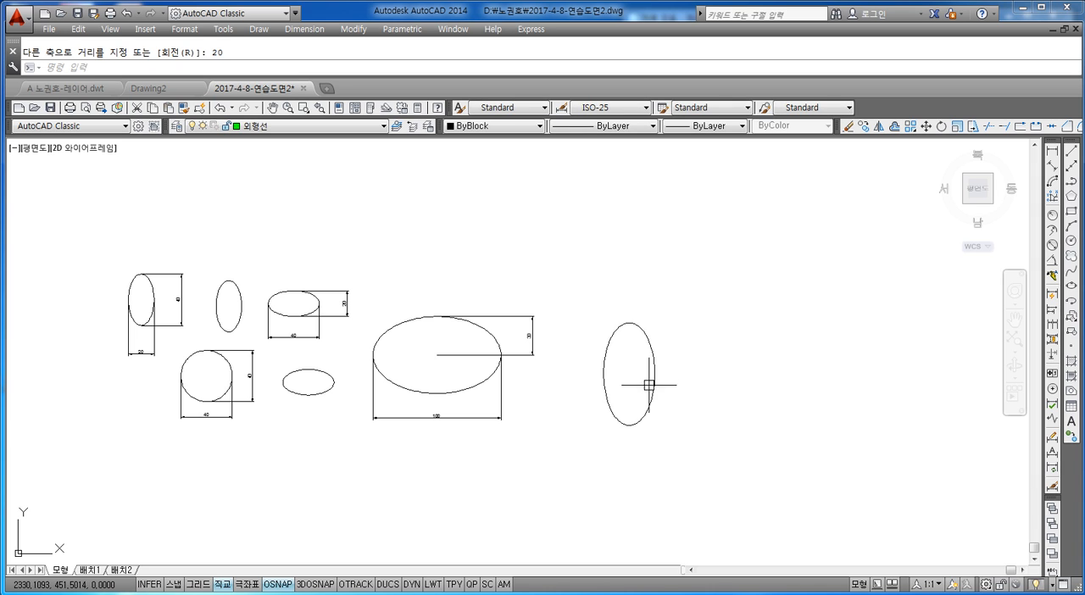
# Add a vertical linear dimension between the new upright ellipse's top and bottom quadrants and place it to its right.
pyautogui.moveTo(650, 388); pyautogui.dragTo(619, 363, button='middle')
pyautogui.press('Escape')
pyautogui.click(1051, 154)
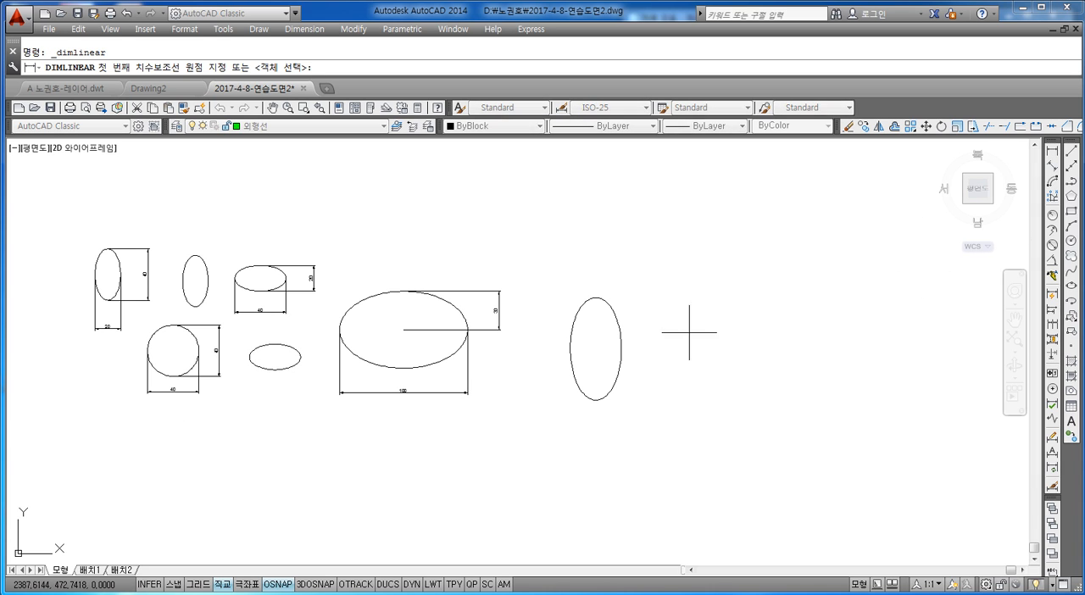
pyautogui.click(596, 297)
pyautogui.click(597, 398)
pyautogui.click(666, 372)
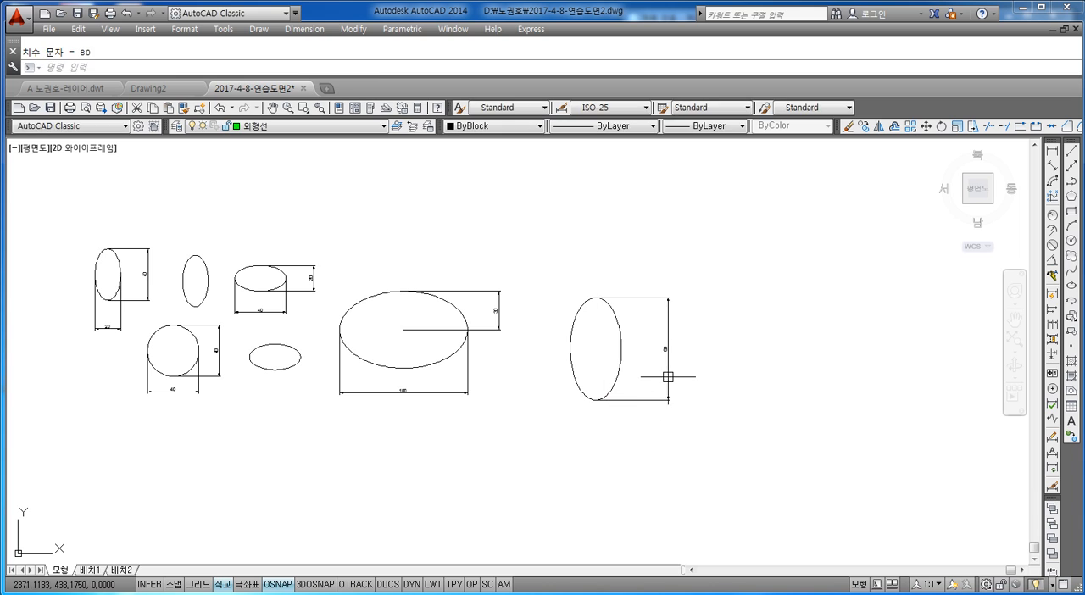
# Add a horizontal linear dimension from the upright ellipse's center to its right quadrant and place it below the shape.
pyautogui.press('Return')
pyautogui.scroll(4, 613, 363)
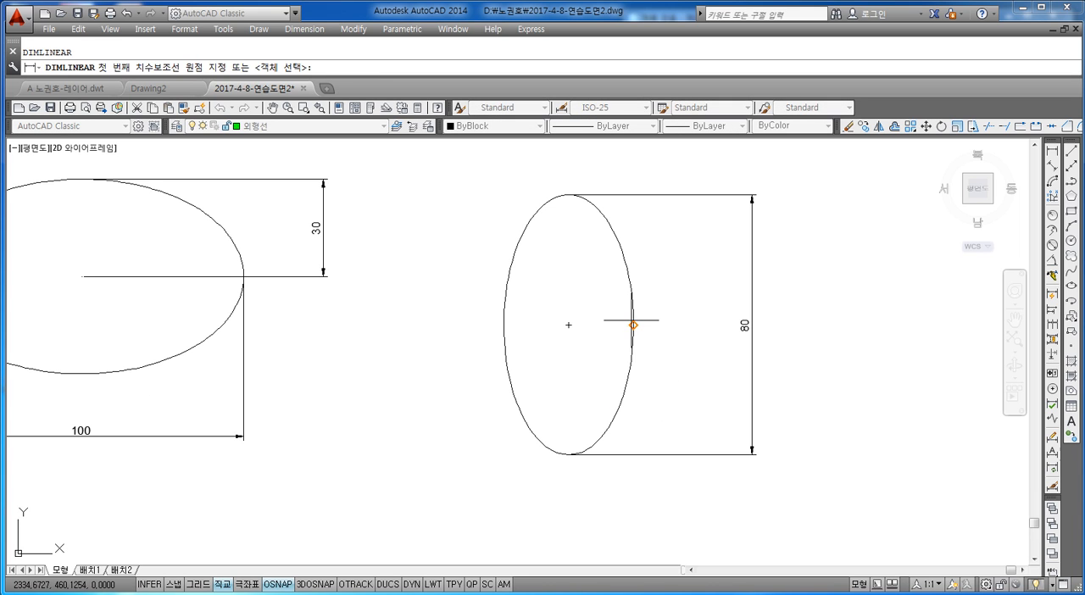
pyautogui.click(568, 325)
pyautogui.click(632, 325)
pyautogui.click(642, 511)
pyautogui.press('Escape')
# Draw an ellipse with the Center option below the large dimensioned ellipse, with horizontal axis endpoint 50 and other axis distance 30.
pyautogui.scroll(-6, 702, 465)
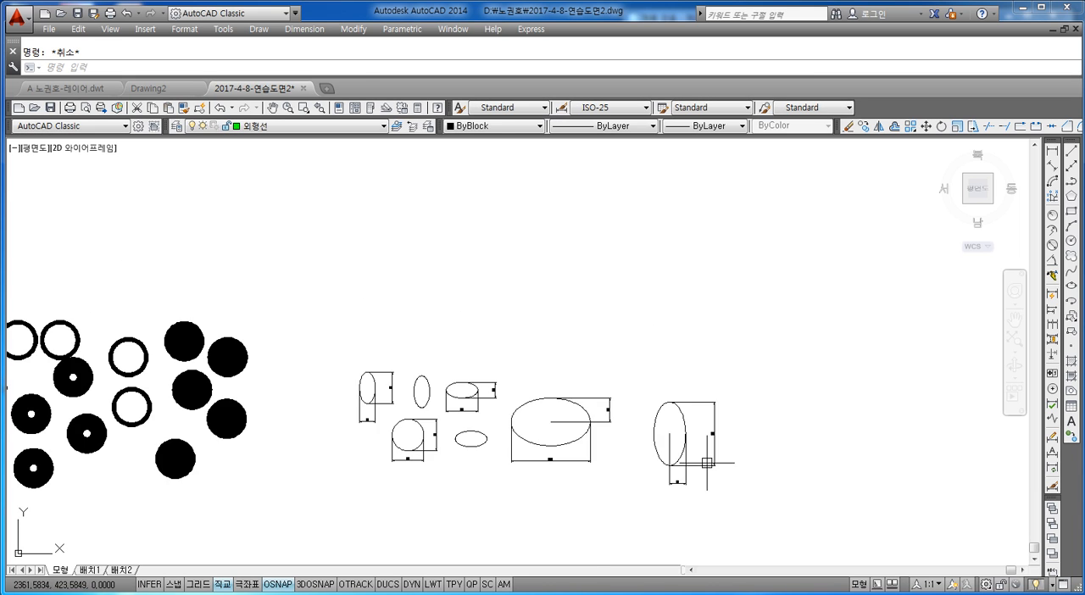
pyautogui.scroll(4, 684, 438)
pyautogui.moveTo(577, 381)
pyautogui.mouseDown(button='middle')
pyautogui.moveTo(614, 340)
pyautogui.moveTo(589, 369)
pyautogui.mouseUp(button='middle')
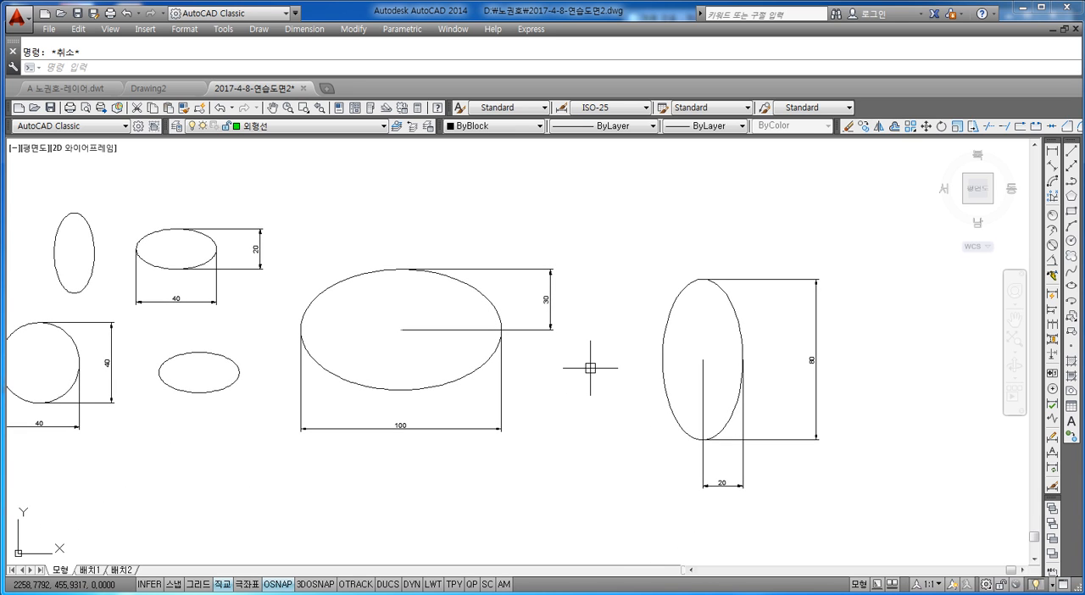
pyautogui.moveTo(502, 430); pyautogui.dragTo(626, 346, button='middle')
pyautogui.write('el')
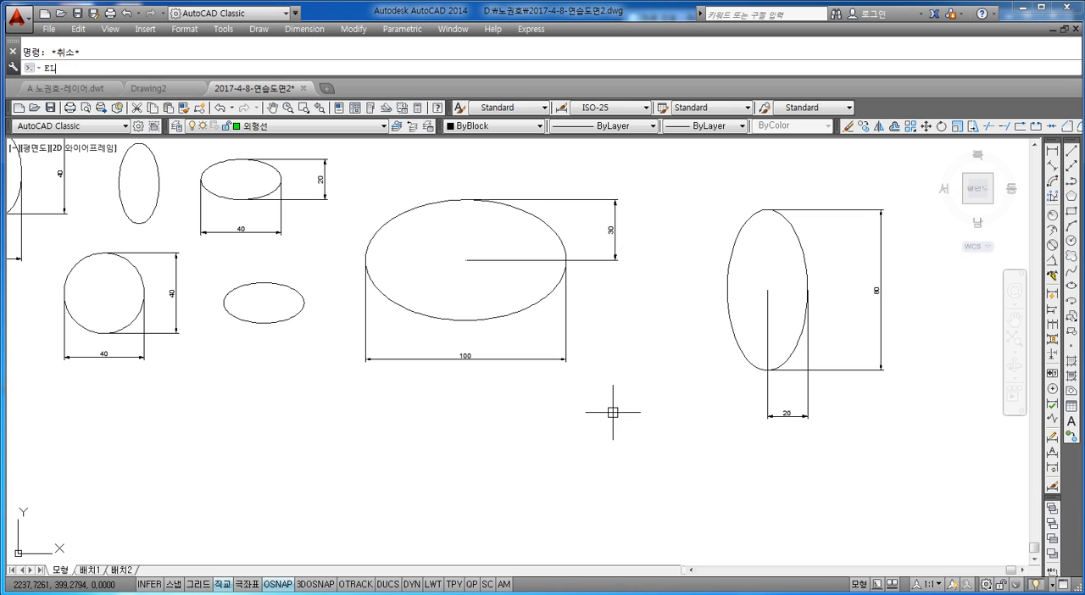
pyautogui.press('Return')
pyautogui.write('c')
pyautogui.press('Return')
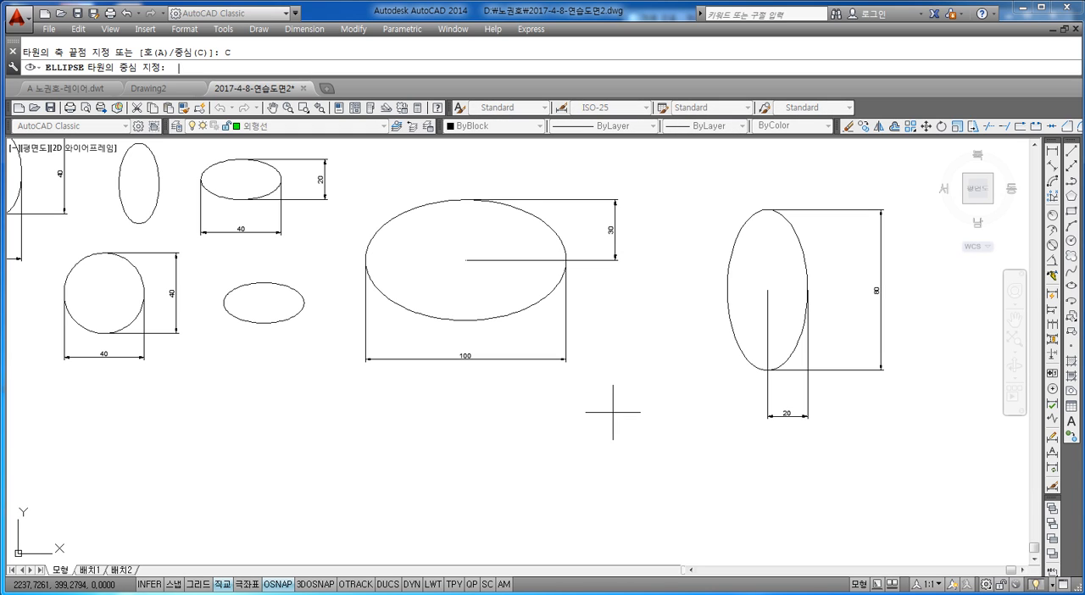
pyautogui.click(457, 485)
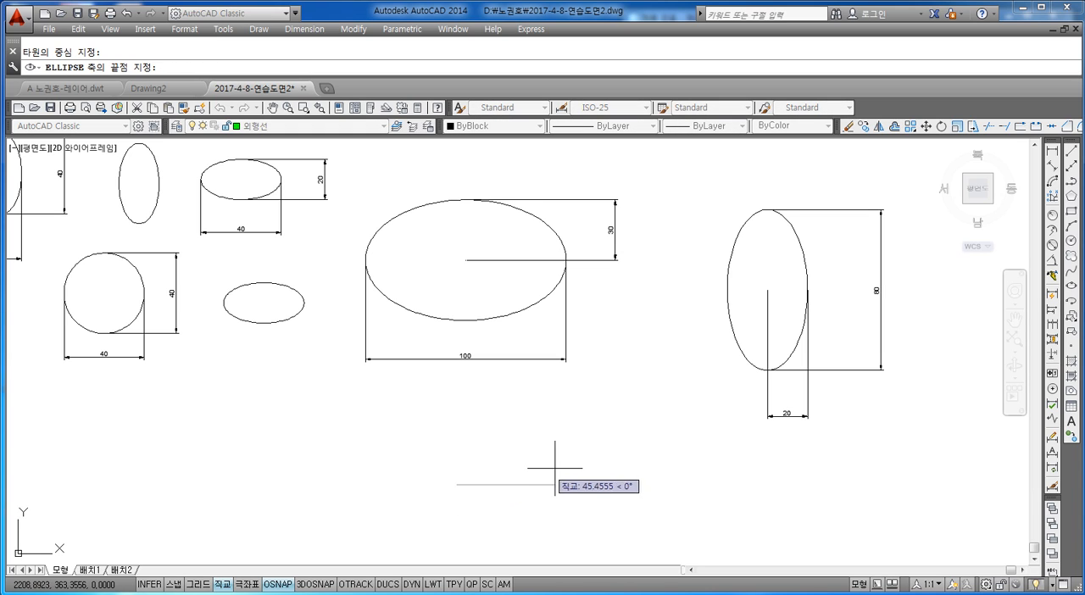
pyautogui.write('50')
pyautogui.press('Return')
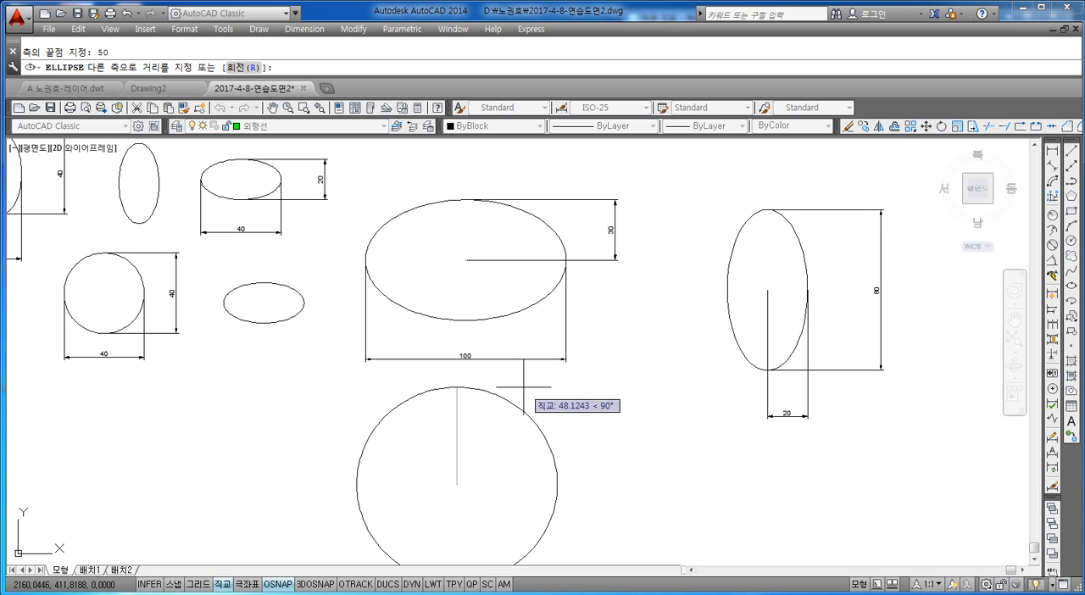
pyautogui.write('30')
pyautogui.press('Return')
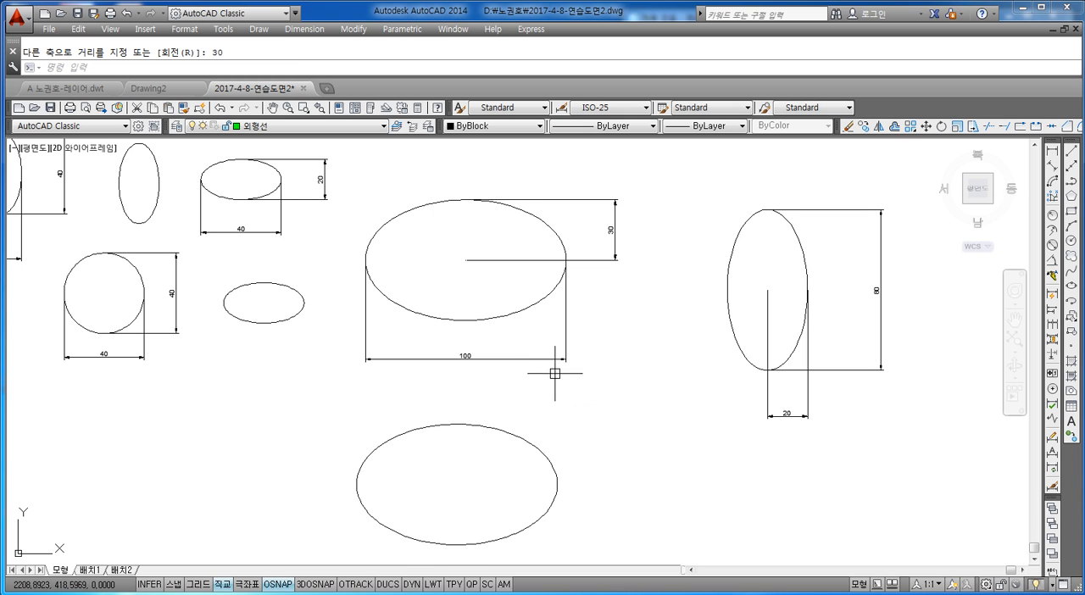
pyautogui.scroll(-4, 780, 467)
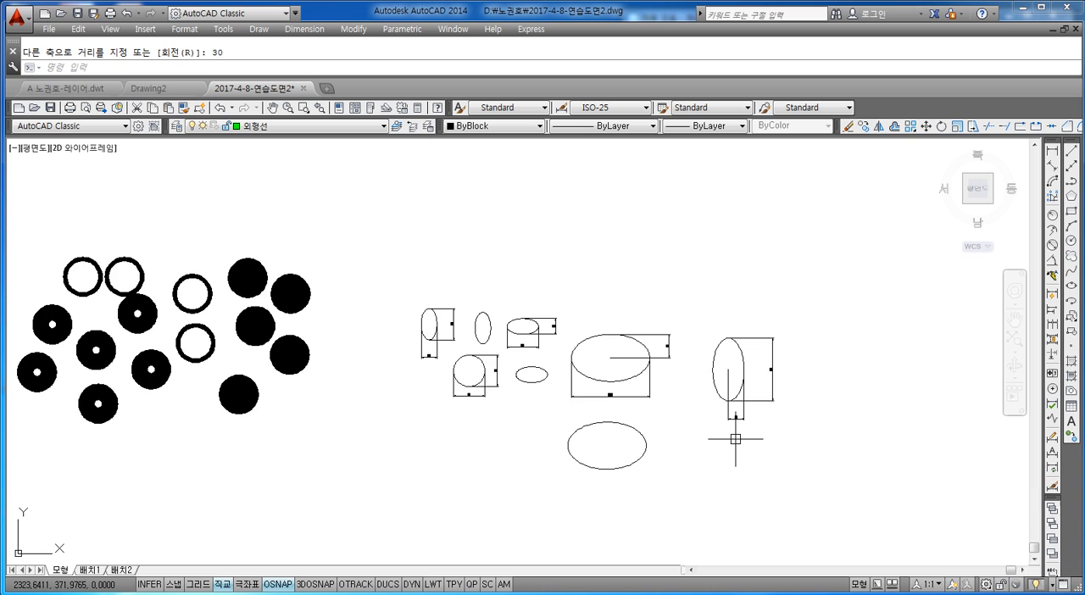
# Draw an upright ellipse with the Center option below the 80-tall dimensioned ellipse, with horizontal axis endpoint 20 and other axis distance 40.
pyautogui.press('Escape')
pyautogui.write('el')
pyautogui.press('Return')
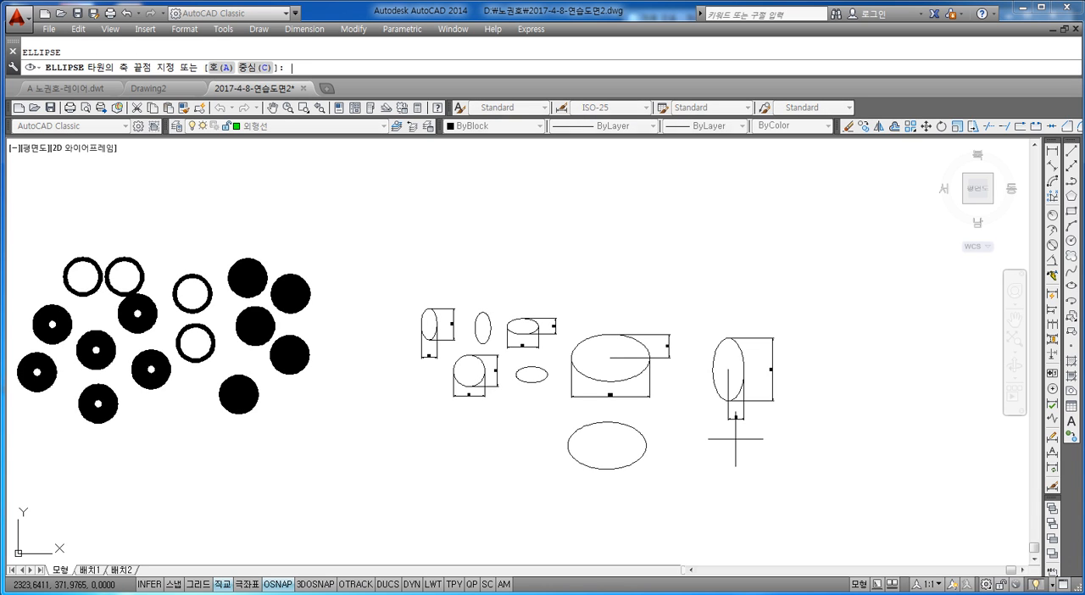
pyautogui.write('c')
pyautogui.press('Return')
pyautogui.scroll(4, 780, 436)
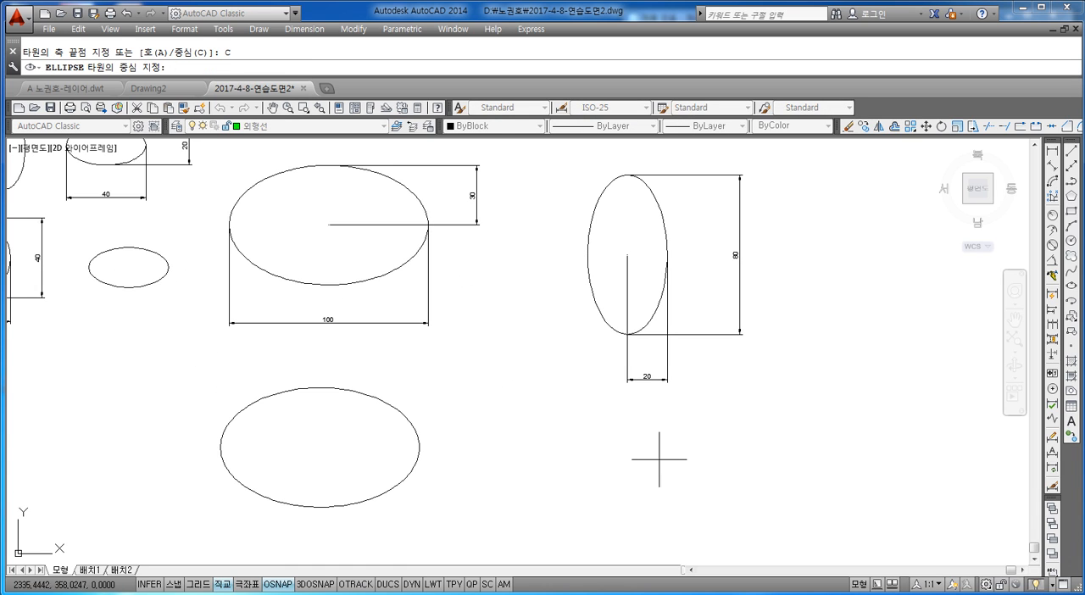
pyautogui.click(588, 472)
pyautogui.write('20')
pyautogui.press('Return')
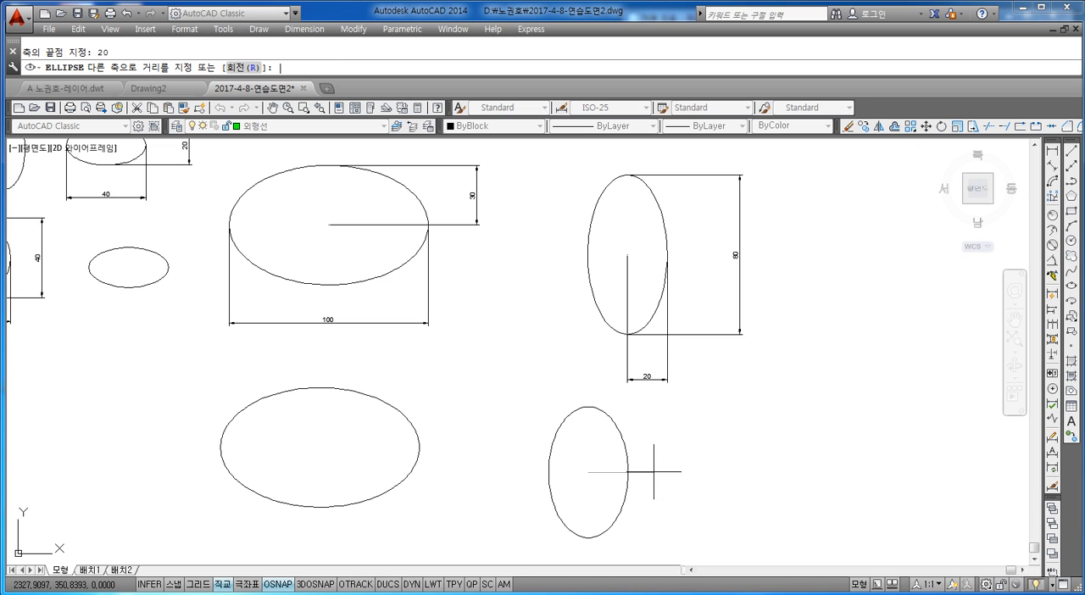
pyautogui.write('40')
pyautogui.press('Return')
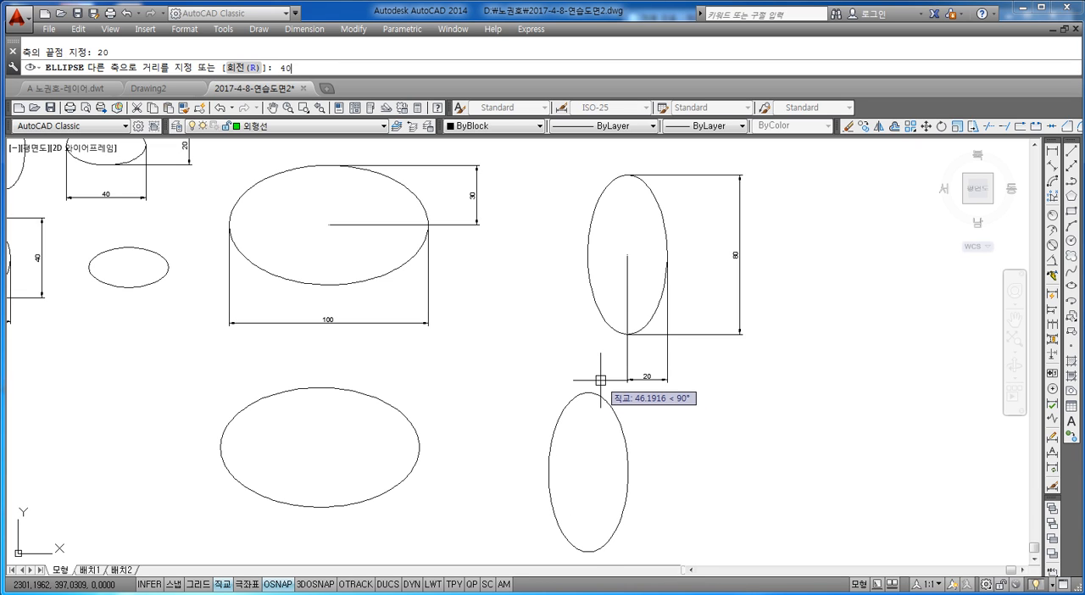
pyautogui.press('Escape')
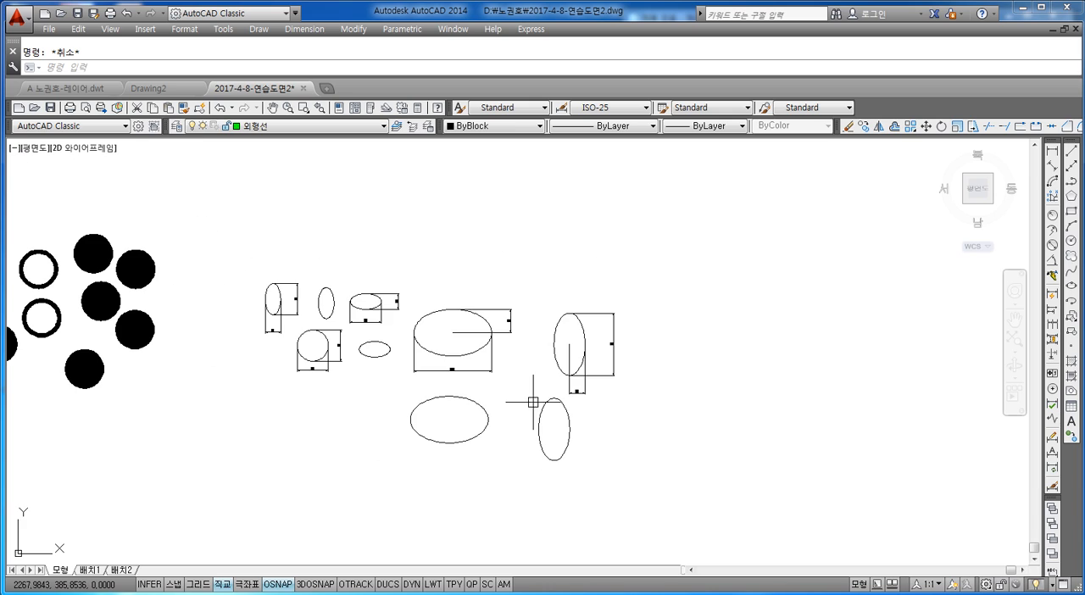
# Draw a wide three-point arc curving upward in the empty space above the large dimensioned ellipses.
pyautogui.scroll(-3, 534, 400)
pyautogui.moveTo(626, 272); pyautogui.dragTo(564, 295, button='middle')
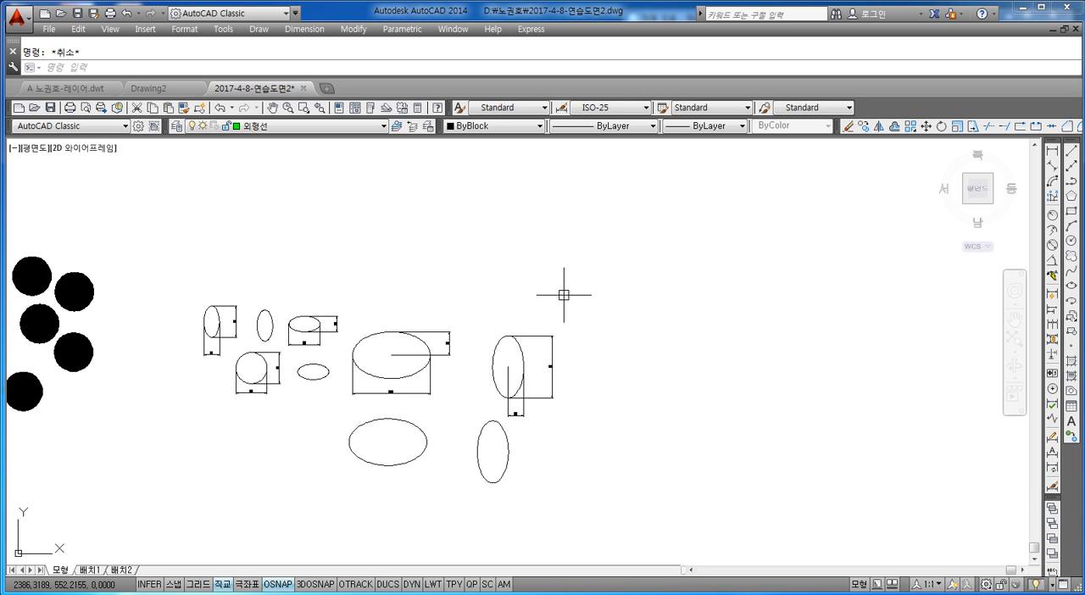
pyautogui.write('a')
pyautogui.press('Return')
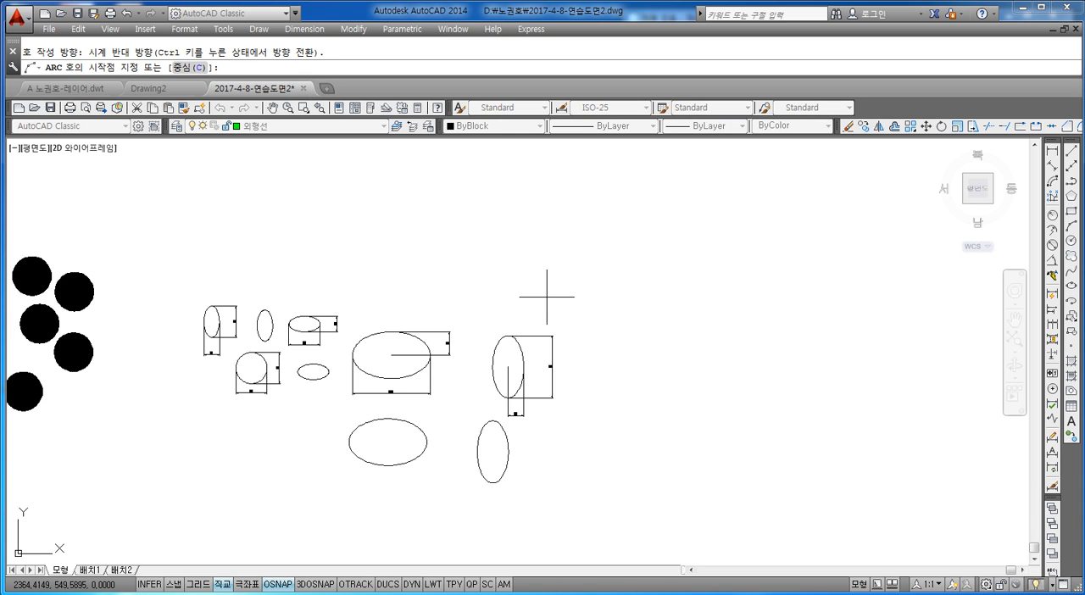
pyautogui.click(466, 239)
pyautogui.click(526, 204)
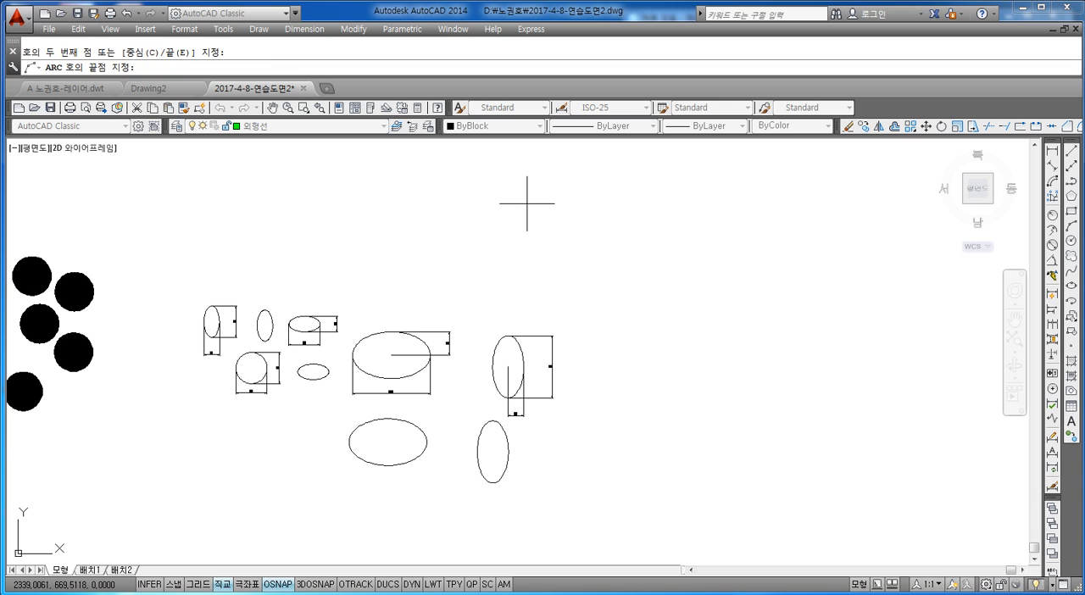
pyautogui.click(631, 270)
# Draw a smaller three-point arc under the wide arc, starting at its right end and finishing at the left.
pyautogui.scroll(4, 550, 263)
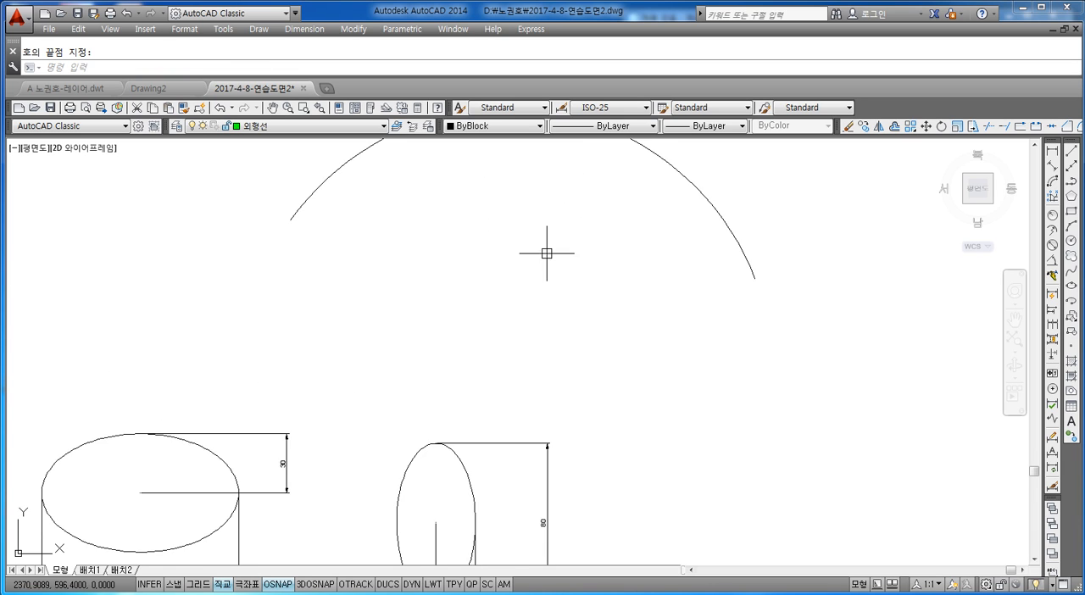
pyautogui.moveTo(546, 253); pyautogui.dragTo(562, 333, button='middle')
pyautogui.press('Escape')
pyautogui.write('a')
pyautogui.press('Return')
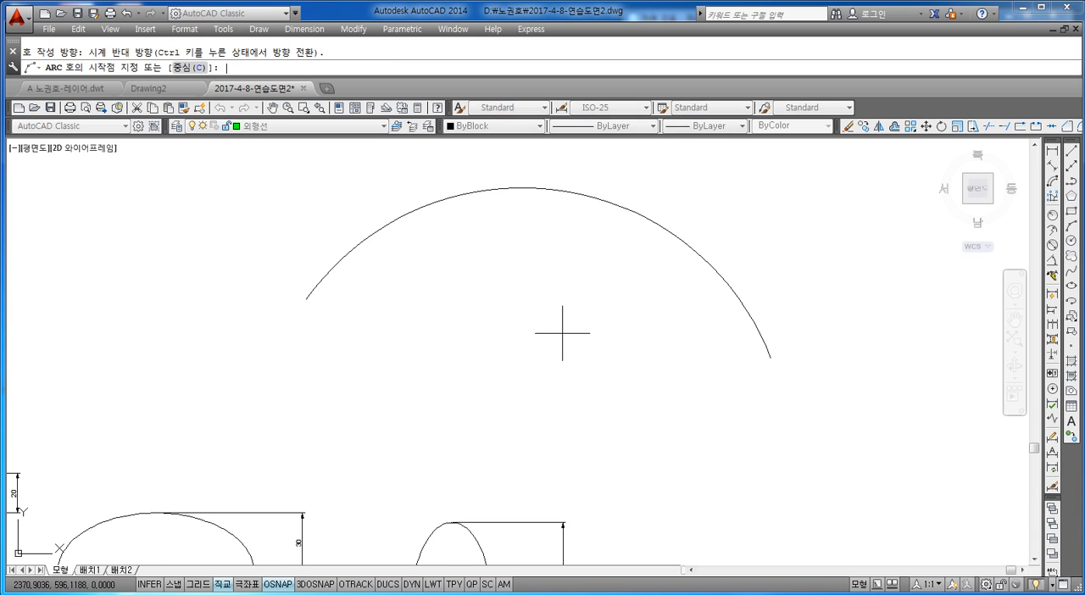
pyautogui.click(654, 388)
pyautogui.click(583, 298)
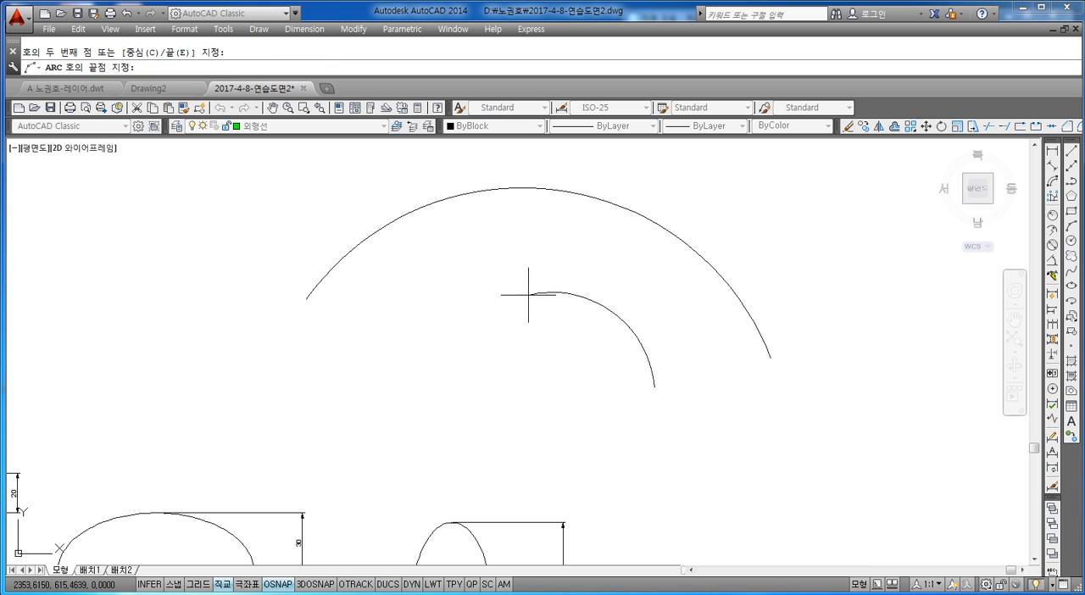
pyautogui.click(438, 366)
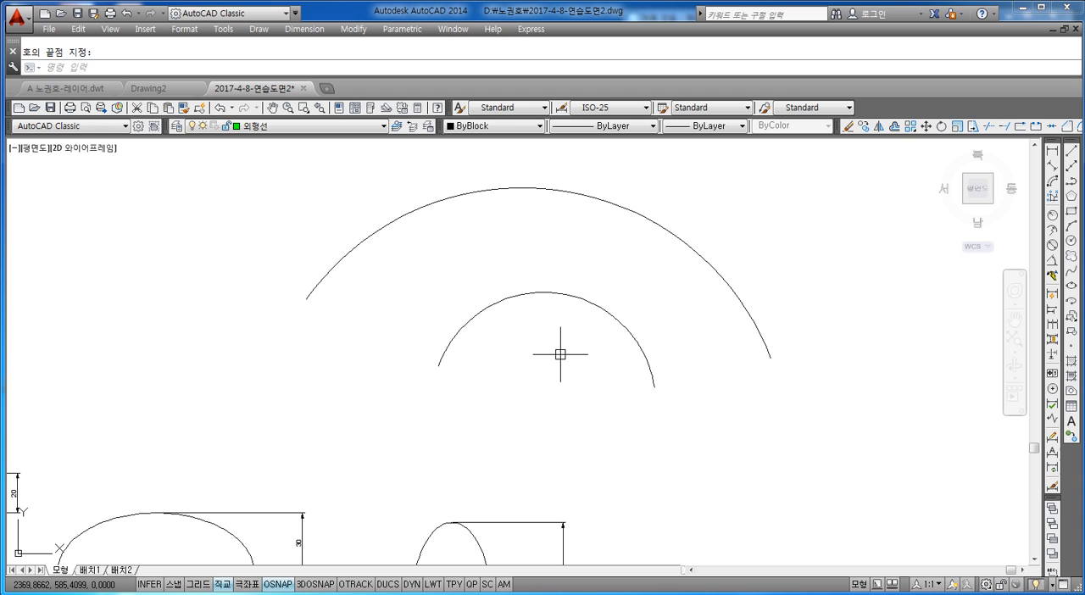
# Draw a roughly semicircular three-point arc from right to left, beside the left end of the wide arc.
pyautogui.write('a')
pyautogui.press('Return')
pyautogui.click(353, 409)
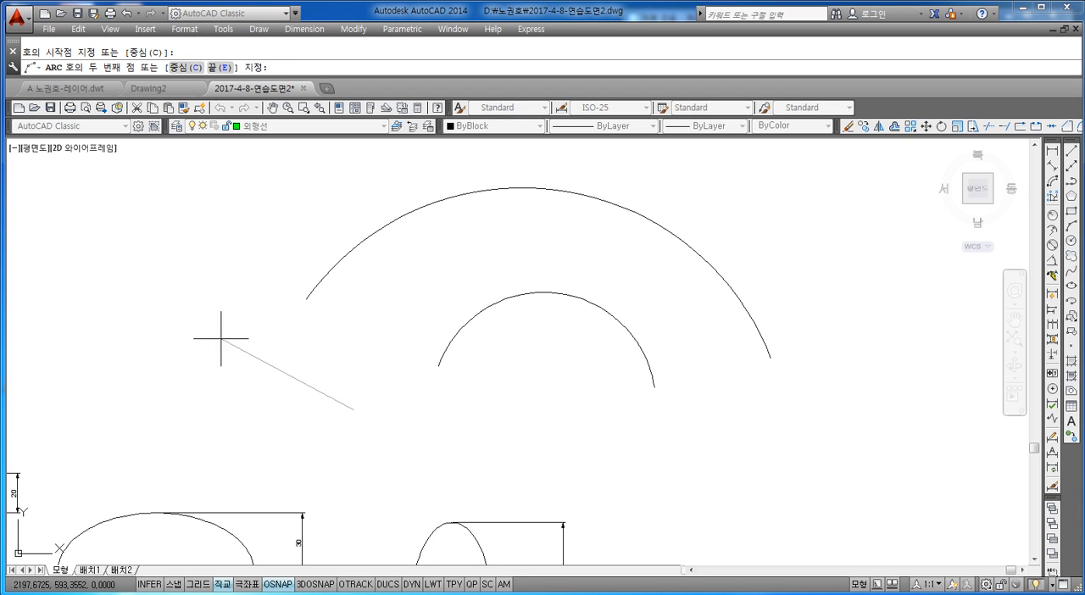
pyautogui.click(271, 302)
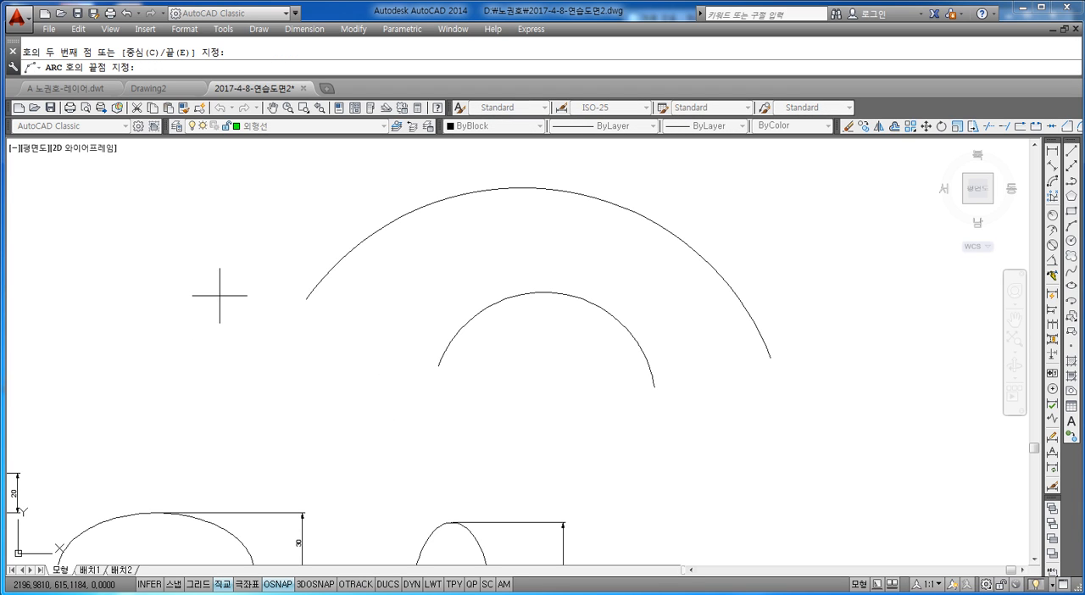
pyautogui.click(113, 422)
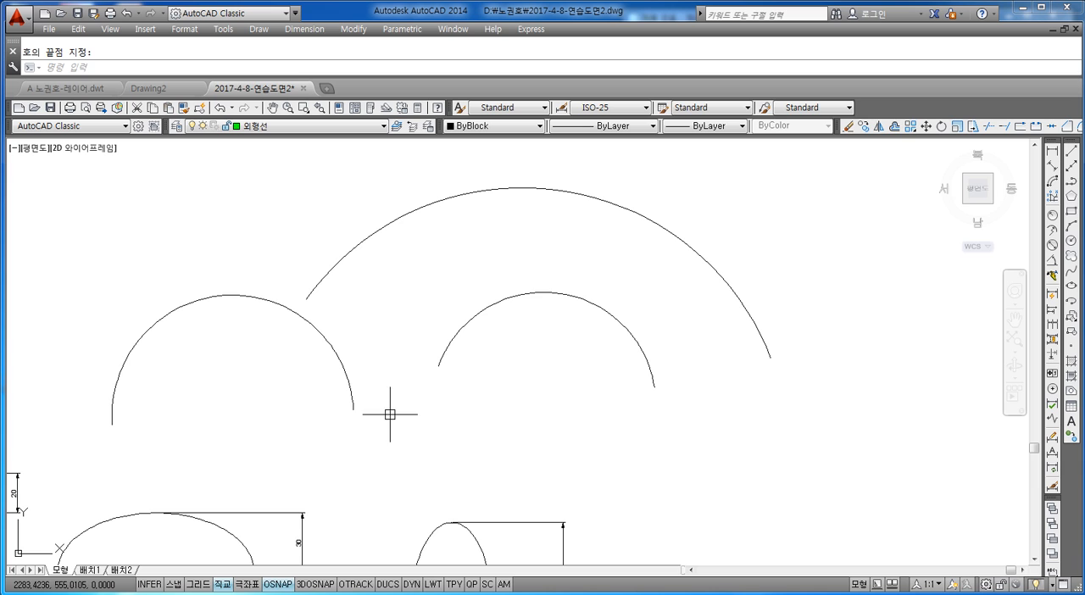
pyautogui.scroll(-4, 419, 344)
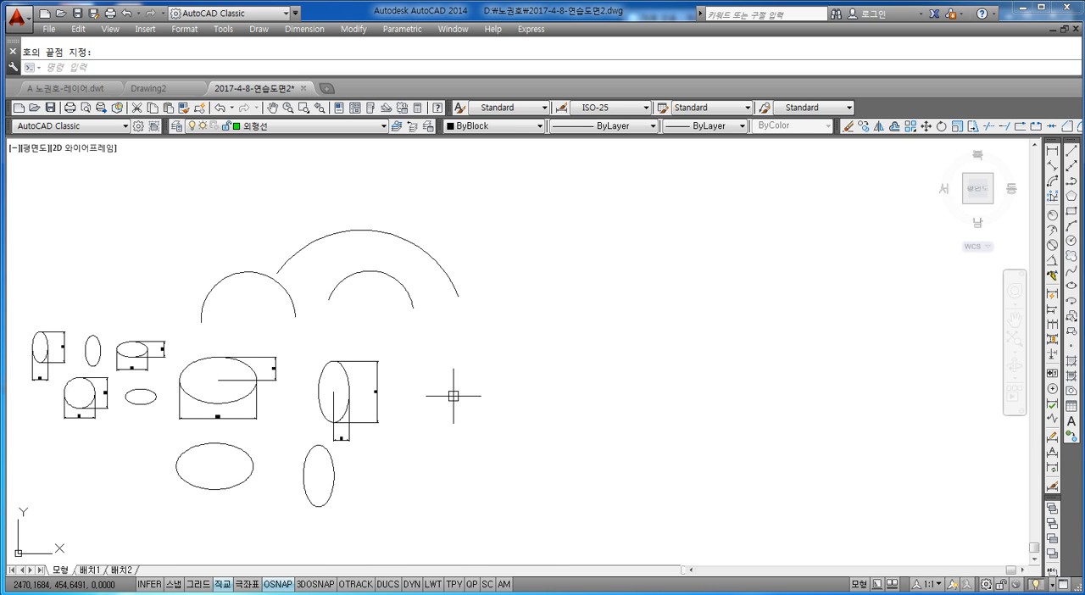
pyautogui.moveTo(453, 395); pyautogui.dragTo(451, 388, button='middle')
pyautogui.press('Escape')
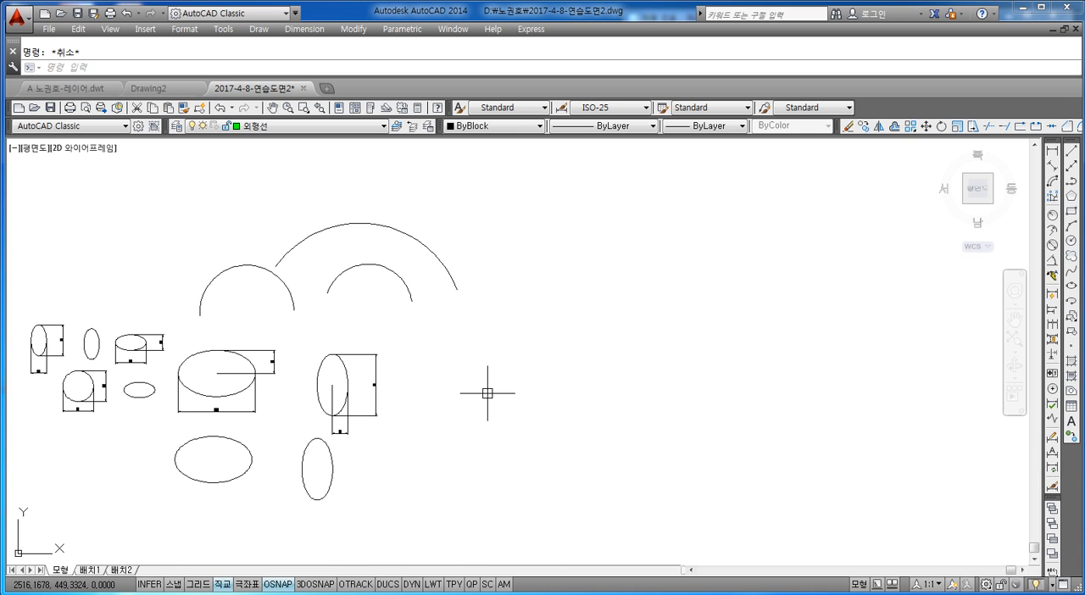
pyautogui.press('space')
pyautogui.press('Escape')
pyautogui.press('Escape')
pyautogui.press('space')
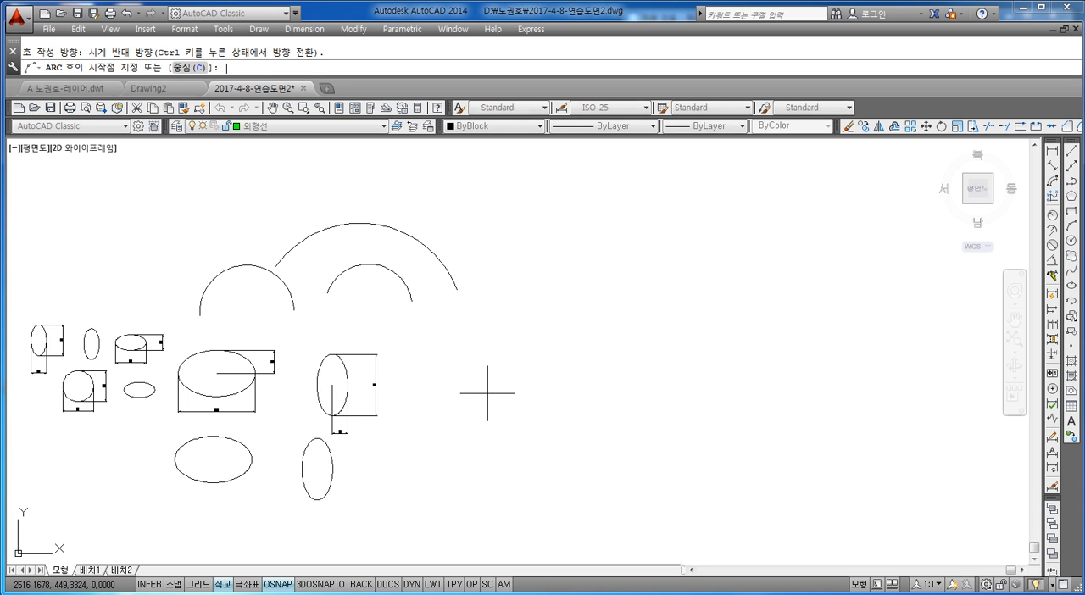
pyautogui.write('c')
pyautogui.press('space')
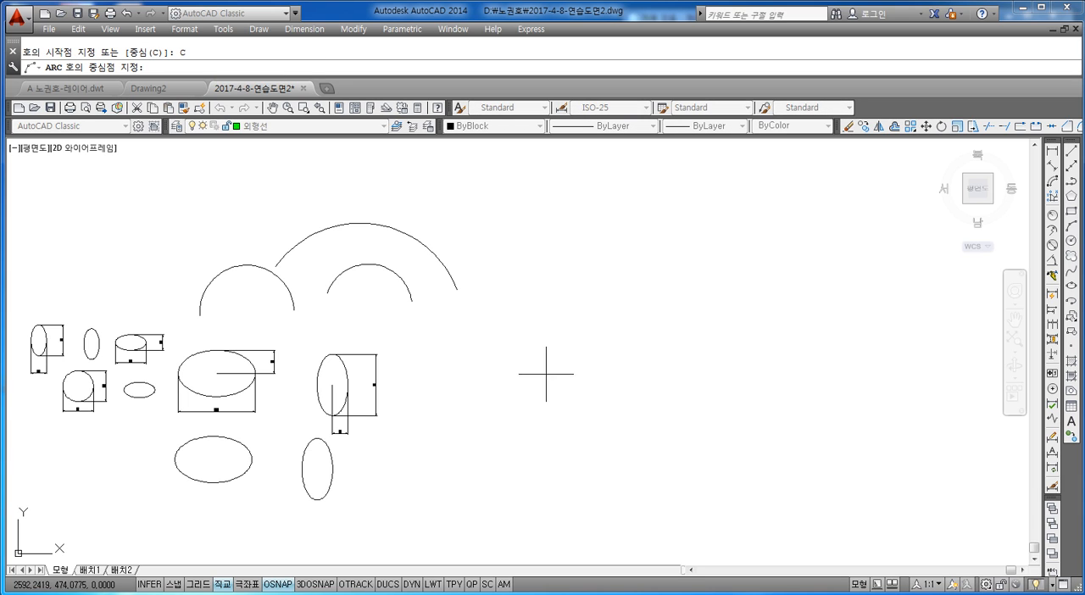
pyautogui.click(528, 387)
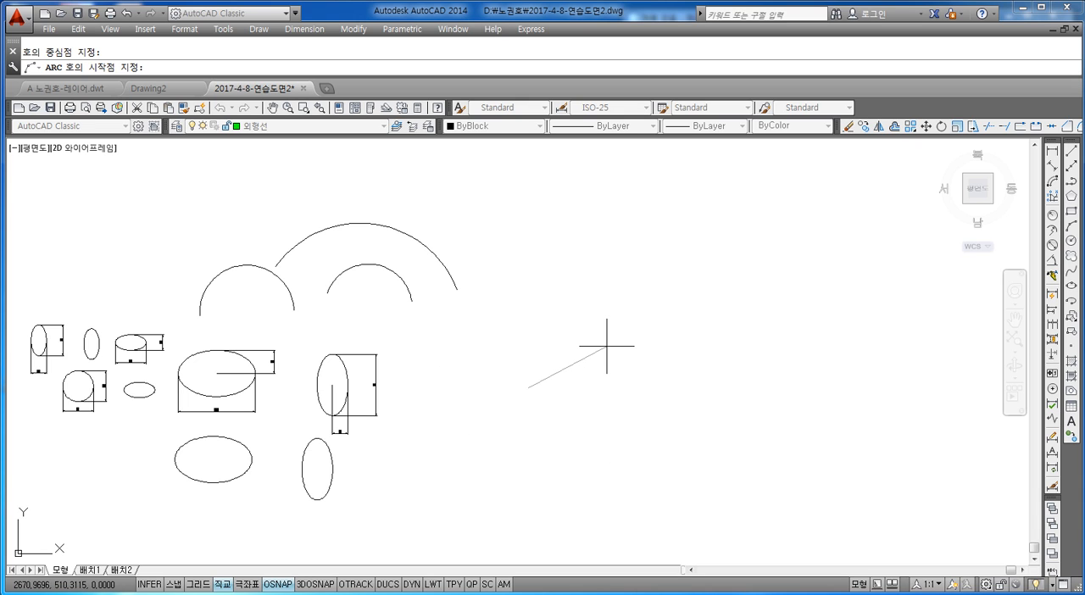
pyautogui.scroll(4, 562, 392)
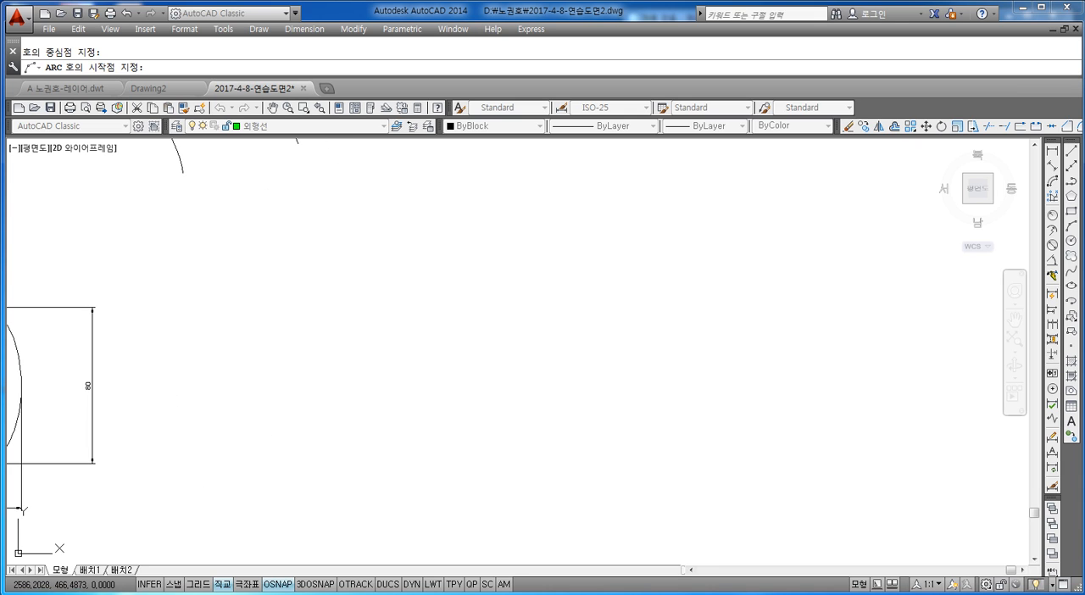
pyautogui.press('Escape')
pyautogui.write('a')
pyautogui.press('Return')
pyautogui.write('c')
pyautogui.press('Return')
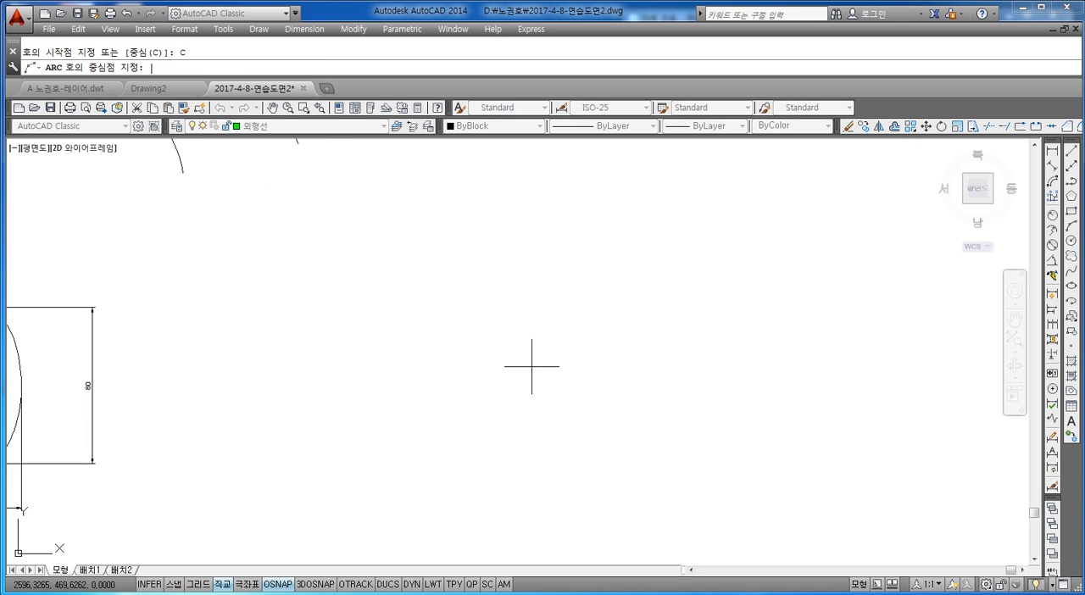
pyautogui.click(342, 303)
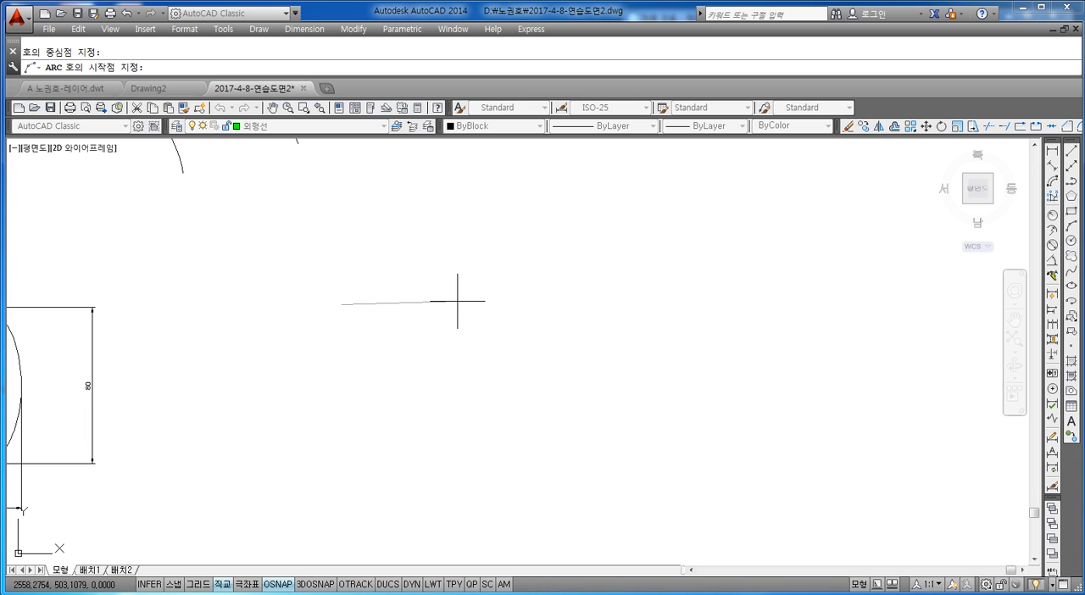
pyautogui.press('Escape')
# Draw a roughly semicircular three-point arc from right to left in the empty space right of the 80-tall dimensioned ellipse.
pyautogui.press('space')
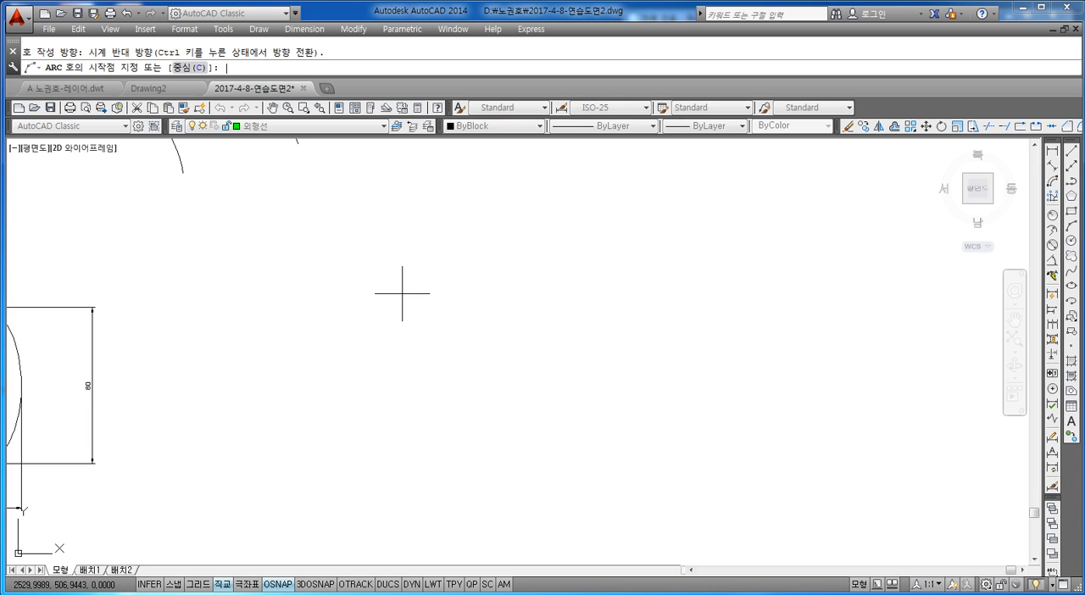
pyautogui.click(463, 284)
pyautogui.click(409, 223)
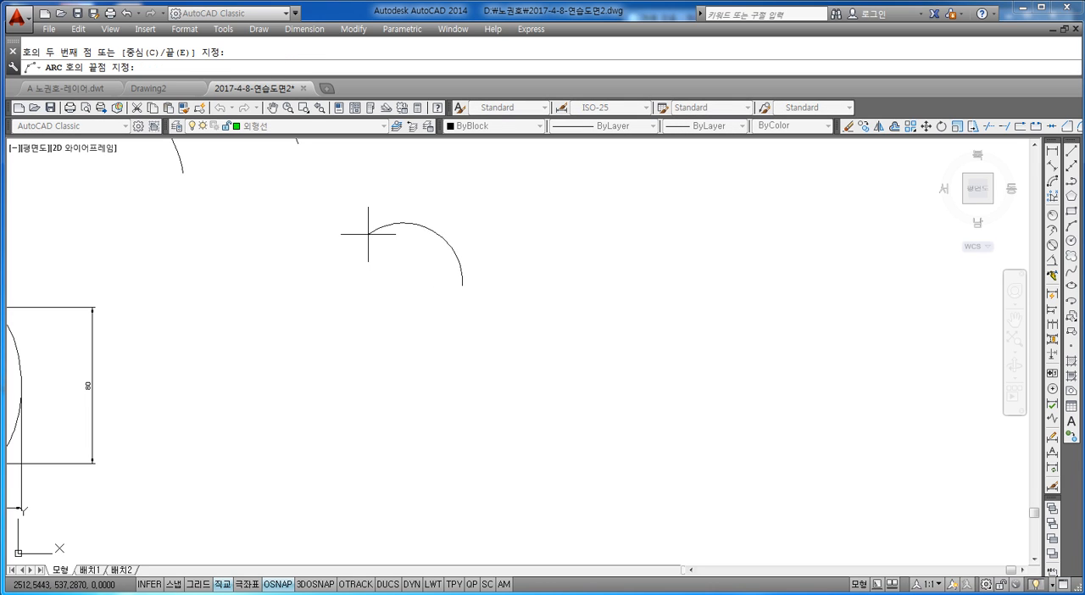
pyautogui.click(347, 285)
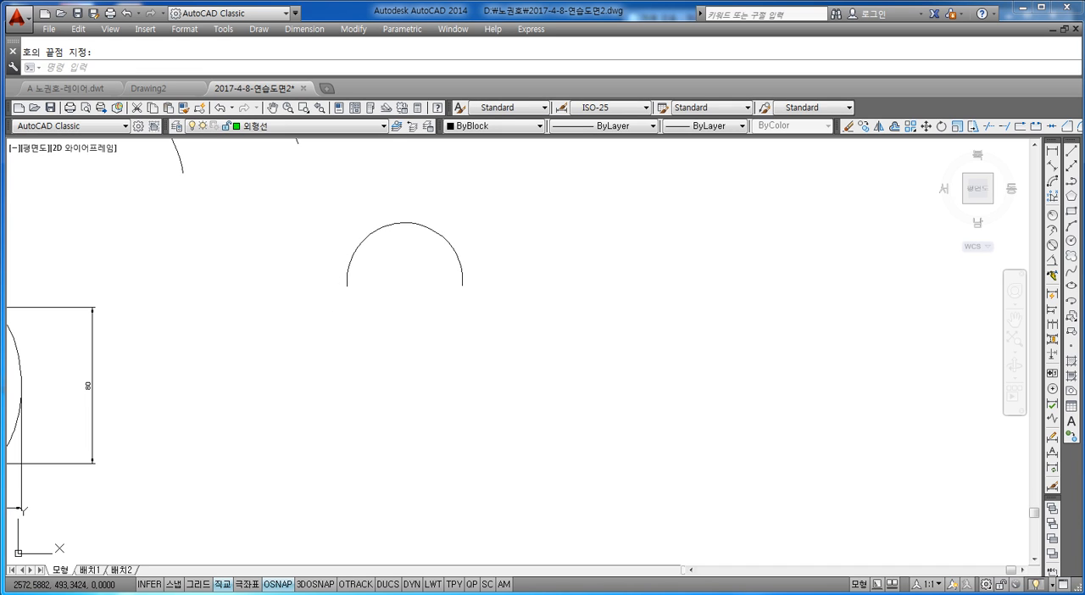
pyautogui.scroll(4, 458, 254)
pyautogui.press('Escape')
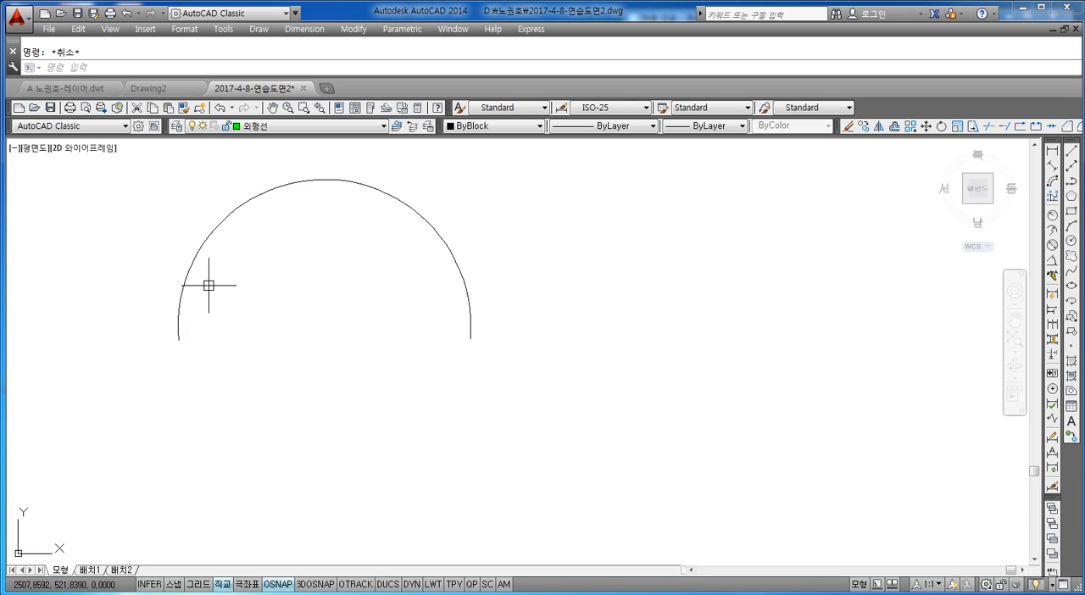
pyautogui.scroll(-3, 375, 283)
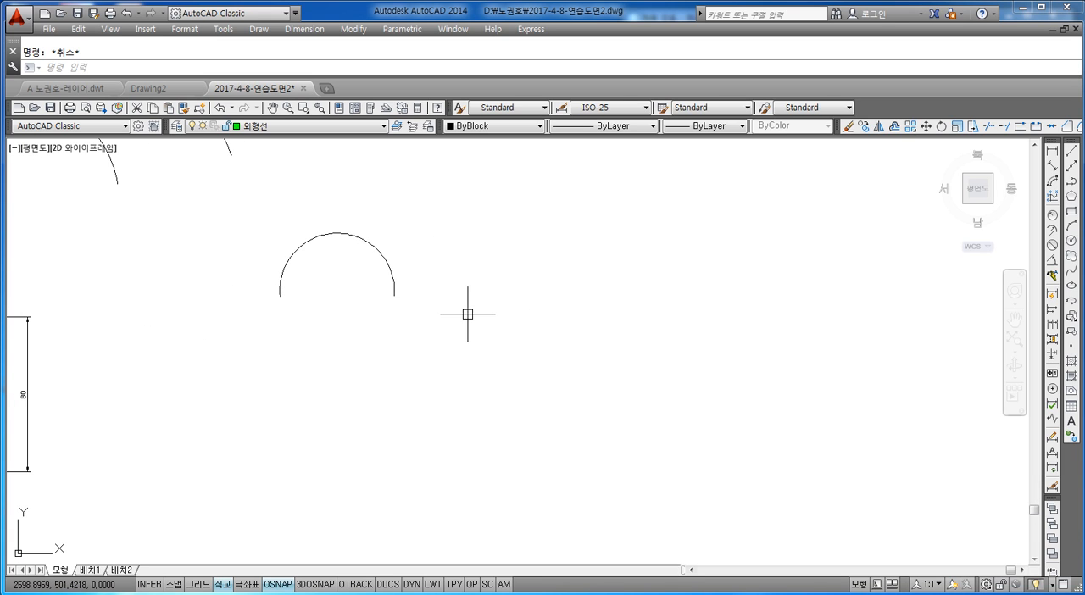
pyautogui.write('a')
pyautogui.press('Return')
pyautogui.write('c')
pyautogui.press('Return')
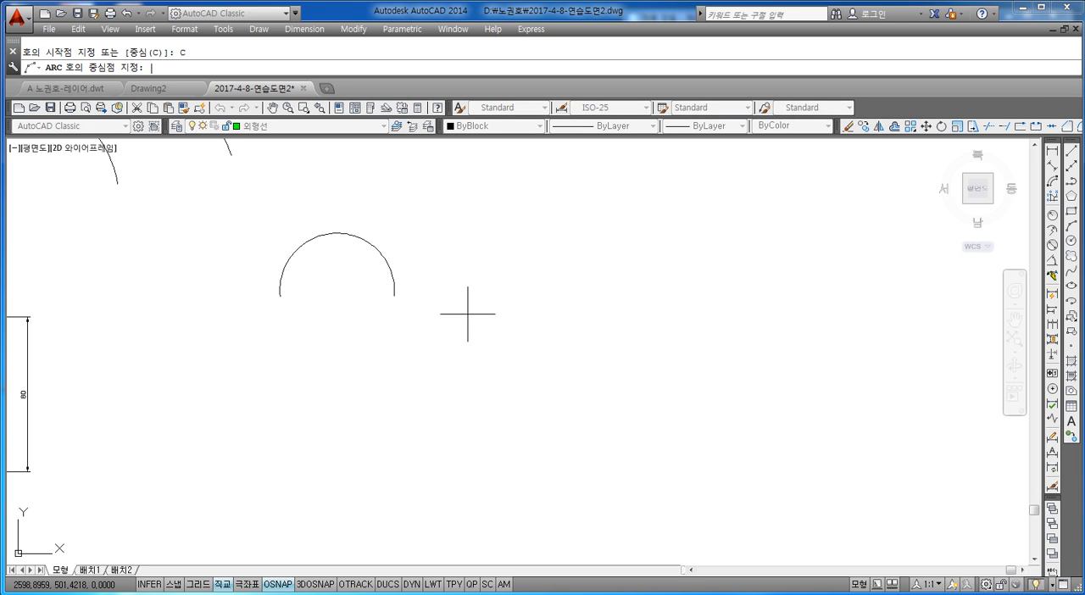
pyautogui.click(338, 393)
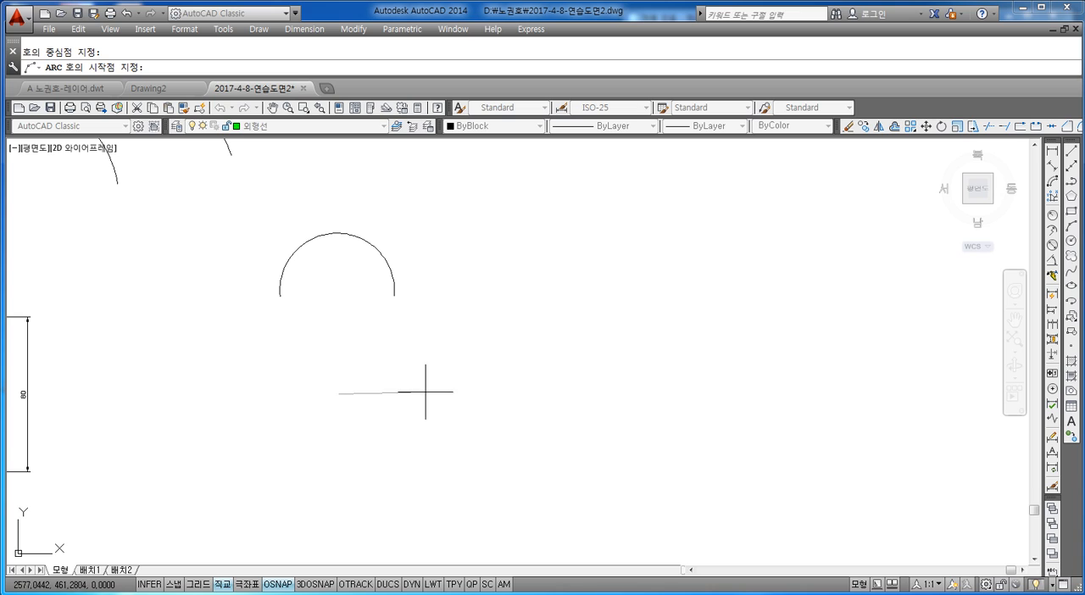
pyautogui.write('@')
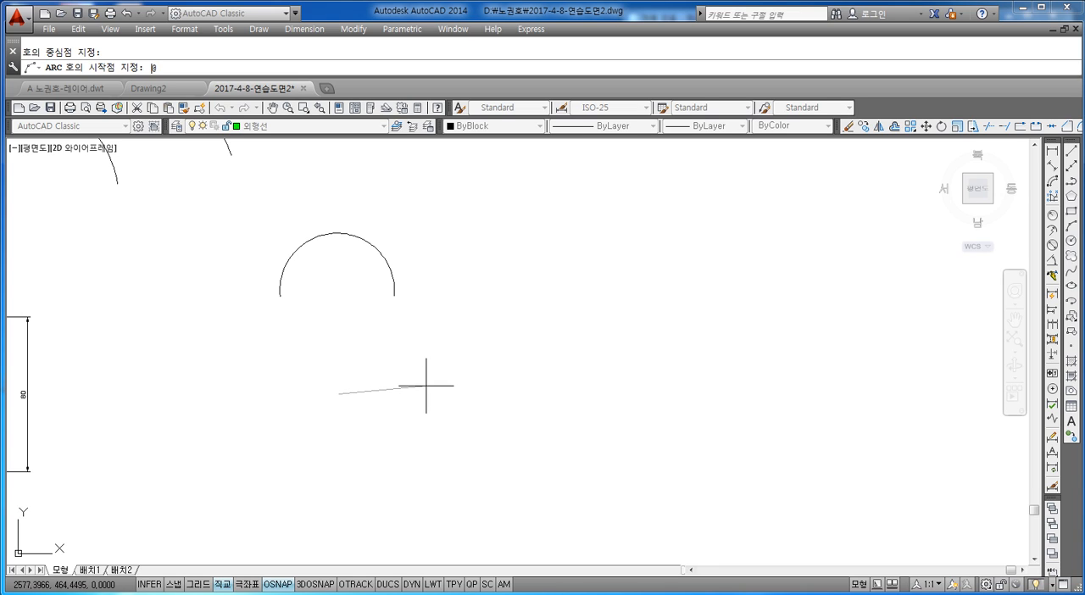
pyautogui.write('10,0')
pyautogui.press('Return')
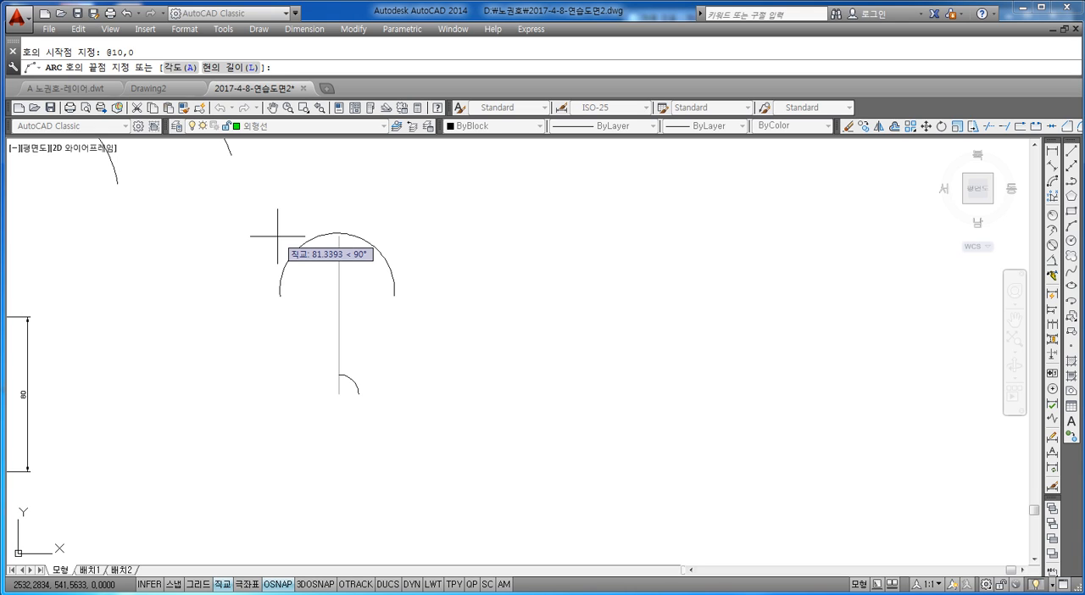
pyautogui.press('Return')
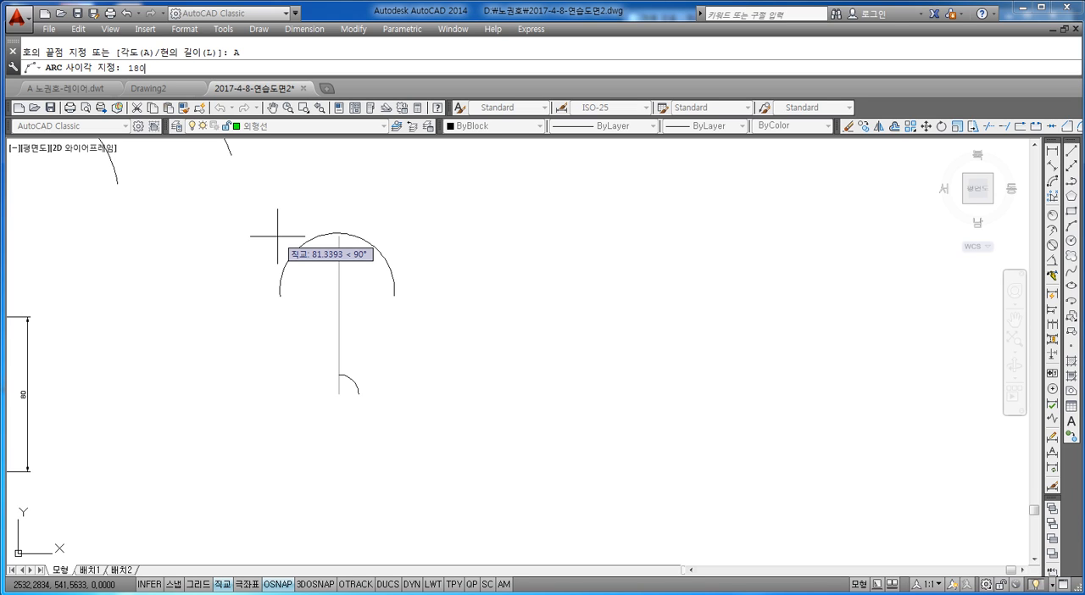
pyautogui.press('Return')
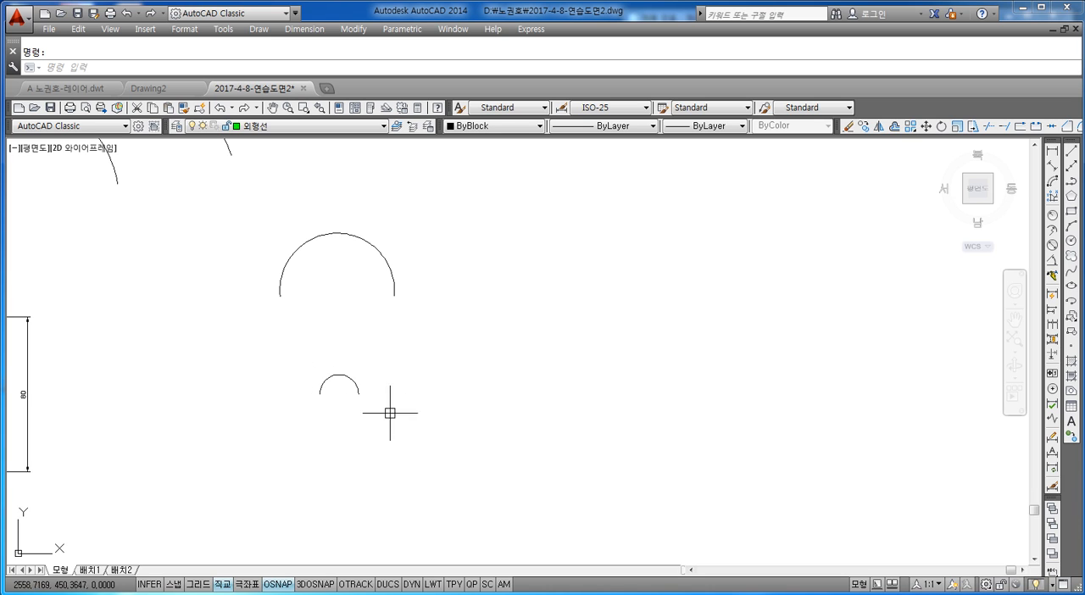
pyautogui.moveTo(353, 358); pyautogui.dragTo(353, 330, button='middle')
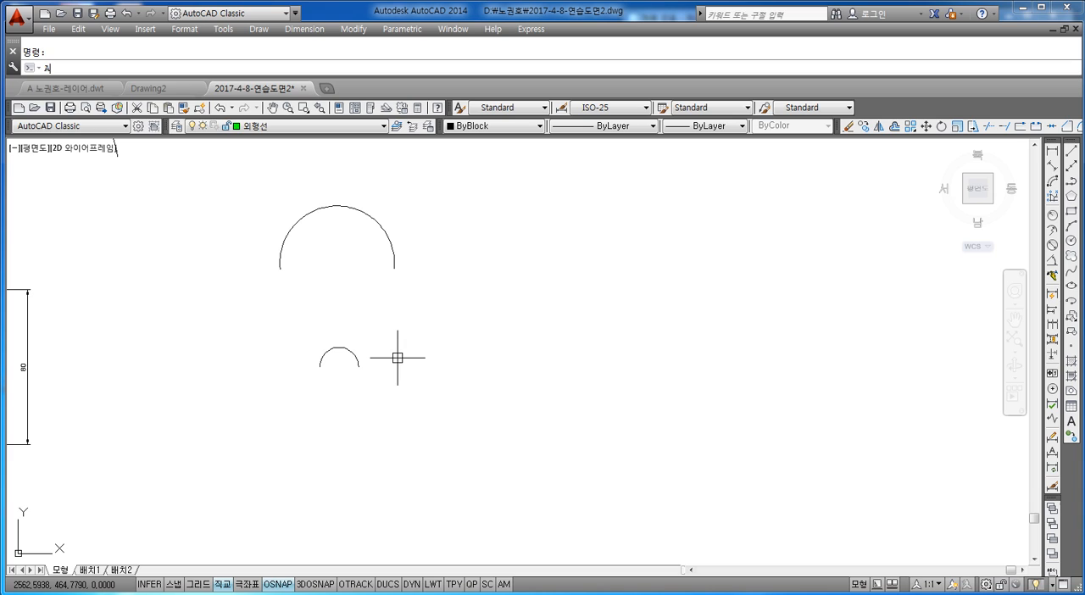
pyautogui.press('BackSpace')
pyautogui.write('A')
pyautogui.press('Escape')
pyautogui.press('BackSpace')
pyautogui.write('a')
pyautogui.press('Return')
pyautogui.write('c')
pyautogui.press('Return')
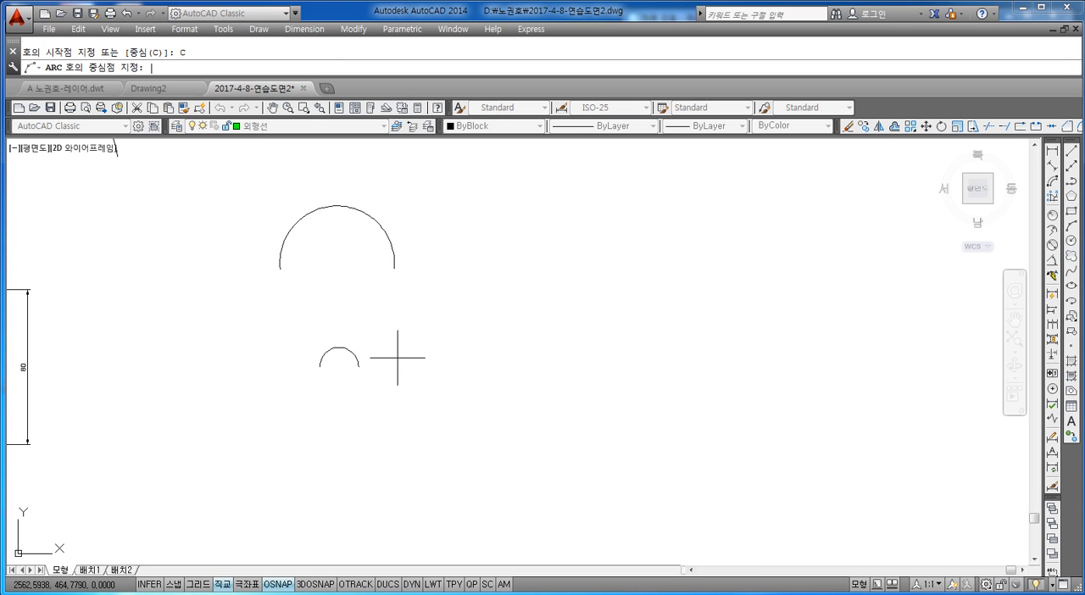
pyautogui.click(353, 438)
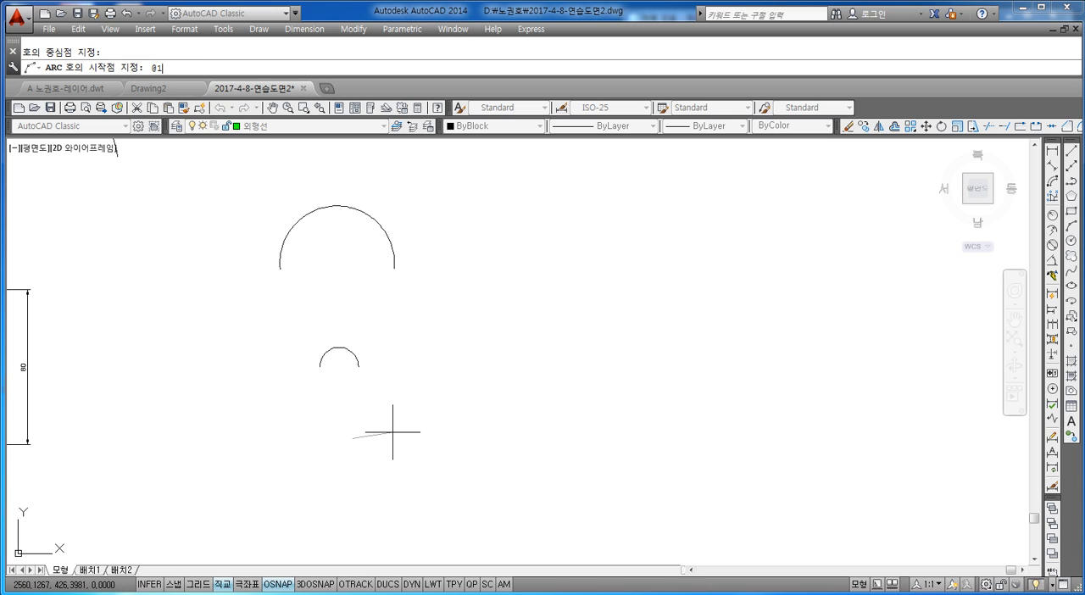
pyautogui.write('@10,0')
pyautogui.press('Return')
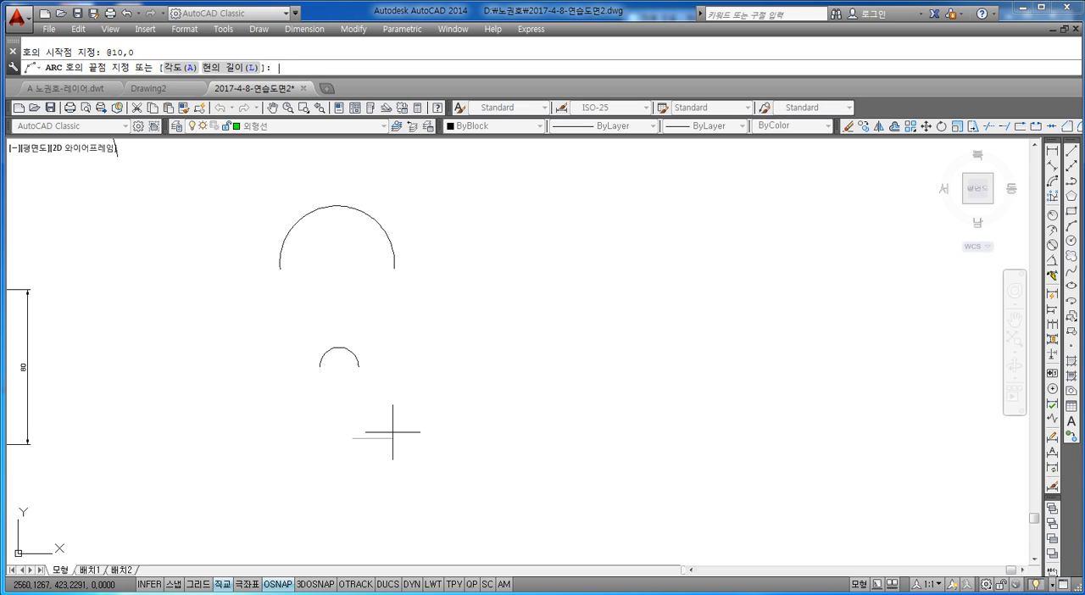
pyautogui.write('@')
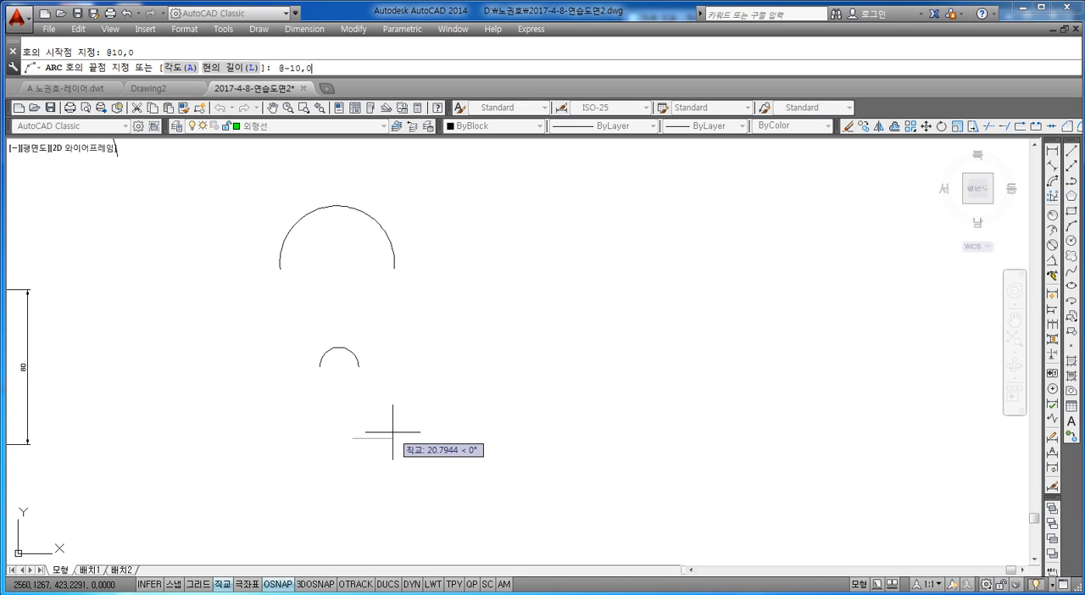
pyautogui.write('-10,0')
pyautogui.press('Return')
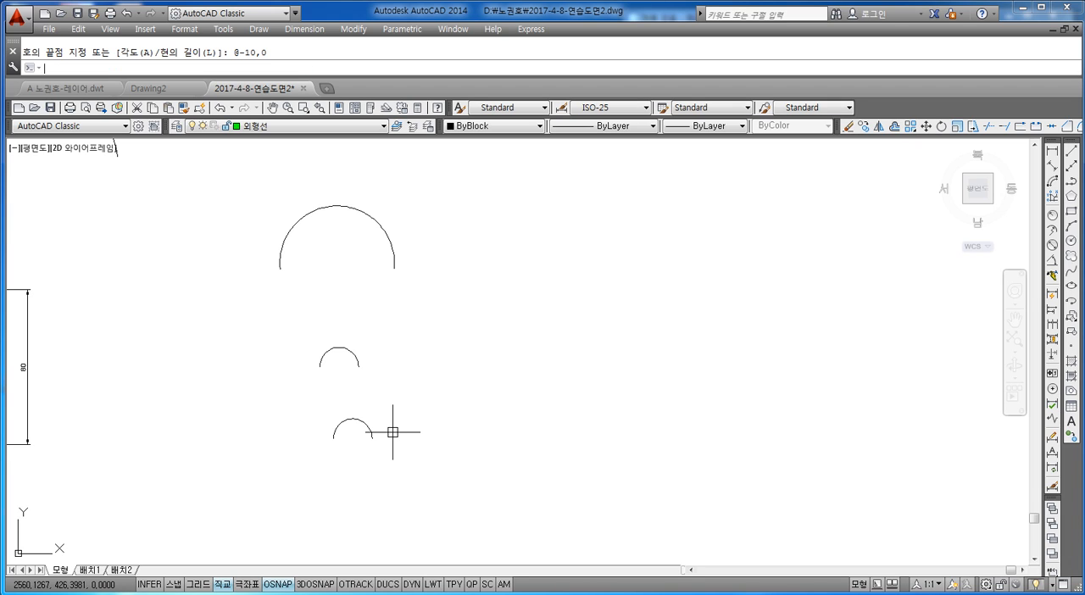
# Inspect the grips of the upper of the two small semicircular arcs and clear the selection.
pyautogui.scroll(4, 329, 356)
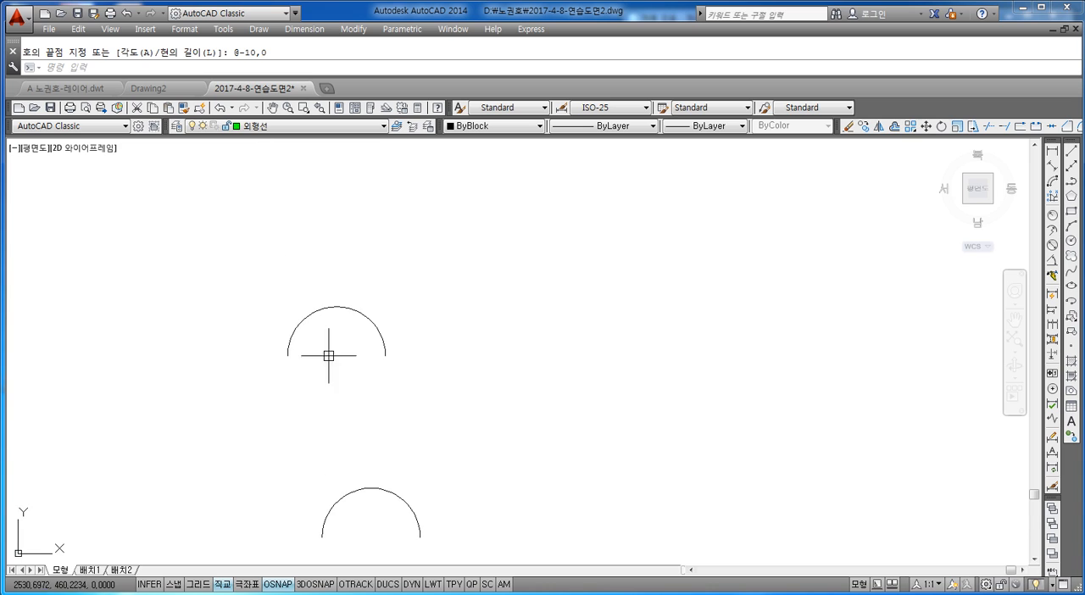
pyautogui.click(407, 281)
pyautogui.click(279, 388)
pyautogui.scroll(-2, 374, 341)
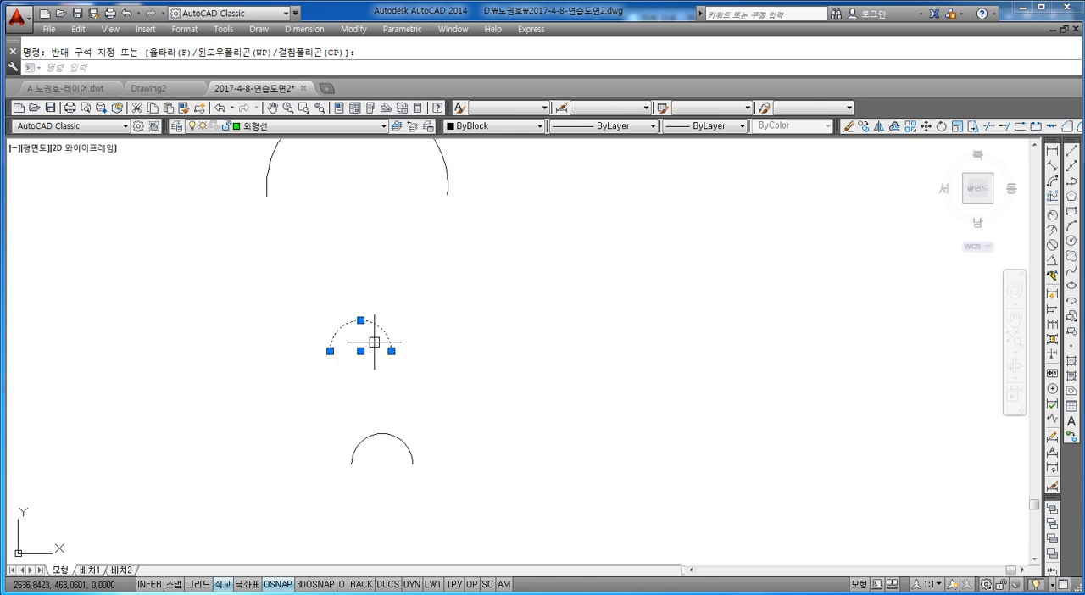
pyautogui.scroll(-1, 375, 373)
pyautogui.scroll(1, 375, 363)
pyautogui.press('Escape')
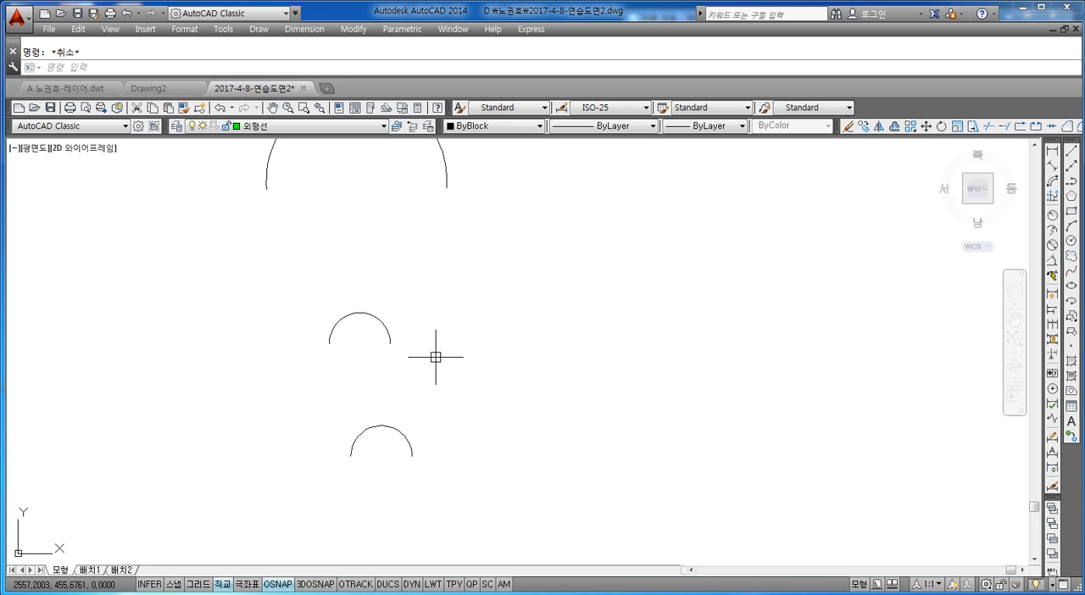
pyautogui.press('Return')
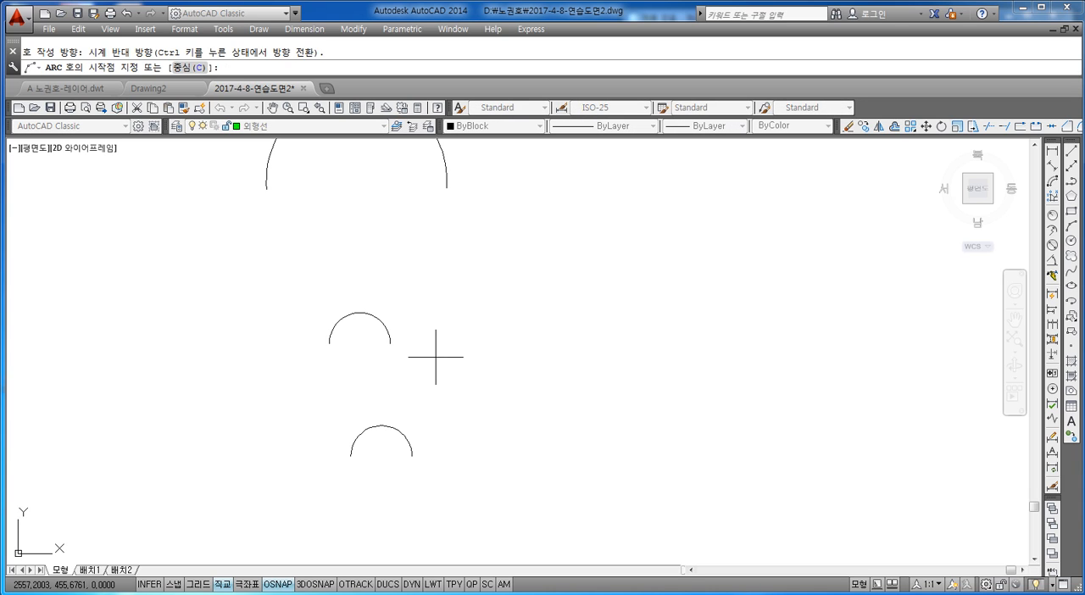
pyautogui.write('c')
pyautogui.press('Return')
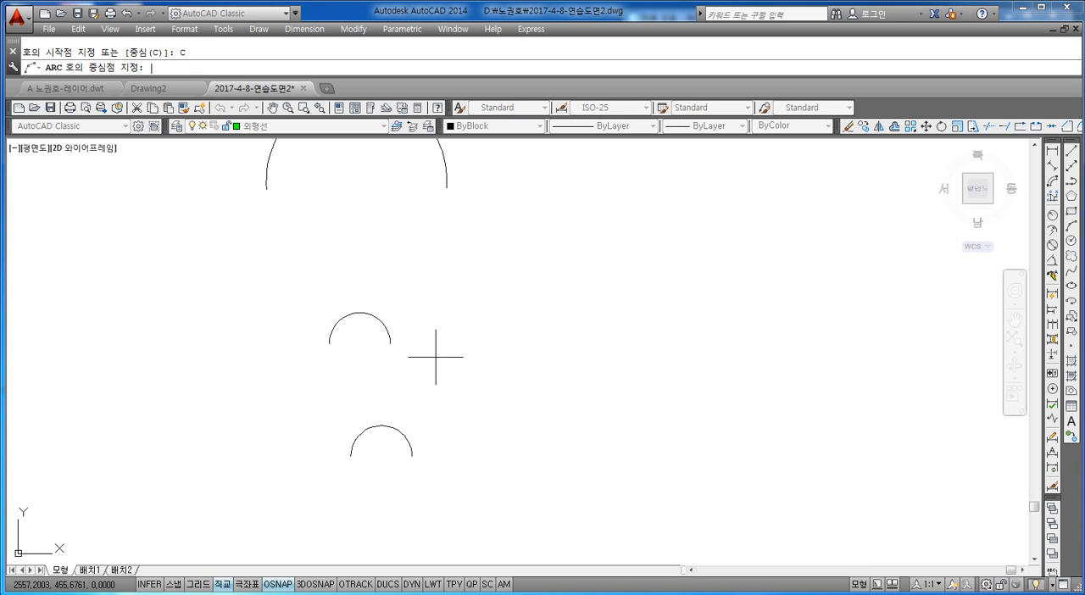
pyautogui.click(499, 328)
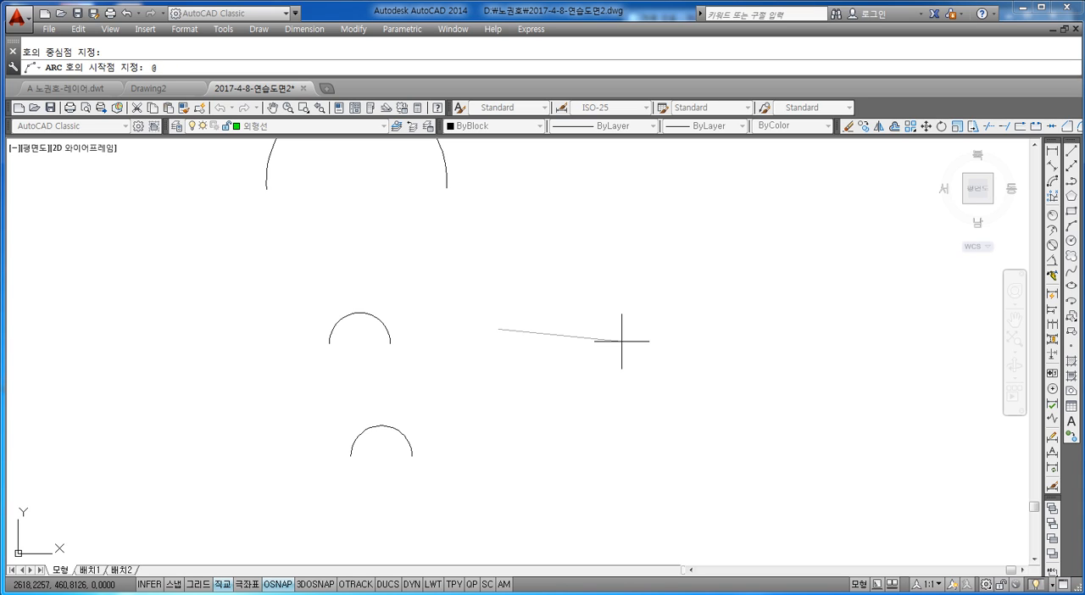
pyautogui.press('Return')
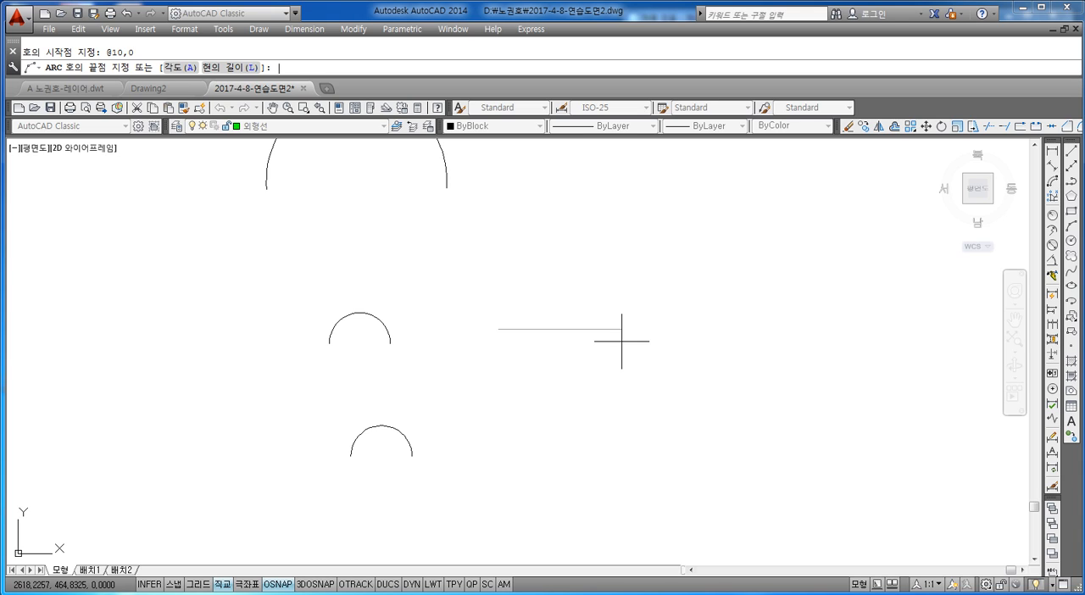
pyautogui.write('A')
pyautogui.press('Return')
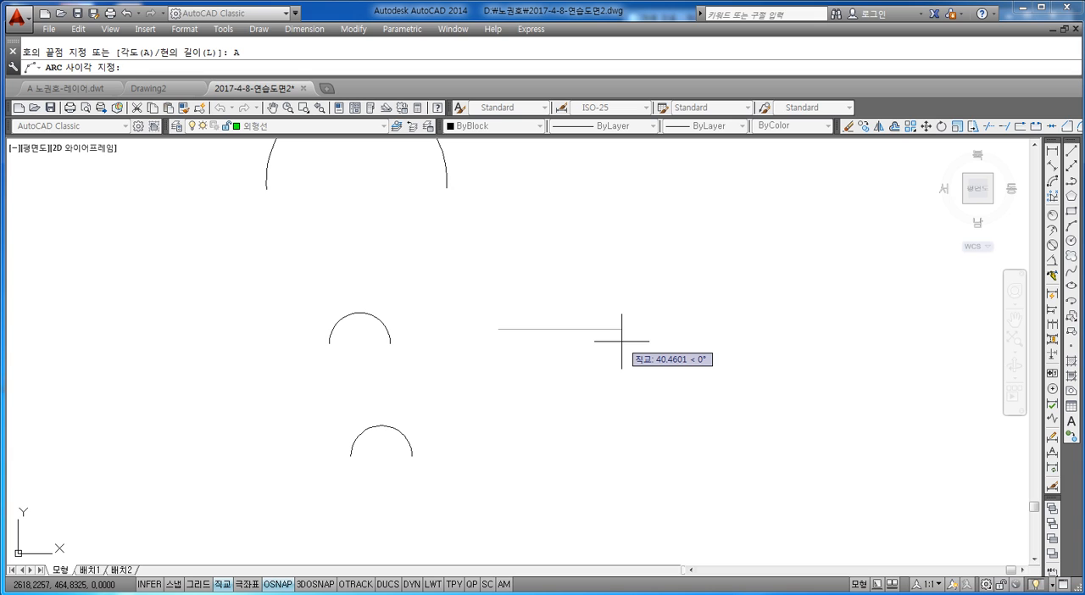
pyautogui.press('Return')
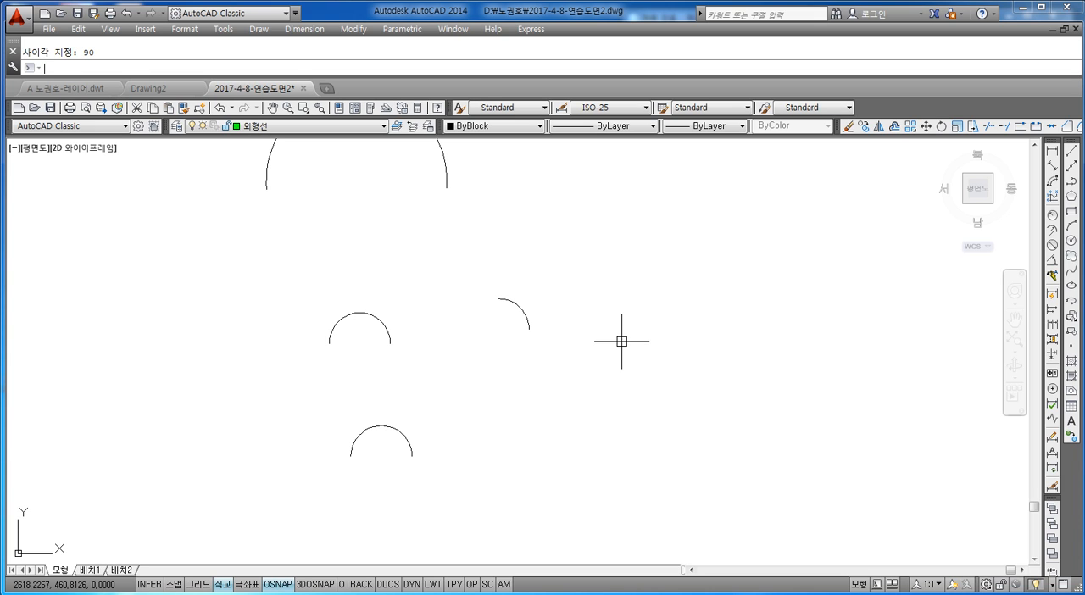
pyautogui.scroll(4, 508, 305)
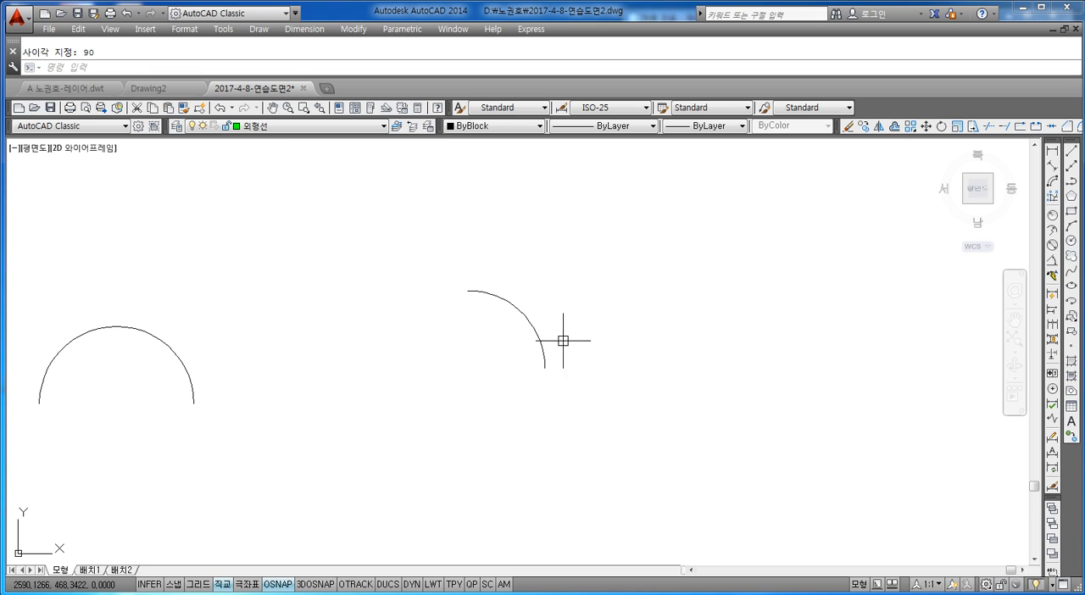
pyautogui.scroll(-3, 292, 313)
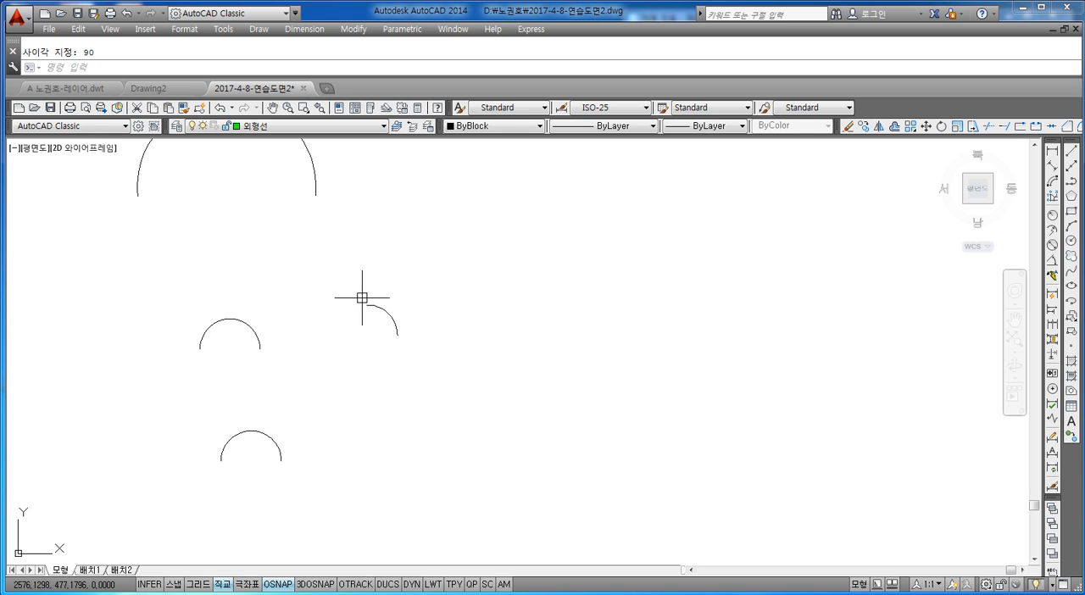
# Mark both endpoints of the quarter arc with small circles, radius about 1 at its start and about 1.3 at its end.
pyautogui.scroll(4, 362, 297)
pyautogui.press('Escape')
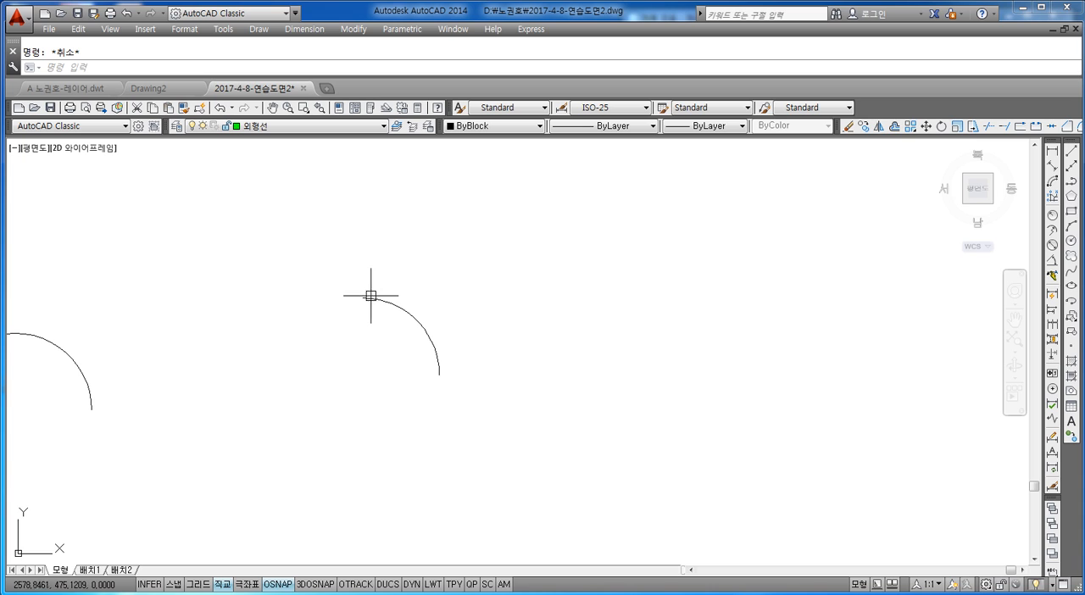
pyautogui.moveTo(391, 339); pyautogui.dragTo(400, 329, button='middle')
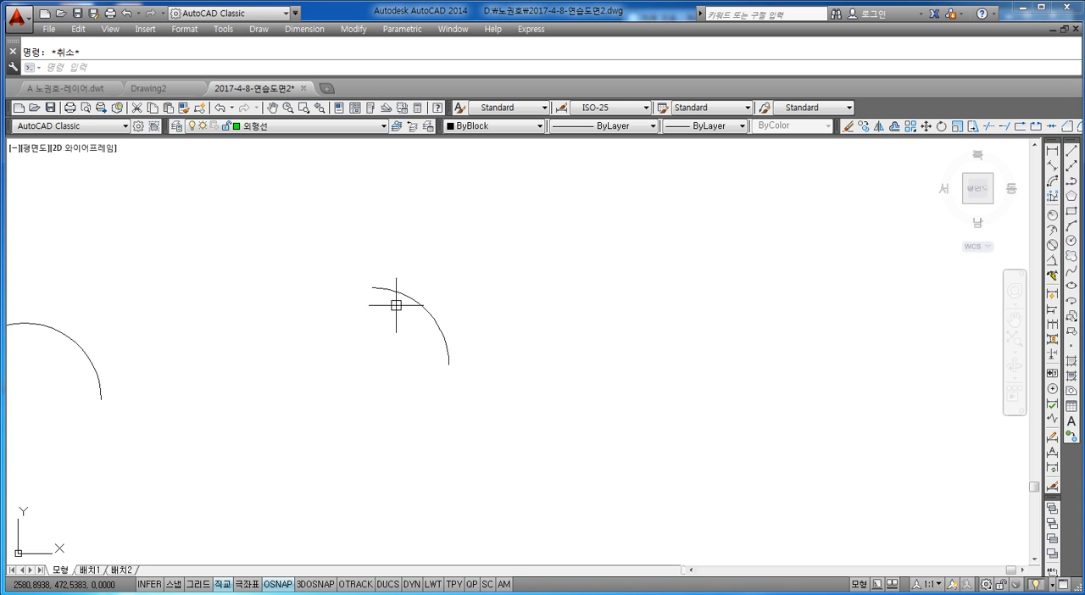
pyautogui.press('Return')
pyautogui.click(449, 365)
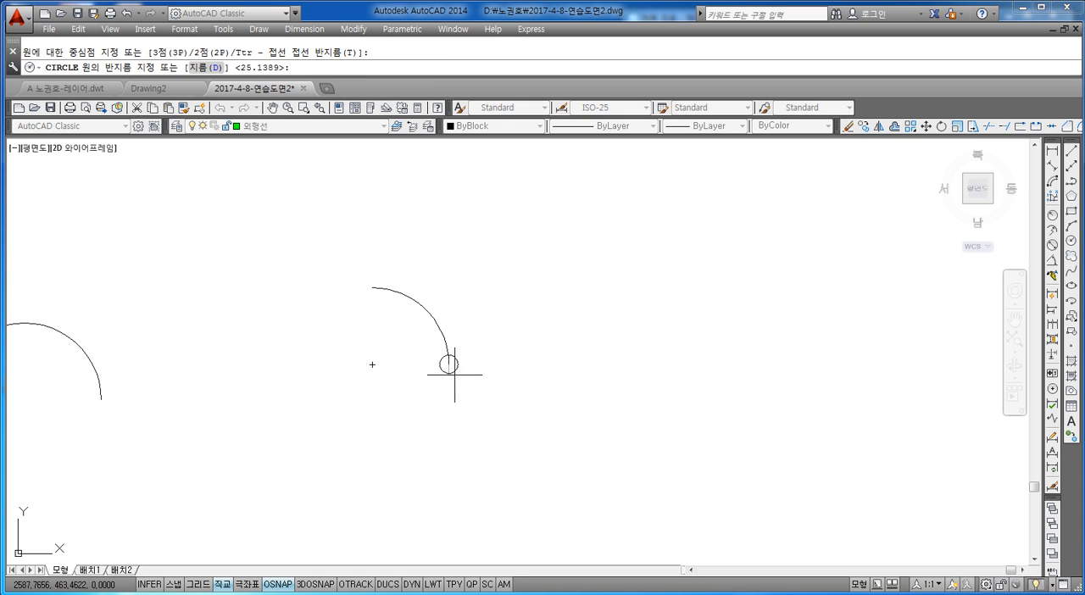
pyautogui.click(451, 371)
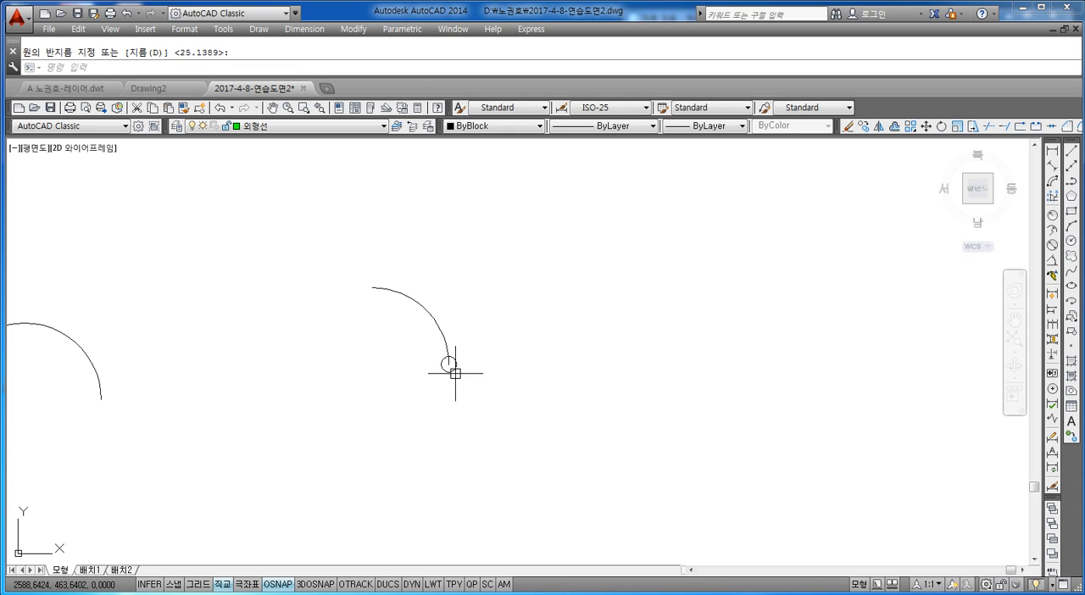
pyautogui.press('Return')
pyautogui.click(372, 288)
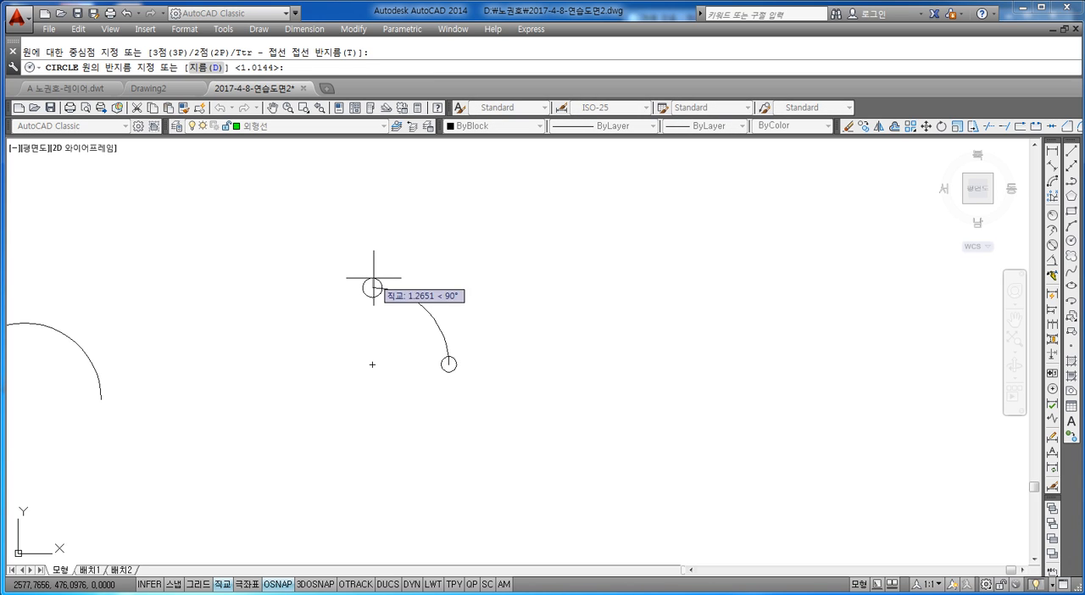
pyautogui.press('Return')
pyautogui.press('Escape')
pyautogui.write('mt')
pyautogui.press('Return')
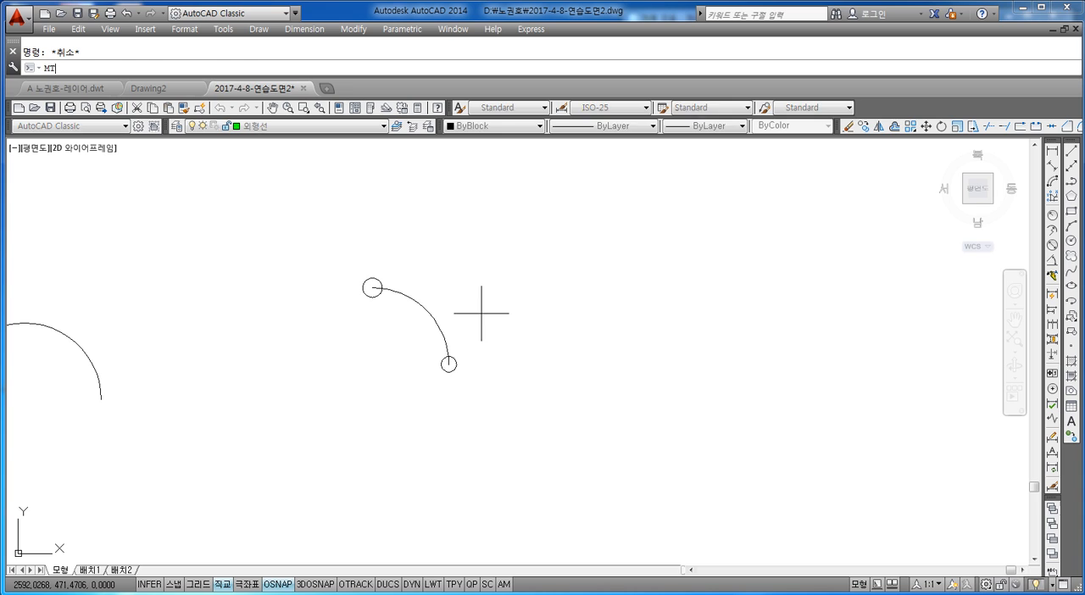
pyautogui.click(477, 353)
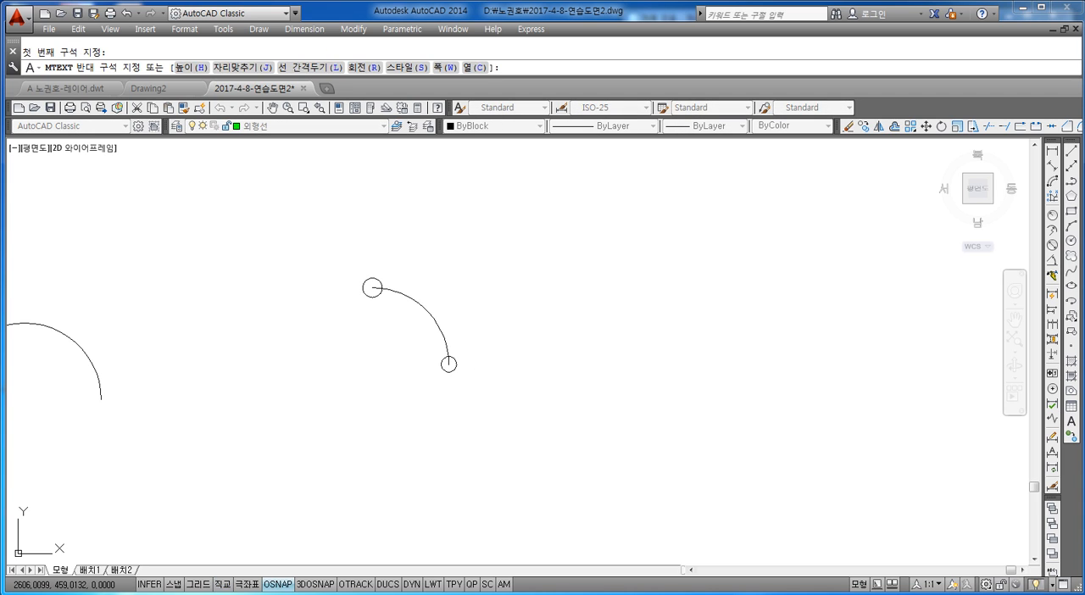
pyautogui.click(591, 405)
pyautogui.write('@')
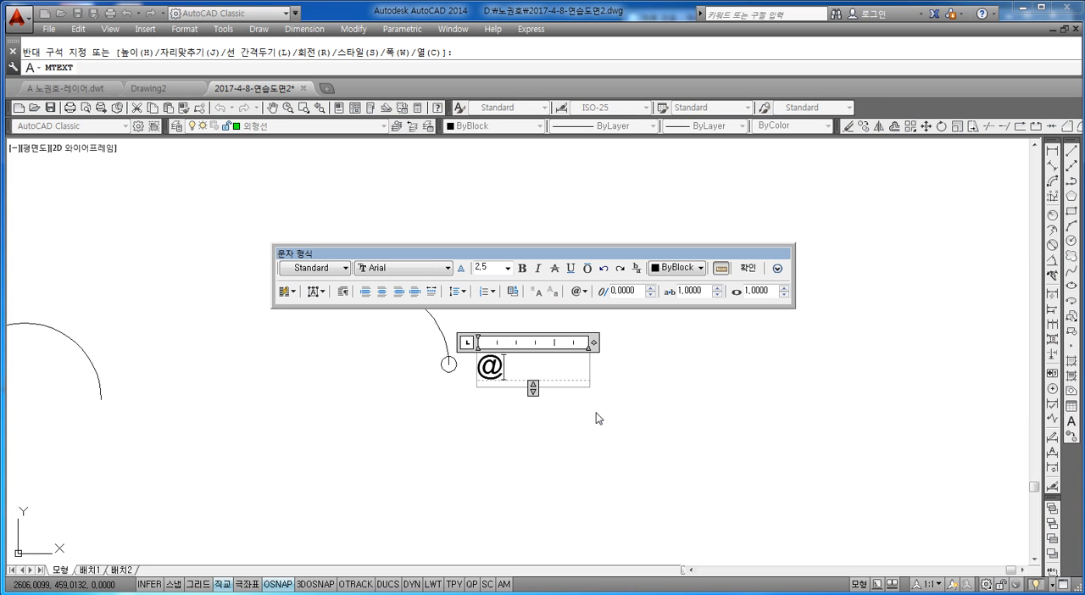
pyautogui.write('10,0')
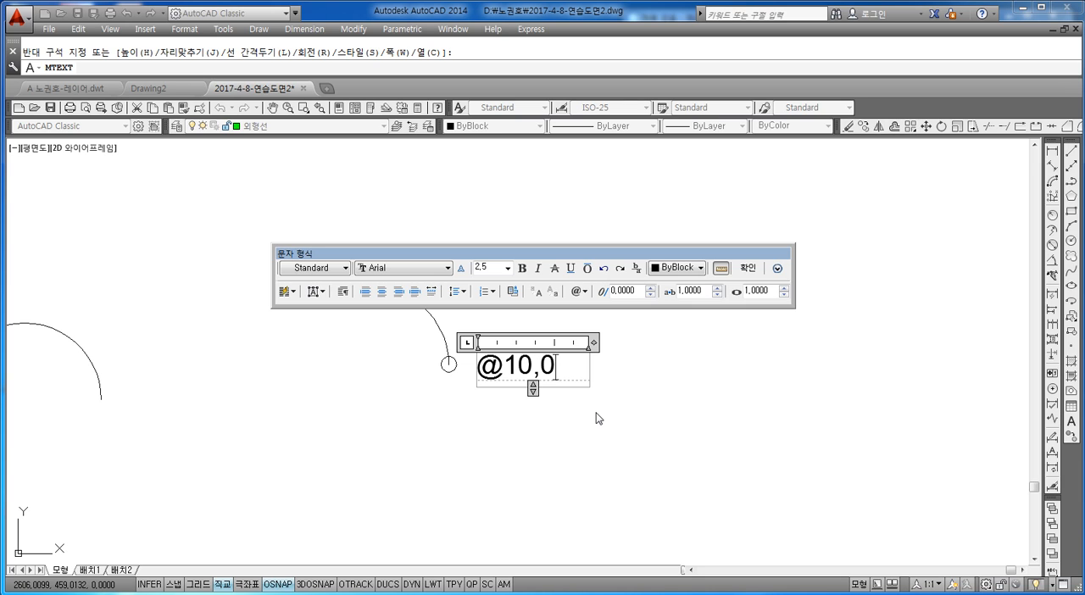
pyautogui.press('Escape')
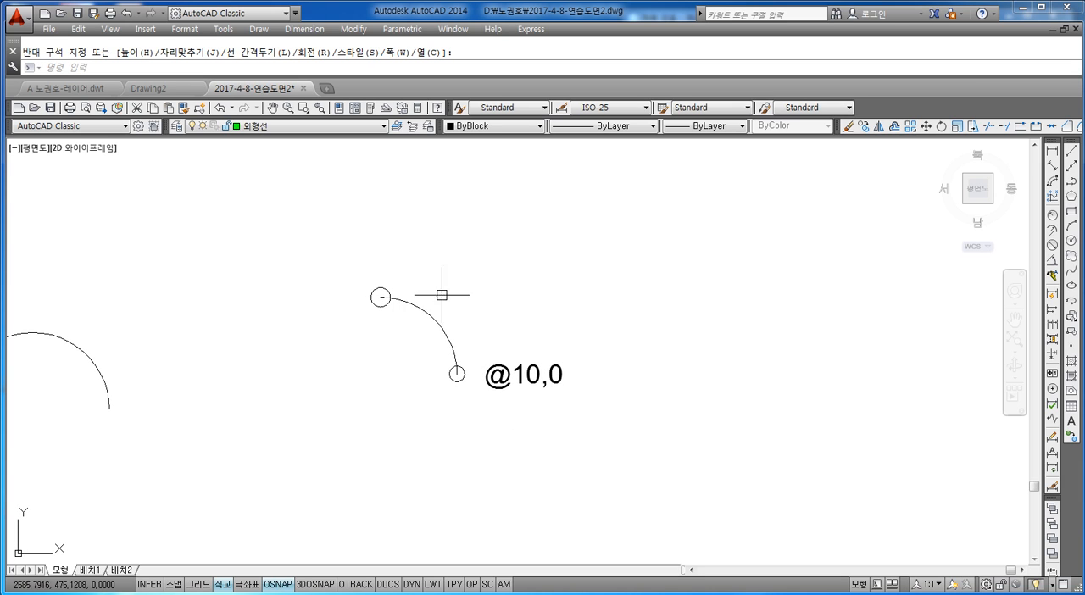
pyautogui.write('co')
pyautogui.press('space')
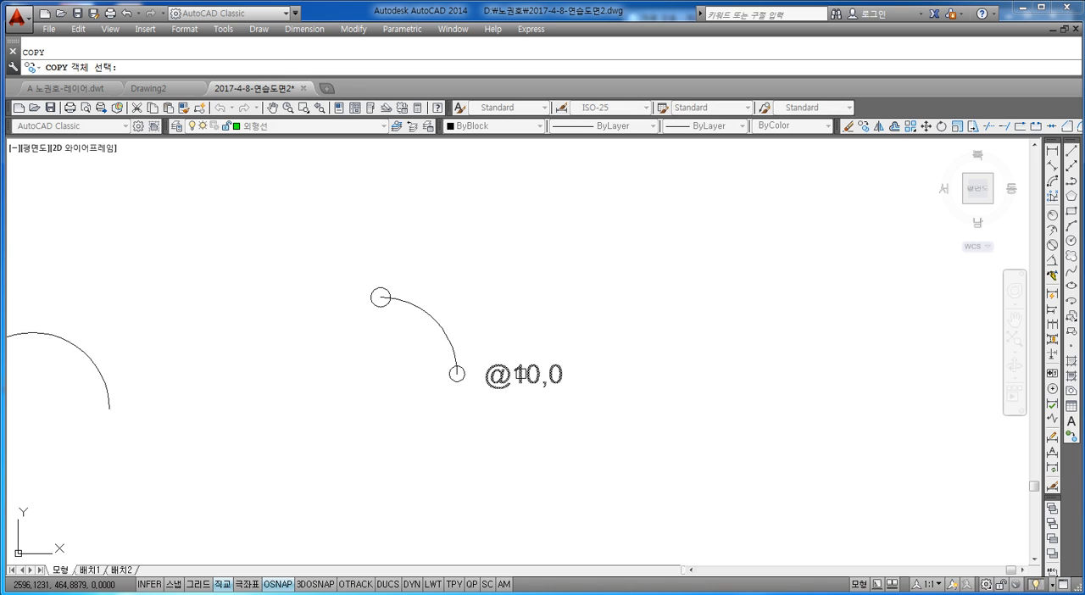
pyautogui.click(523, 373)
pyautogui.press('space')
pyautogui.click(525, 374)
pyautogui.click(388, 247)
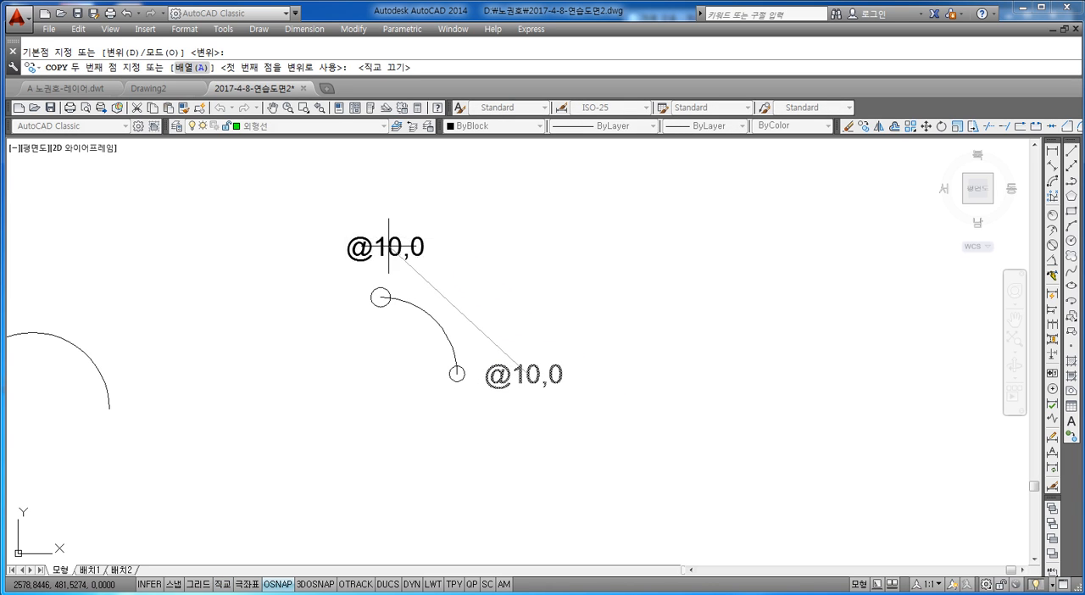
pyautogui.press('space')
# Change the copied text above the quarter arc's upper end to "@0,10".
pyautogui.click(424, 248)
pyautogui.doubleClick(415, 247)
pyautogui.click(398, 248)
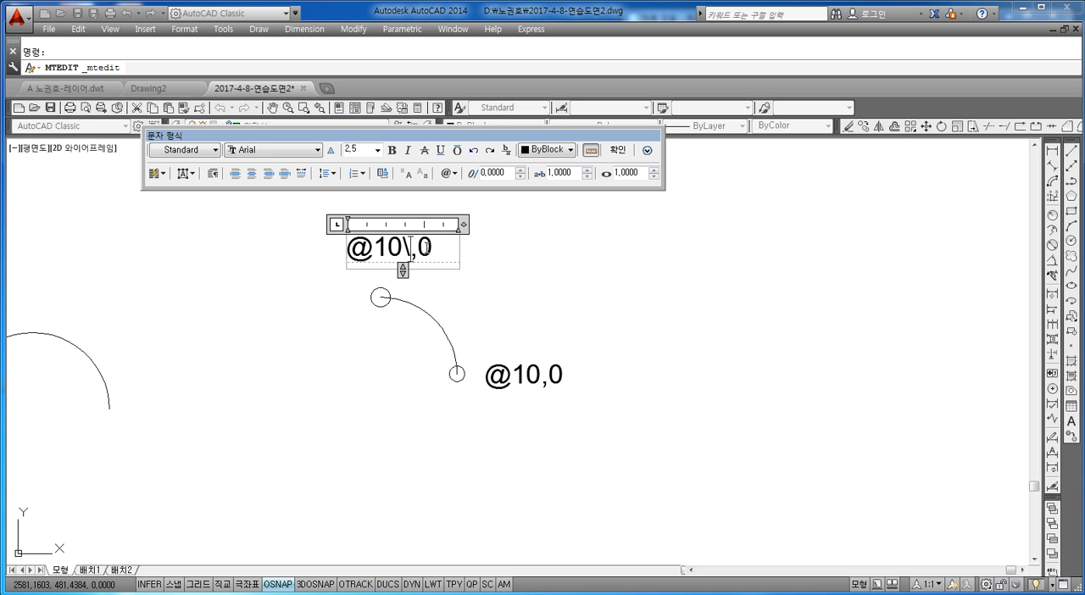
pyautogui.press('BackSpace')
pyautogui.press('BackSpace')
pyautogui.write('0,')
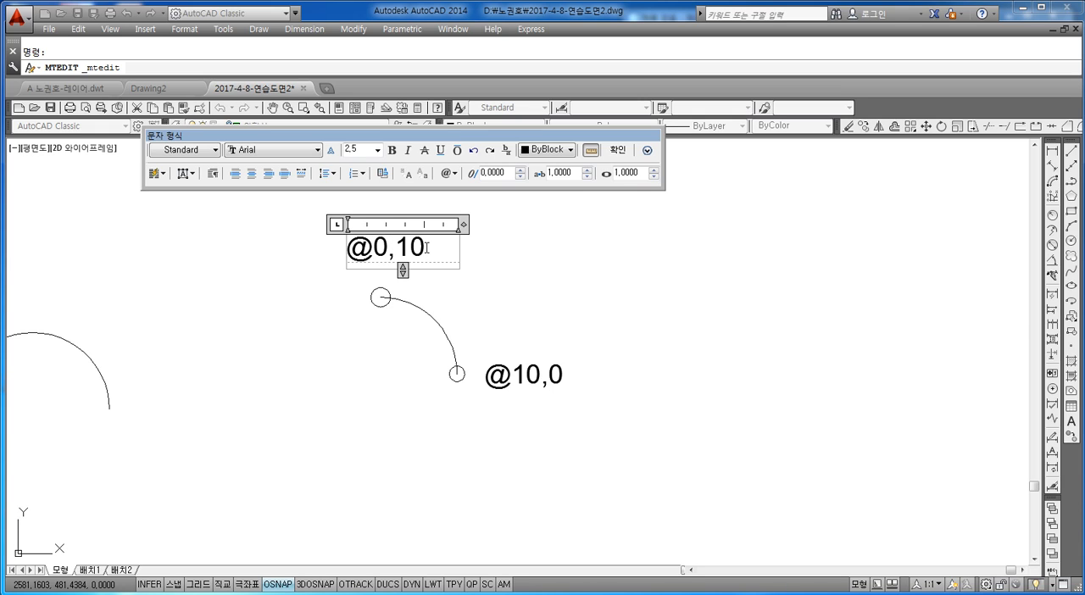
pyautogui.click(617, 150)
pyautogui.scroll(-2, 440, 288)
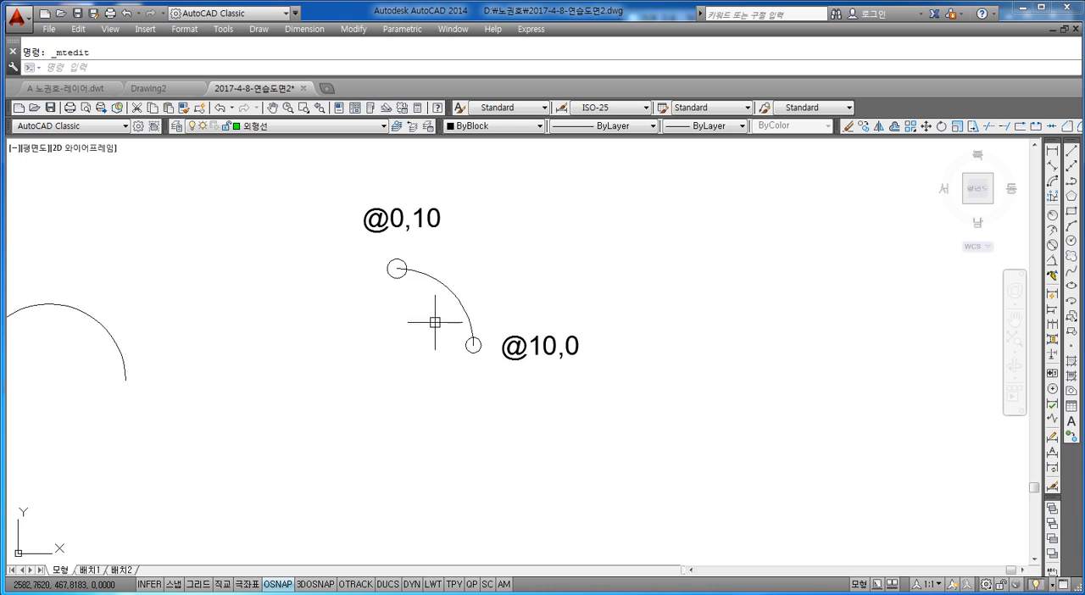
pyautogui.moveTo(431, 317); pyautogui.dragTo(433, 299, button='middle')
pyautogui.press('Escape')
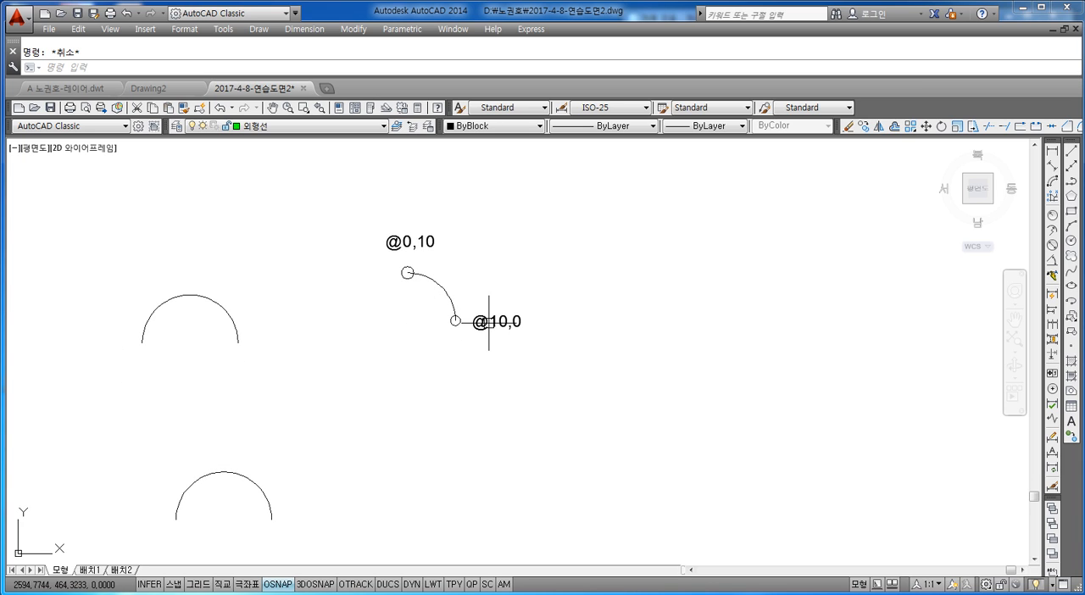
pyautogui.write('a')
pyautogui.press('space')
pyautogui.write('c')
pyautogui.press('space')
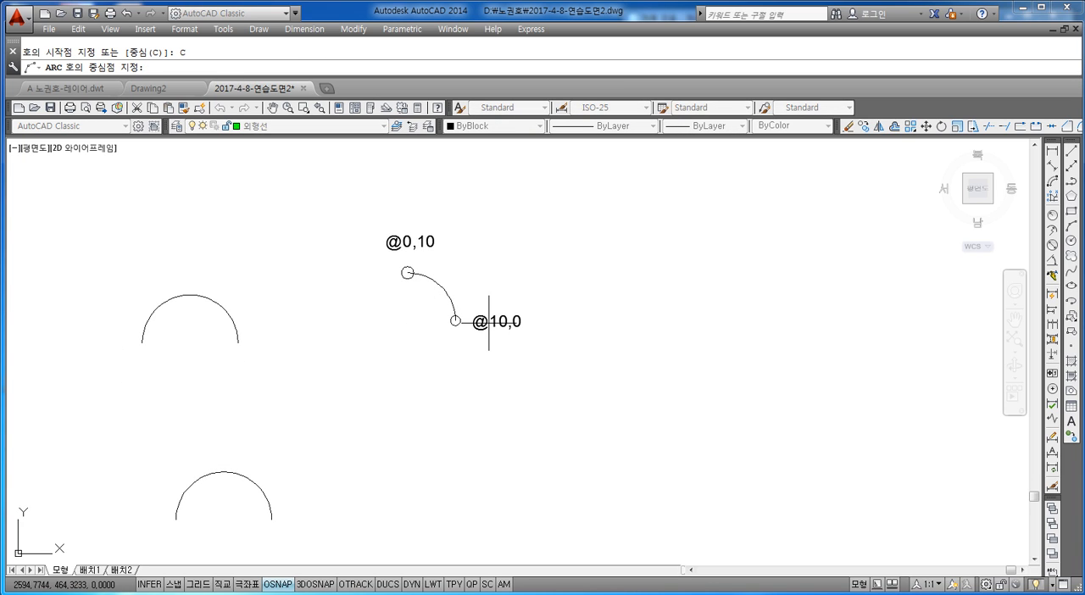
pyautogui.click(408, 430)
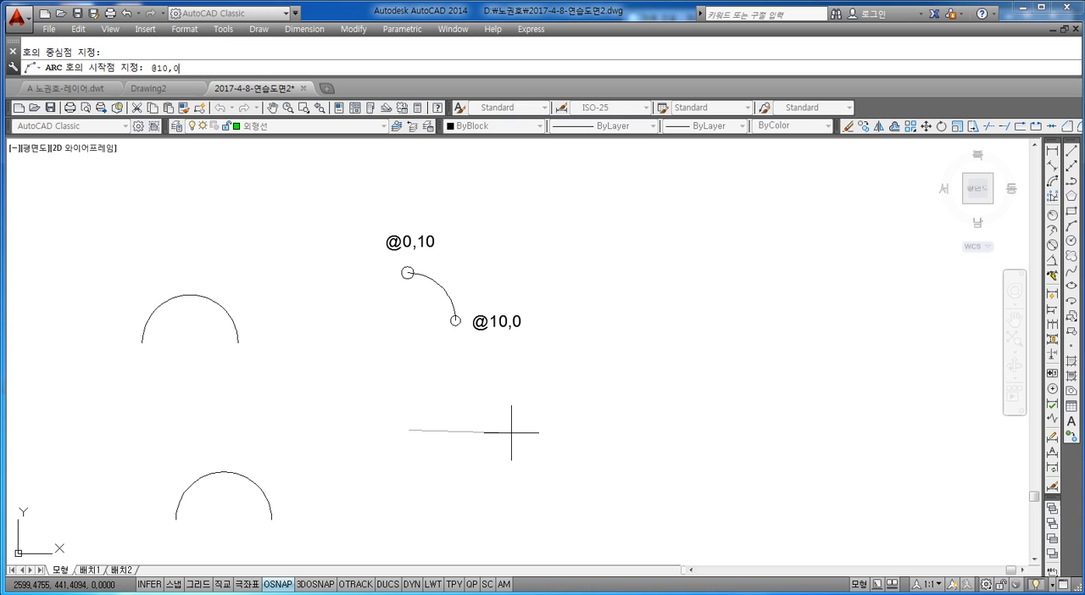
pyautogui.press('Return')
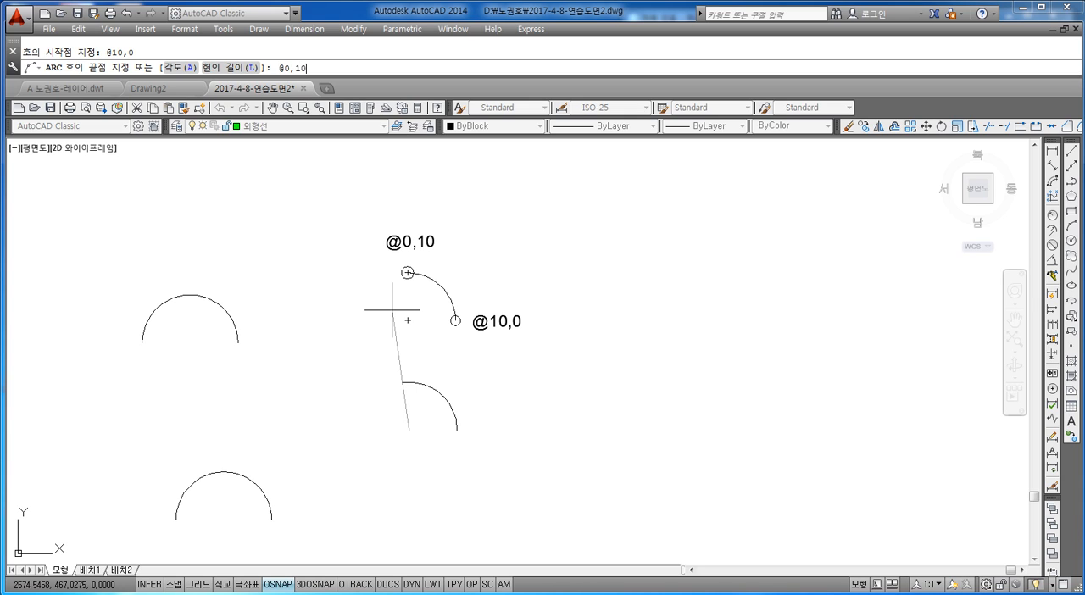
pyautogui.write('@0,10')
pyautogui.press('Return')
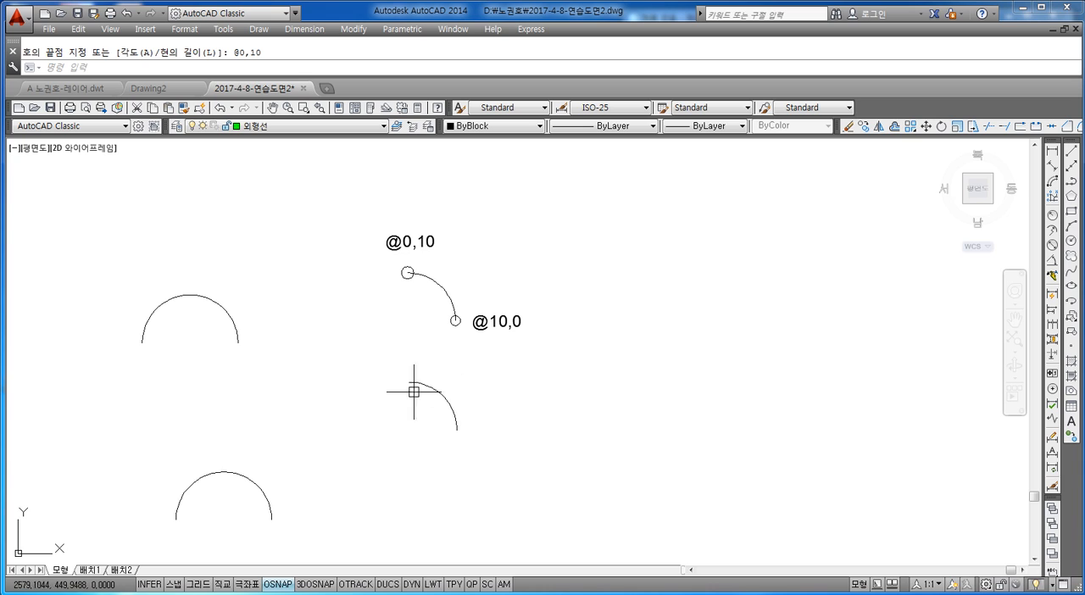
pyautogui.scroll(-4, 365, 420)
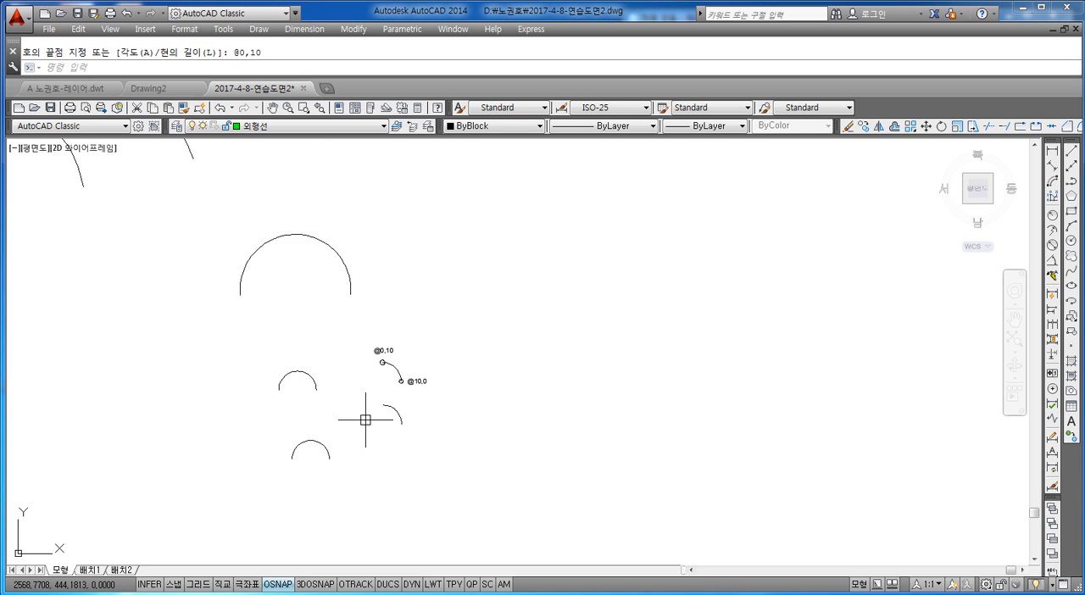
pyautogui.moveTo(365, 420); pyautogui.dragTo(386, 382, button='middle')
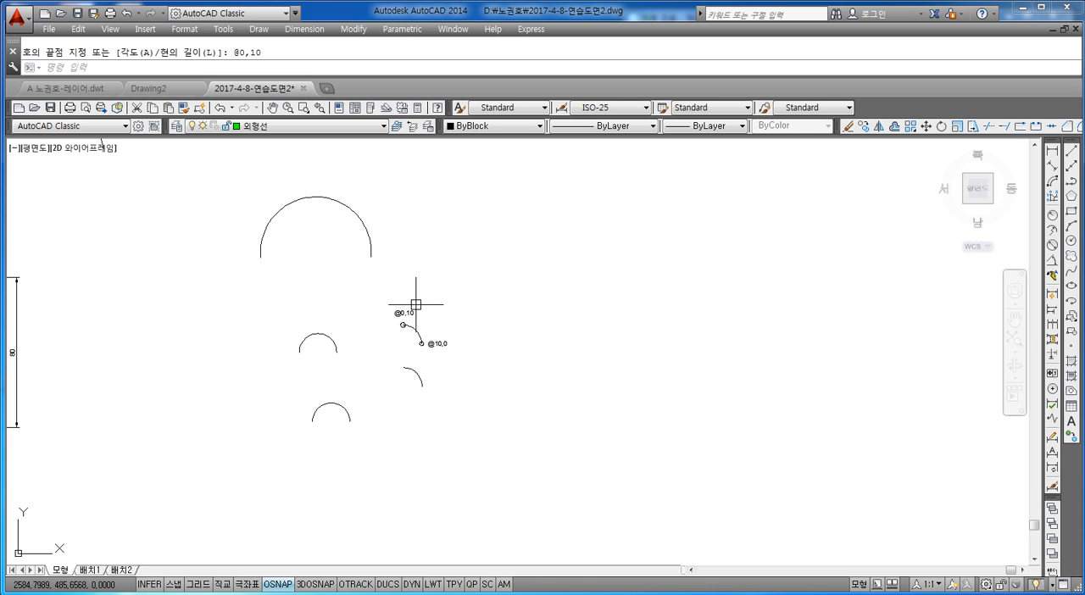
pyautogui.scroll(5, 484, 304)
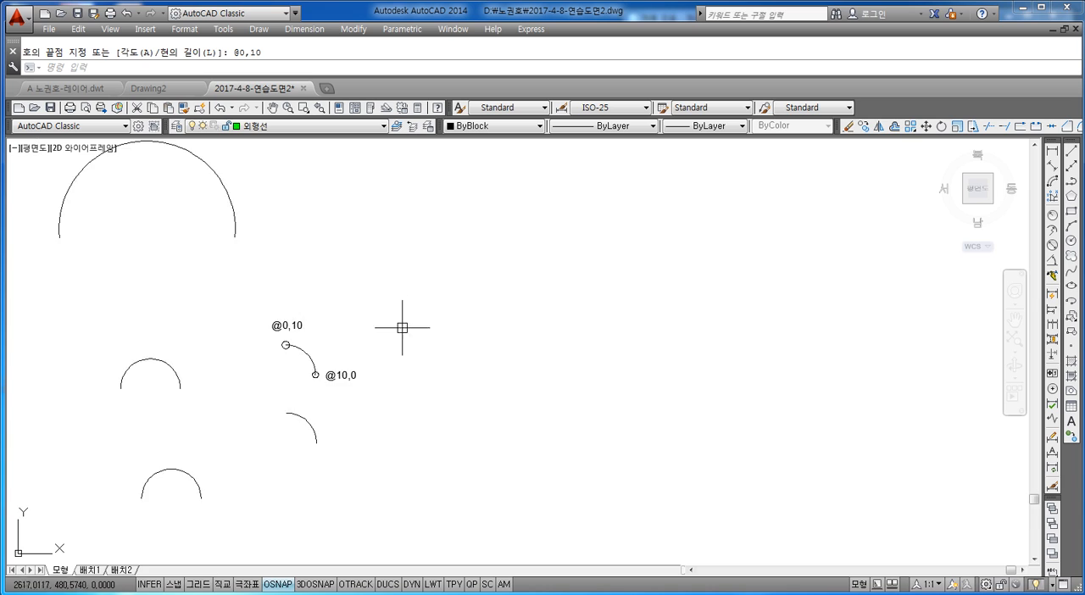
pyautogui.scroll(-4, 512, 258)
pyautogui.press('Escape')
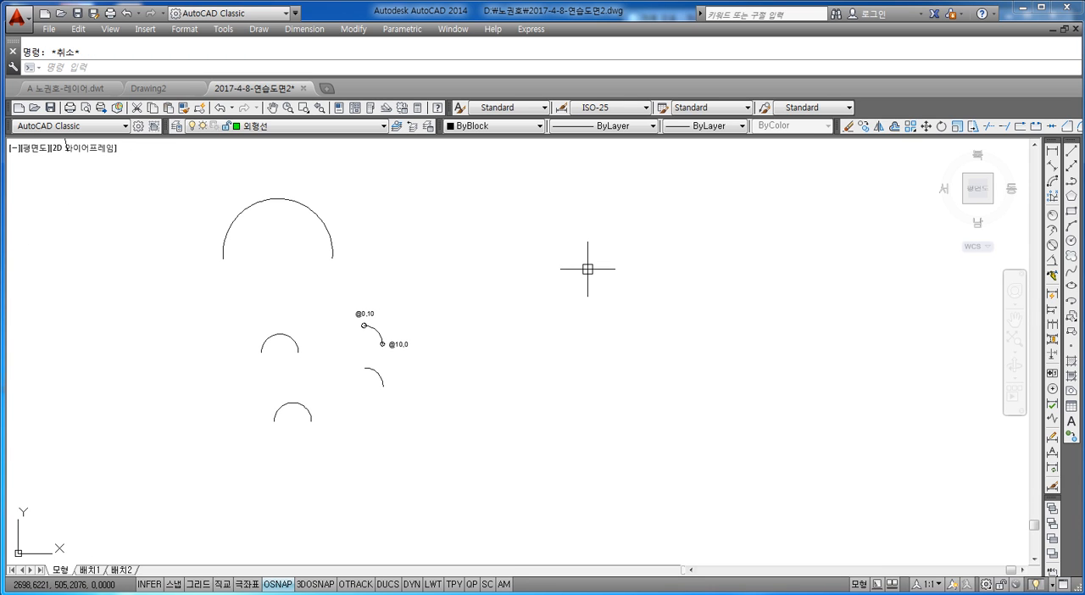
pyautogui.write('REC')
pyautogui.press('Return')
pyautogui.click(517, 341)
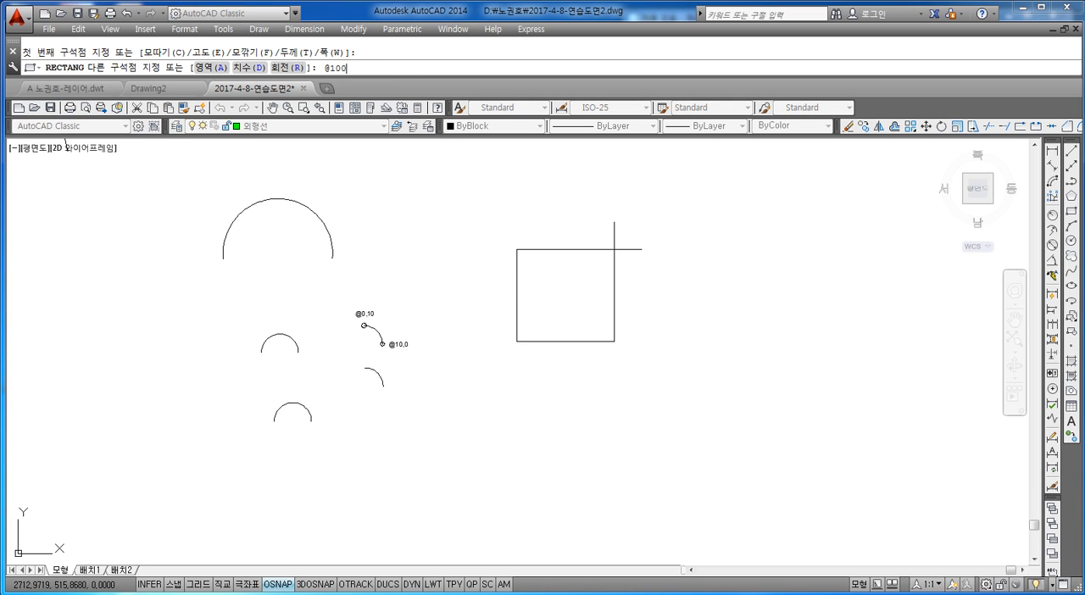
pyautogui.write('@100,100')
pyautogui.press('Return')
pyautogui.press('Escape')
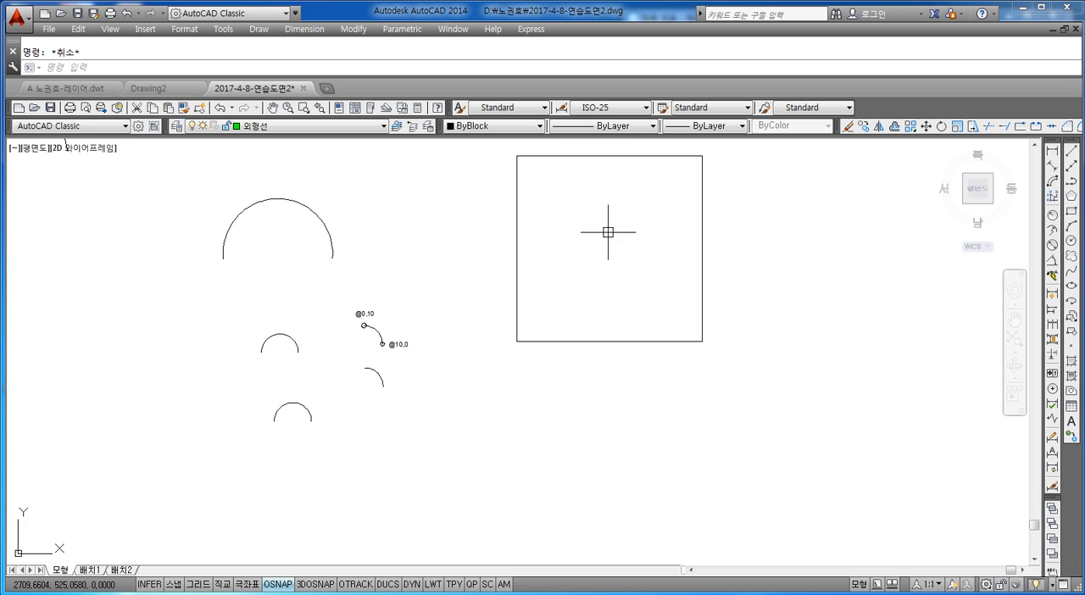
# Explode the 100 by 100 square into separate lines.
pyautogui.moveTo(605, 233); pyautogui.dragTo(553, 287, button='middle')
pyautogui.press('Return')
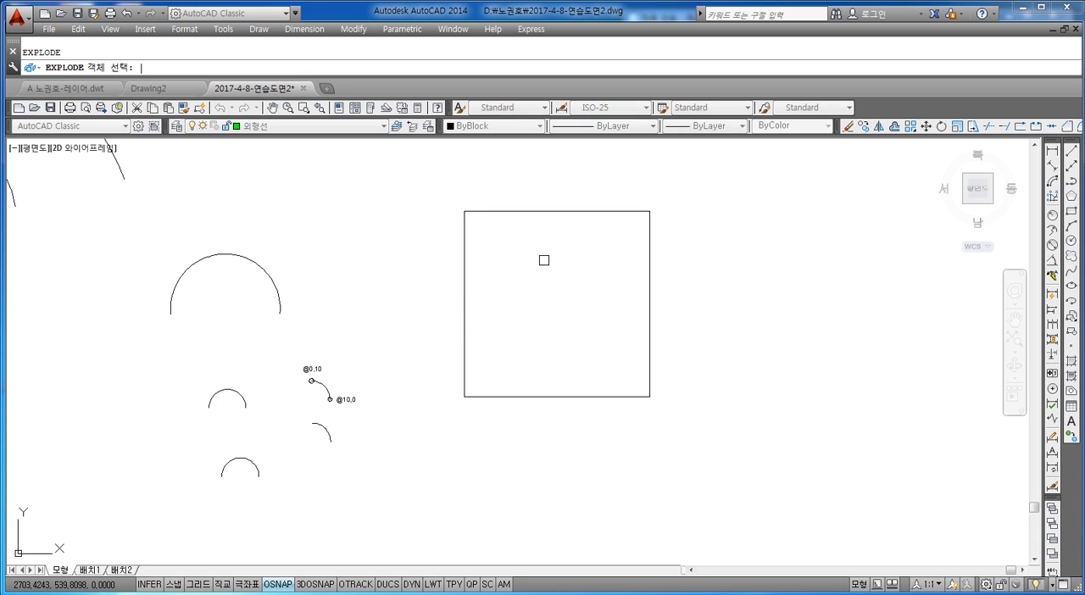
pyautogui.click(542, 271)
pyautogui.click(453, 303)
pyautogui.press('Return')
pyautogui.press('Escape')
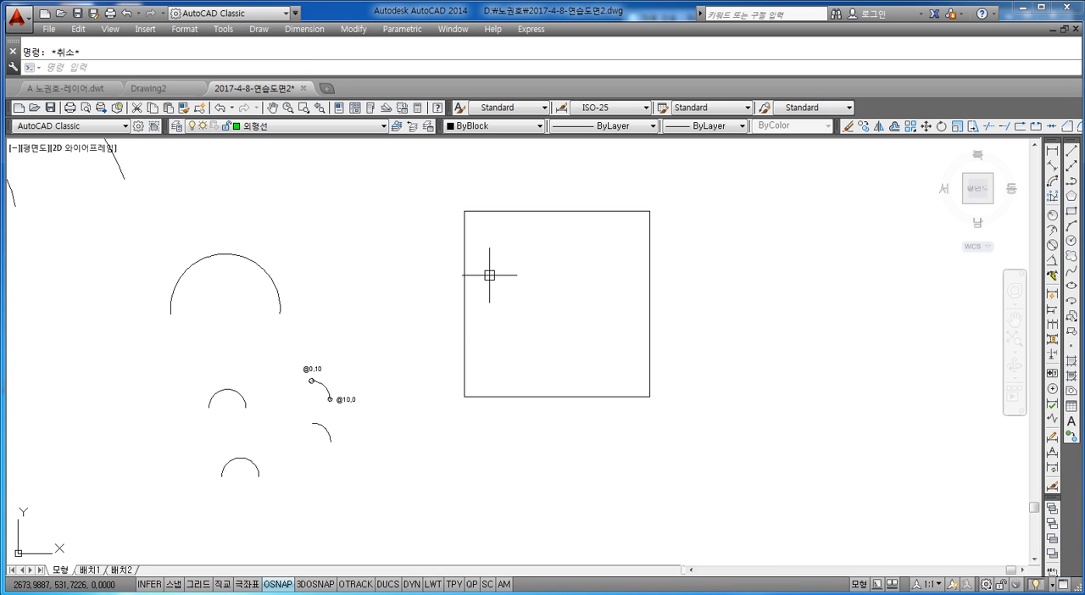
# Offset both vertical sides of the square inward by 20.
pyautogui.write('o')
pyautogui.press('Return')
pyautogui.write('20')
pyautogui.press('Return')
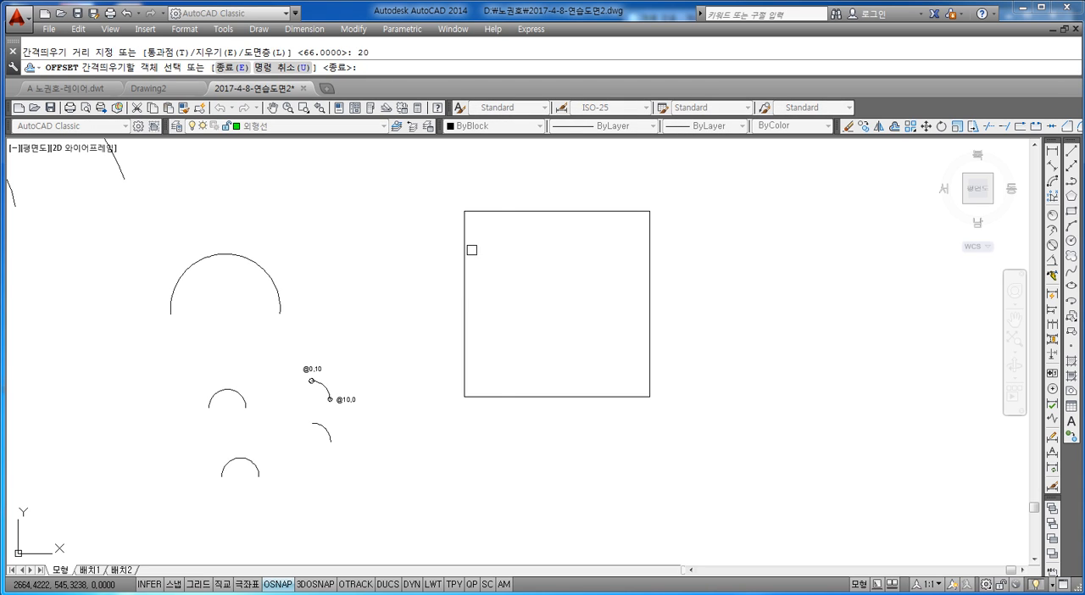
pyautogui.click(467, 250)
pyautogui.click(646, 255)
pyautogui.click(594, 271)
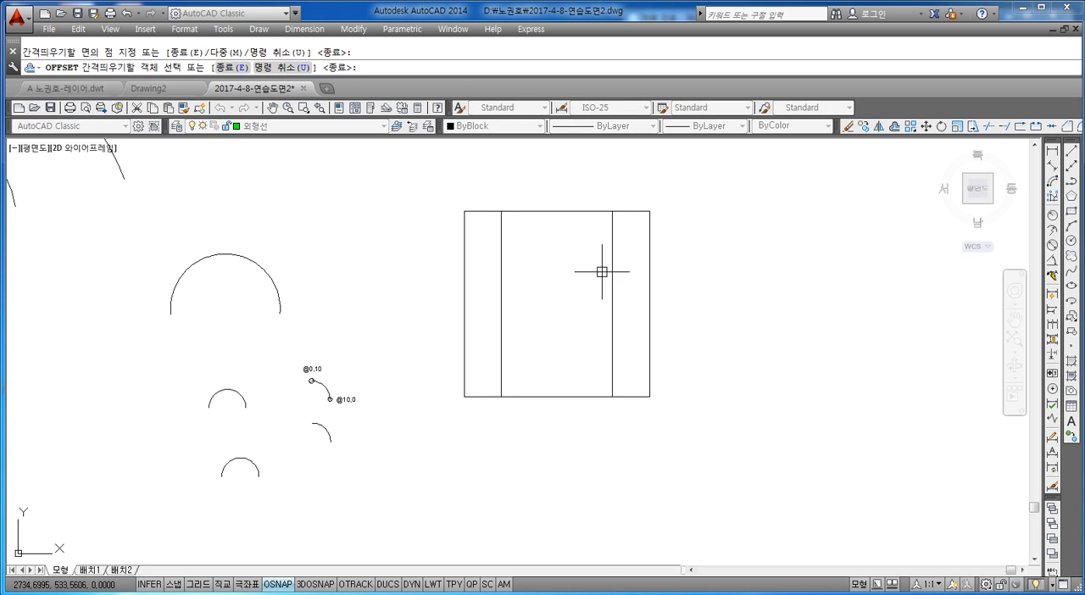
pyautogui.press('Escape')
# Add a horizontal linear dimension above the square between the upper ends of the two offset lines.
pyautogui.moveTo(594, 271); pyautogui.dragTo(590, 330, button='middle')
pyautogui.click(1051, 151)
pyautogui.scroll(2, 555, 294)
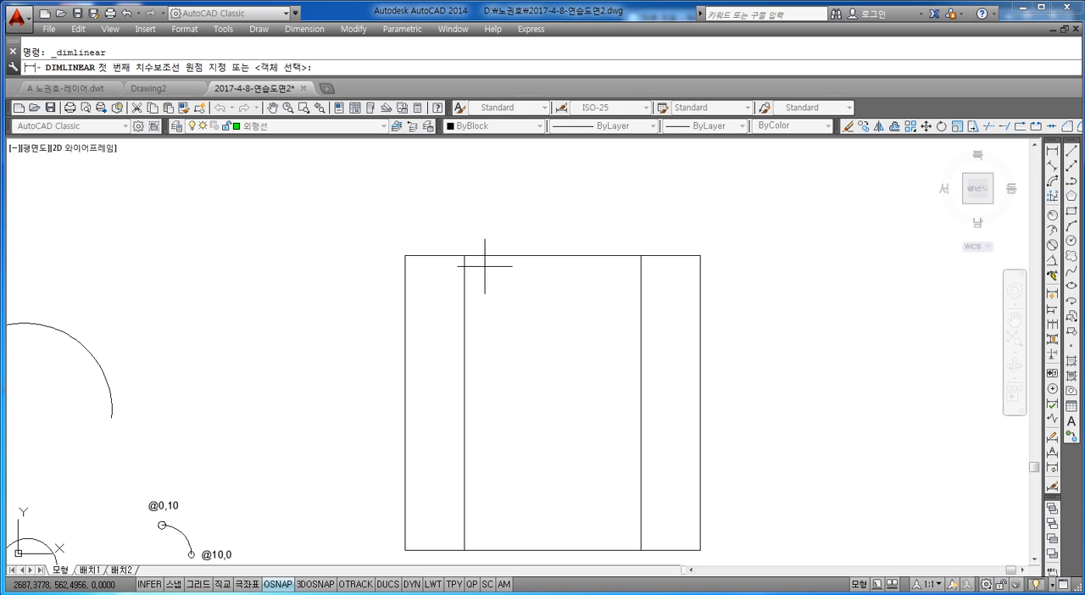
pyautogui.click(464, 254)
pyautogui.click(640, 254)
pyautogui.click(627, 205)
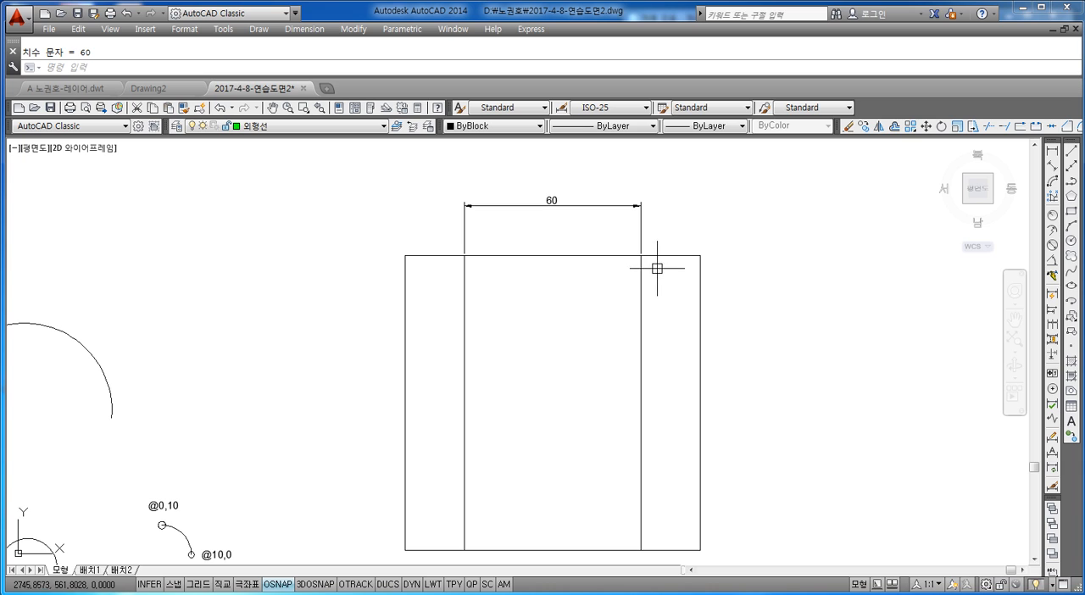
pyautogui.press('Escape')
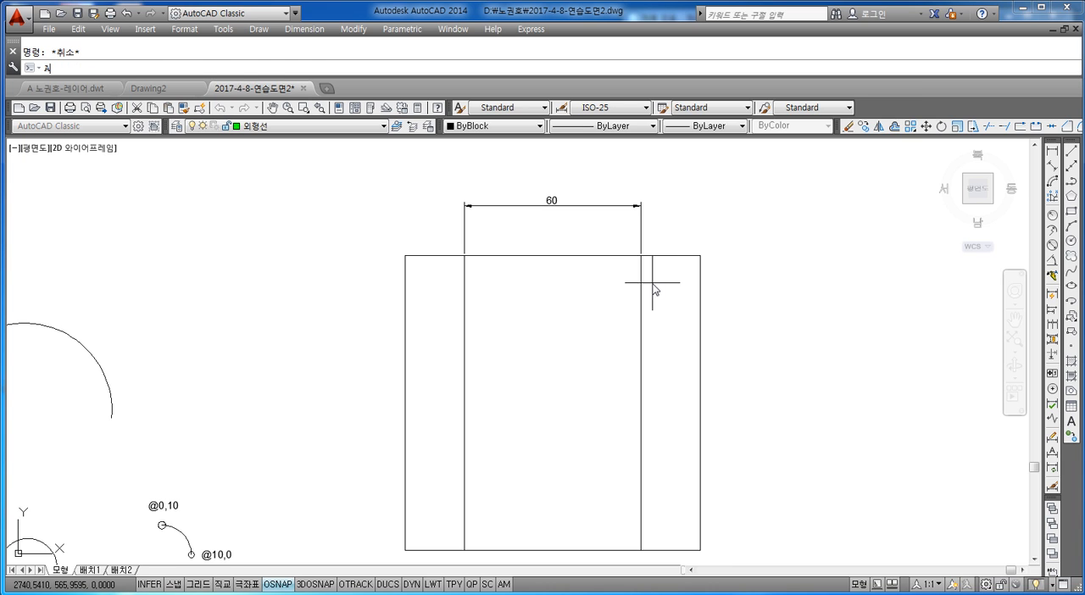
# Draw a shallow three-point arc above the square between the upper ends of the two offset lines, bulging upward below the dimension.
pyautogui.write('a')
pyautogui.press('Return')
pyautogui.click(641, 255)
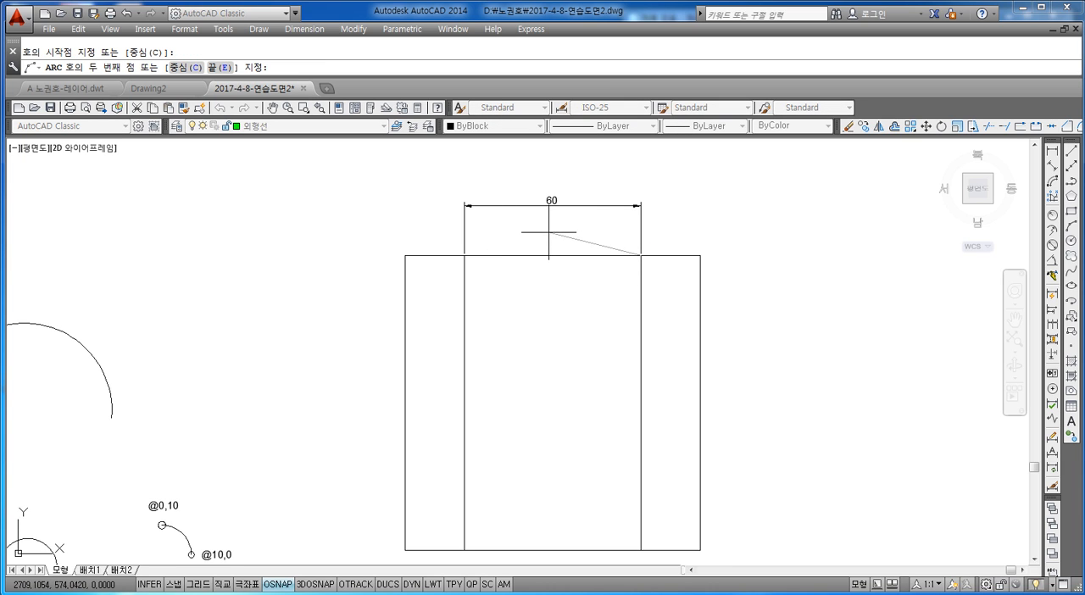
pyautogui.click(549, 232)
pyautogui.click(465, 255)
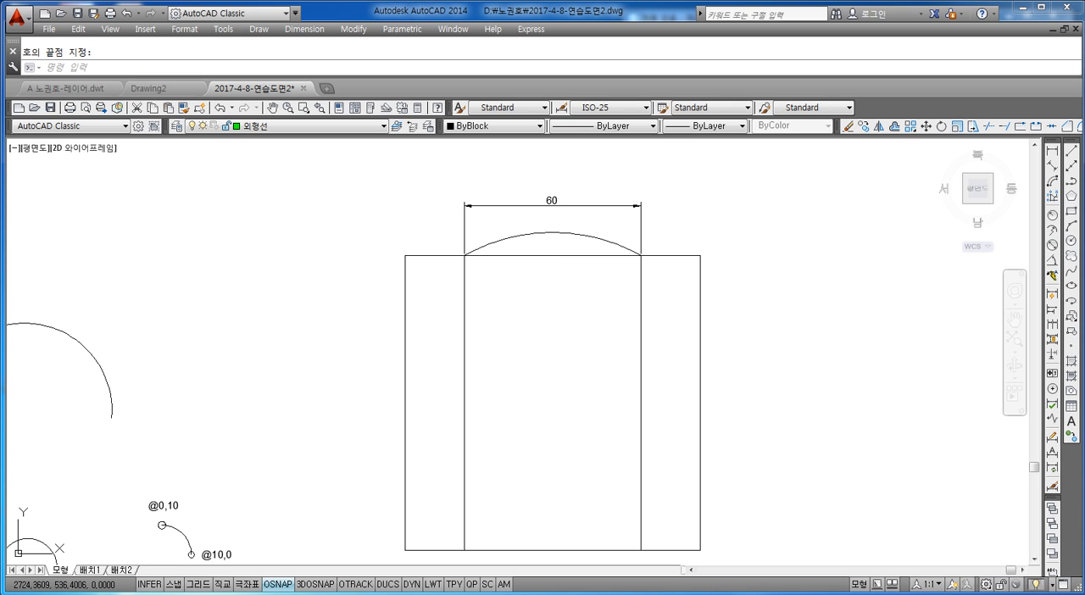
pyautogui.press('Escape')
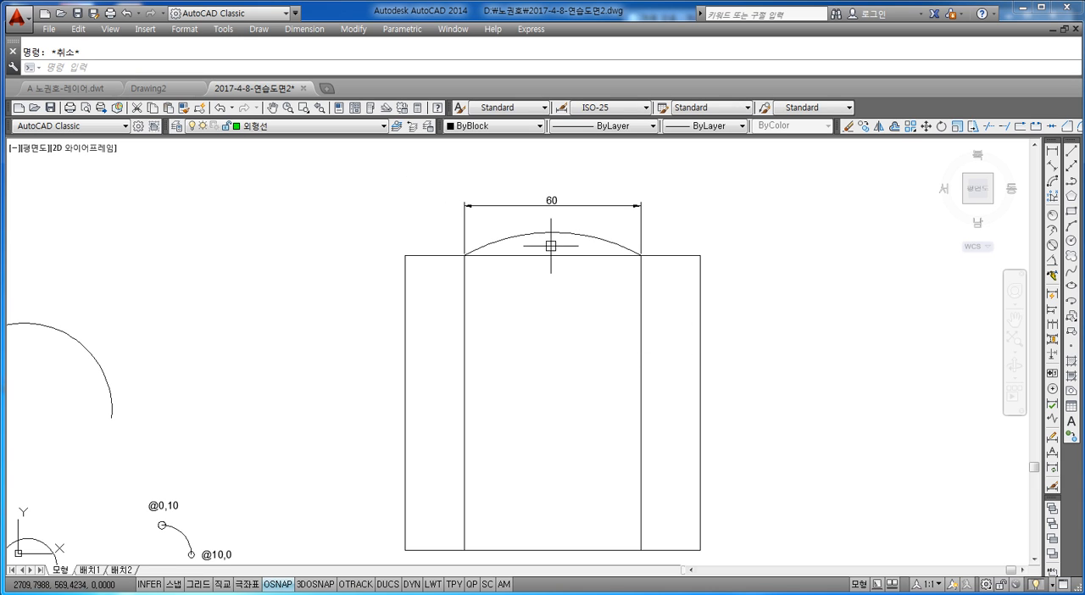
pyautogui.scroll(-4, 365, 307)
pyautogui.scroll(4, 314, 339)
pyautogui.click(431, 227)
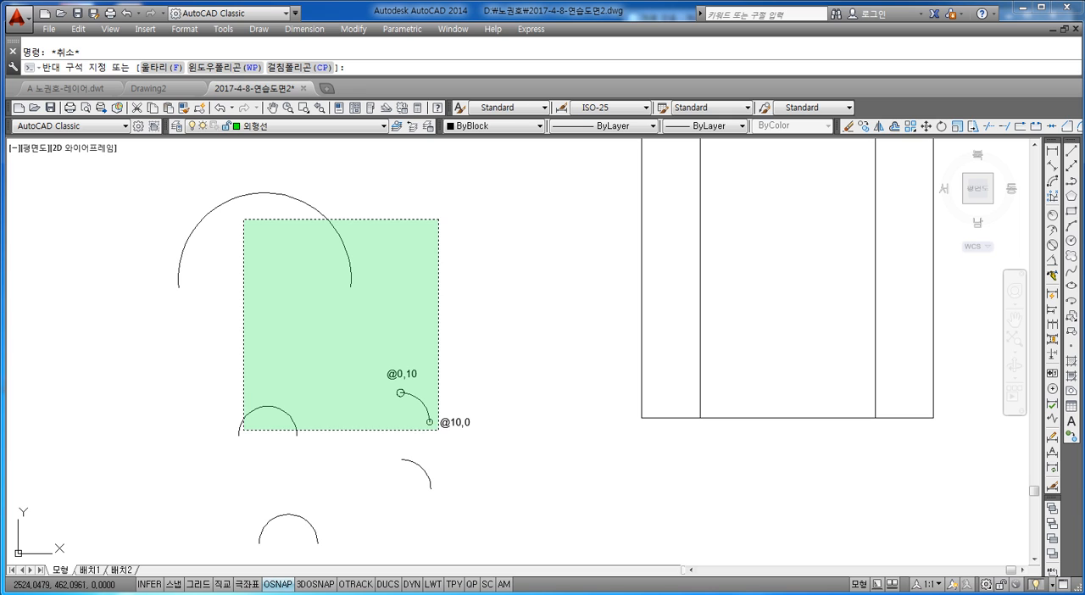
pyautogui.click(163, 534)
pyautogui.press('Escape')
pyautogui.moveTo(453, 362); pyautogui.dragTo(239, 514, button='middle')
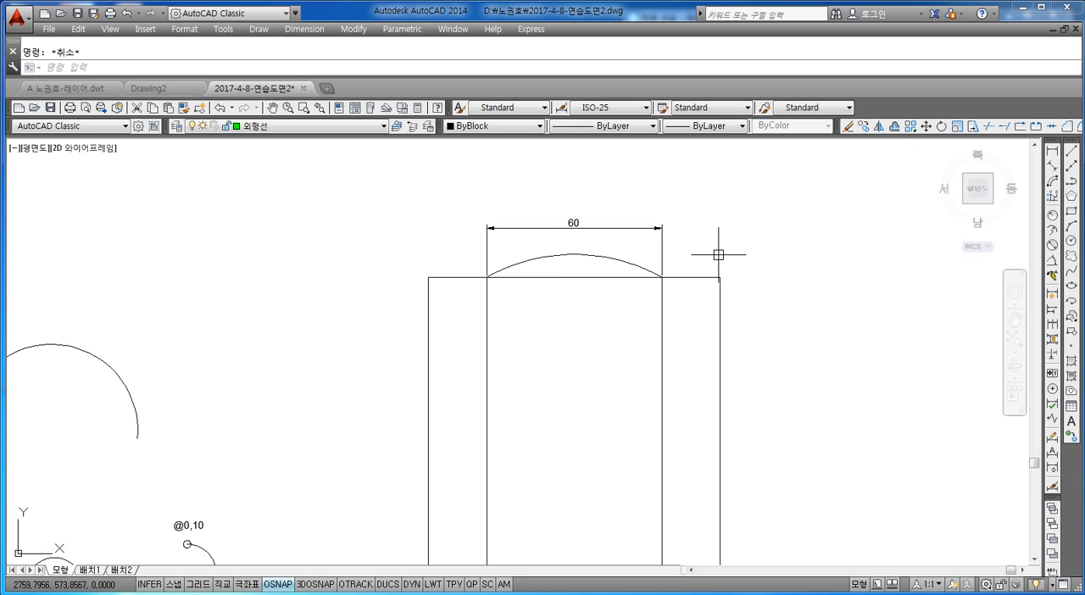
# Erase the three-point arc and the linear dimension above the square.
pyautogui.click(670, 189)
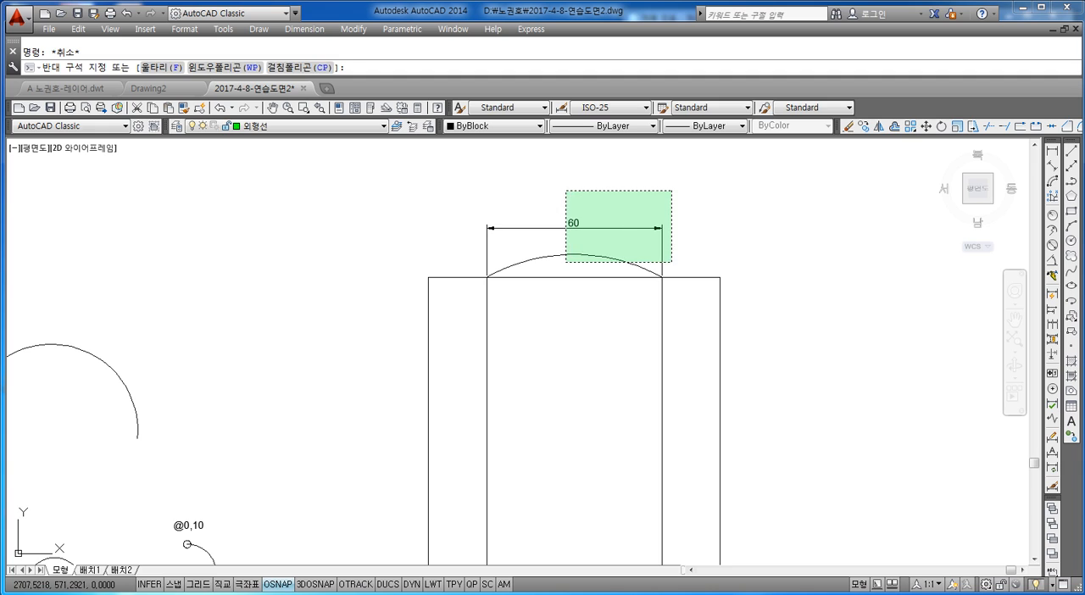
pyautogui.click(565, 259)
pyautogui.moveTo(662, 228)
pyautogui.press('Delete')
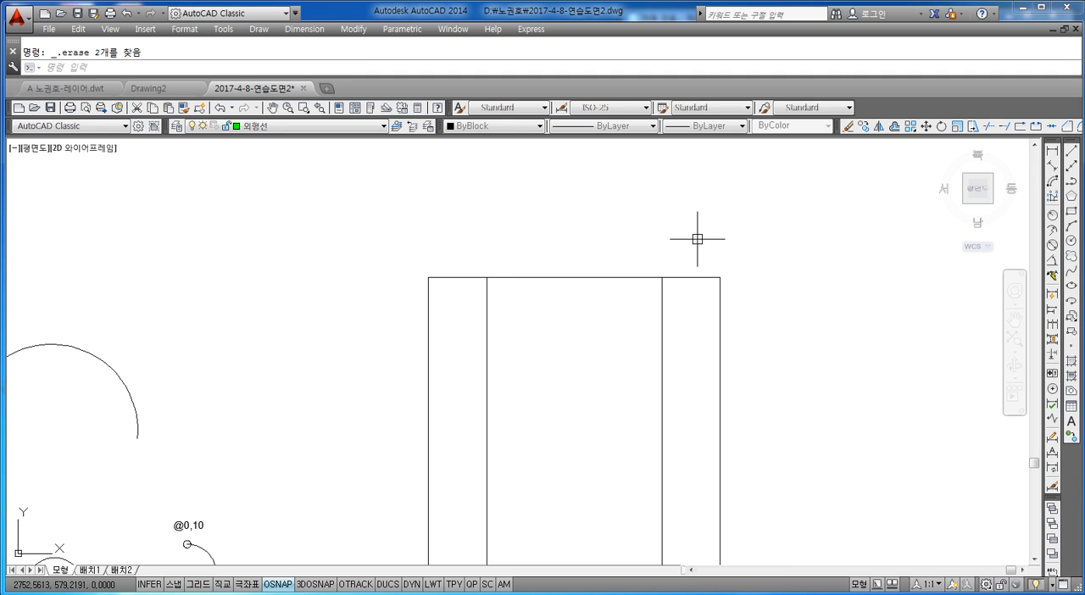
pyautogui.press('Escape')
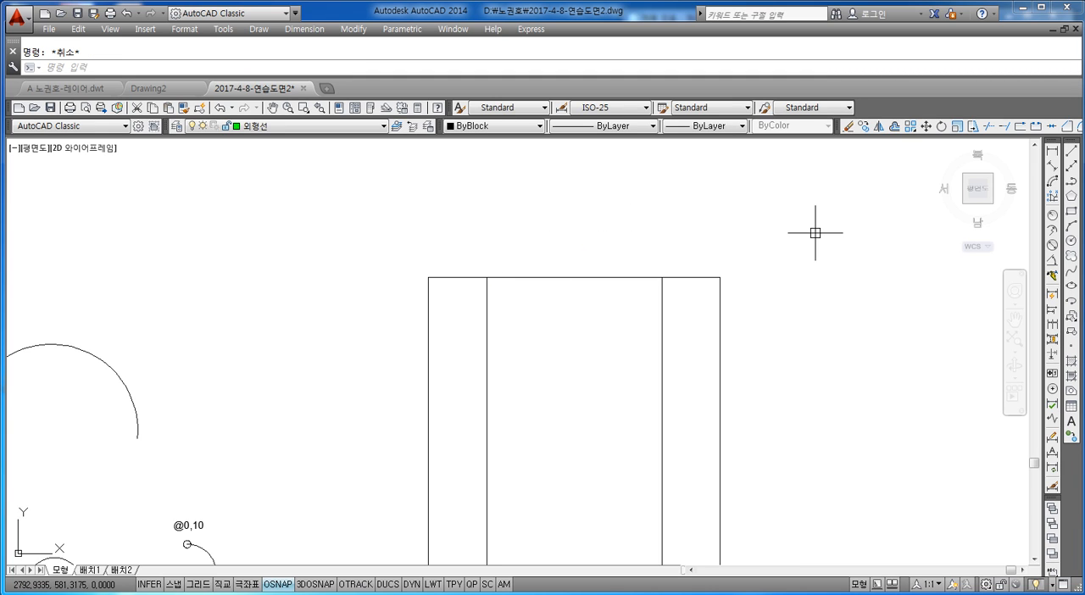
# Copy the "@0,10" text into the square, between the two offset lines just below the top edge.
pyautogui.scroll(-2, 370, 375)
pyautogui.scroll(2, 343, 404)
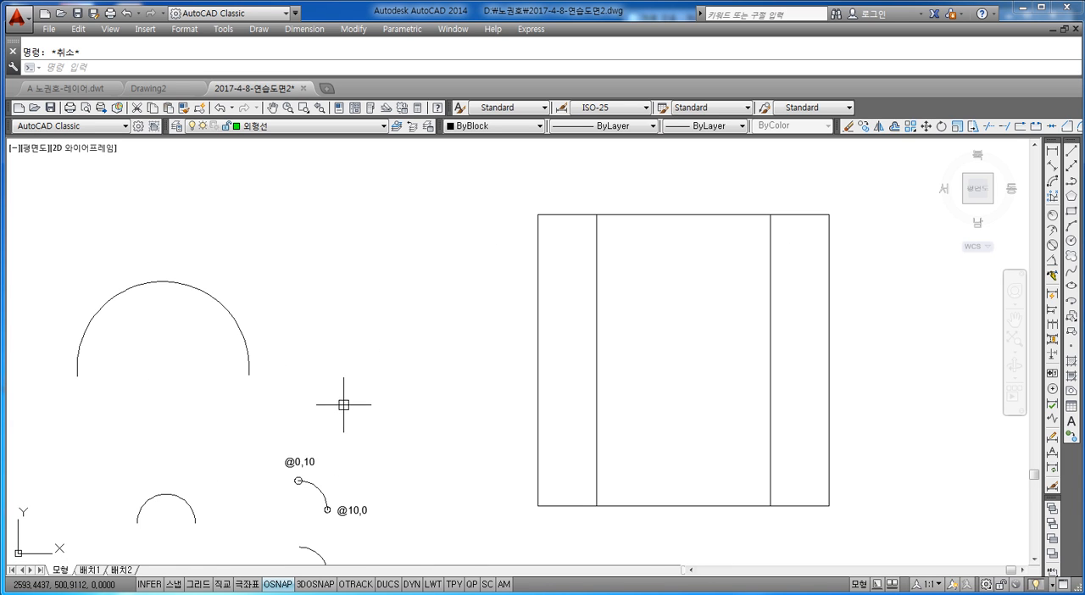
pyautogui.write('co')
pyautogui.press('space')
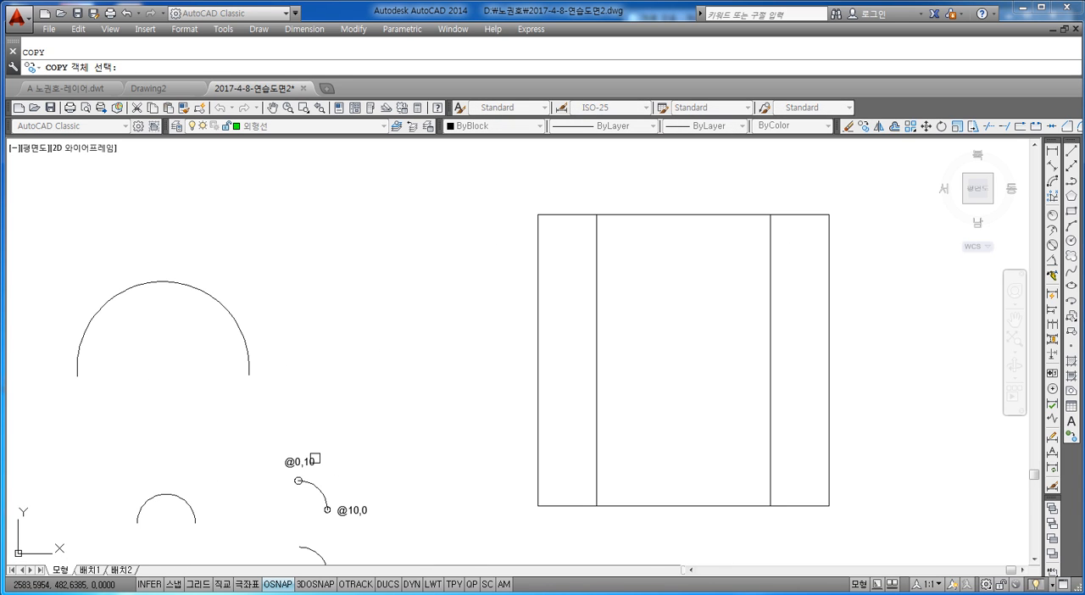
pyautogui.click(314, 459)
pyautogui.press('space')
pyautogui.click(314, 458)
pyautogui.moveTo(660, 314); pyautogui.dragTo(566, 332, button='middle')
pyautogui.click(592, 249)
pyautogui.press('Escape')
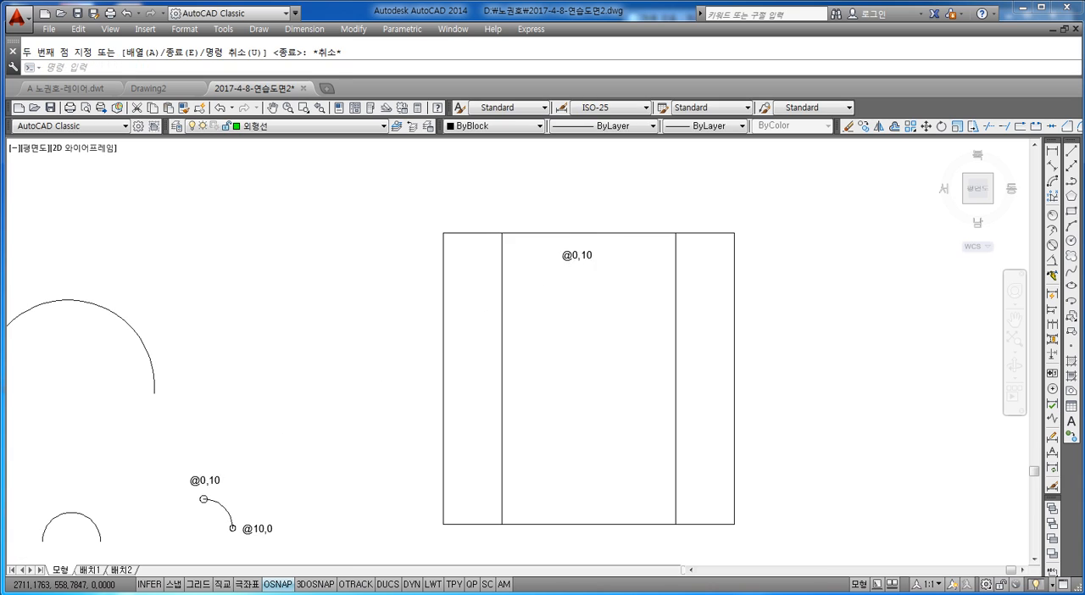
# Change the copied text inside the square to "A 엔터".
pyautogui.scroll(6, 595, 244)
pyautogui.doubleClick(569, 289)
pyautogui.press('BackSpace')
pyautogui.press('BackSpace')
pyautogui.press('BackSpace')
pyautogui.press('BackSpace')
pyautogui.press('BackSpace')
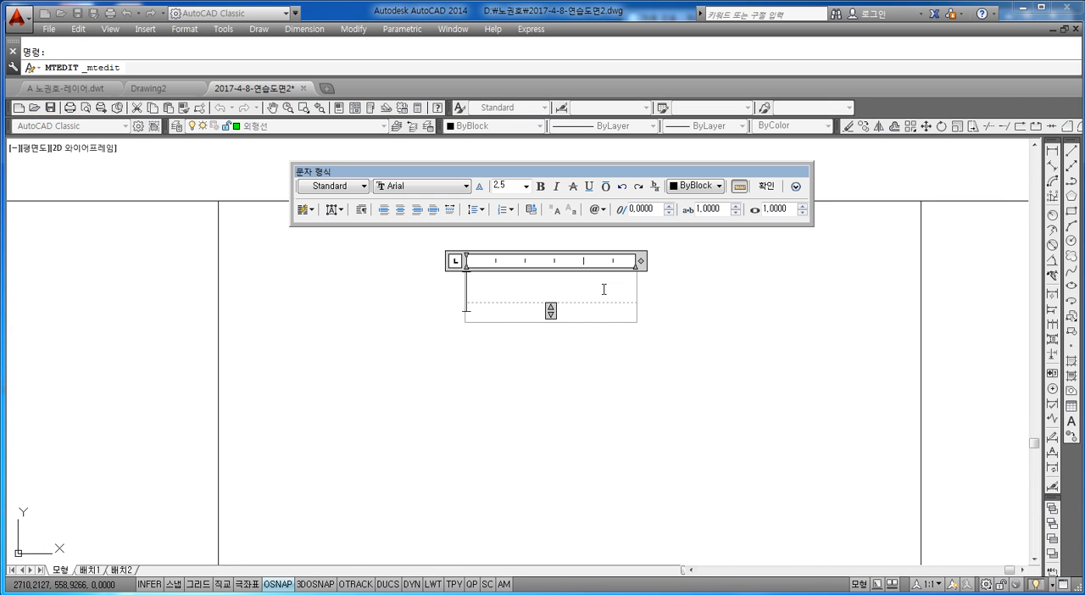
pyautogui.write('A D')
pyautogui.press('BackSpace')
pyautogui.write('엔터')
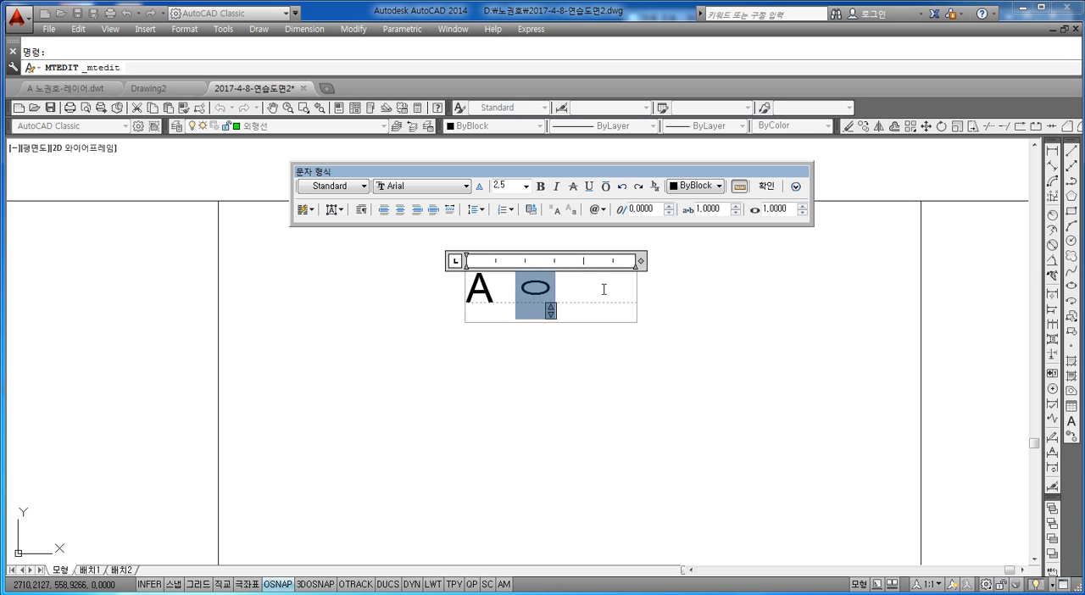
pyautogui.press('Return')
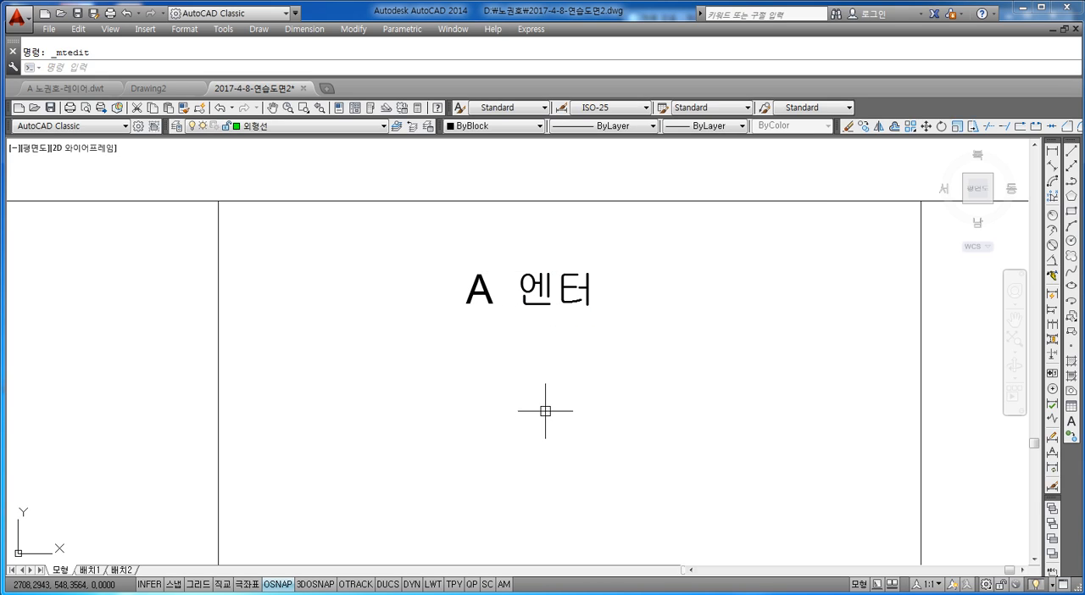
pyautogui.doubleClick(530, 299)
pyautogui.press('Escape')
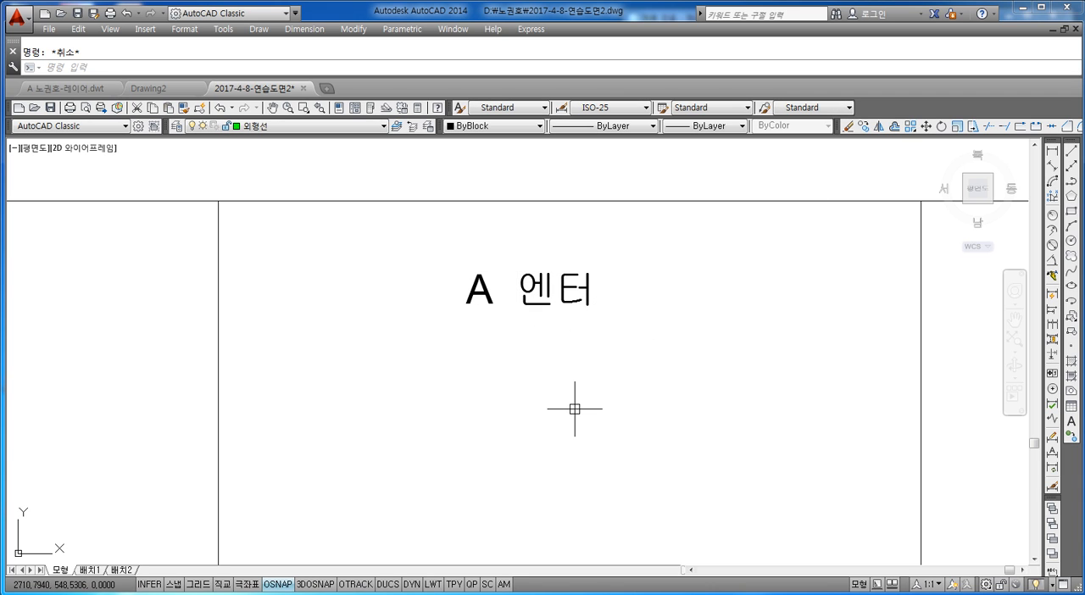
pyautogui.press('Return')
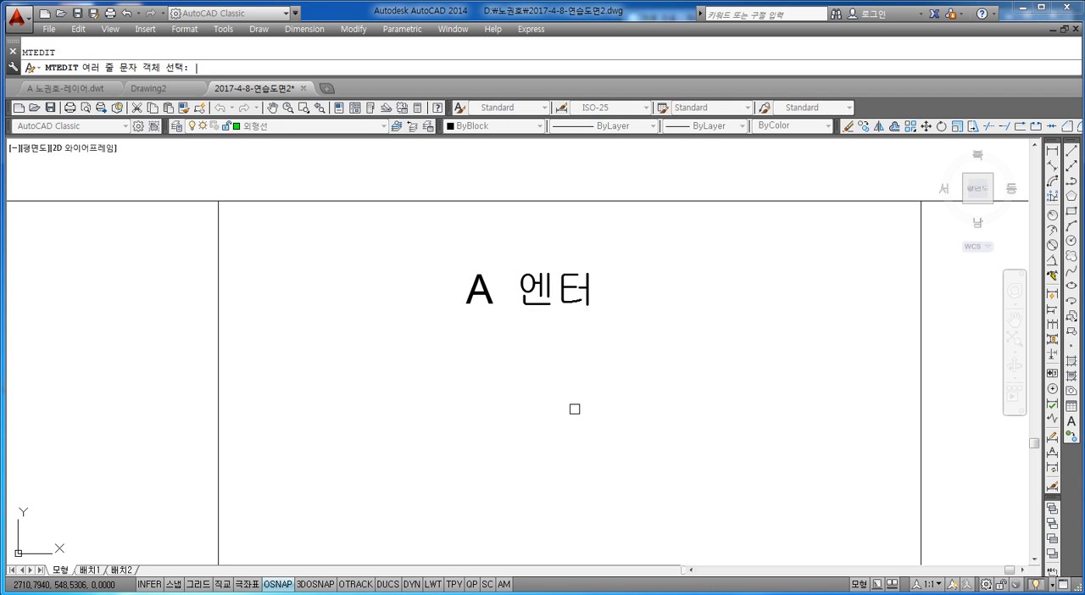
pyautogui.press('Escape')
pyautogui.write('a')
pyautogui.press('Return')
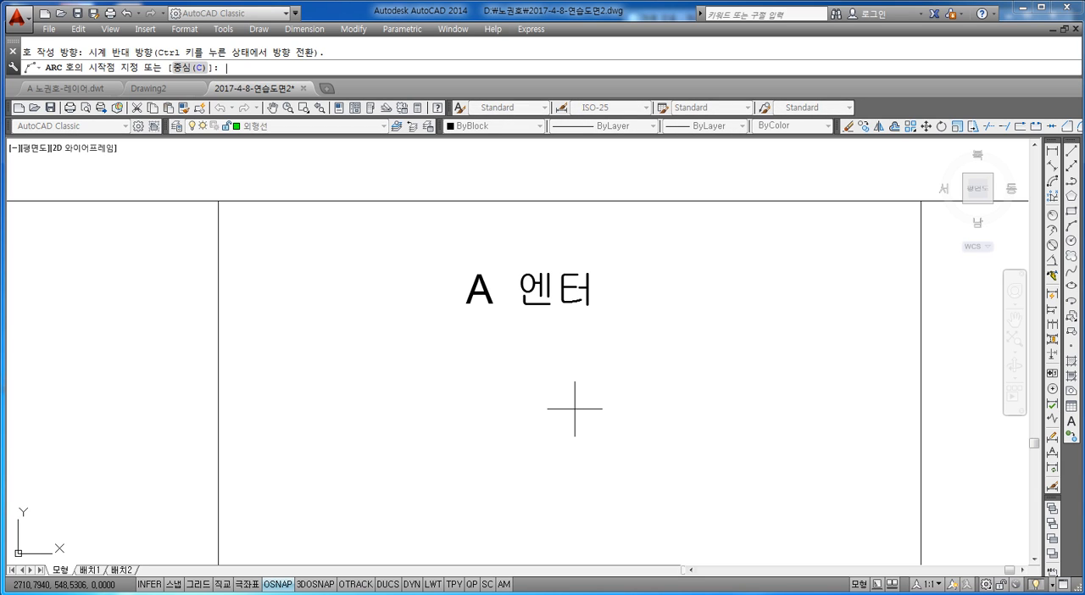
pyautogui.press('Escape')
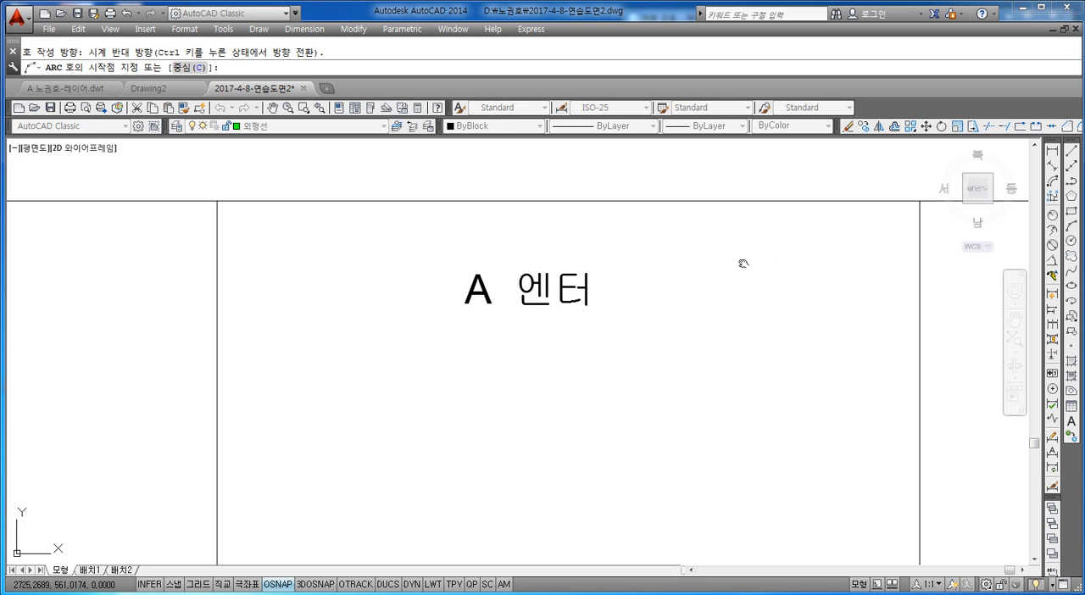
pyautogui.scroll(-2, 745, 271)
pyautogui.press('Escape')
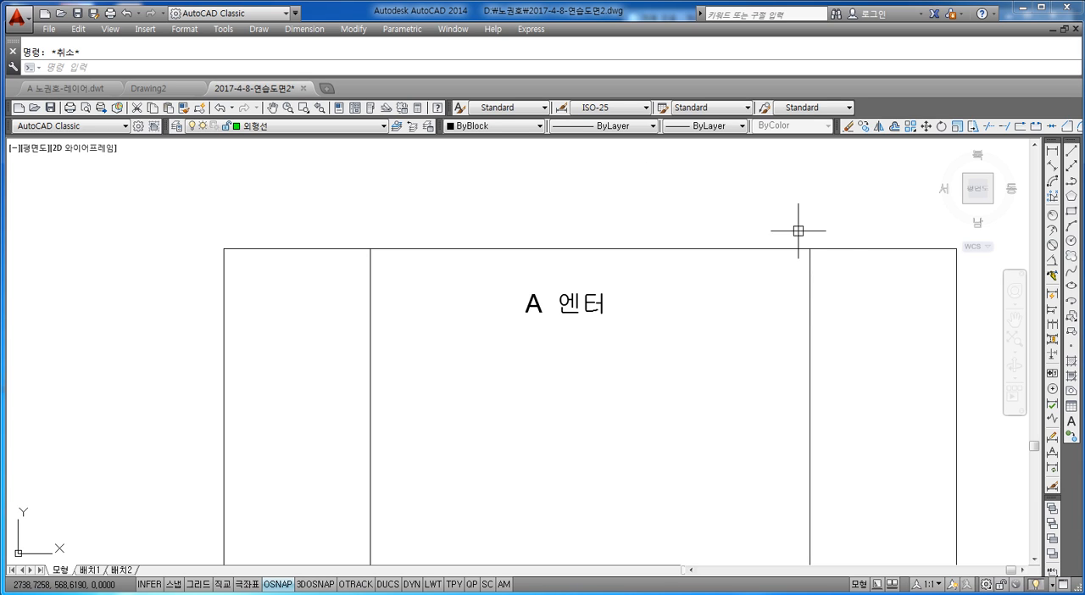
pyautogui.write('a')
pyautogui.press('Return')
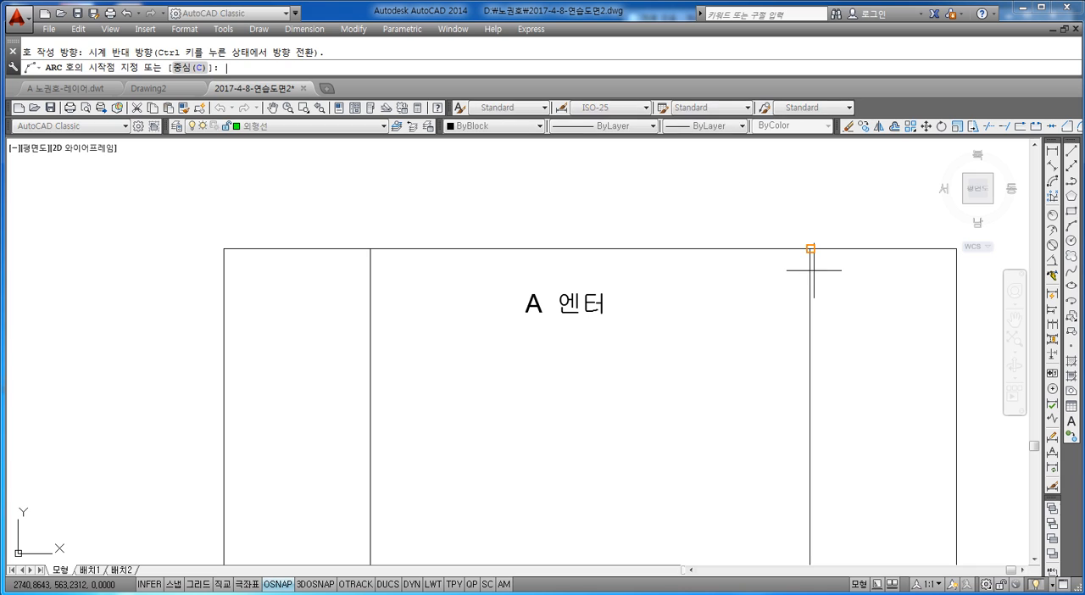
pyautogui.click(810, 248)
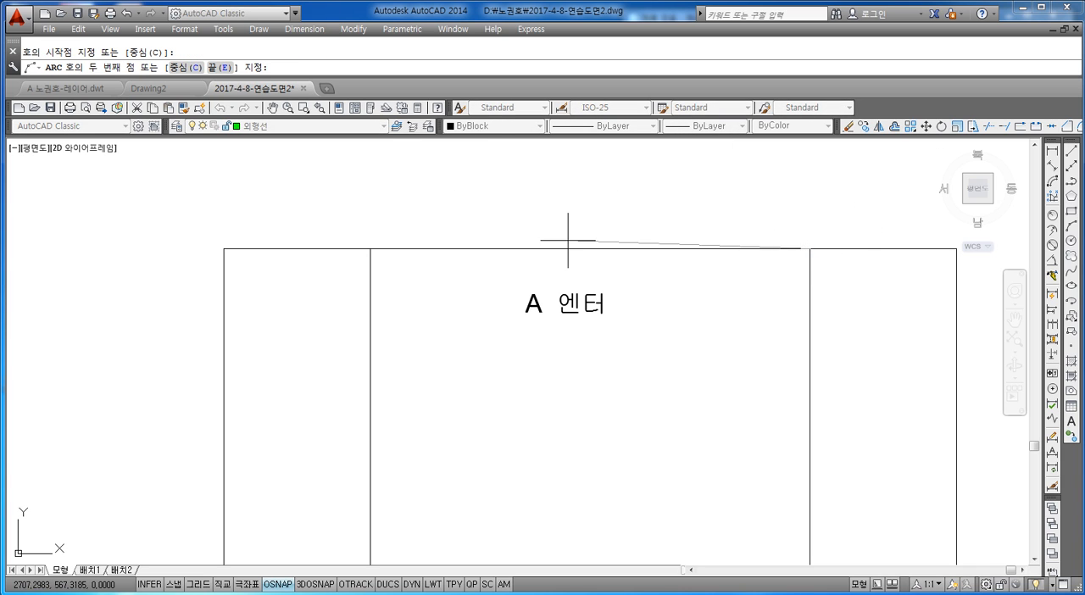
pyautogui.press('Escape')
# Add a second line reading "오른쪽 점 클릭" to the "A 엔터" note inside the square.
pyautogui.doubleClick(574, 305)
pyautogui.press('Return')
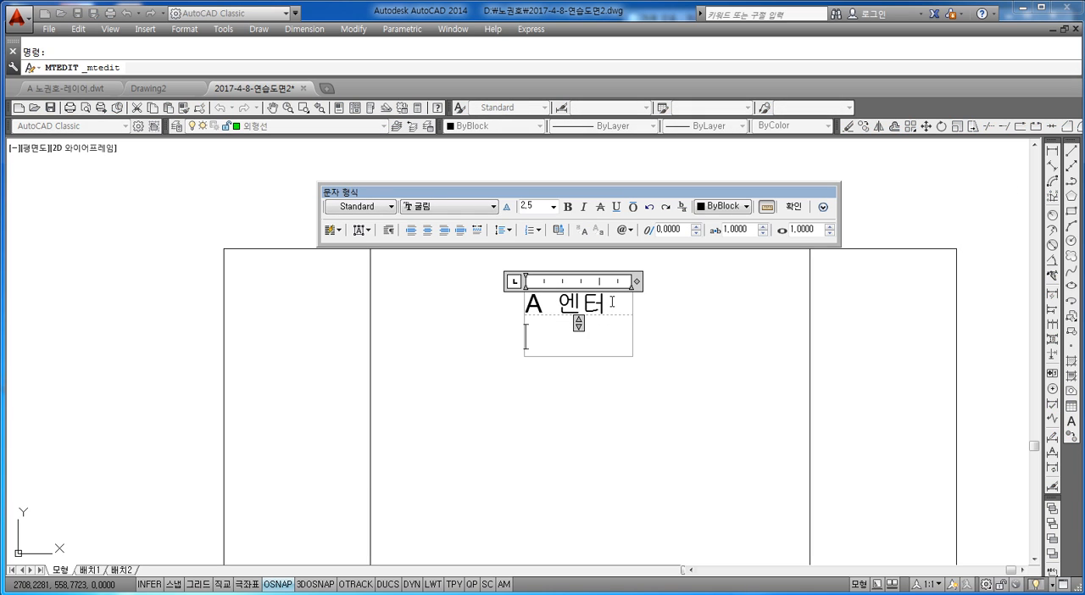
pyautogui.write('DH')
pyautogui.press('BackSpace')
pyautogui.press('BackSpace')
pyautogui.write('오른쪽 점 클ㄹ')
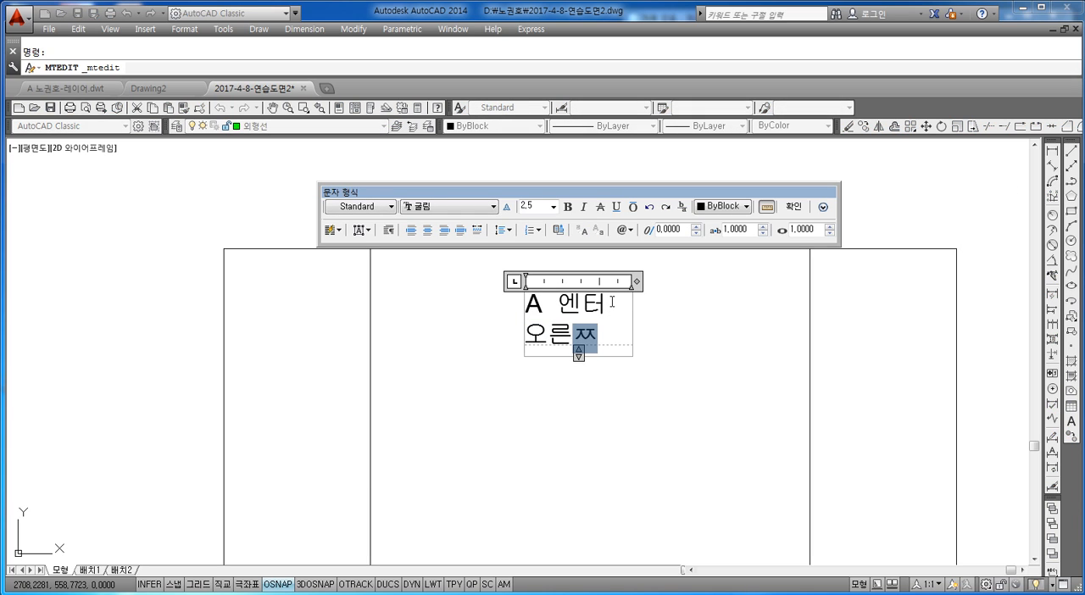
pyautogui.write('ㅣㄱ')
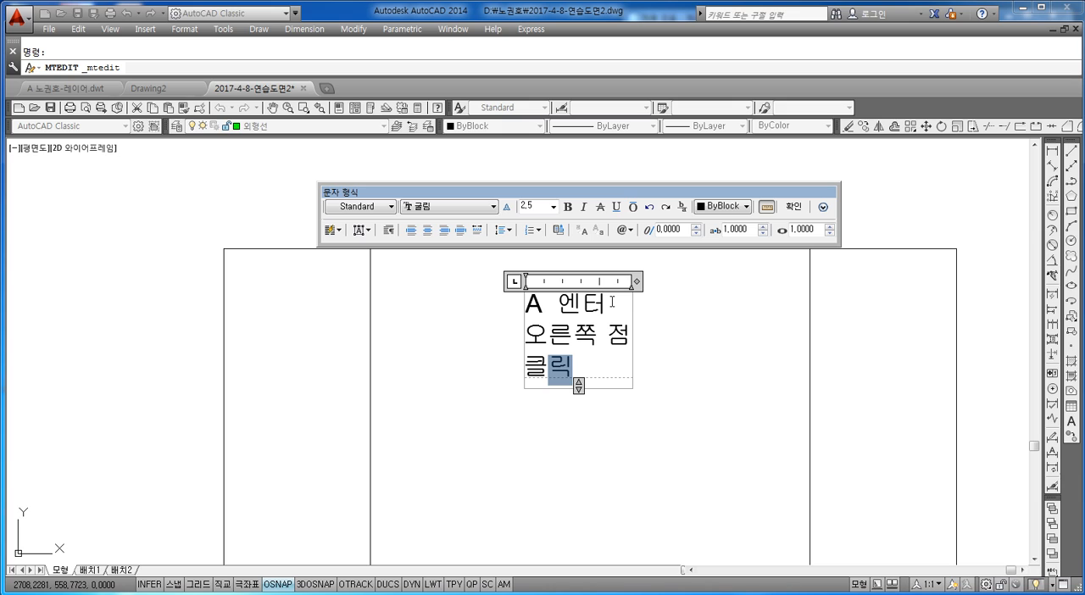
# Widen the note's text frame so each entry fits on one line and add a third line, "E 엔터".
pyautogui.moveTo(637, 281); pyautogui.dragTo(790, 281)
pyautogui.press('Return')
pyautogui.write('ㄷ')
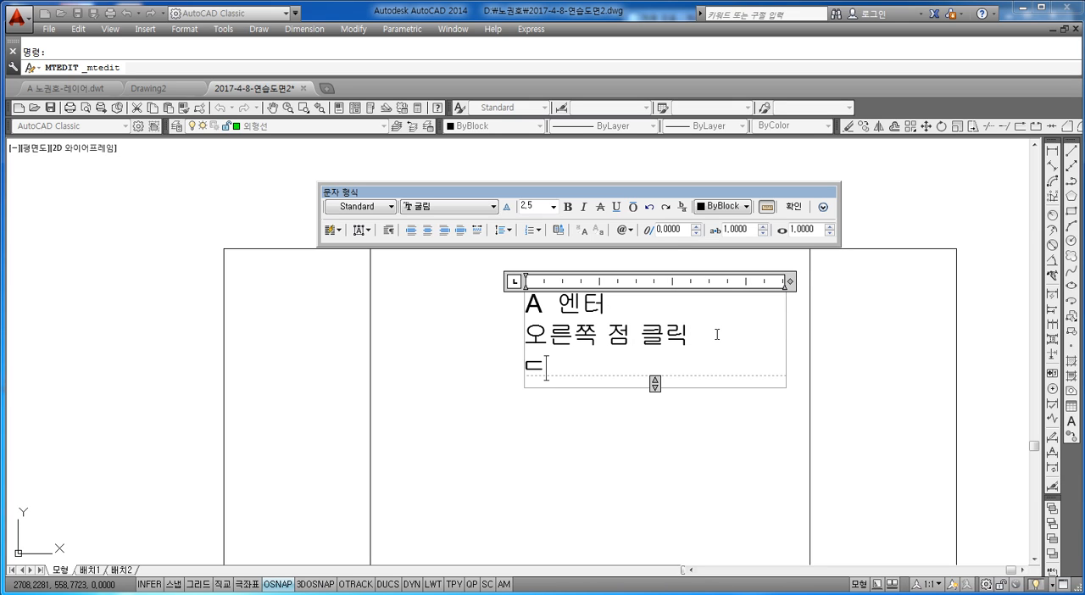
pyautogui.press('BackSpace')
pyautogui.write('E DP')
pyautogui.press('BackSpace')
pyautogui.press('BackSpace')
pyautogui.write('엔터')
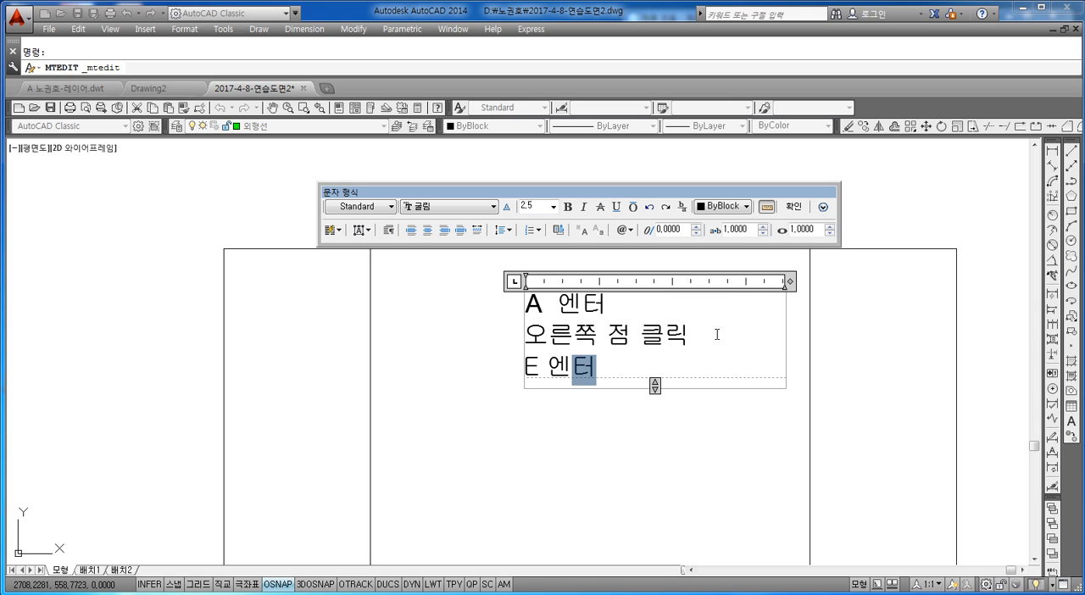
# Add a fourth line reading "왼쪽 점 클릭" to the note.
pyautogui.press('Return')
pyautogui.write('왼쪽')
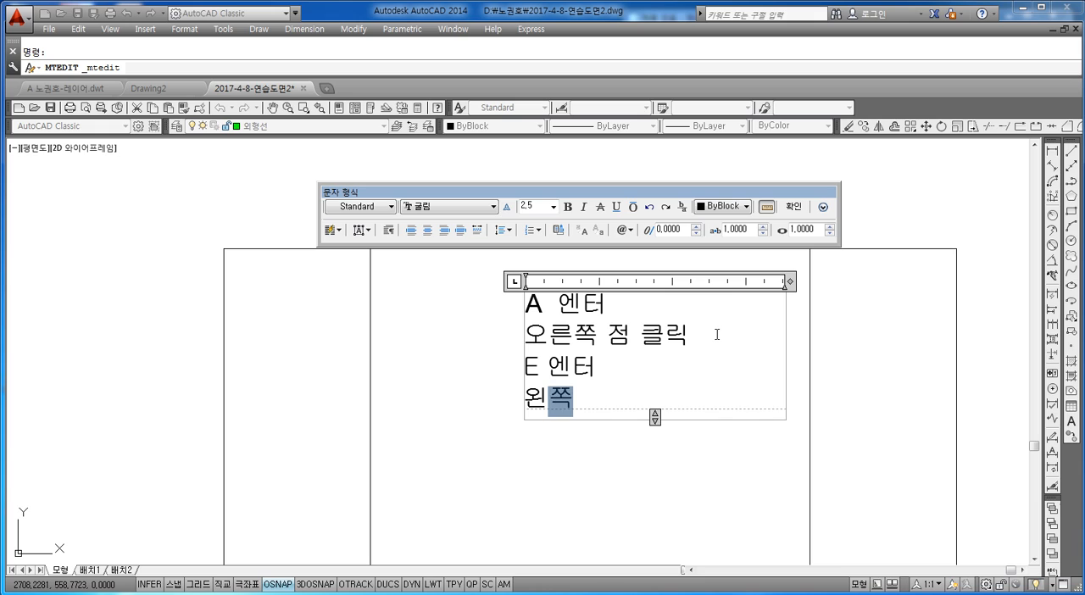
pyautogui.write('점 크ㄹ릭')
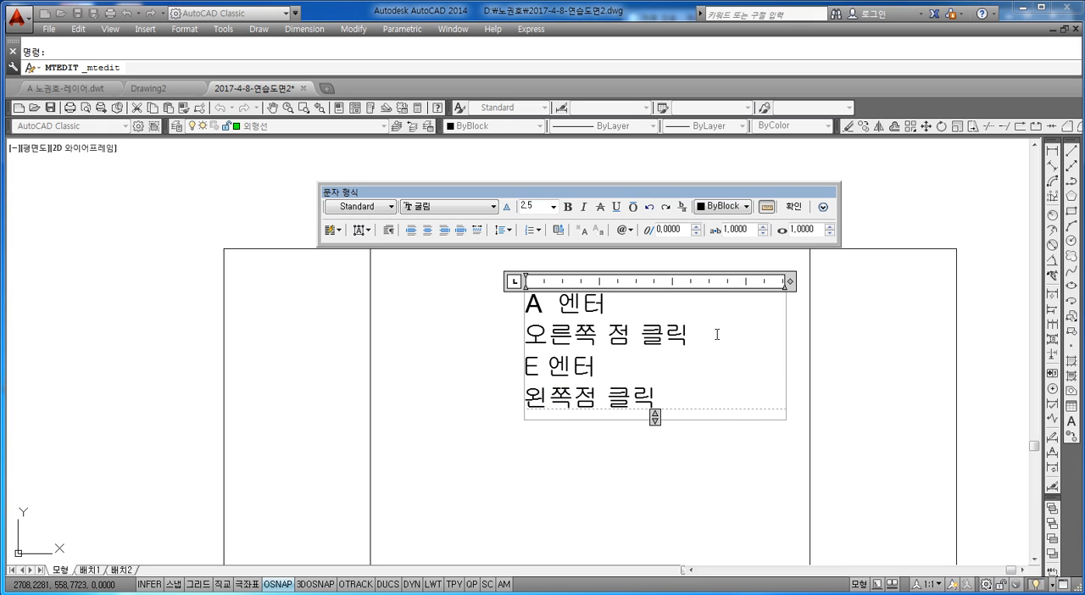
pyautogui.click(572, 398)
pyautogui.write('\\')
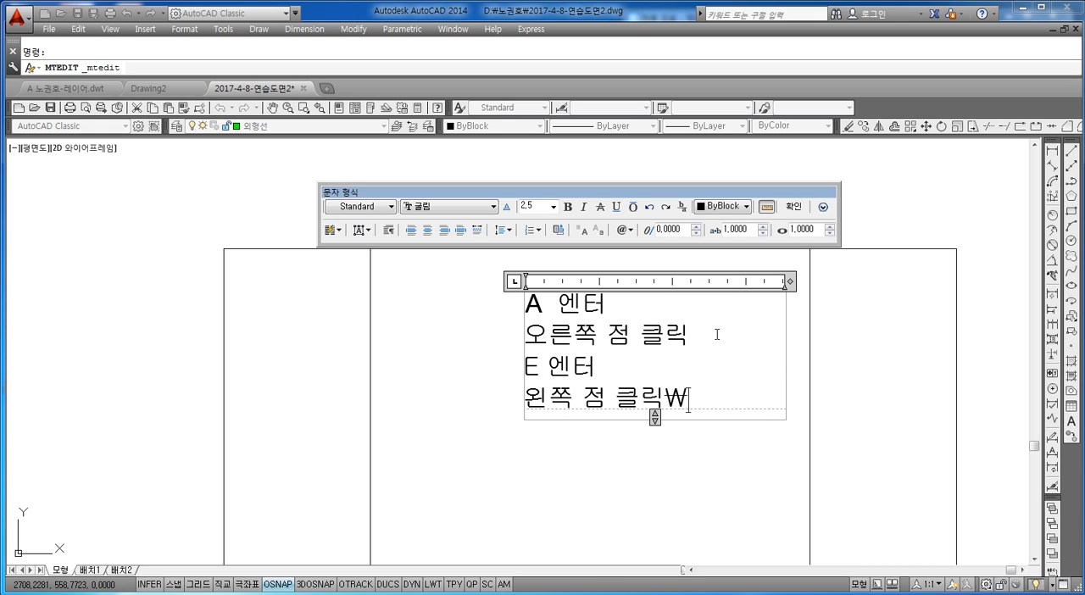
pyautogui.press('BackSpace')
# Add a fifth line reading "R 엔터" to the note.
pyautogui.press('Return')
pyautogui.write('R앤')
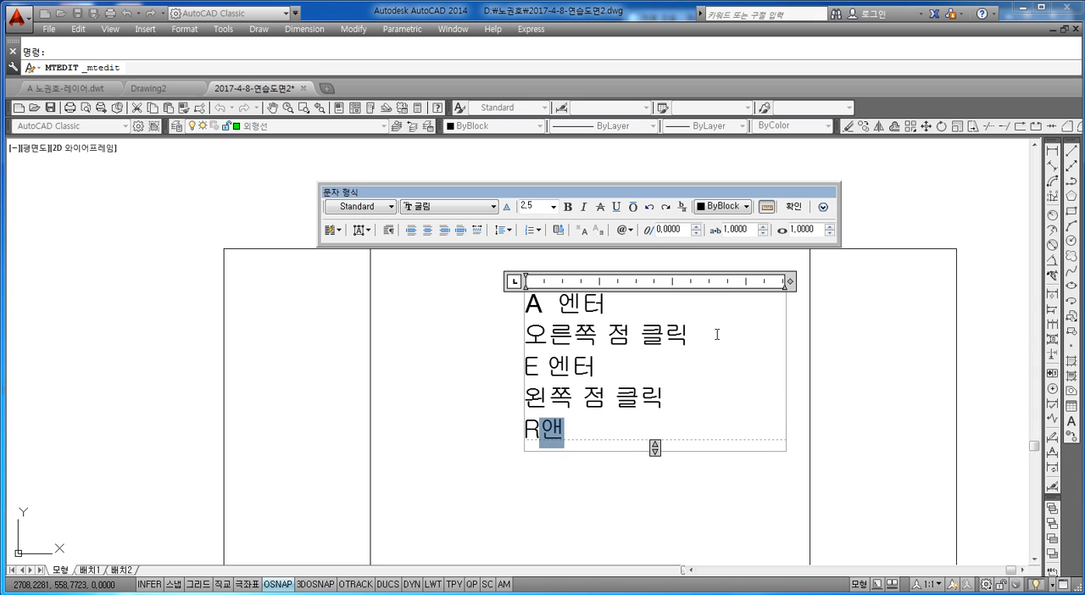
pyautogui.press('BackSpace')
pyautogui.press('BackSpace')
pyautogui.write('ㅇ')
pyautogui.press('BackSpace')
pyautogui.write('엔터')
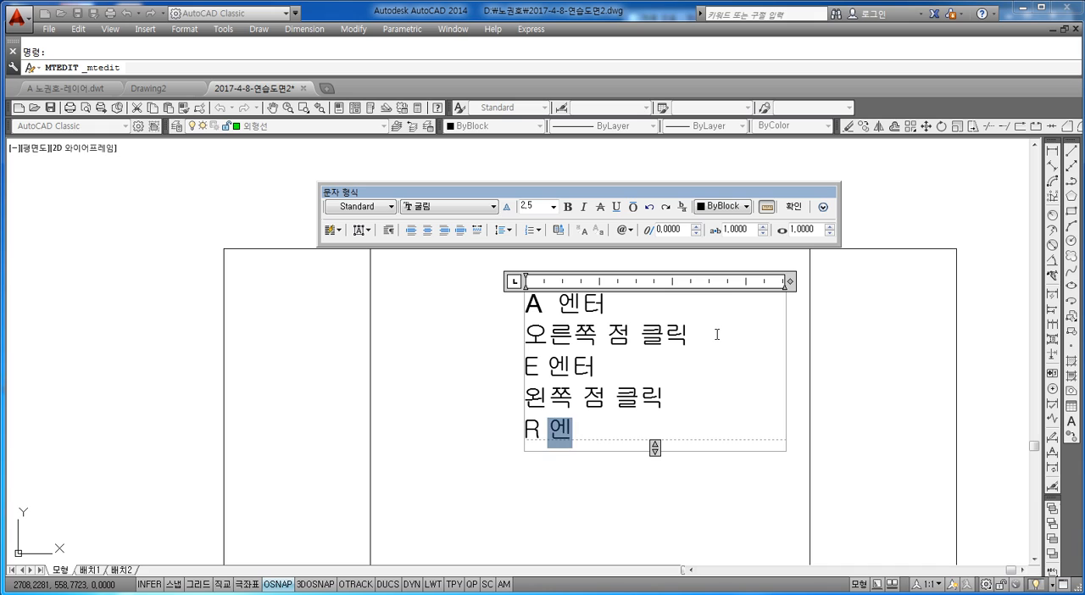
# Add a final line reading "150 엔터" to the note and finish the text edit.
pyautogui.press('Return')
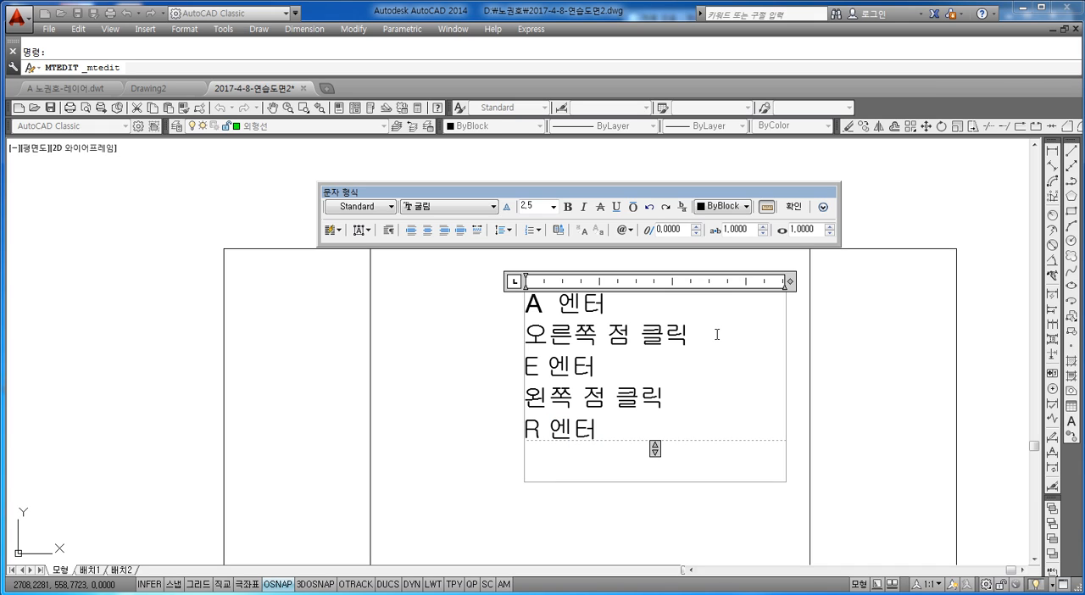
pyautogui.write('150')
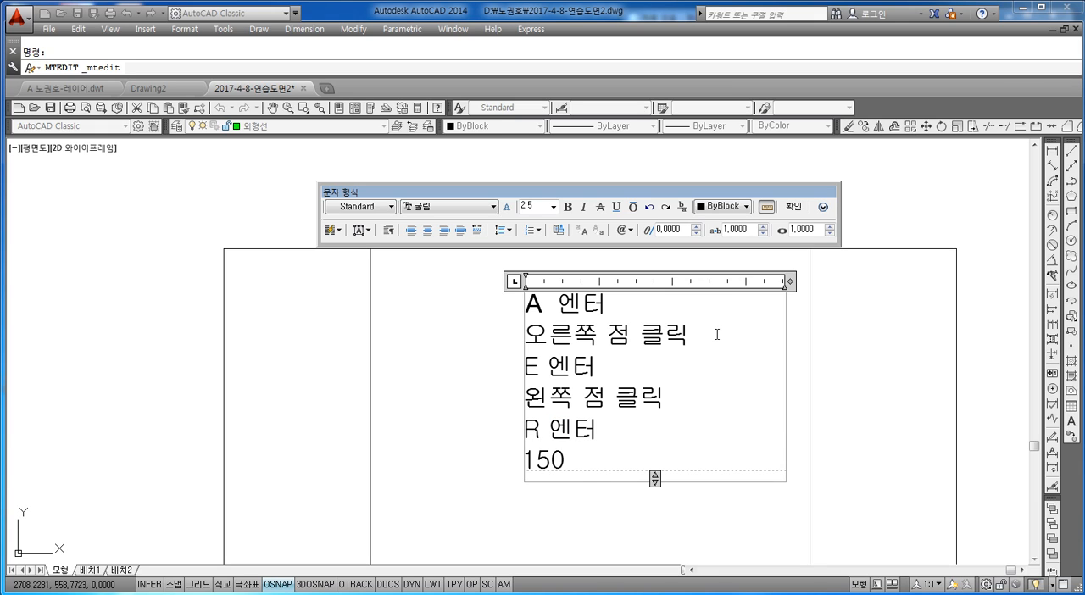
pyautogui.write(' DP')
pyautogui.press('BackSpace')
pyautogui.press('BackSpace')
pyautogui.press('Hangul')
pyautogui.write('엔터')
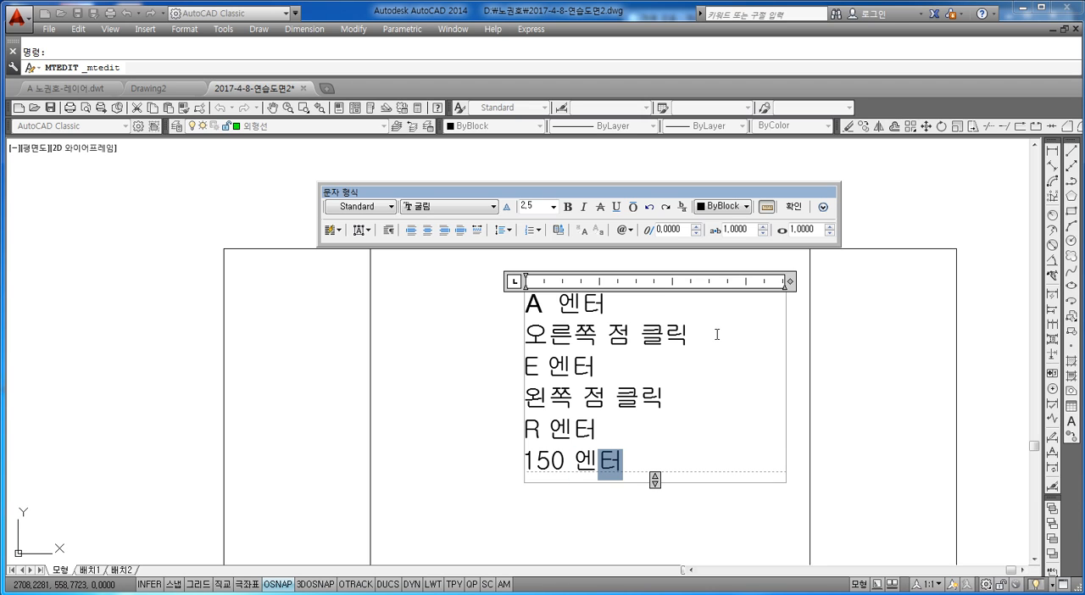
pyautogui.click(495, 340)
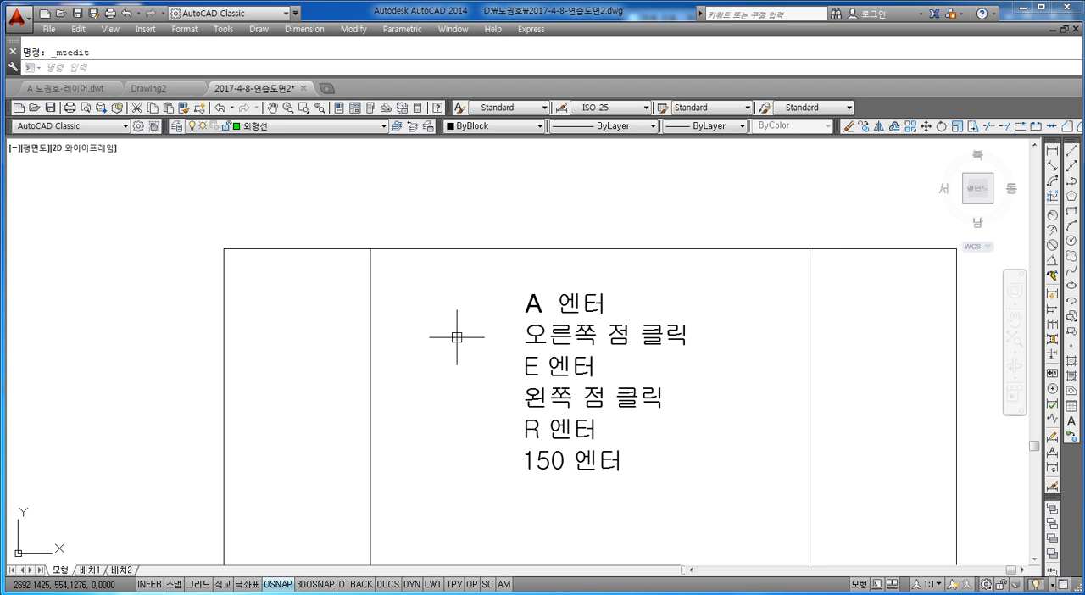
pyautogui.press('Escape')
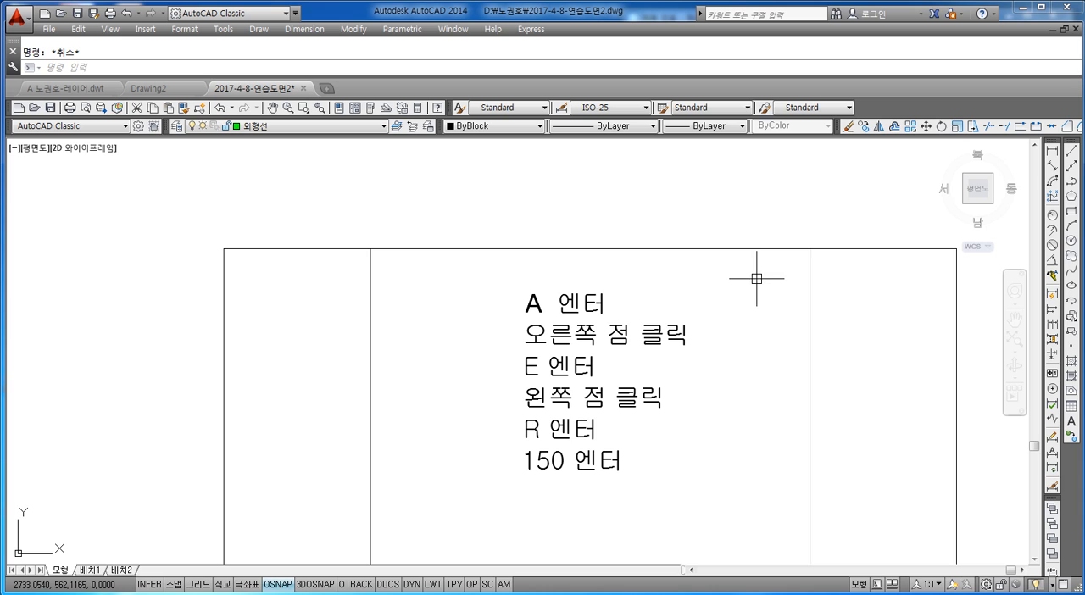
# Draw an arc above the square from the right offset line's upper end to the left one's, using the End option and radius 150.
pyautogui.press('Return')
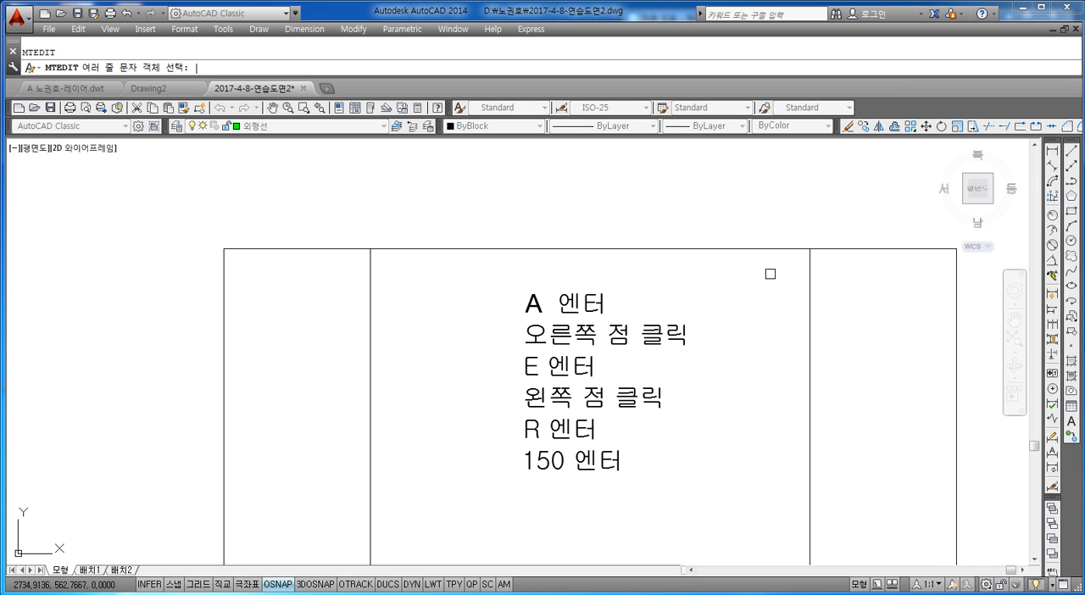
pyautogui.press('Escape')
pyautogui.write('a')
pyautogui.press('Return')
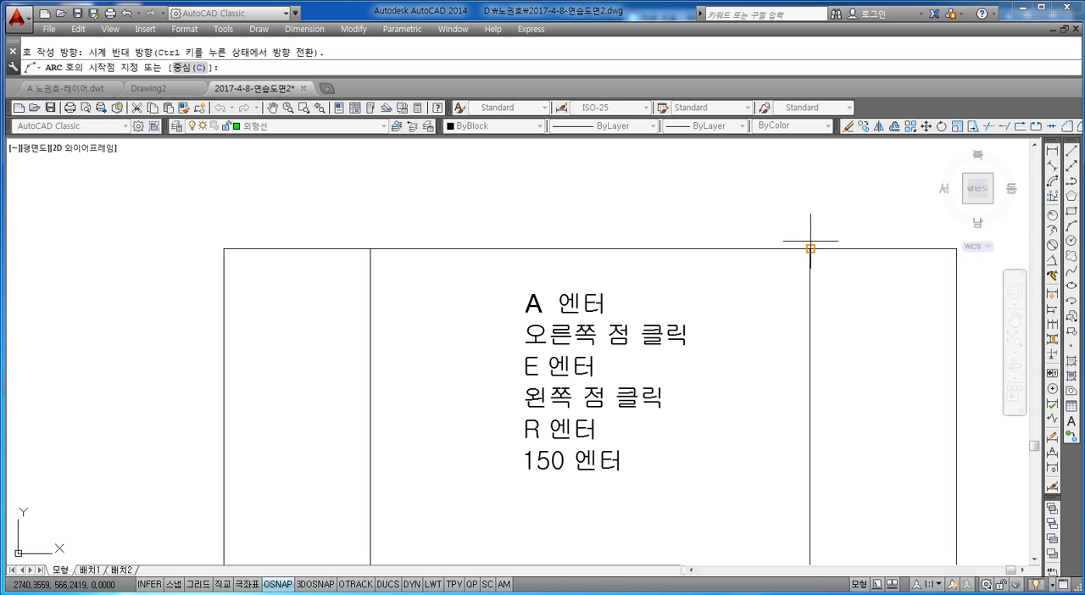
pyautogui.click(810, 247)
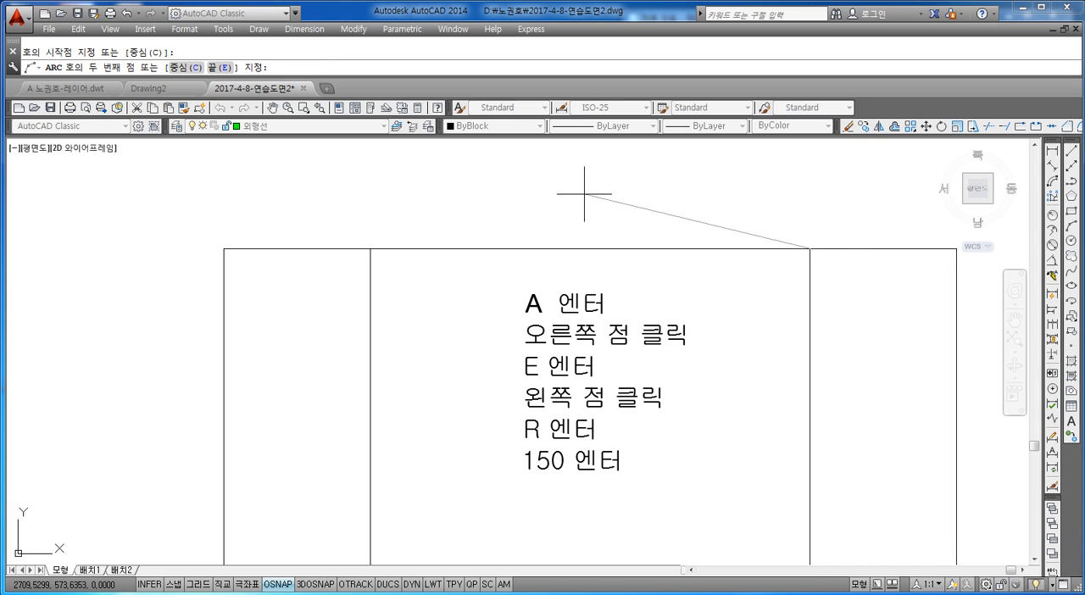
pyautogui.write('E')
pyautogui.press('Return')
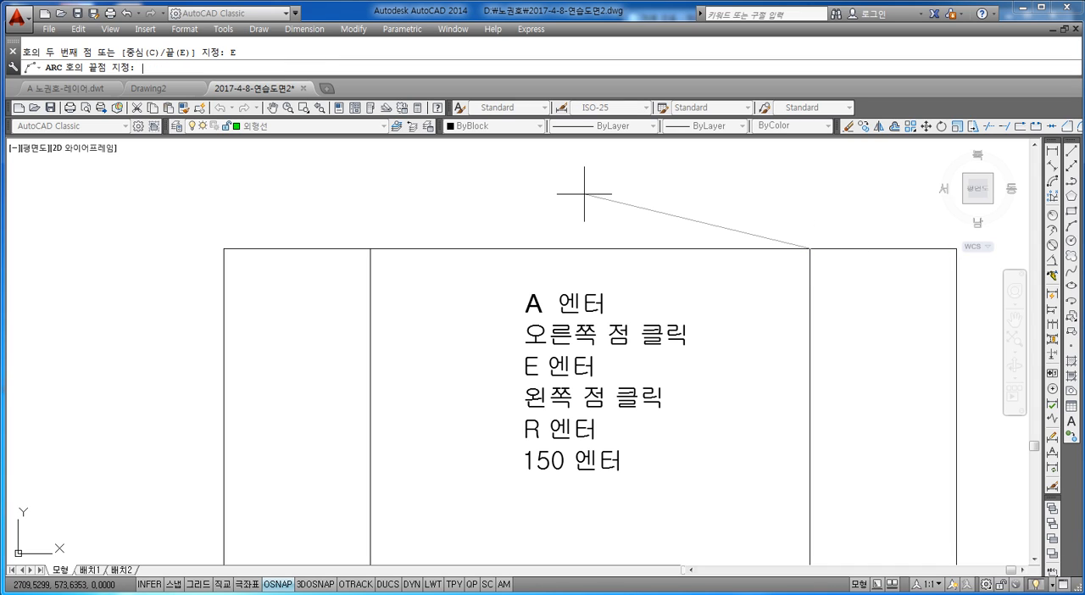
pyautogui.click(369, 248)
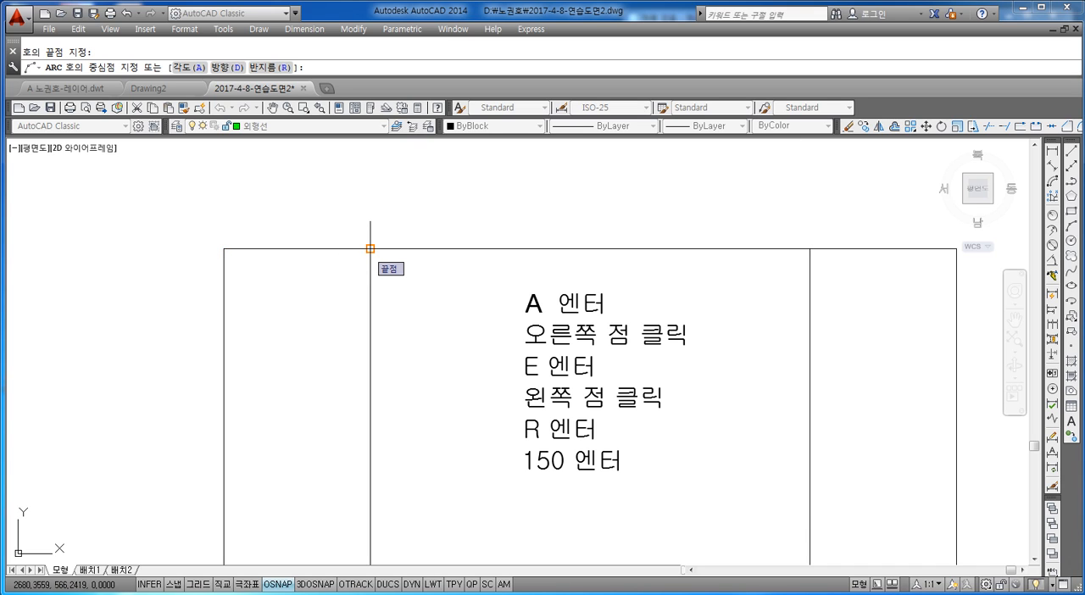
pyautogui.write('R')
pyautogui.press('Return')
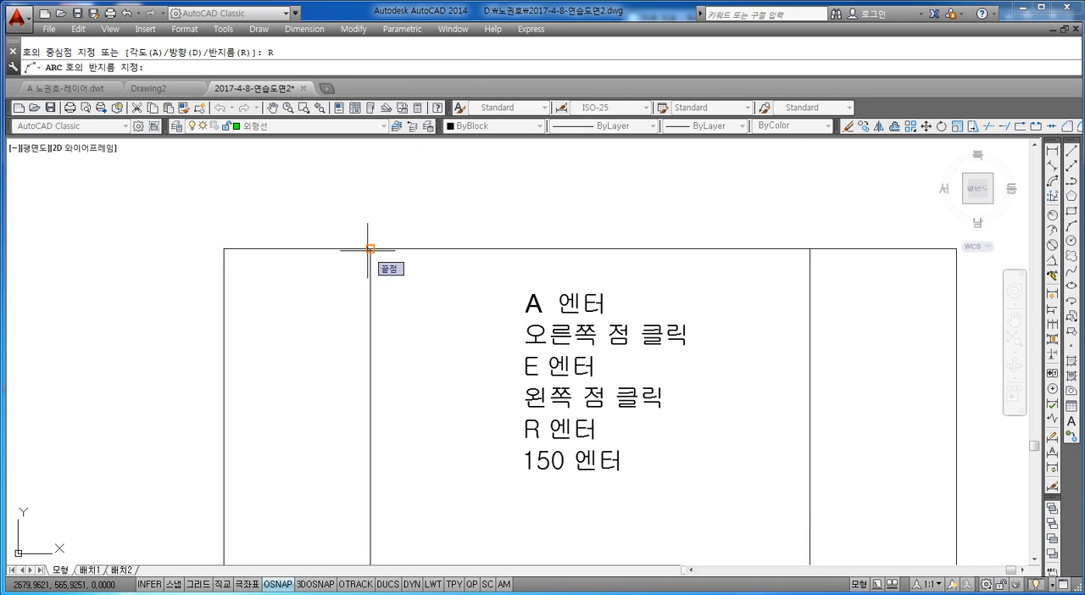
pyautogui.write('150')
pyautogui.press('Return')
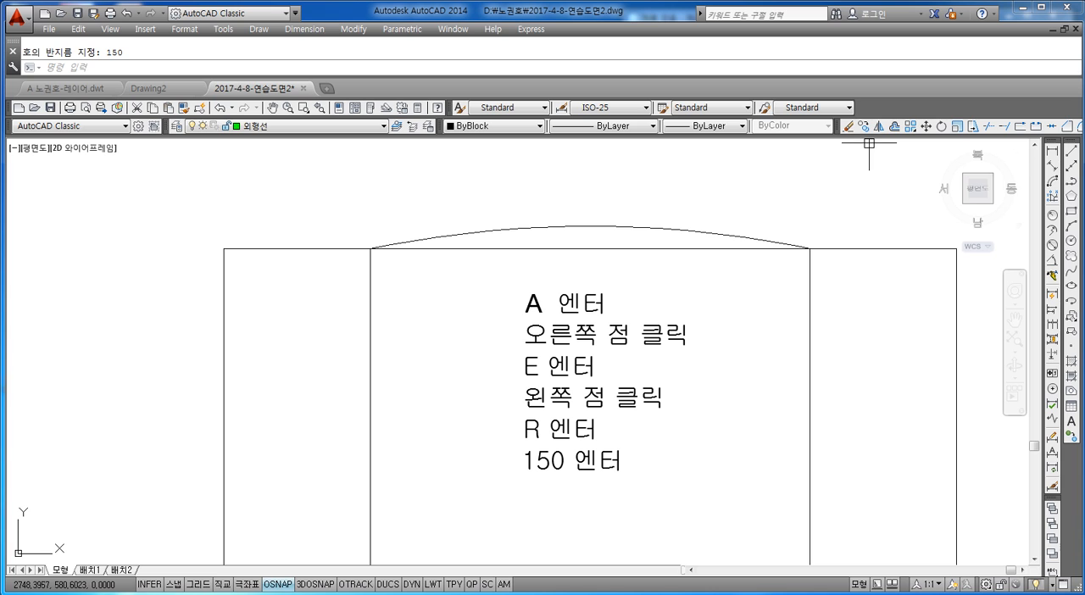
# Add a radius dimension to the new arc, placing its text above the arc, right of the middle.
pyautogui.click(1053, 217)
pyautogui.click(671, 230)
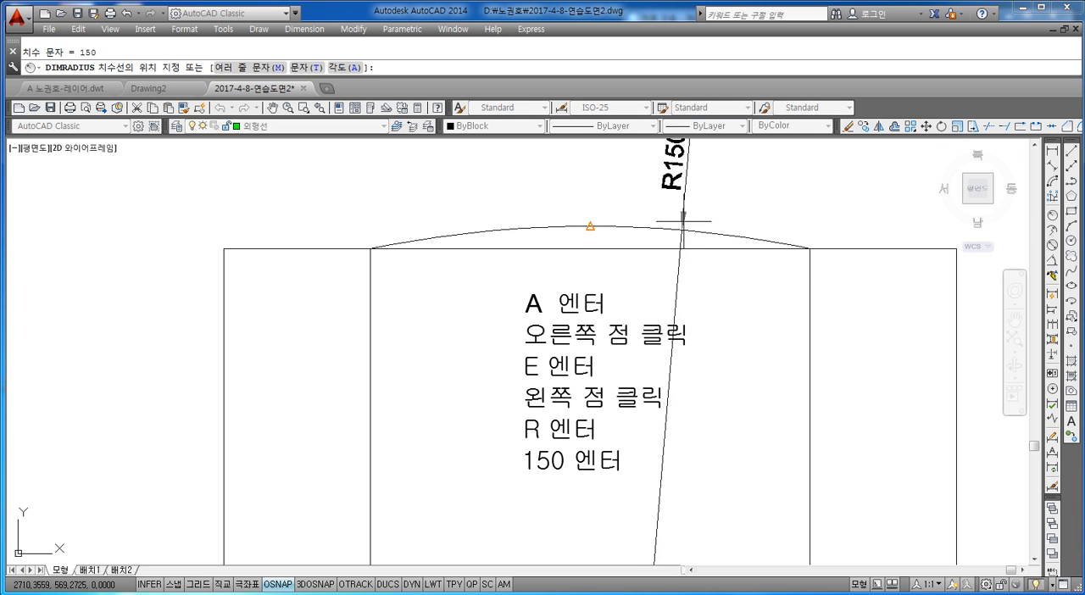
pyautogui.scroll(-3, 760, 225)
pyautogui.moveTo(760, 225); pyautogui.dragTo(696, 251, button='middle')
pyautogui.scroll(2, 688, 249)
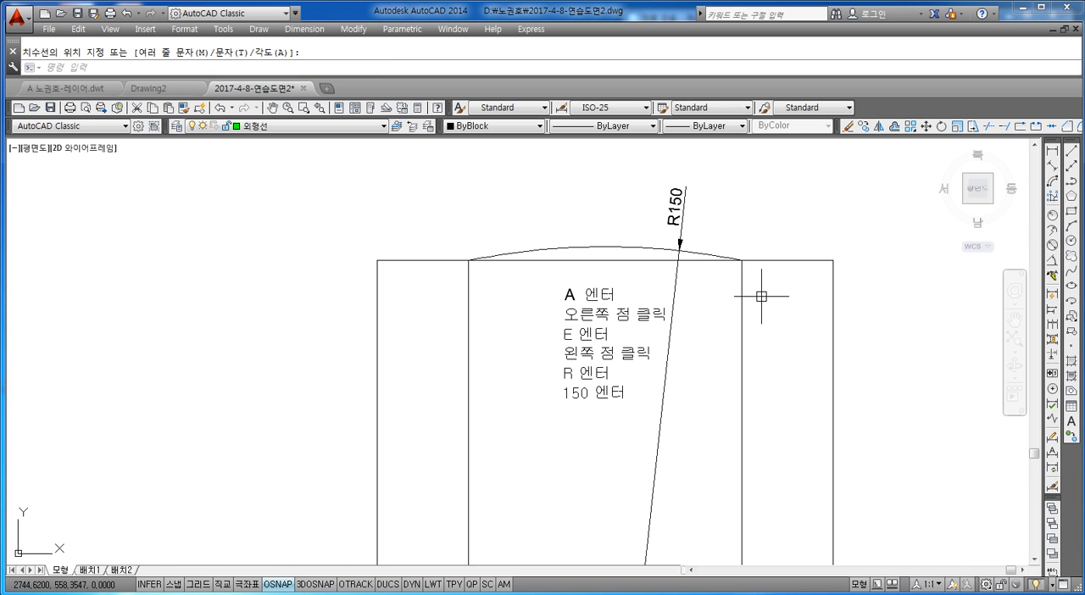
# Move the six-line command note downward and slightly left inside the square, between the offset lines.
pyautogui.moveTo(654, 313); pyautogui.dragTo(634, 293, button='middle')
pyautogui.press('Escape')
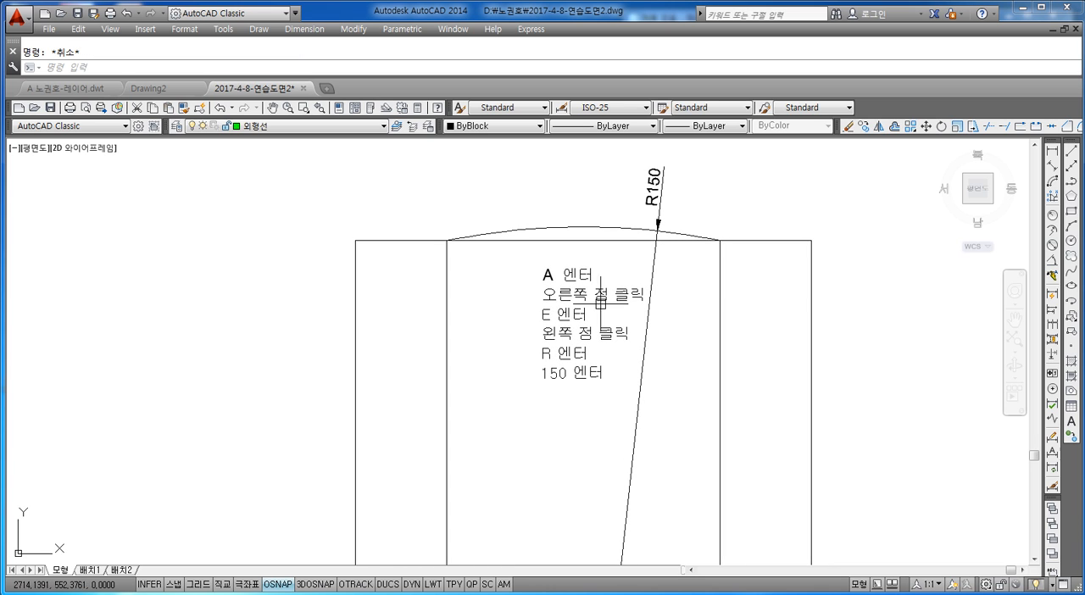
pyautogui.write('M')
pyautogui.press('Return')
pyautogui.click(555, 331)
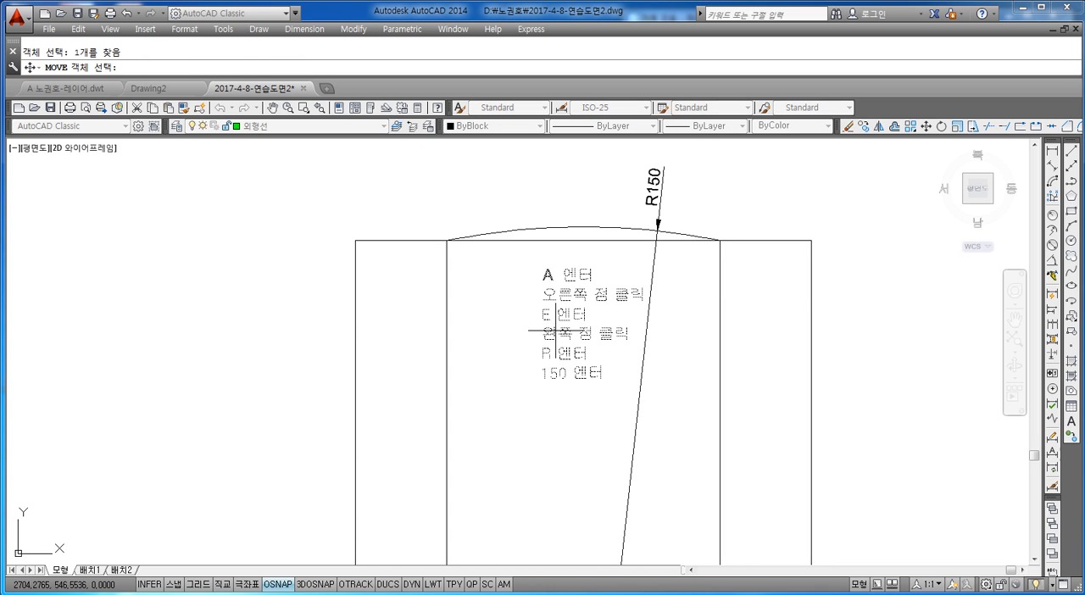
pyautogui.press('Return')
pyautogui.click(578, 264)
pyautogui.click(552, 358)
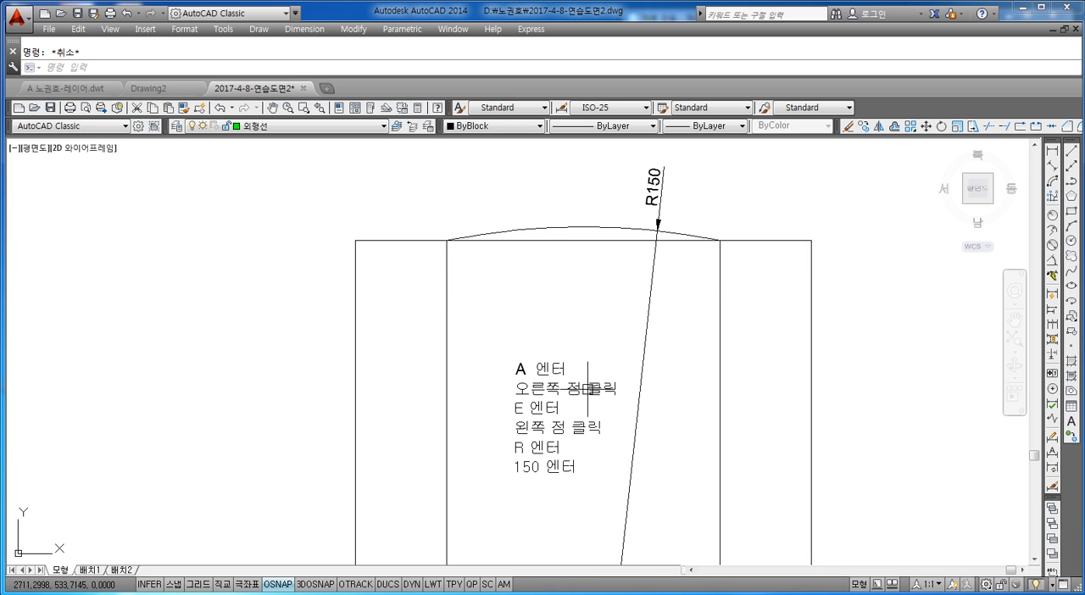
# Change the second line of the command note inside the square to "왼쪽 점 클릭".
pyautogui.click(559, 392)
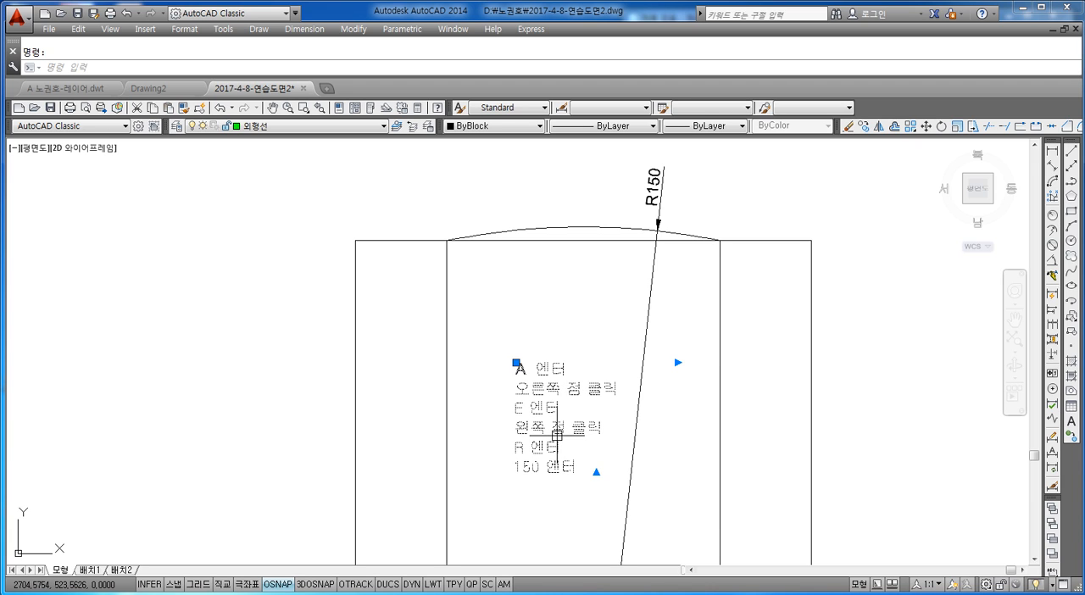
pyautogui.doubleClick(585, 407)
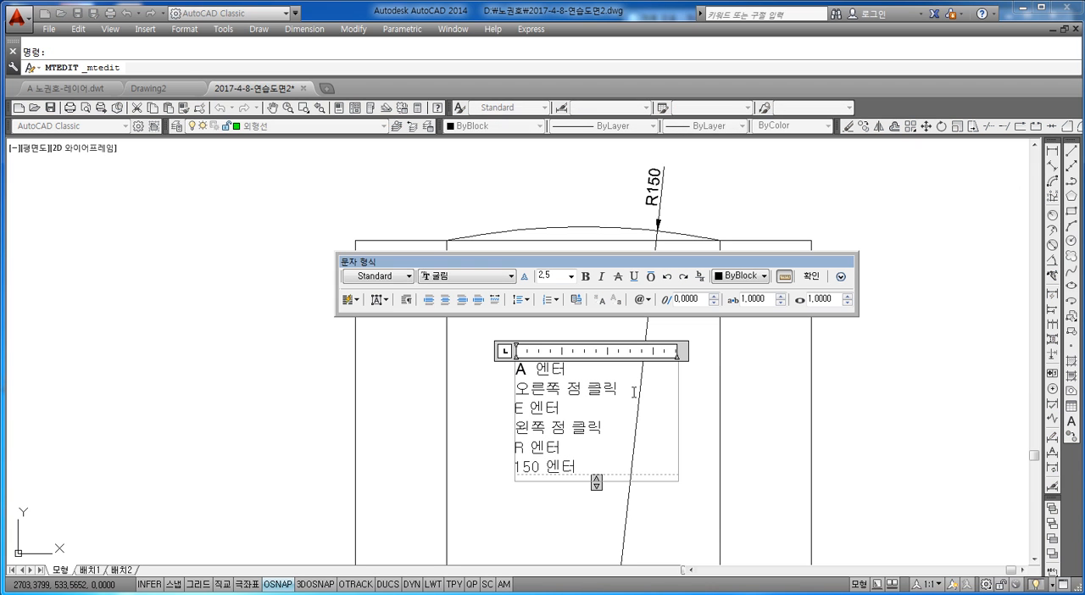
pyautogui.press('Left')
pyautogui.press('BackSpace')
pyautogui.press('BackSpace')
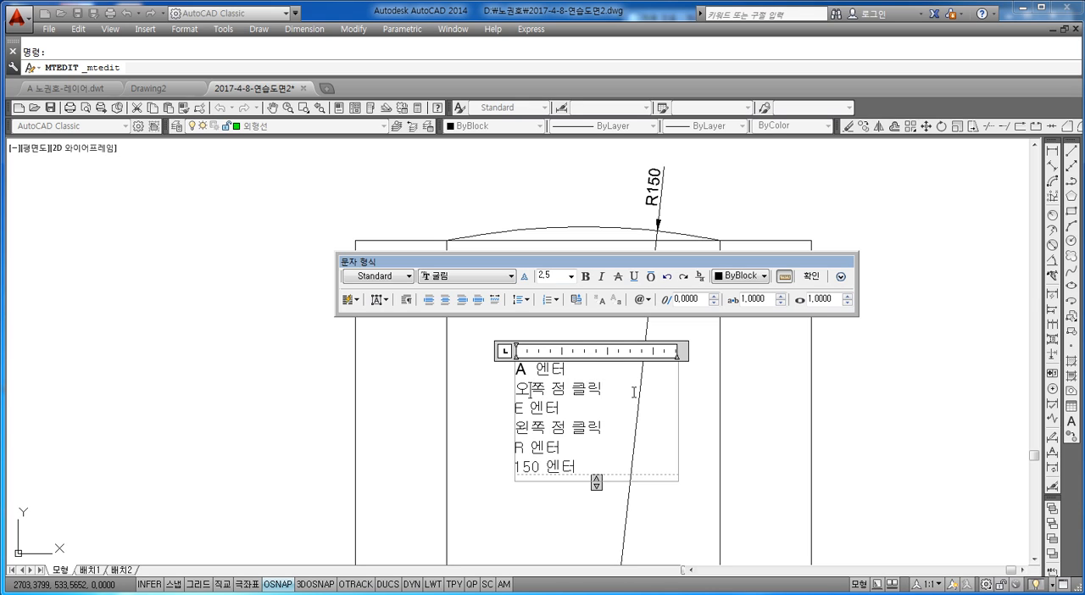
pyautogui.write('DHL')
pyautogui.press('BackSpace')
pyautogui.press('BackSpace')
pyautogui.press('BackSpace')
pyautogui.write('외ㅣㄴ')
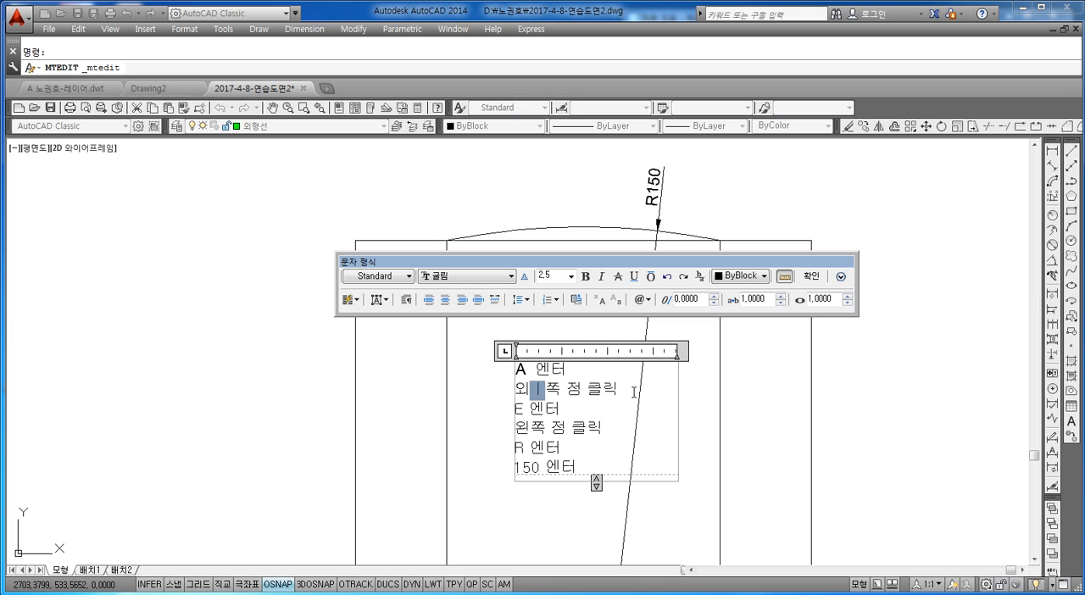
pyautogui.press('BackSpace')
pyautogui.press('BackSpace')
pyautogui.press('BackSpace')
pyautogui.write('왼쪽')
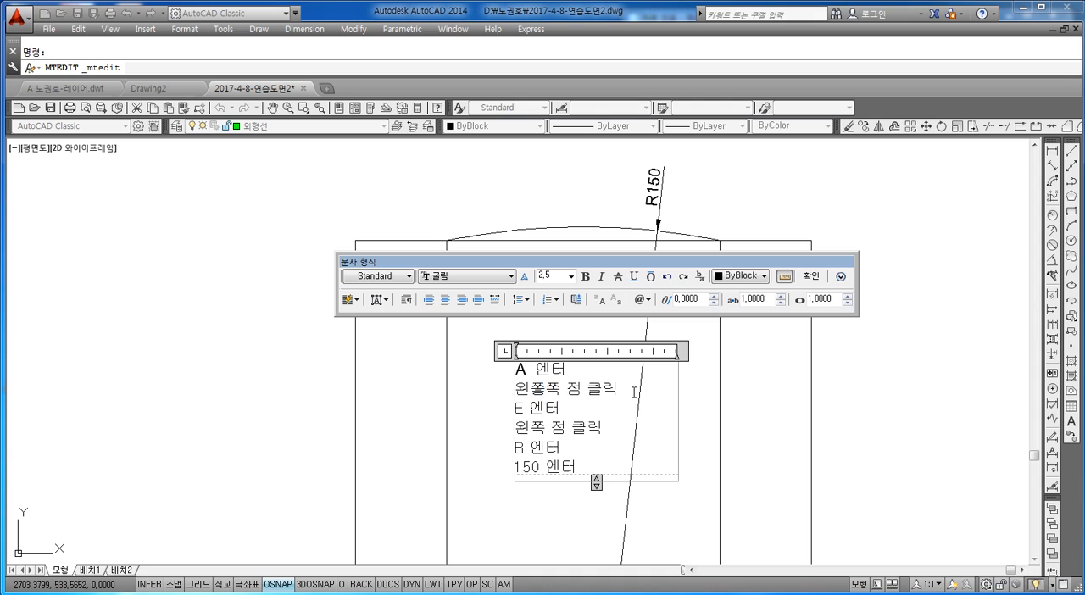
pyautogui.press('BackSpace')
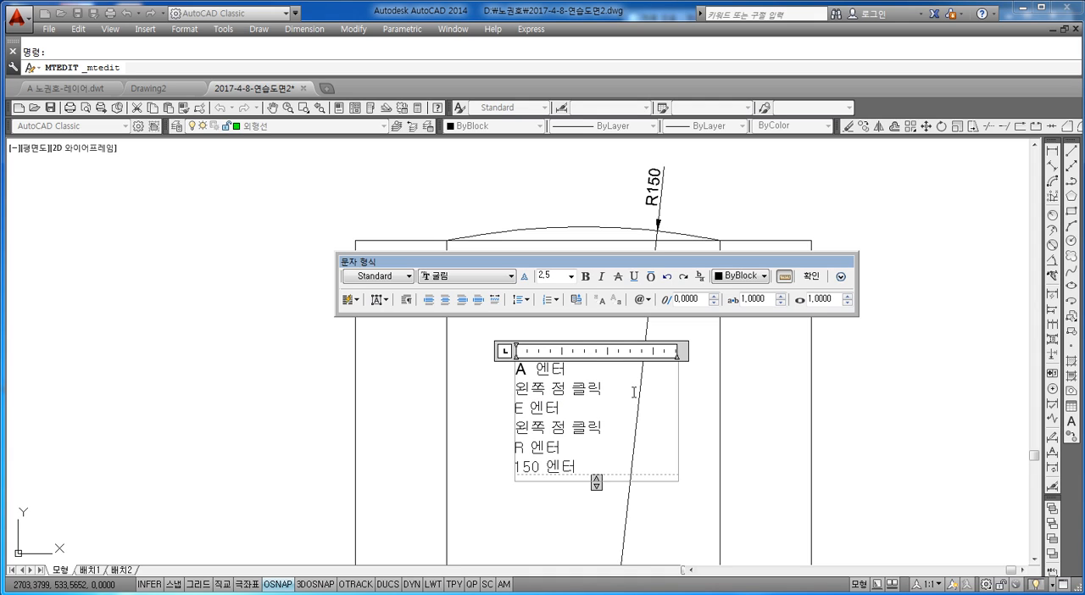
# Change the note's fourth line to "오른쪽 점 클릭" and finish the text edit.
pyautogui.press('BackSpace')
pyautogui.press('BackSpace')
pyautogui.write('오른쪽')
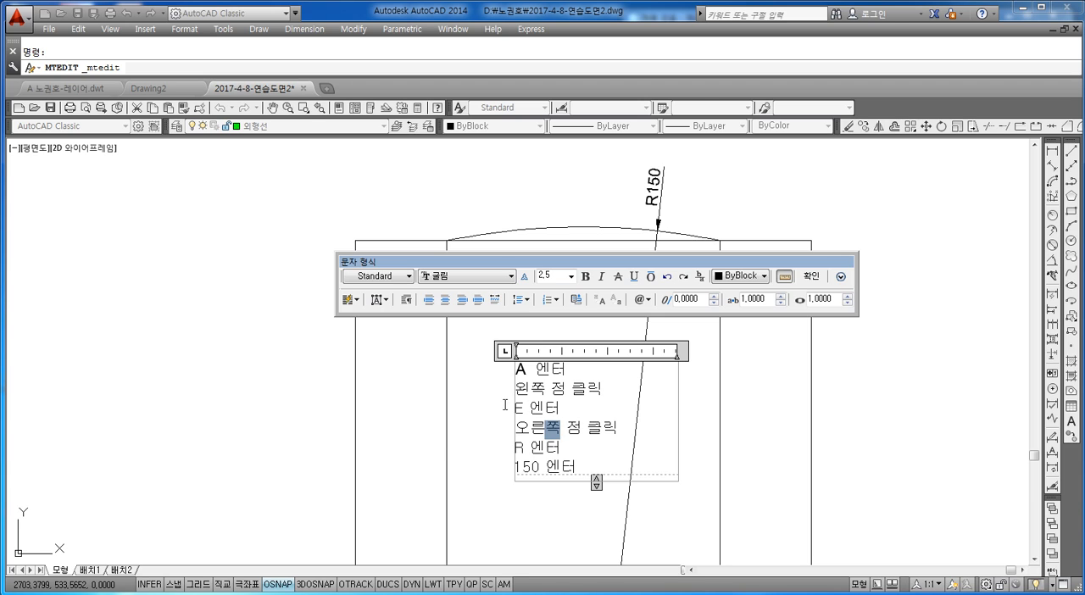
pyautogui.press('Escape')
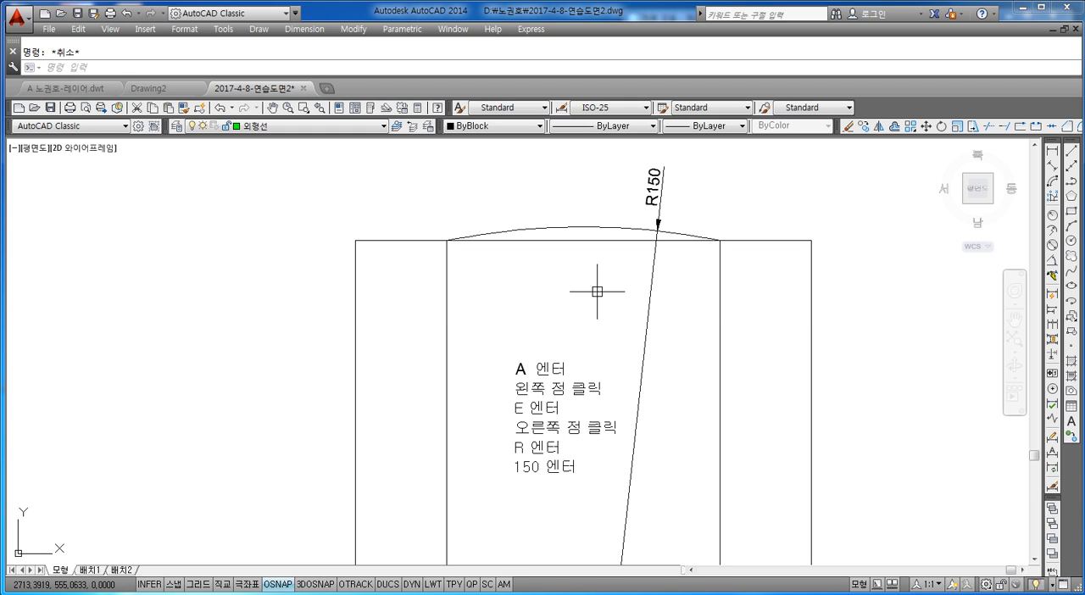
pyautogui.write('mtedit')
pyautogui.press('Return')
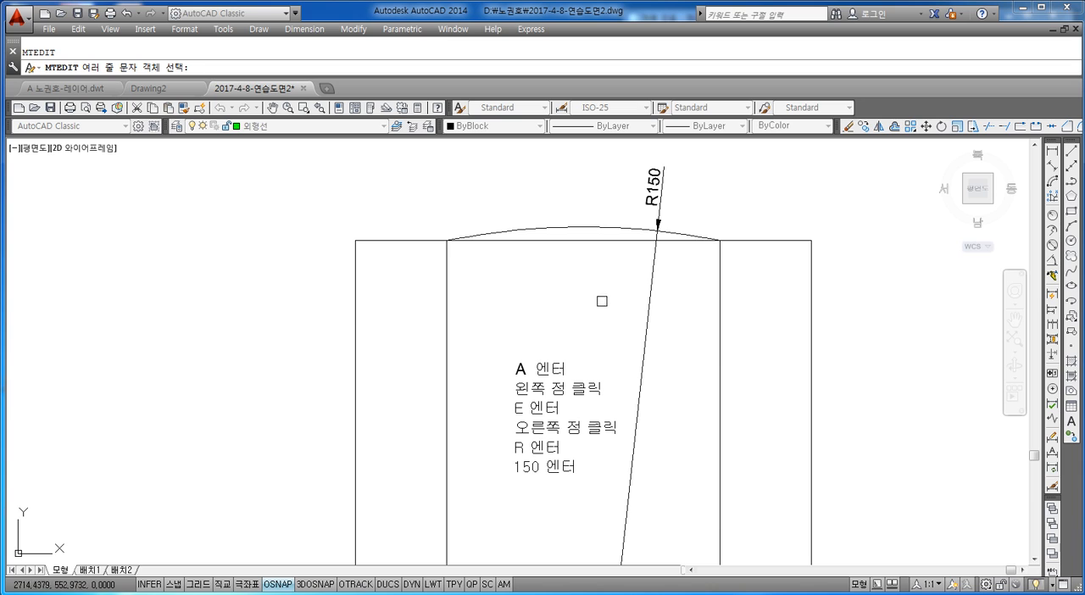
pyautogui.press('Escape')
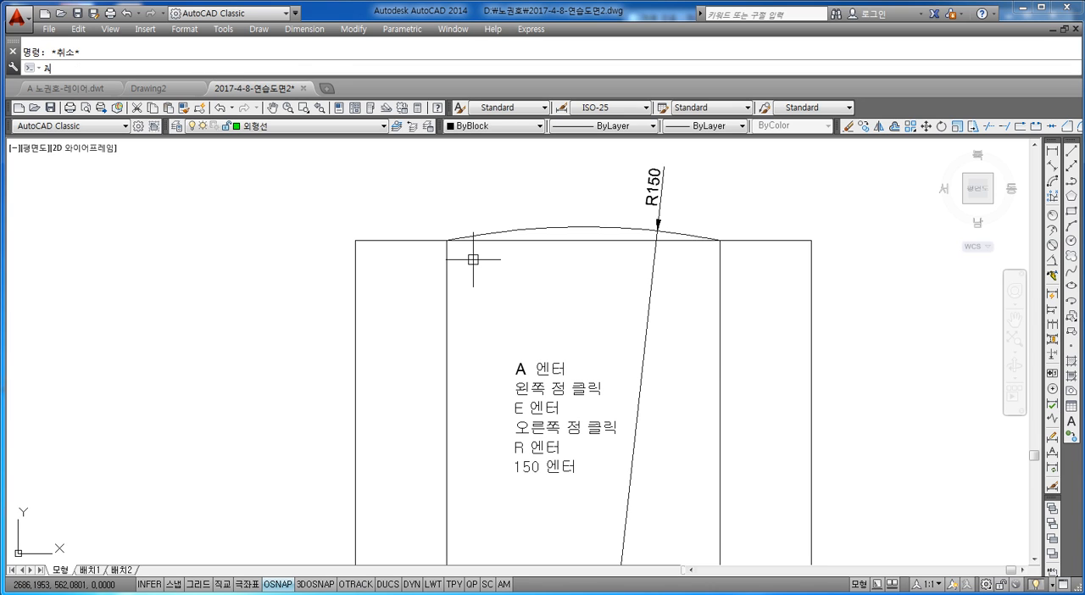
# Draw an arc from the left offset line's upper end to the right one's, using the End option and radius 100.
pyautogui.press('Return')
pyautogui.click(447, 240)
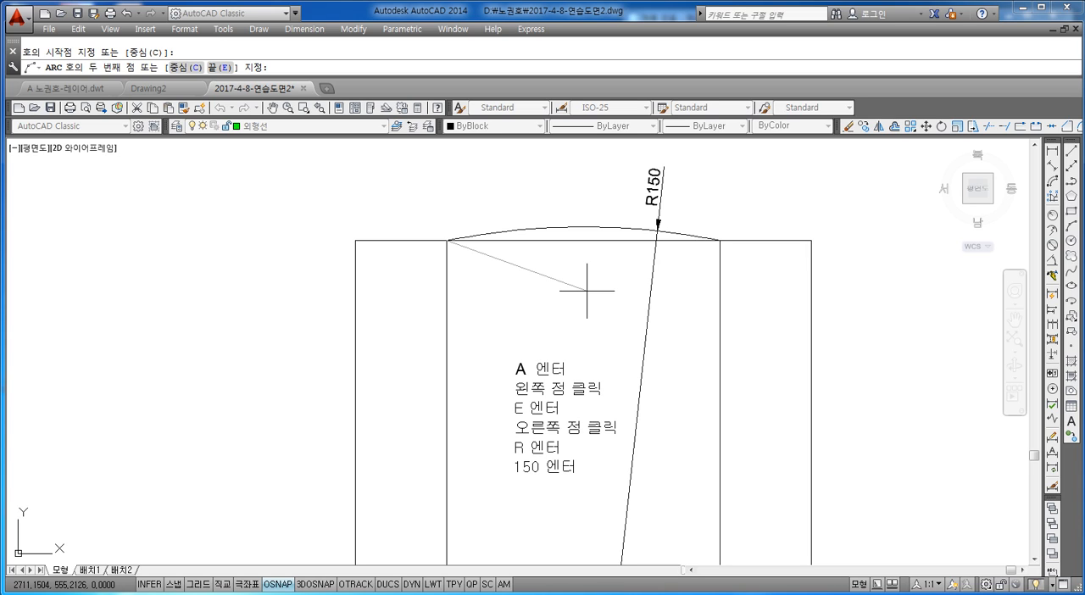
pyautogui.write('E')
pyautogui.press('Return')
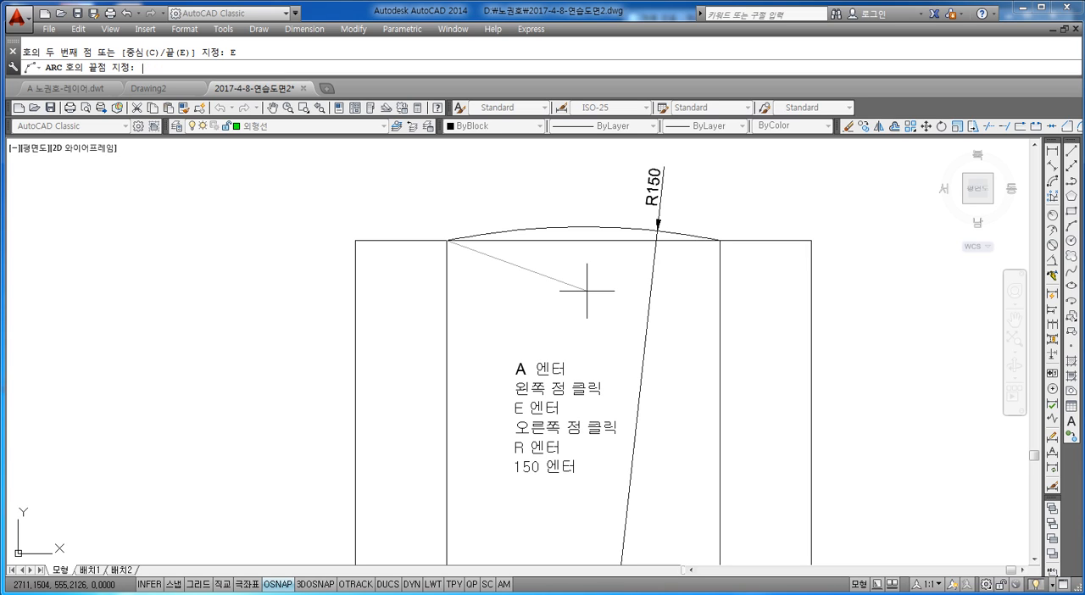
pyautogui.click(719, 241)
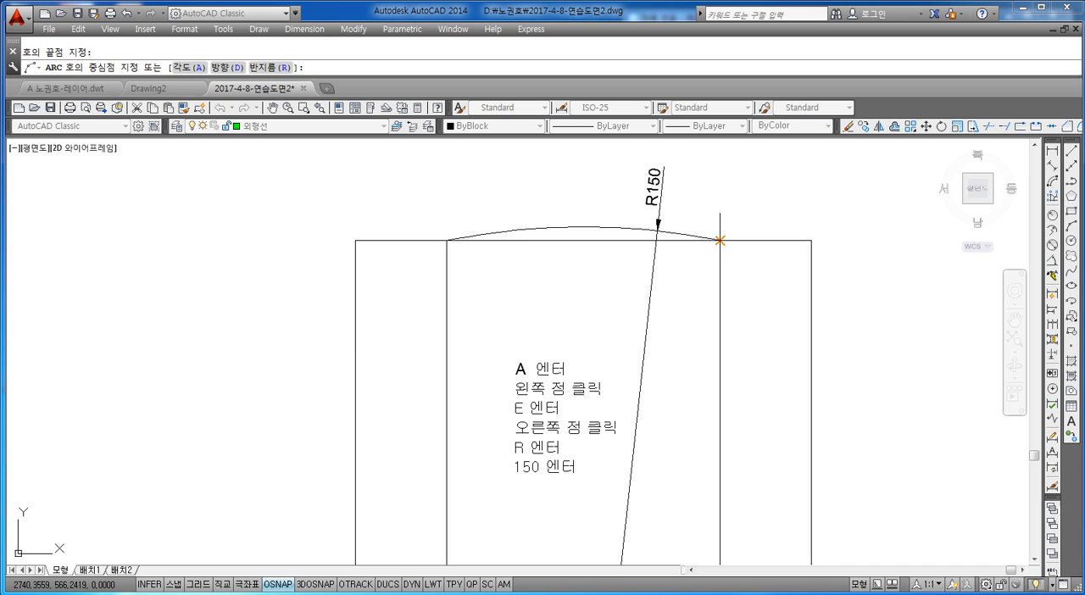
pyautogui.write('R')
pyautogui.press('Return')
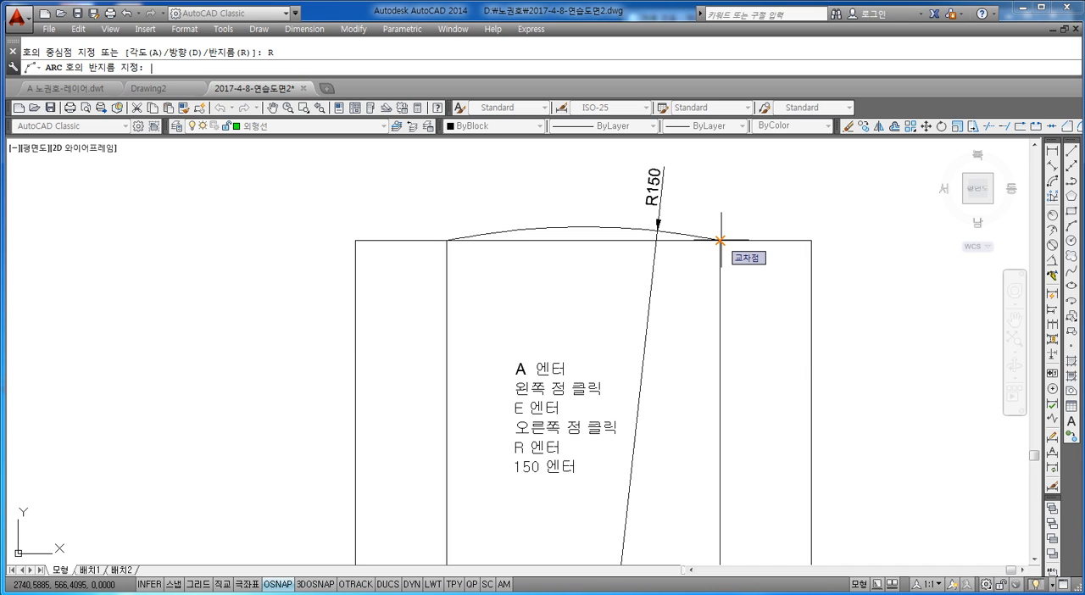
pyautogui.write('100')
pyautogui.press('Return')
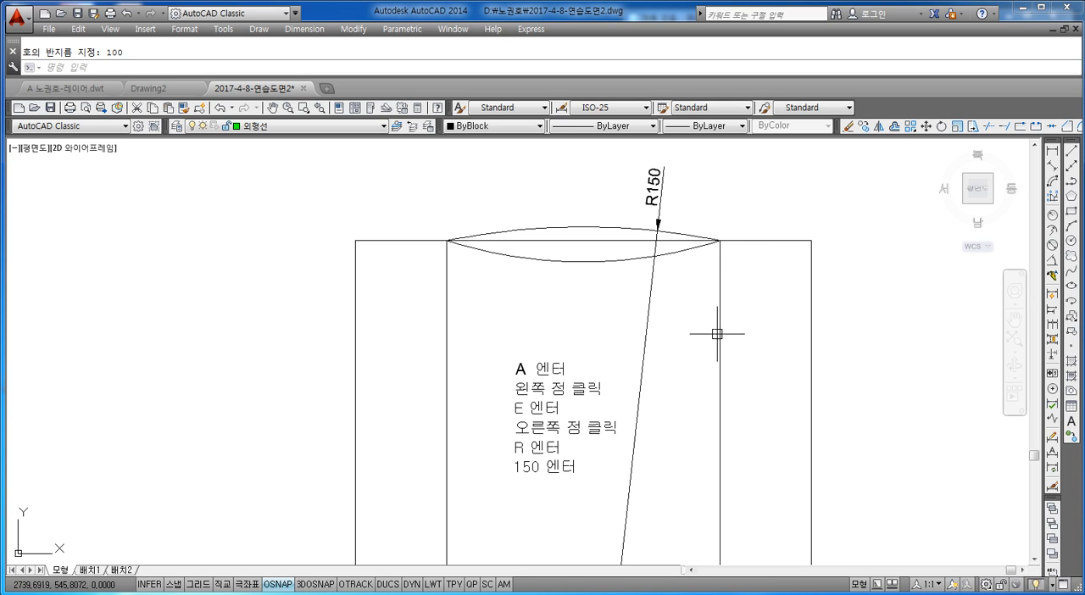
pyautogui.press('Escape')
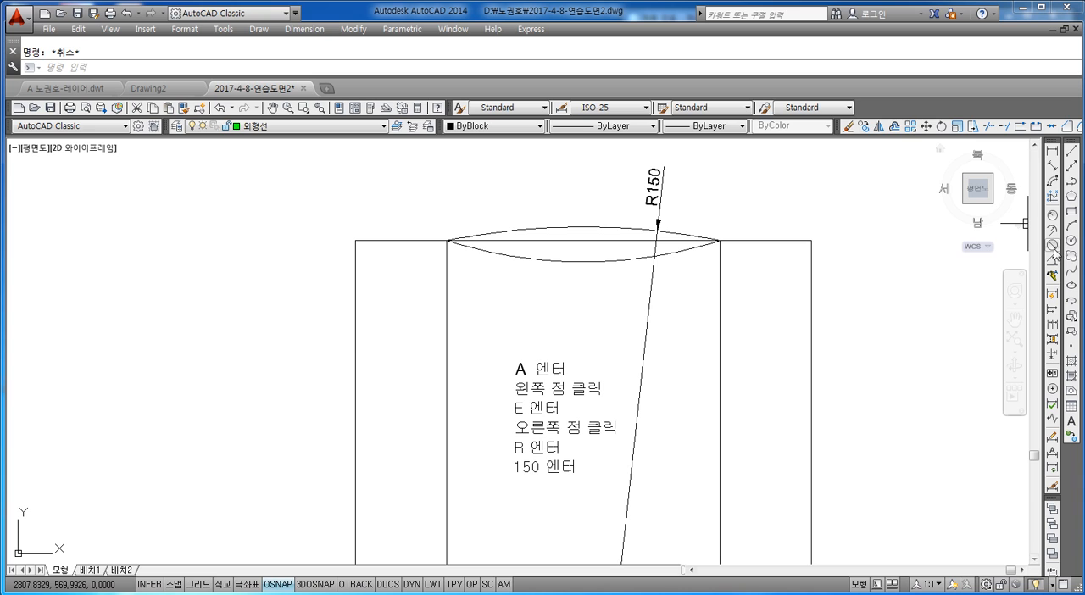
# Add a radius dimension to the downward-bulging arc, placing its text below the arc, left of the middle.
pyautogui.click(1052, 214)
pyautogui.click(525, 259)
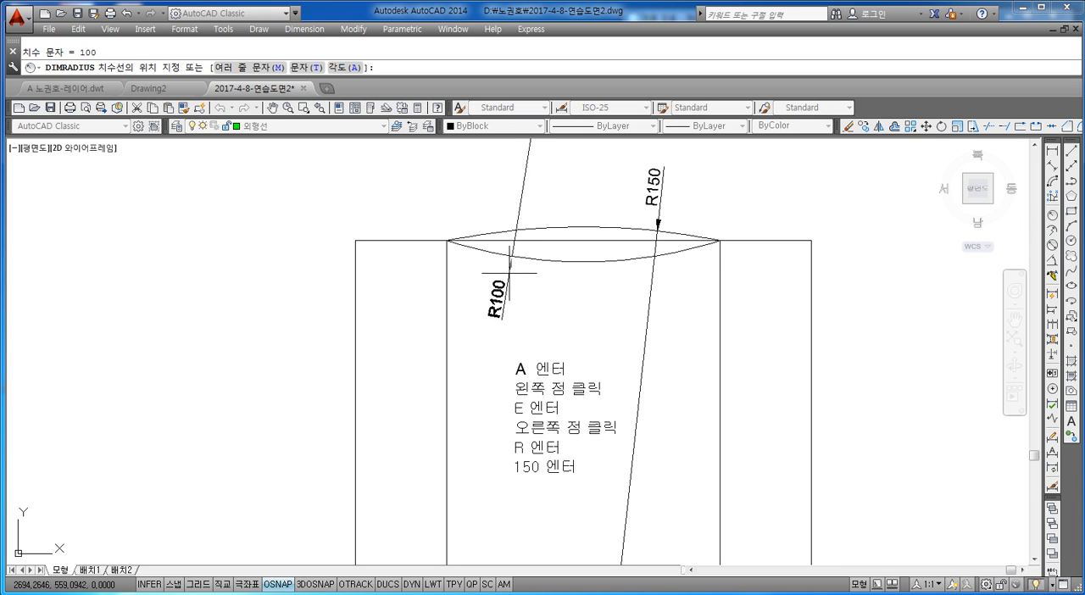
pyautogui.click(510, 273)
pyautogui.scroll(-4, 582, 310)
pyautogui.scroll(2, 596, 315)
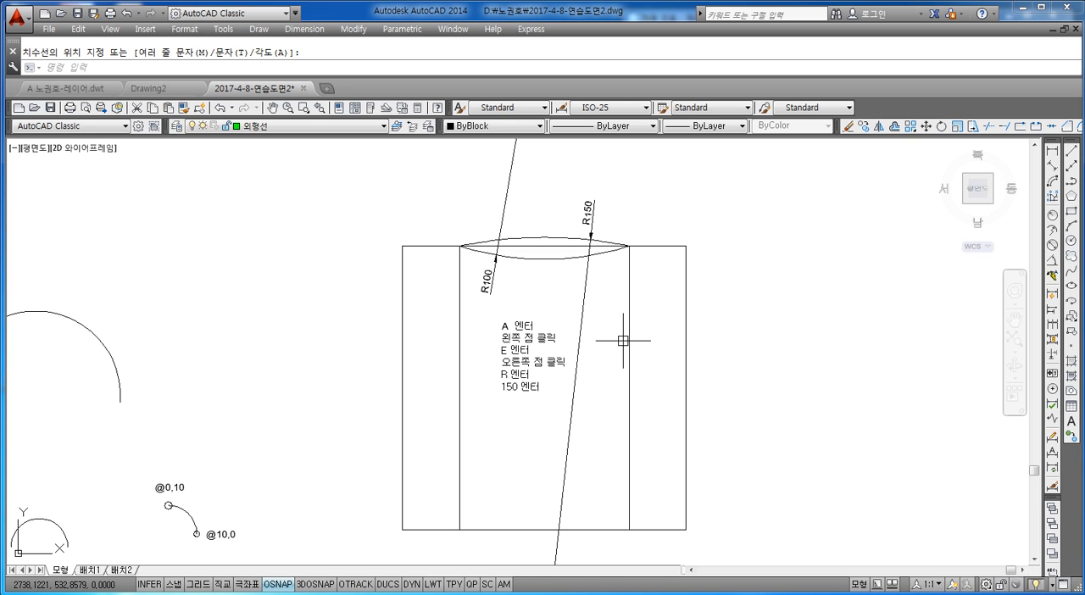
pyautogui.press('Escape')
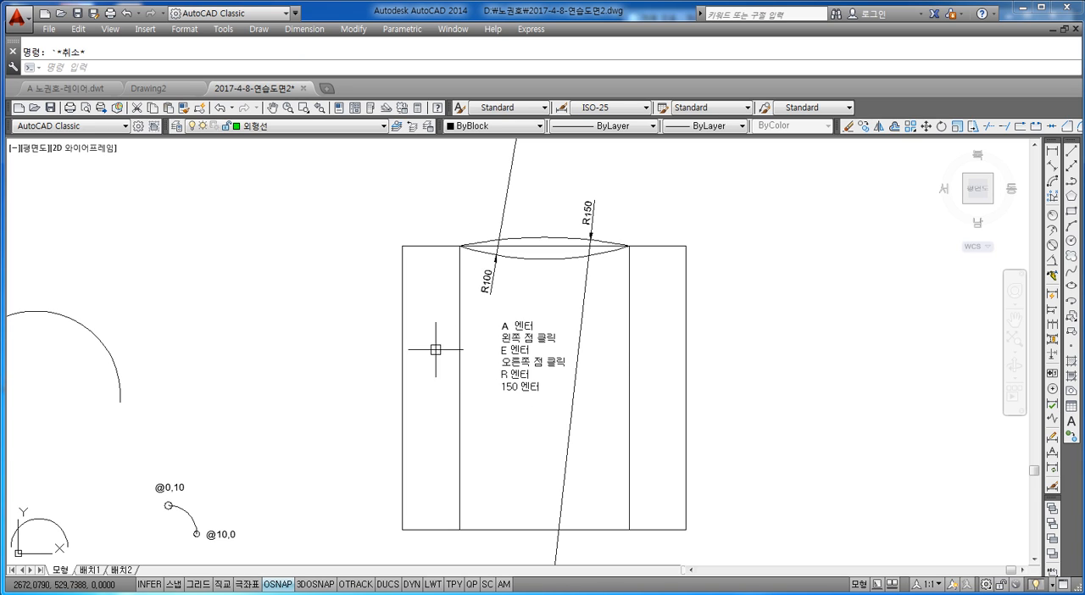
# Draw a 100 by 40 rectangle in the empty area left of the square, above the large semicircular arc.
pyautogui.scroll(-3, 436, 331)
pyautogui.scroll(3, 419, 317)
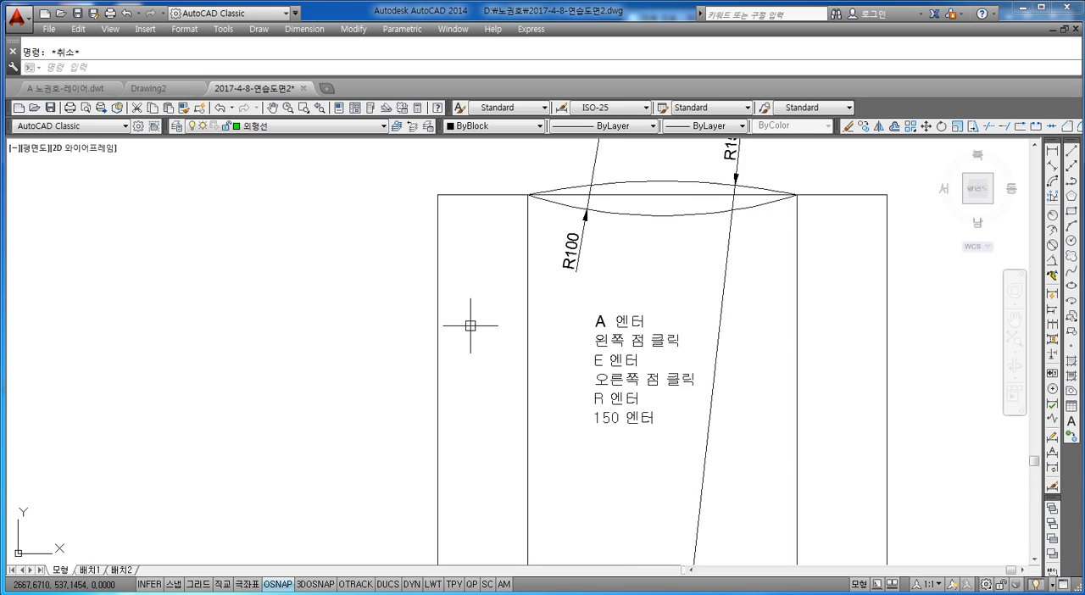
pyautogui.scroll(-2, 467, 331)
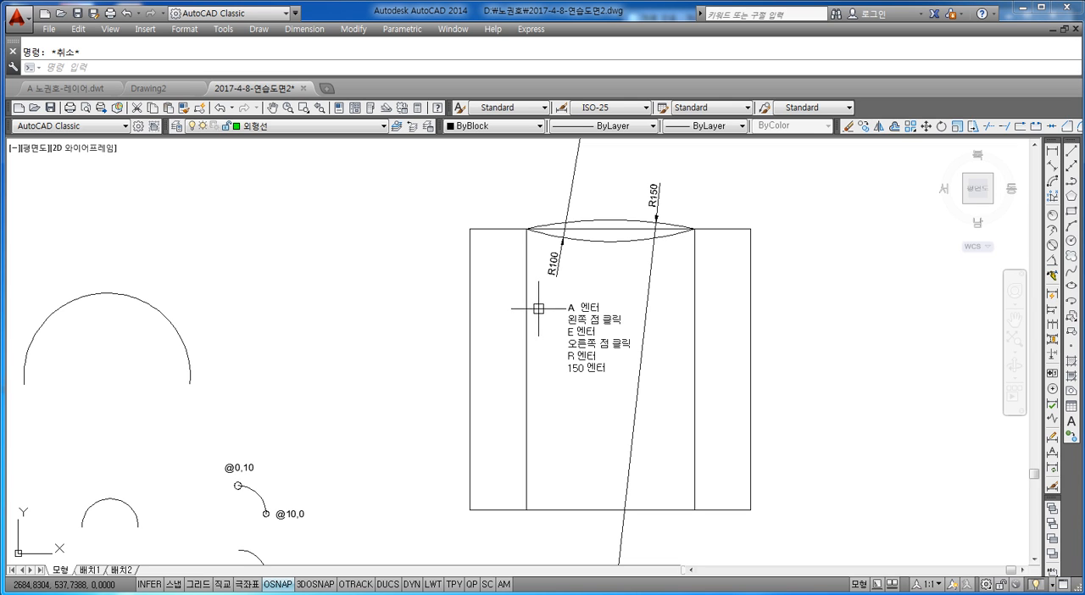
pyautogui.moveTo(517, 278); pyautogui.dragTo(568, 302, button='middle')
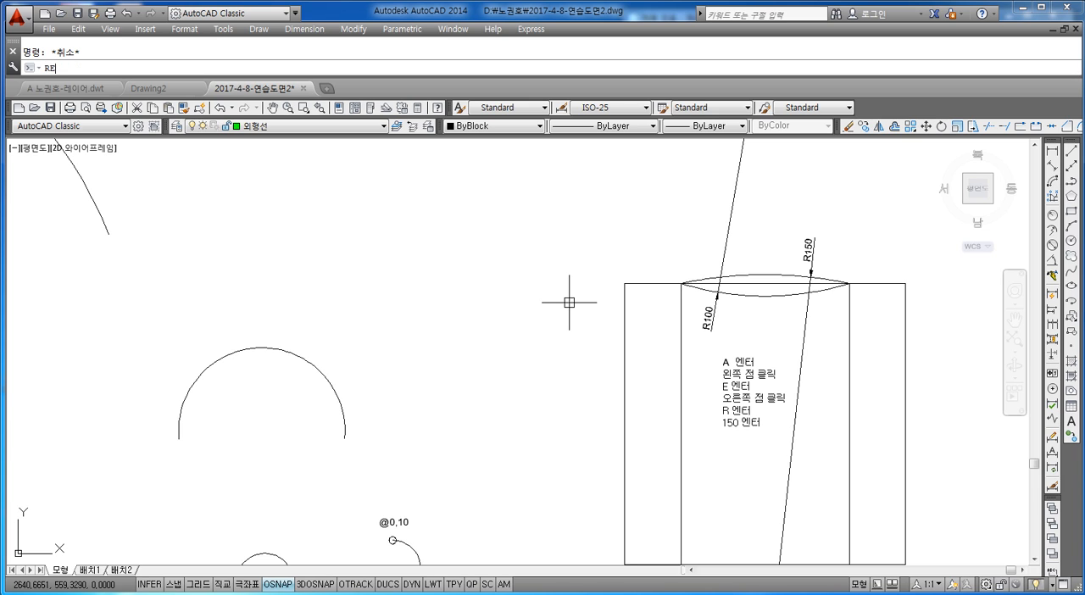
pyautogui.write('C')
pyautogui.press('Return')
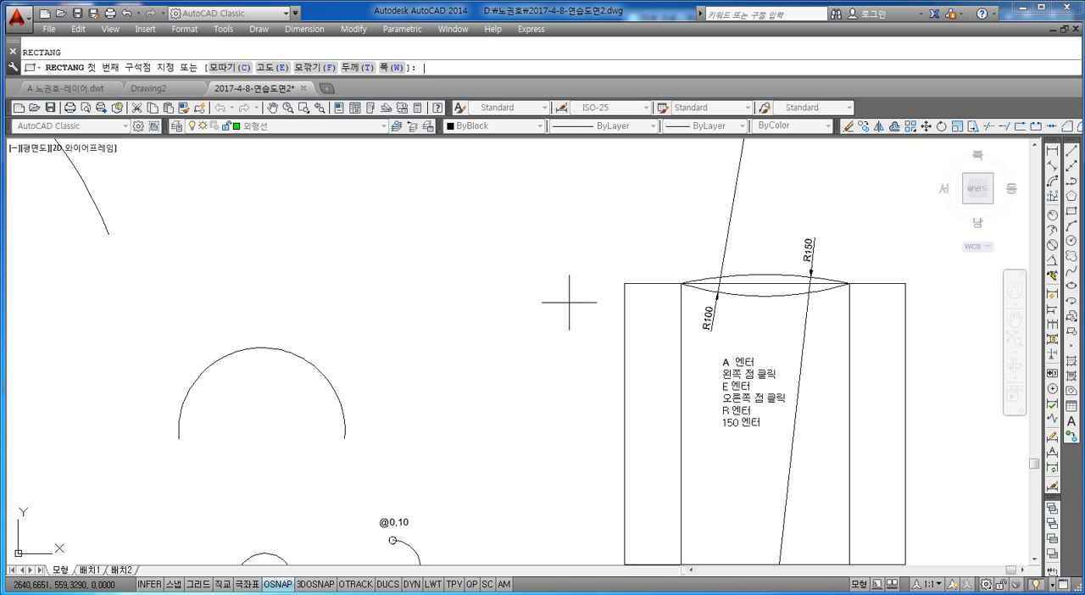
pyautogui.moveTo(650, 317); pyautogui.dragTo(691, 373, button='middle')
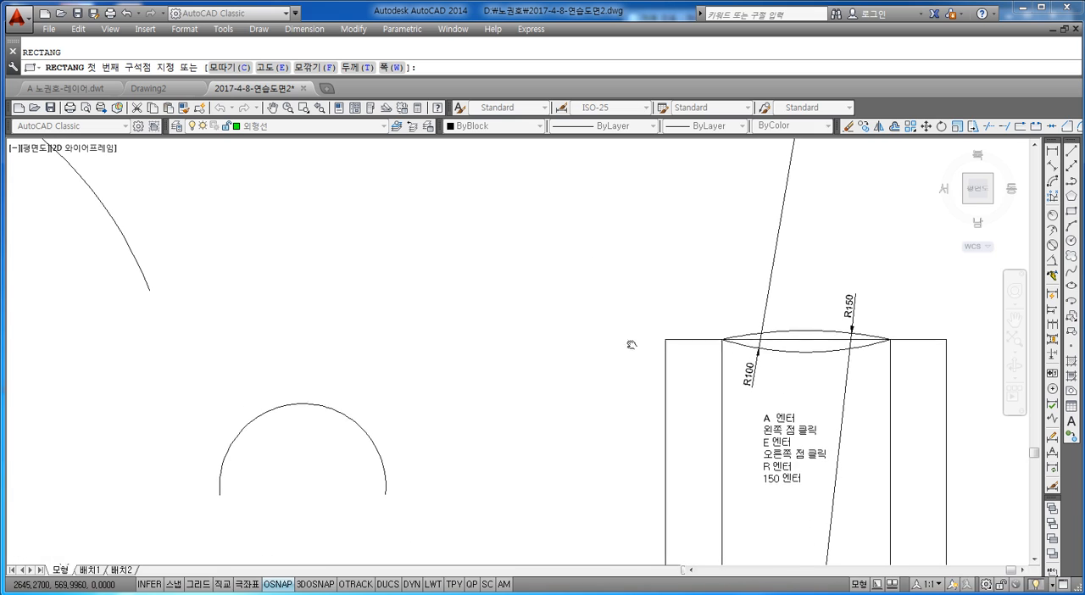
pyautogui.click(338, 363)
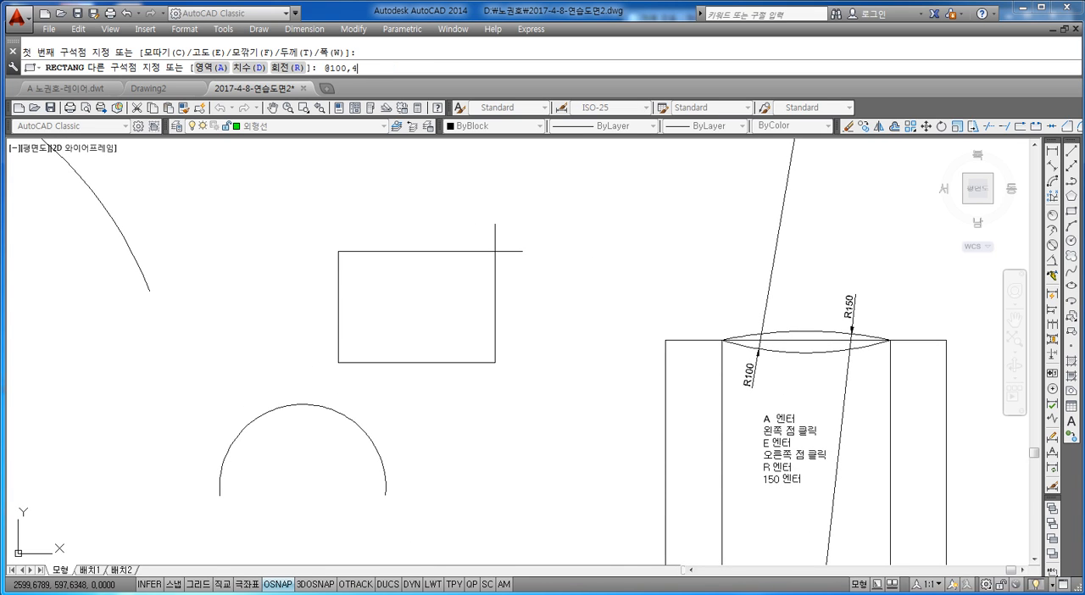
pyautogui.write('@100,40')
pyautogui.press('Return')
pyautogui.press('Escape')
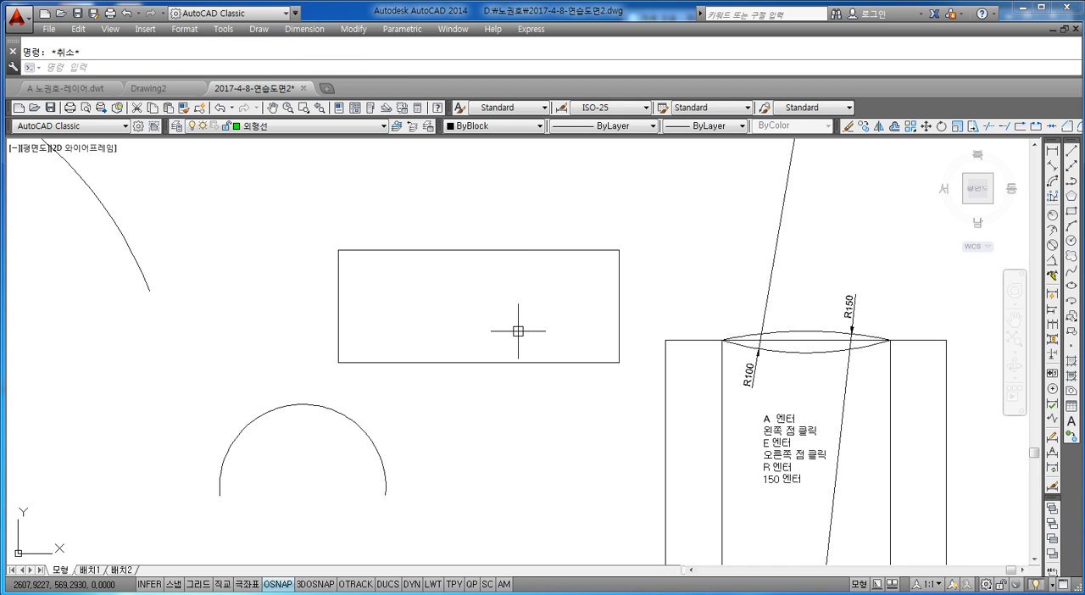
# Delete the large semicircular arc below the new rectangle.
pyautogui.moveTo(493, 352); pyautogui.dragTo(488, 313, button='middle')
pyautogui.click(399, 381)
pyautogui.click(182, 458)
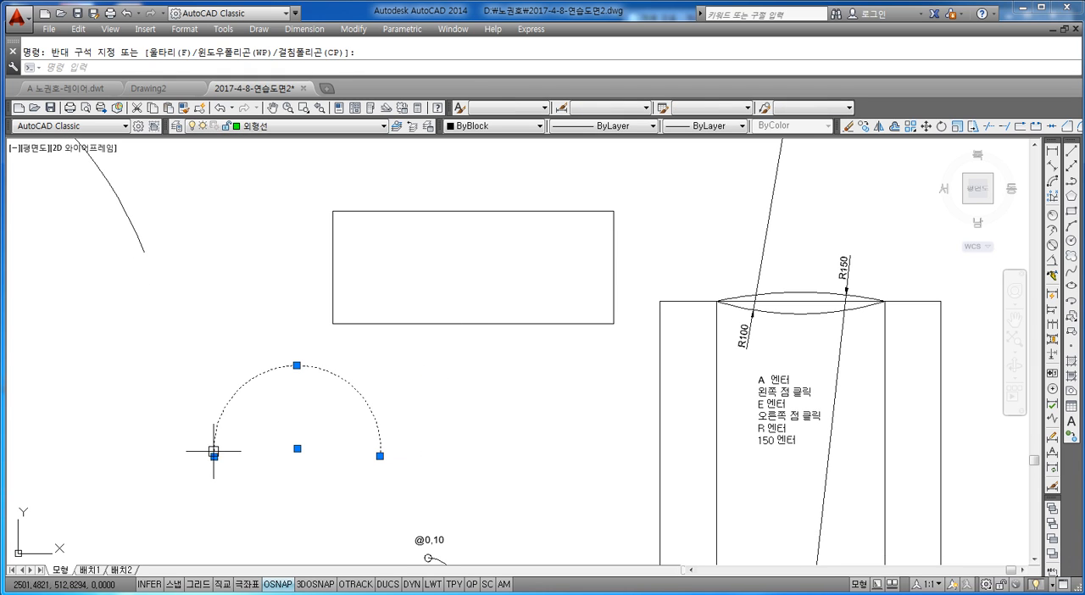
pyautogui.press('Delete')
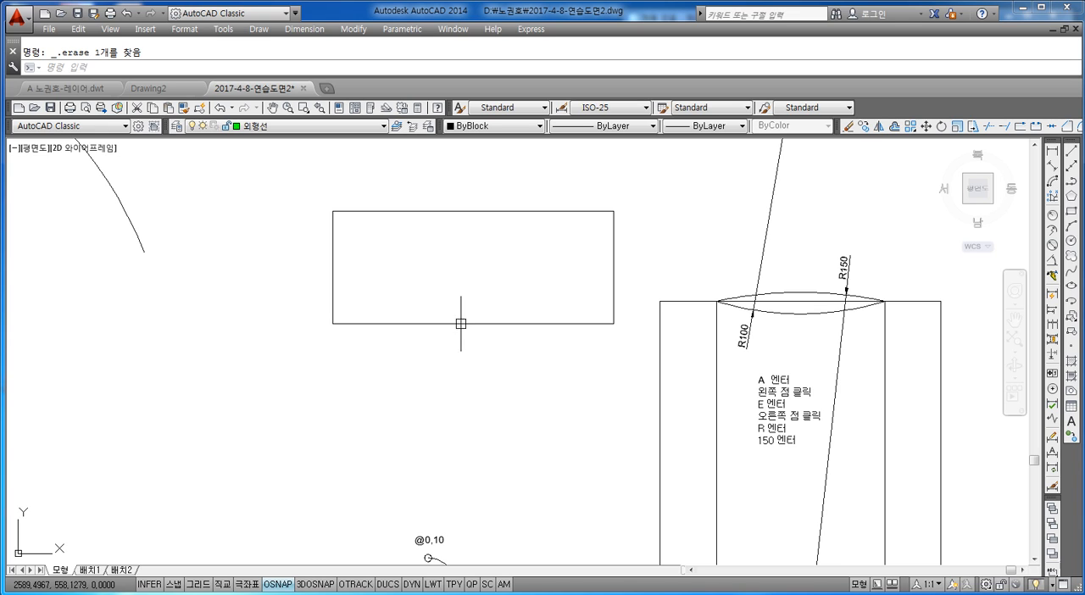
pyautogui.press('Escape')
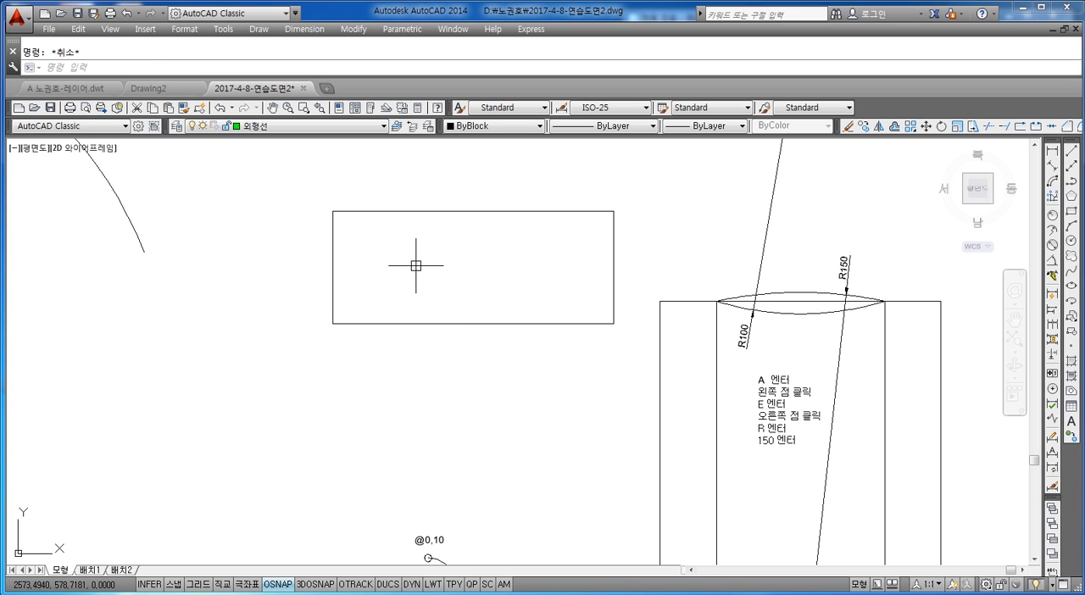
# Draw a three-point arc from the rectangle's upper-left corner through its lower-left corner to the bottom edge's midpoint.
pyautogui.write('a')
pyautogui.press('Return')
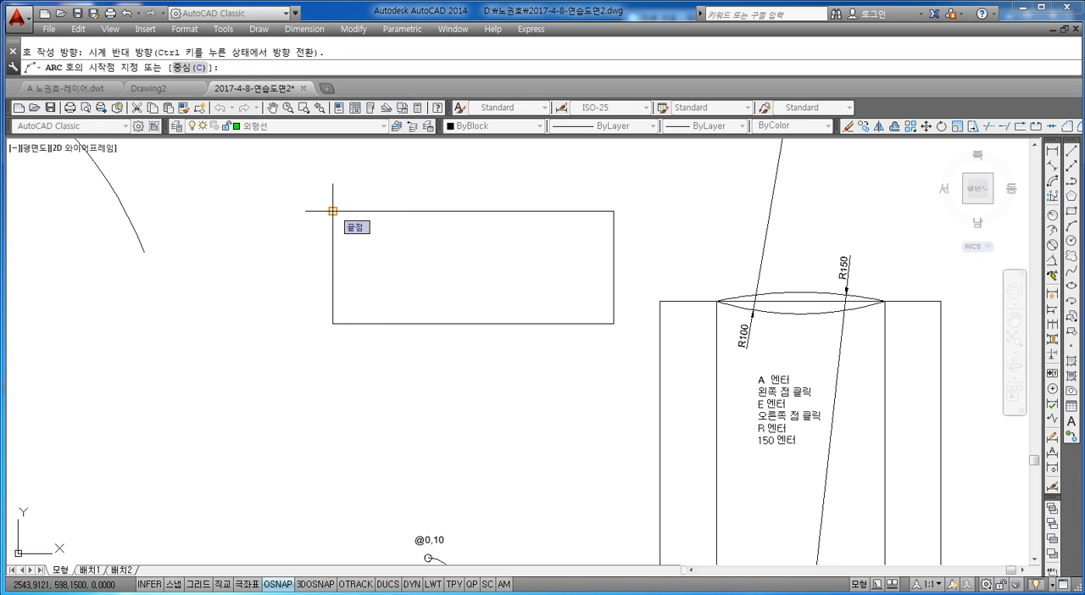
pyautogui.click(332, 211)
pyautogui.click(332, 323)
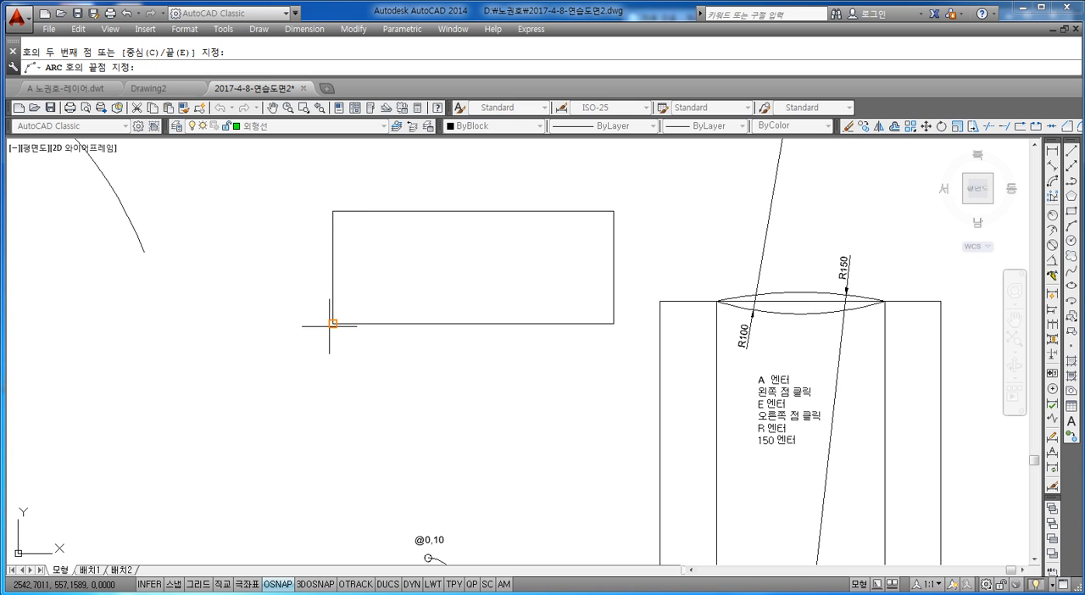
pyautogui.click(473, 322)
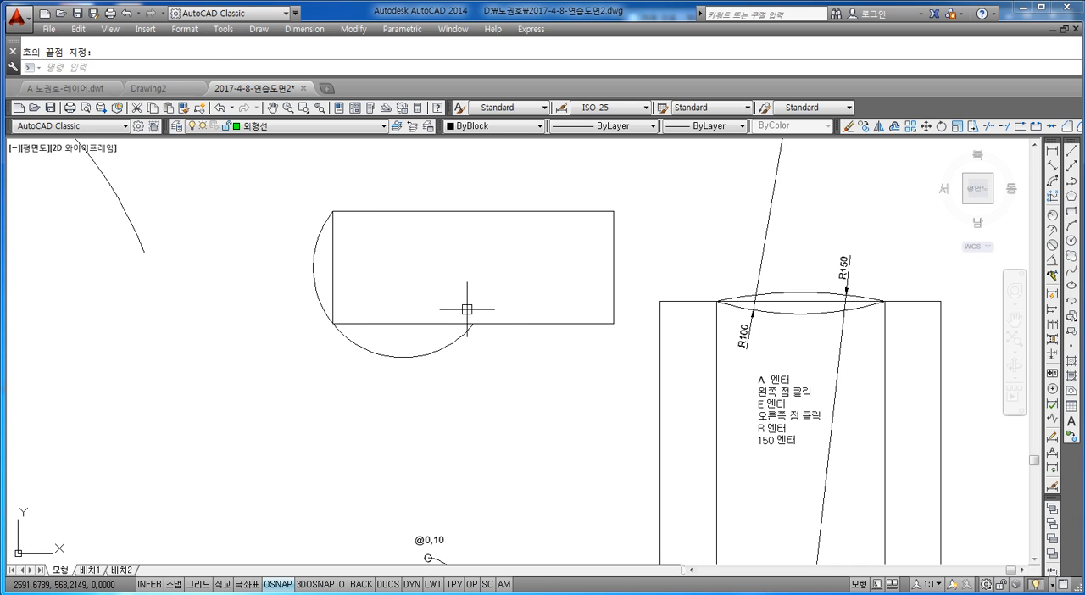
# Draw a three-point arc from the rectangle's upper-right corner through its lower-right corner to the bottom edge's midpoint.
pyautogui.press('Return')
pyautogui.click(613, 211)
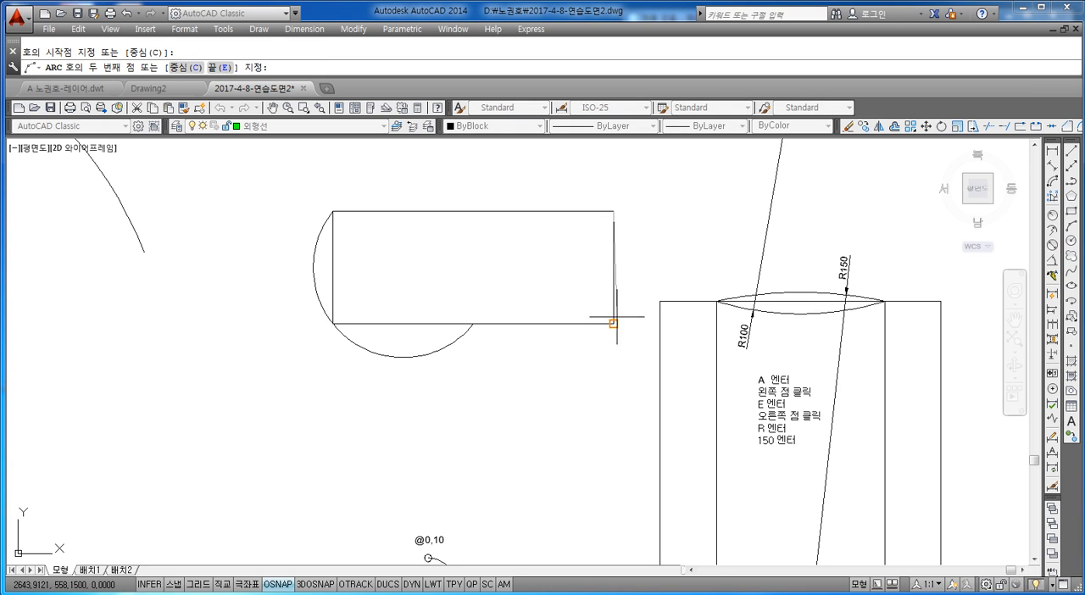
pyautogui.write('e')
pyautogui.press('Return')
pyautogui.press('Escape')
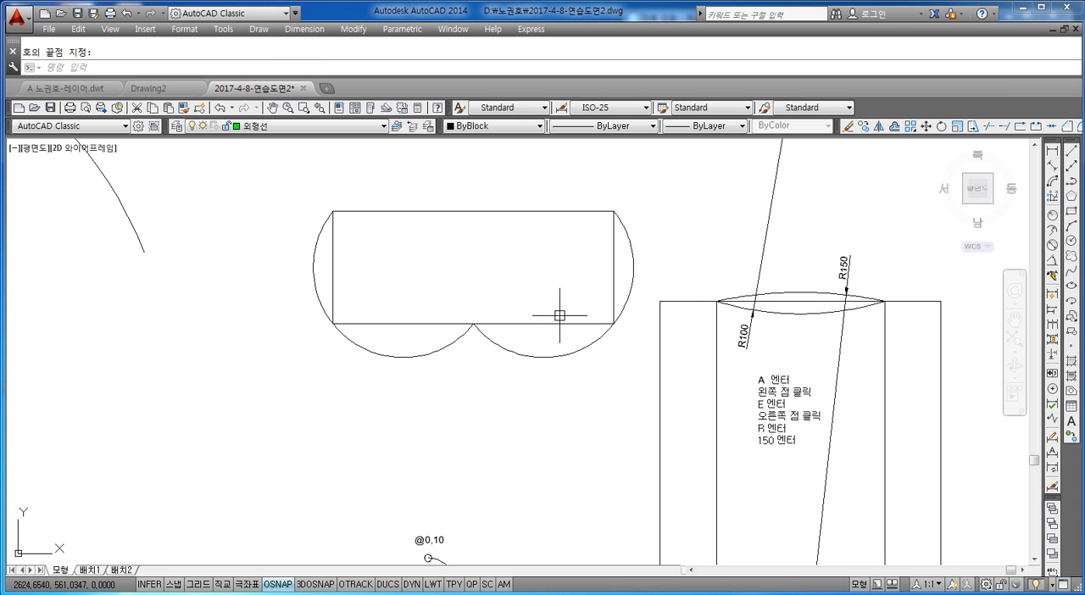
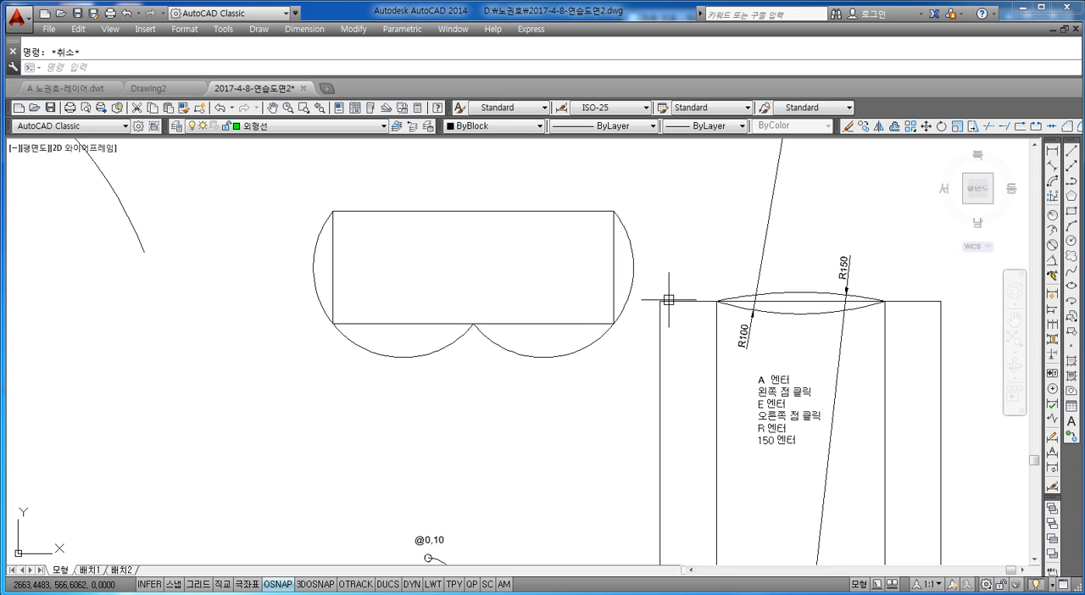
# Draw a start-end-radius arc above the rectangle from its upper-right corner to its upper-left corner, with radius 80.
pyautogui.moveTo(513, 256); pyautogui.dragTo(488, 336, button='middle')
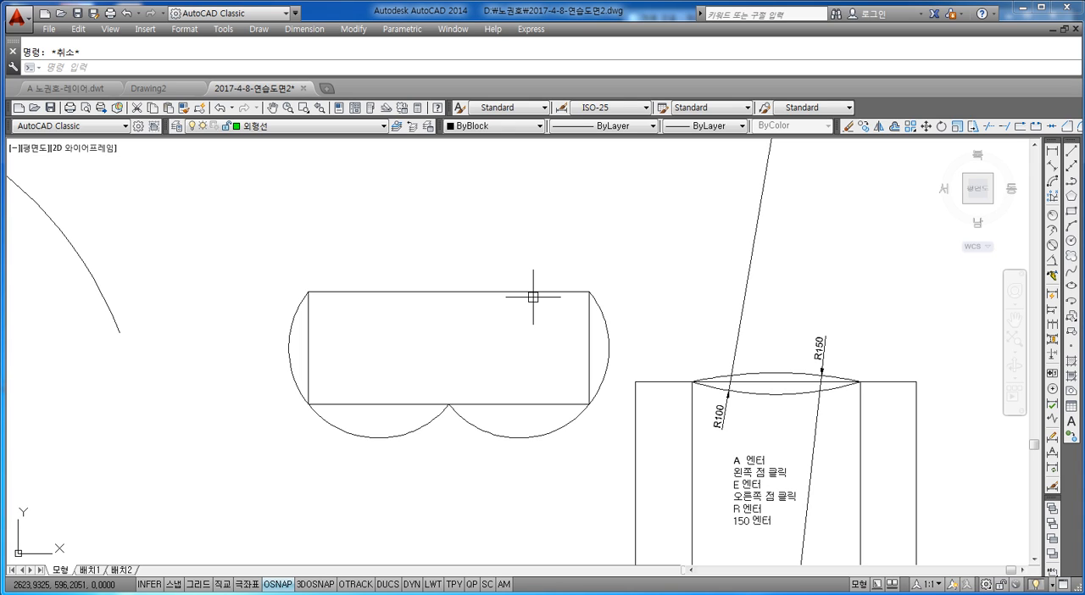
pyautogui.write('a')
pyautogui.press('Return')
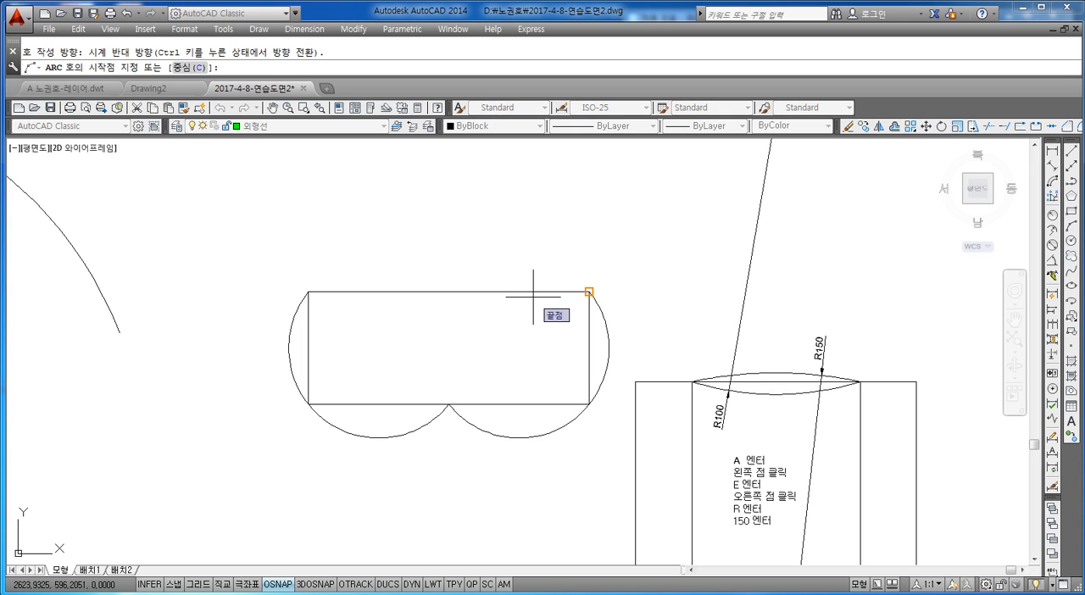
pyautogui.click(589, 291)
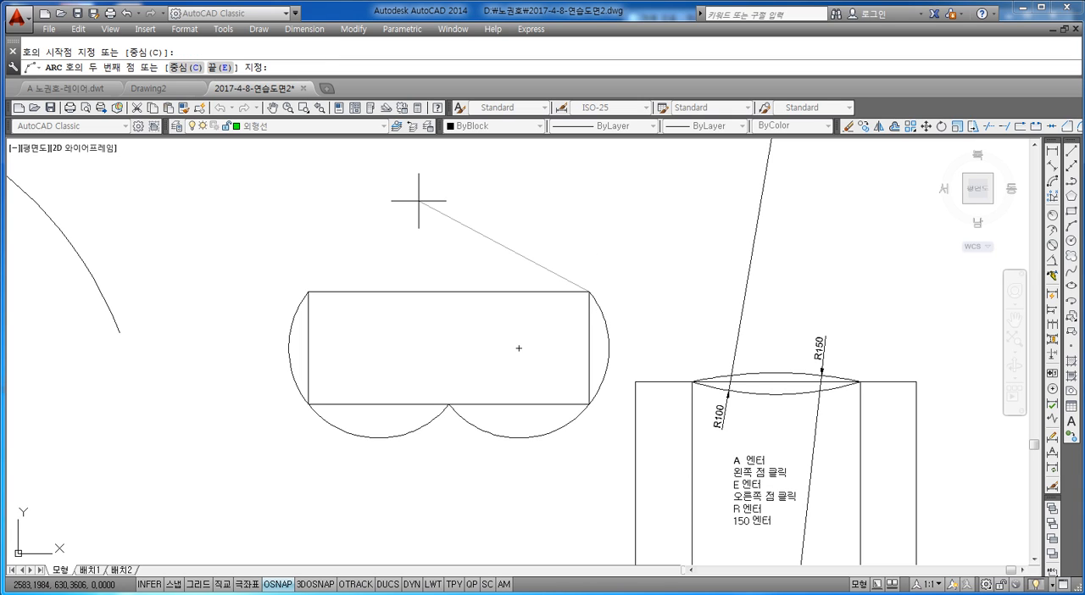
pyautogui.write('E')
pyautogui.press('Return')
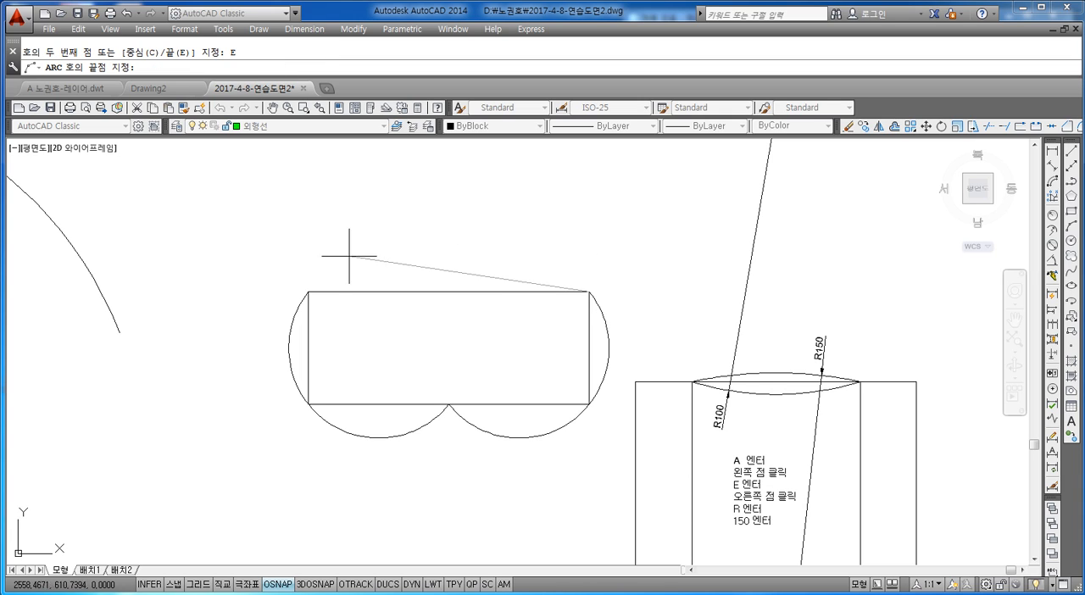
pyautogui.click(308, 291)
pyautogui.write('R')
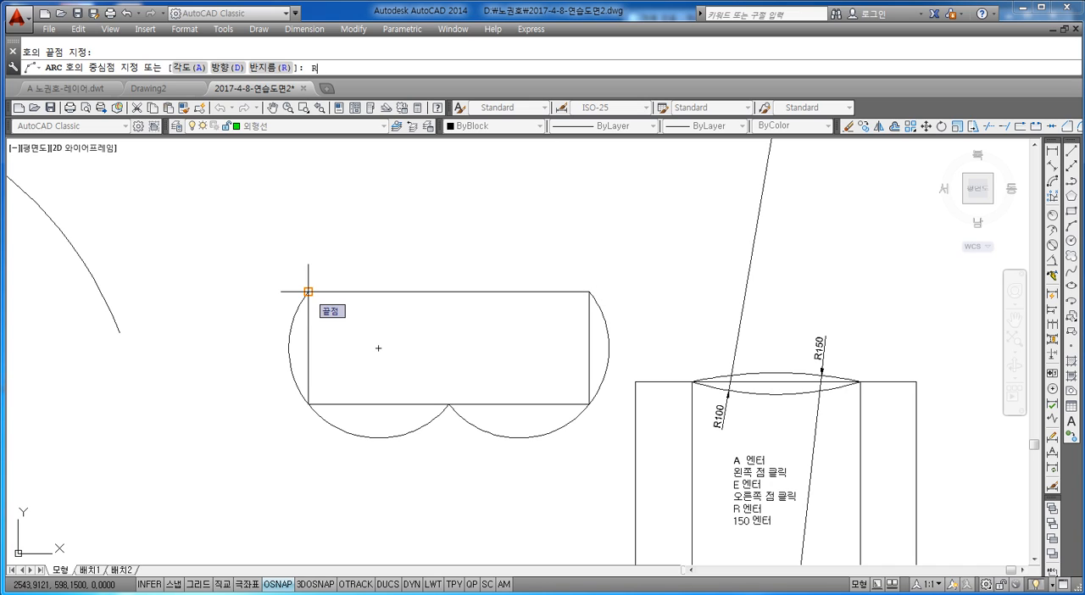
pyautogui.press('Return')
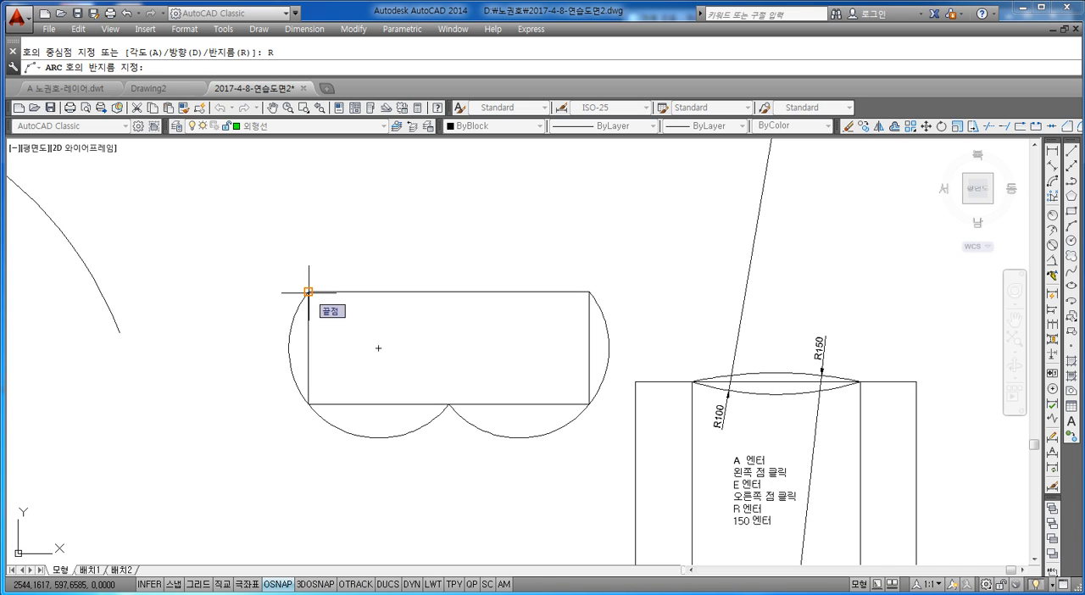
pyautogui.write('80')
pyautogui.press('Return')
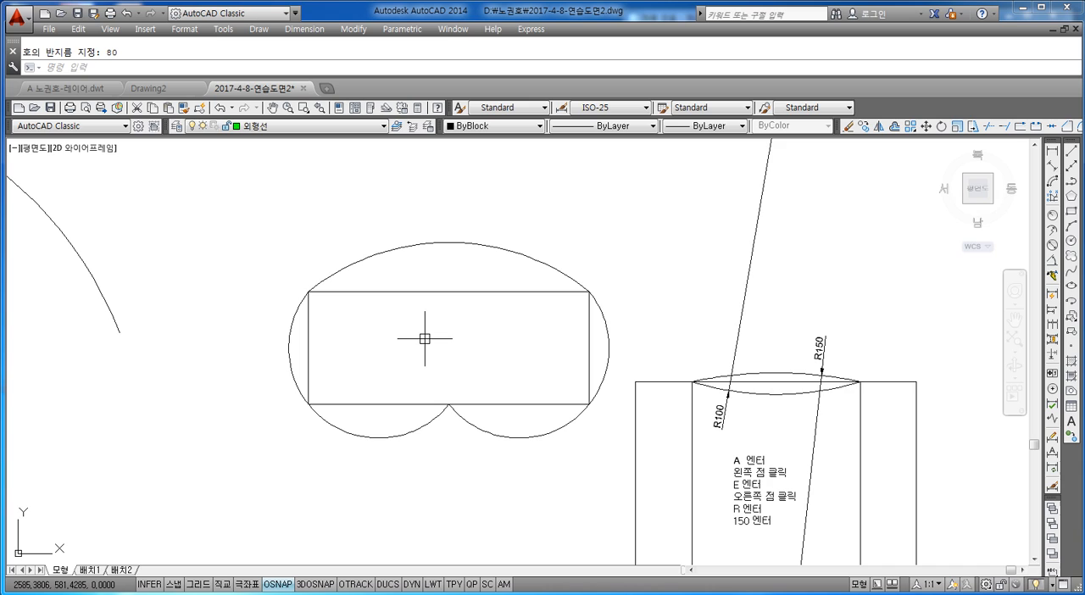
pyautogui.press('Escape')
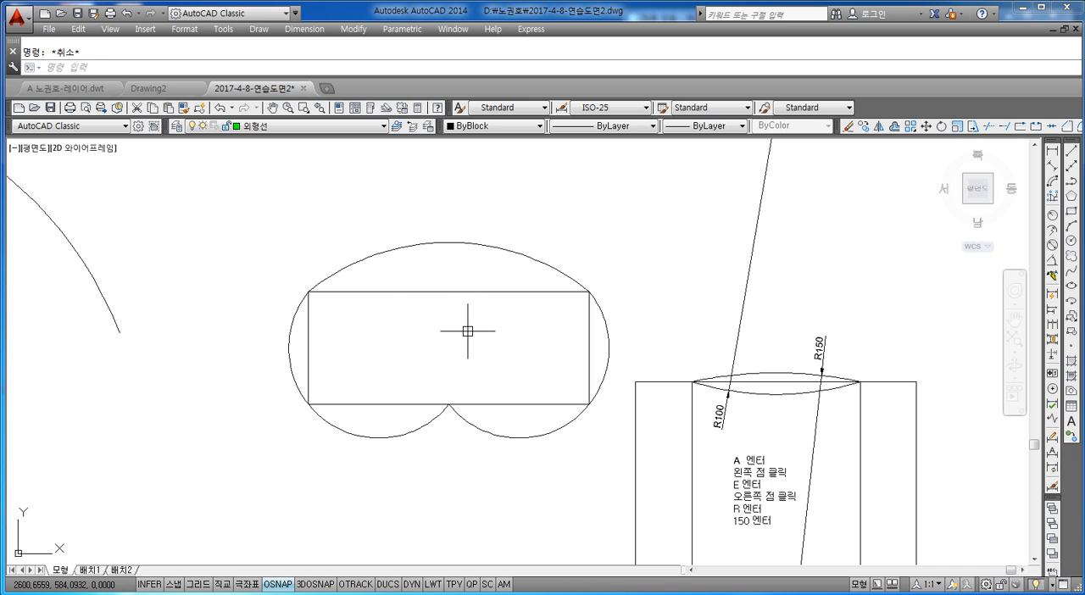
# Draw a center-start-end arc centred on the rectangle's bottom-edge midpoint, from its upper-right corner to its upper-left corner.
pyautogui.write('a')
pyautogui.press('Return')
pyautogui.press('Return')
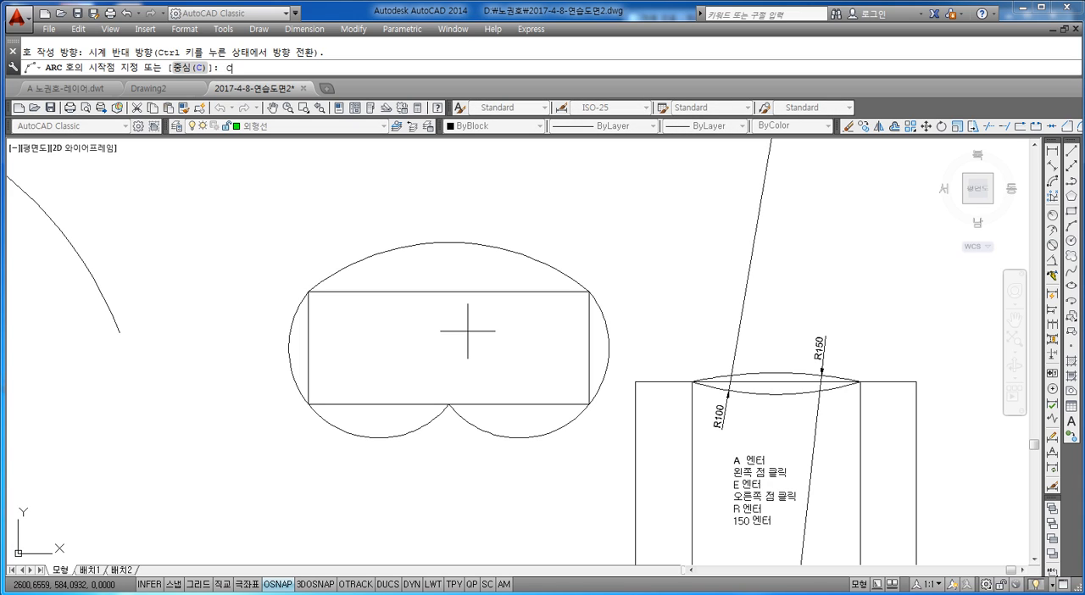
pyautogui.press('Return')
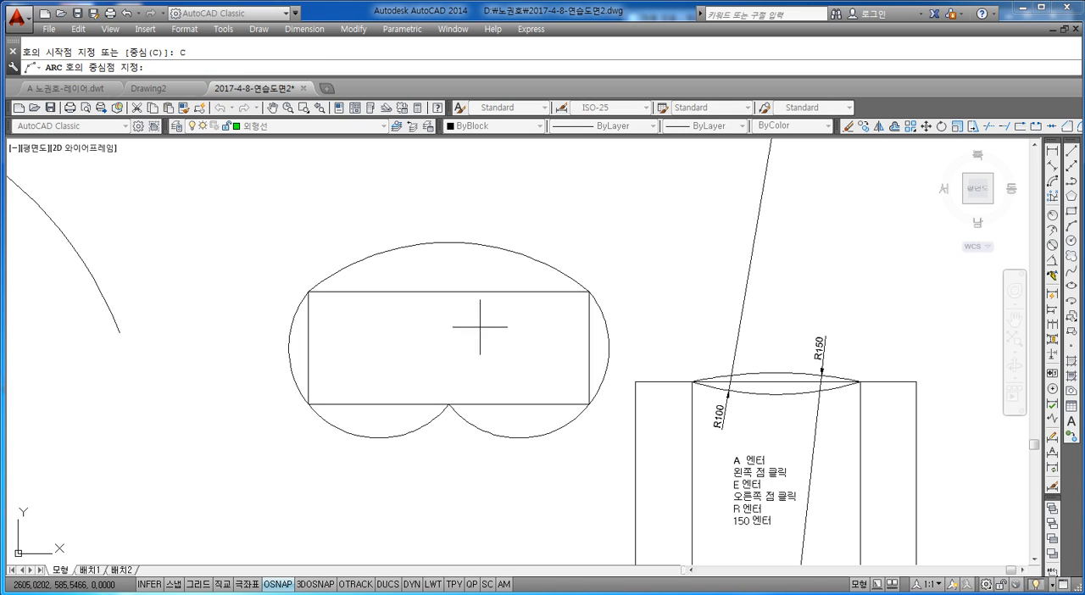
pyautogui.click(448, 405)
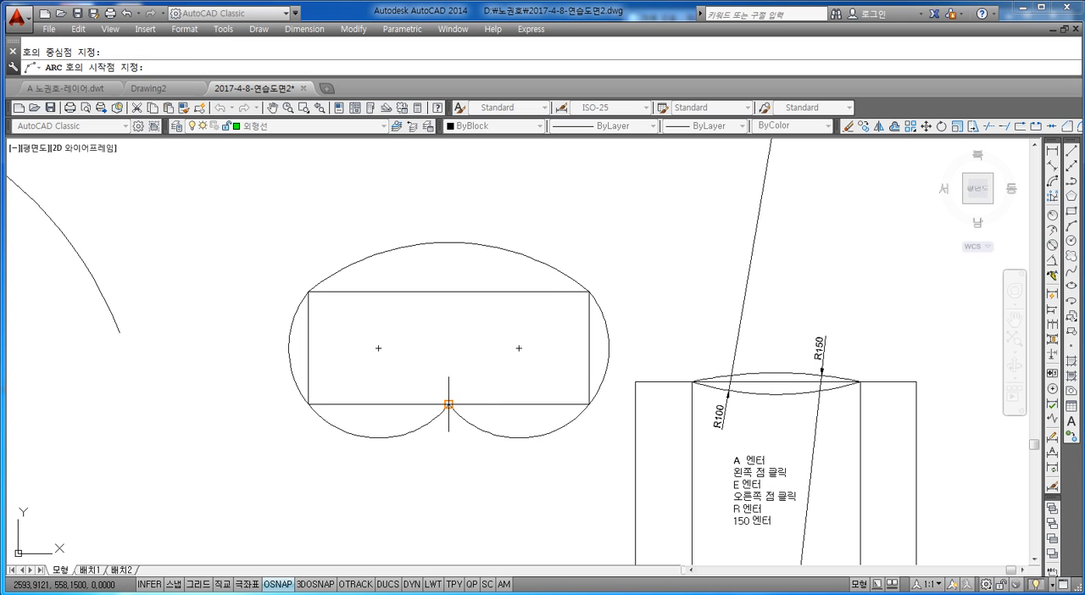
pyautogui.click(589, 290)
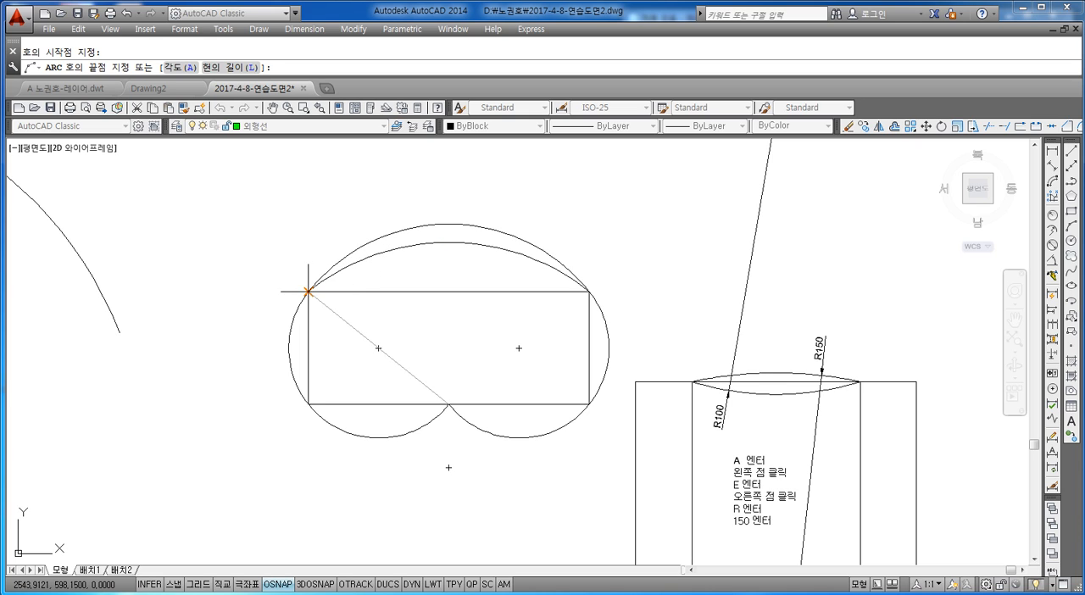
pyautogui.click(307, 291)
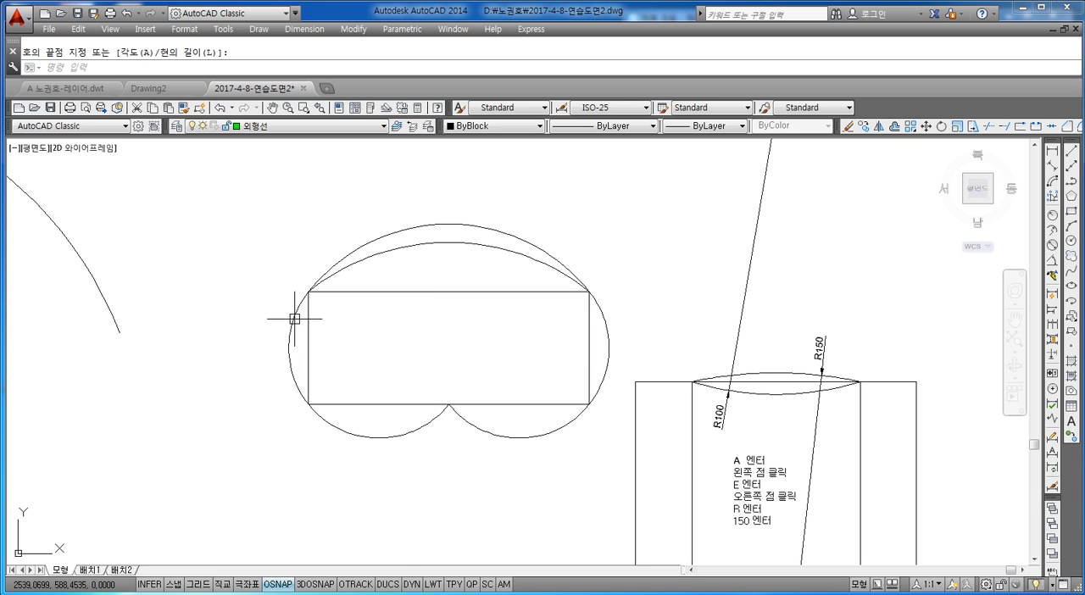
pyautogui.press('Escape')
# Examine the written arc command sequence inside the annotated square.
pyautogui.scroll(-4, 416, 325)
pyautogui.scroll(4, 416, 323)
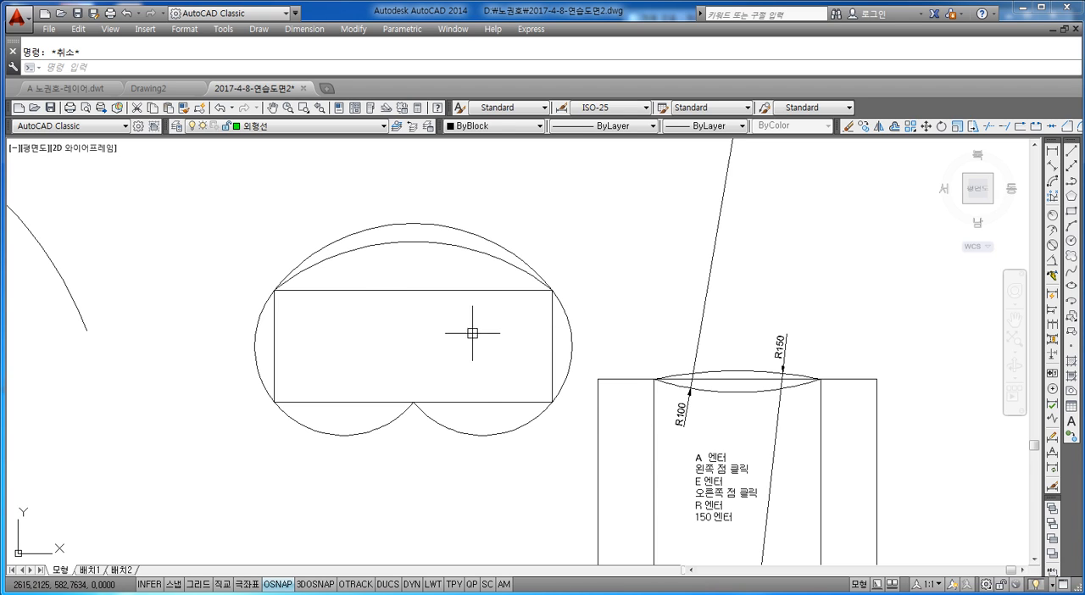
pyautogui.scroll(-2, 474, 330)
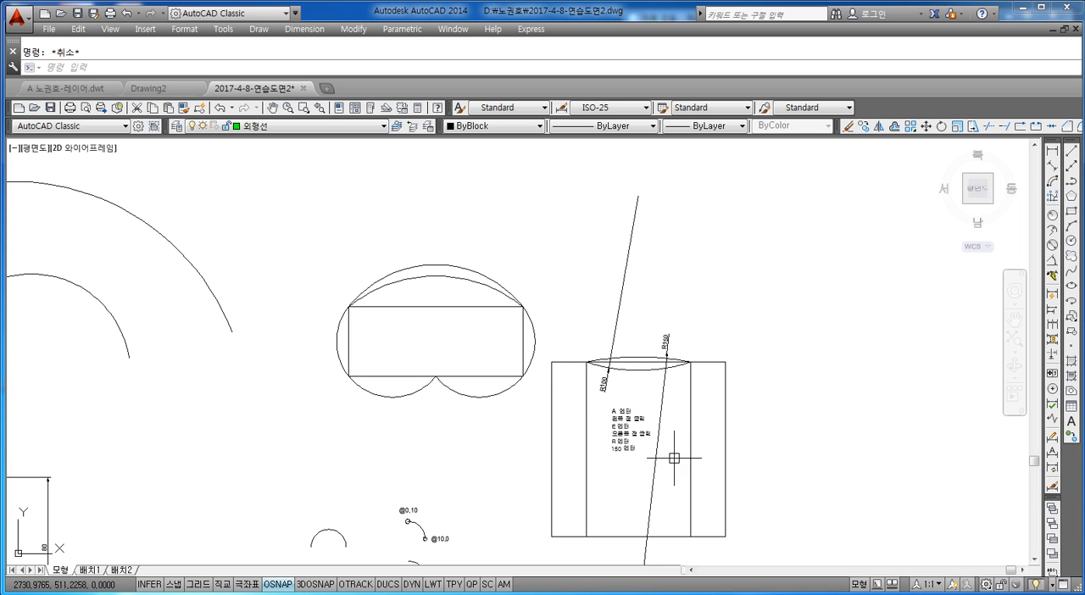
pyautogui.moveTo(666, 460); pyautogui.dragTo(593, 390, button='middle')
pyautogui.scroll(7, 592, 390)
pyautogui.click(557, 250)
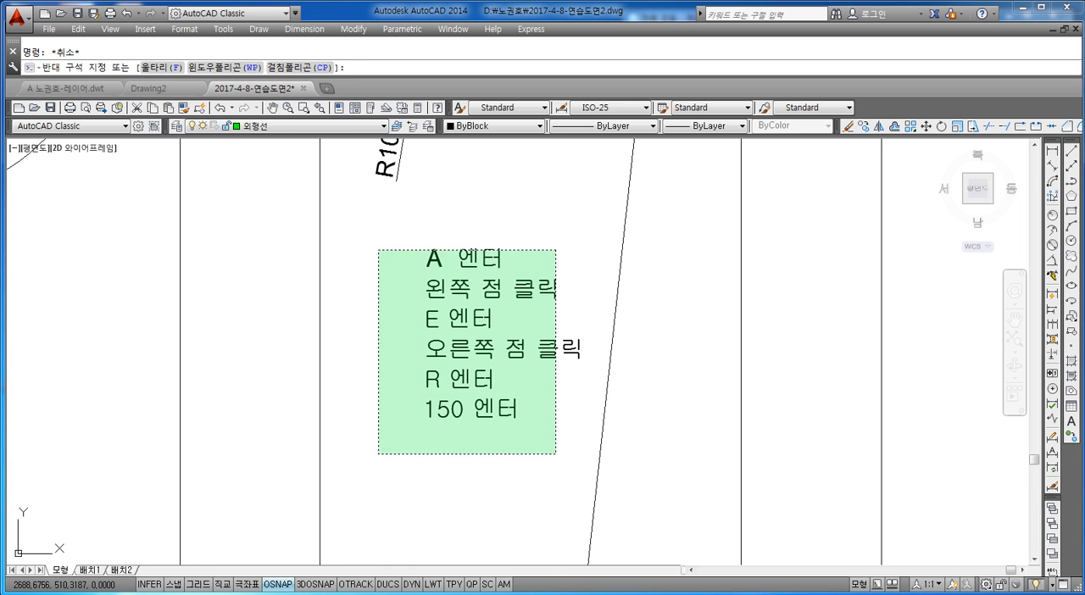
pyautogui.click(378, 456)
pyautogui.press('Escape')
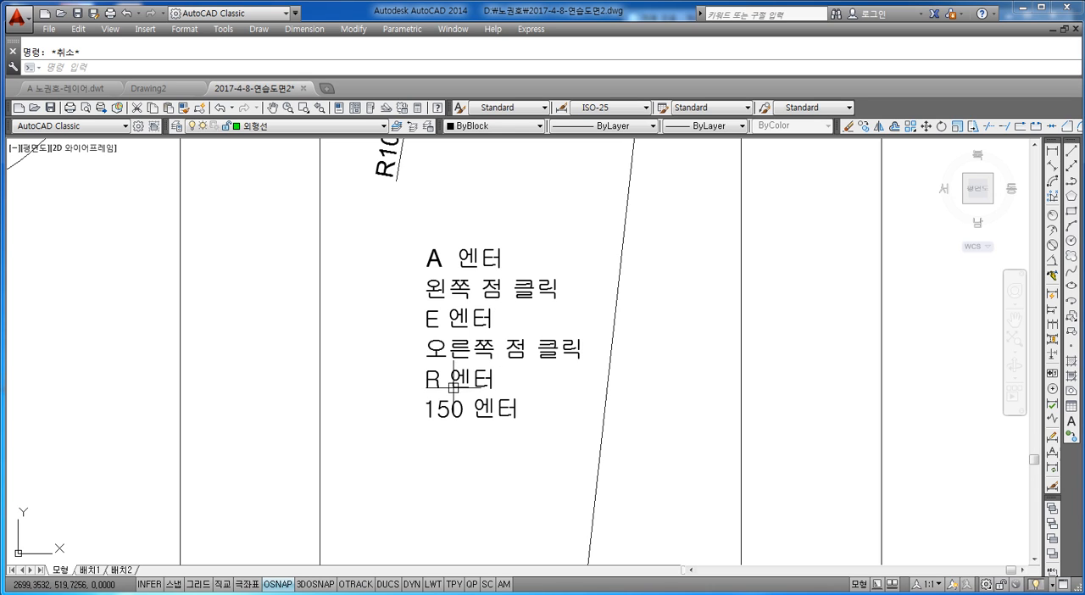
pyautogui.scroll(-4, 448, 378)
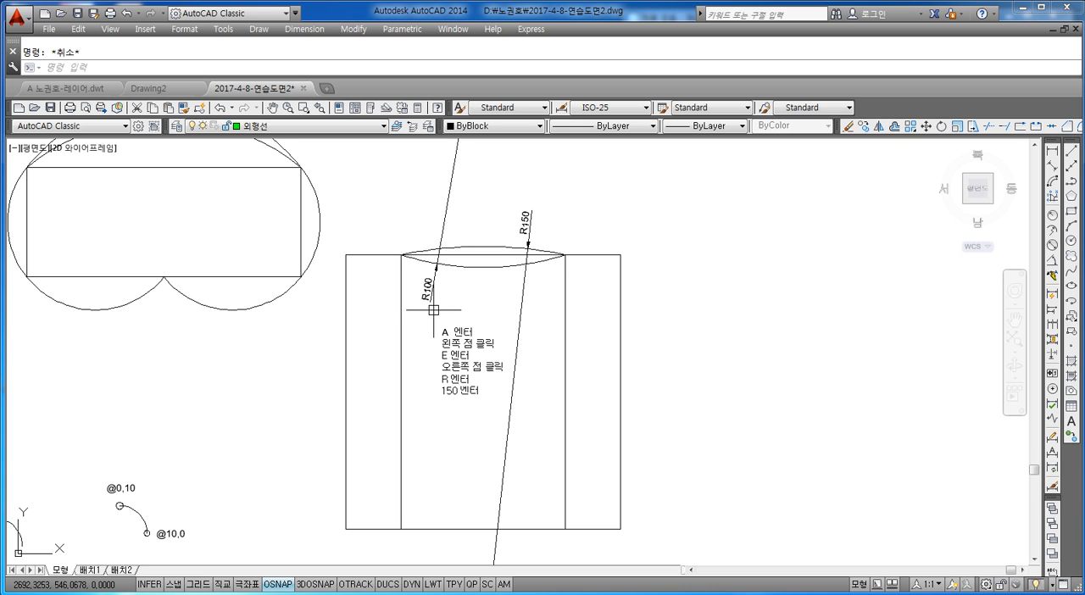
# Draw a circle of about 16 radius in the empty area above the annotated square's upper-right corner.
pyautogui.moveTo(433, 310); pyautogui.dragTo(487, 424, button='middle')
pyautogui.write('c')
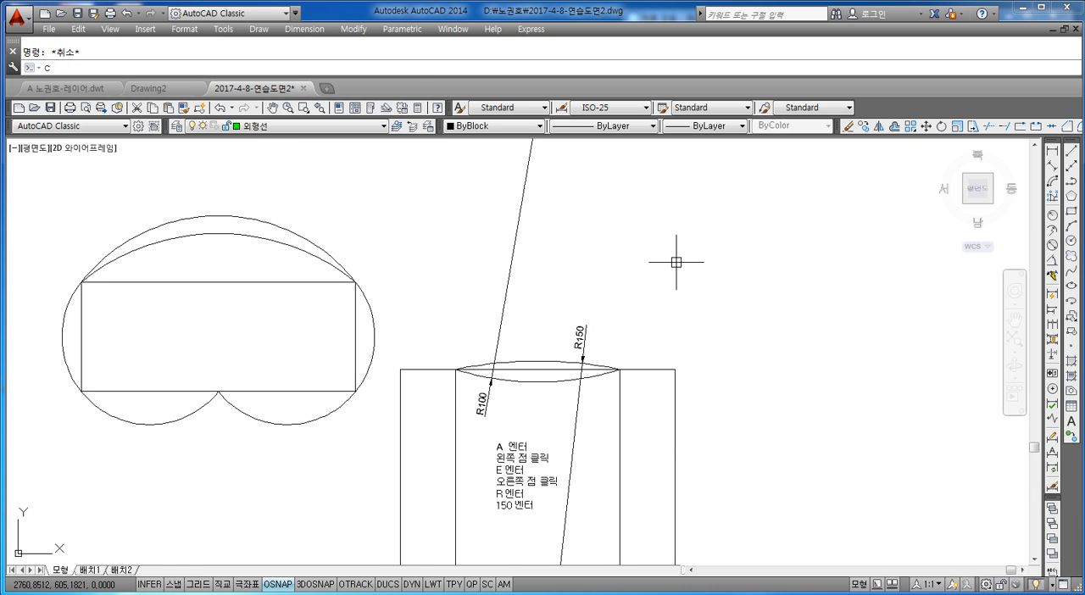
pyautogui.press('Return')
pyautogui.click(682, 229)
pyautogui.click(692, 186)
pyautogui.press('Escape')
# Draw a horizontal and a vertical diameter line across the small circle through its quadrant points.
pyautogui.write('l')
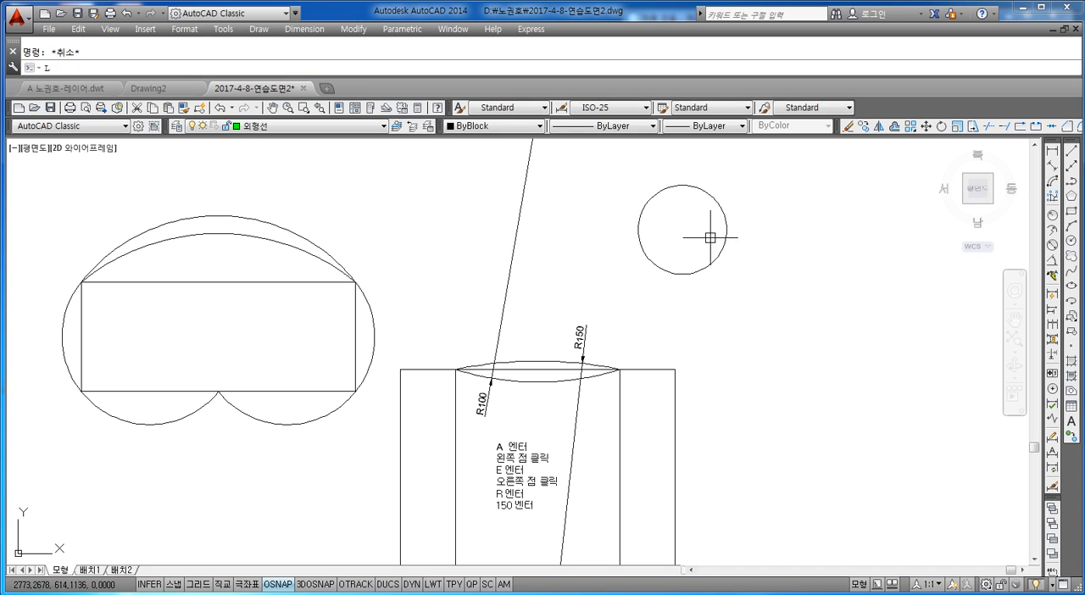
pyautogui.press('Return')
pyautogui.click(638, 229)
pyautogui.click(725, 229)
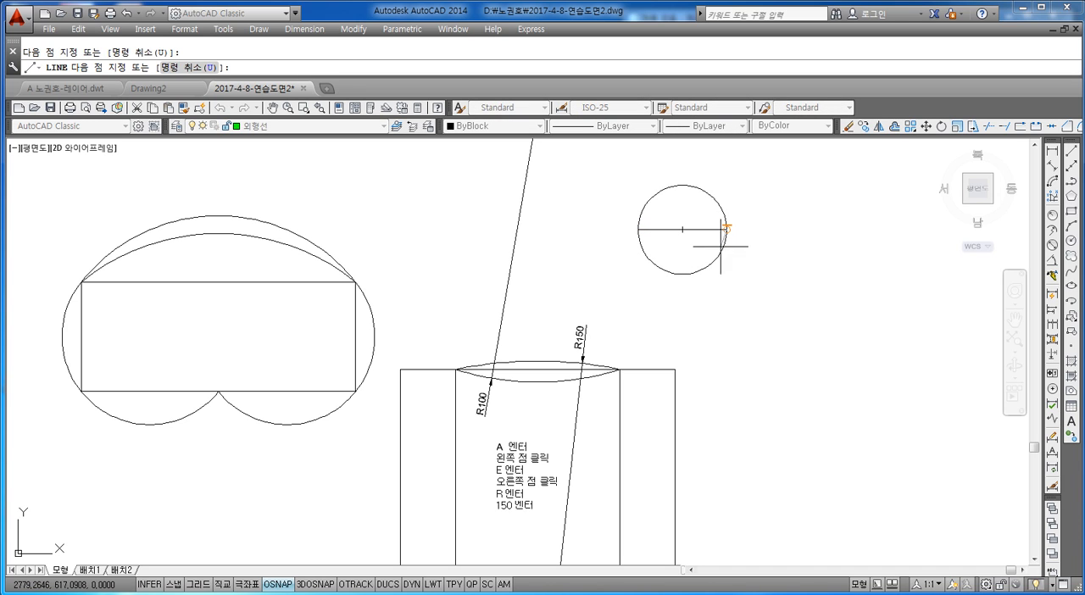
pyautogui.press('Return')
# Trim away the small circle's upper-right and lower-left quarter arcs, using the crossing lines as boundaries.
pyautogui.press('Return')
pyautogui.click(682, 185)
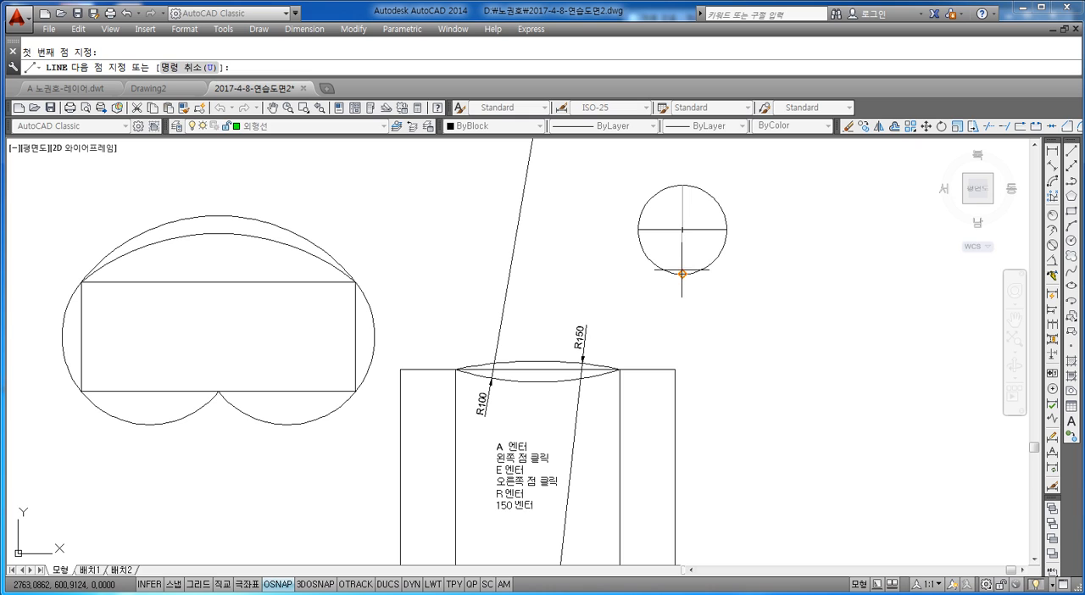
pyautogui.click(681, 269)
pyautogui.press('Escape')
pyautogui.press('Escape')
pyautogui.write('tr')
pyautogui.press('Return')
pyautogui.press('Return')
pyautogui.click(721, 190)
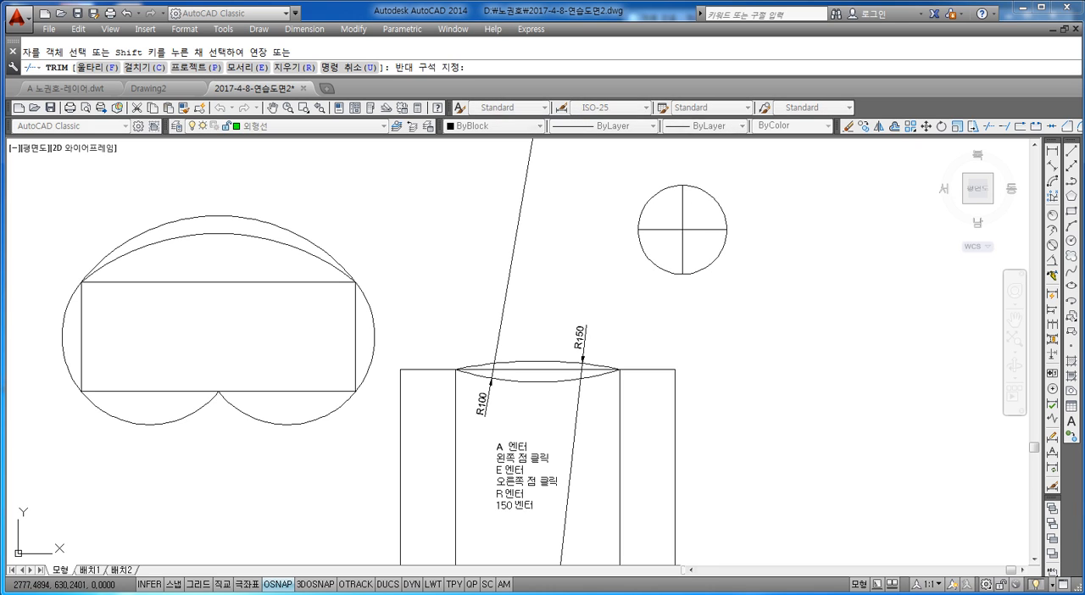
pyautogui.click(708, 212)
pyautogui.click(667, 255)
pyautogui.click(624, 305)
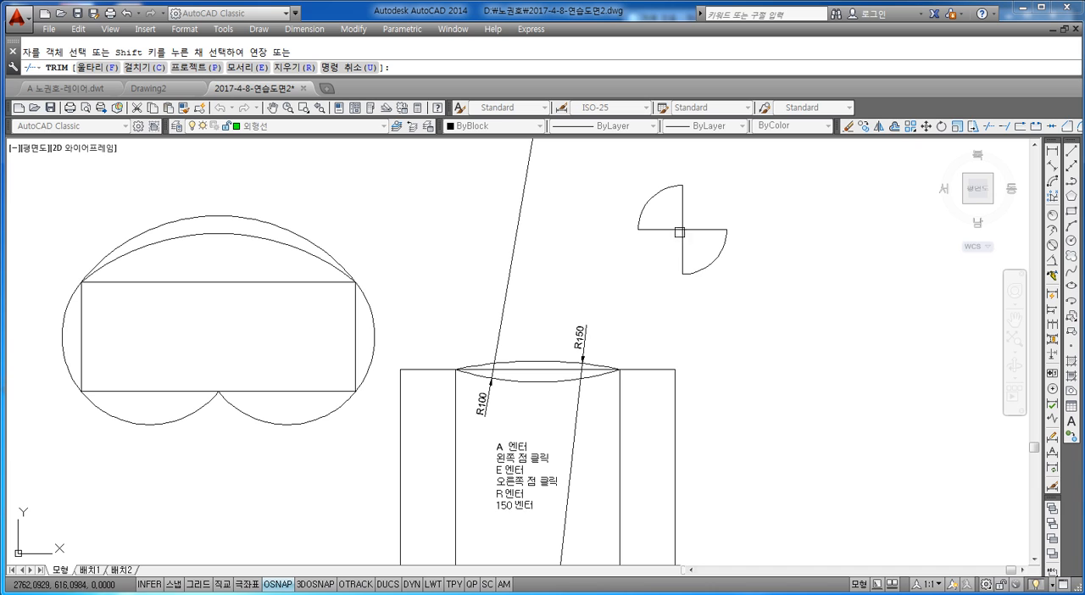
pyautogui.press('Escape')
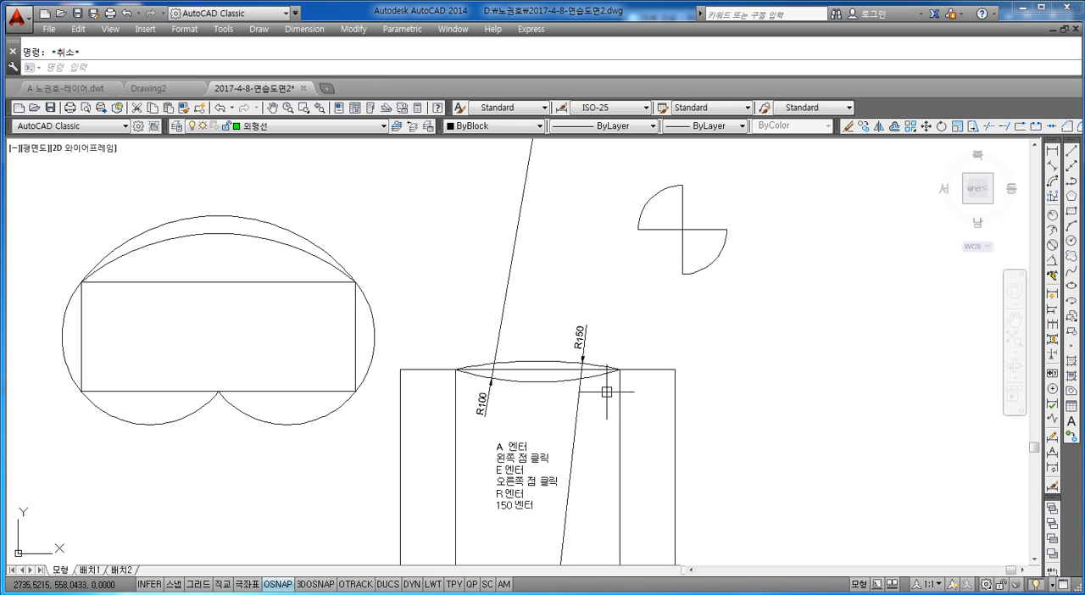
# Examine the R150 and R100 arcs and the notes at the top of the annotated square.
pyautogui.scroll(3, 612, 356)
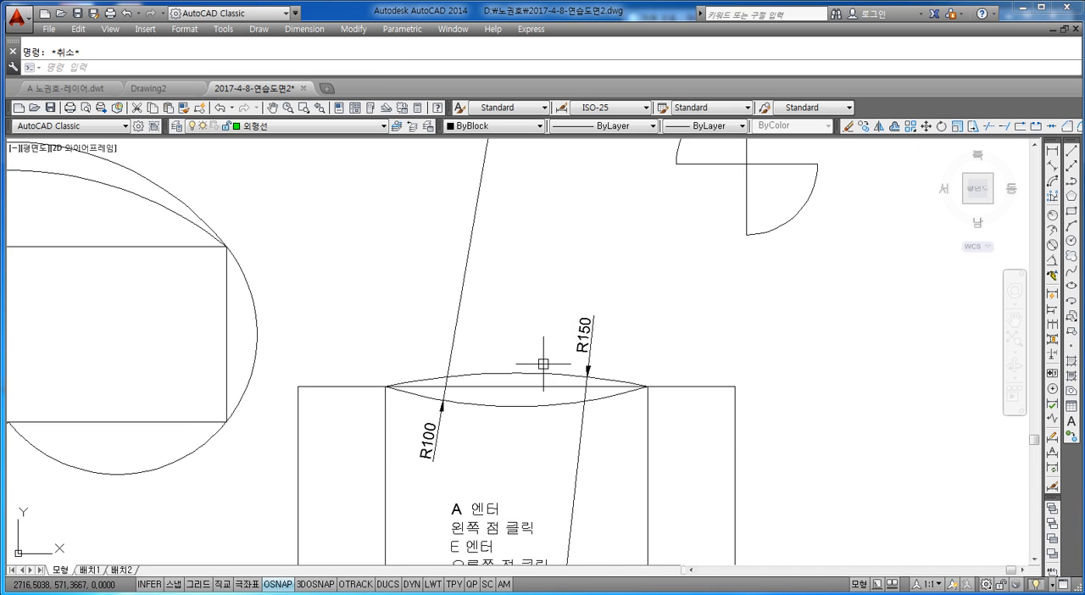
pyautogui.moveTo(549, 370); pyautogui.dragTo(548, 341, button='middle')
pyautogui.click(557, 290)
pyautogui.click(433, 469)
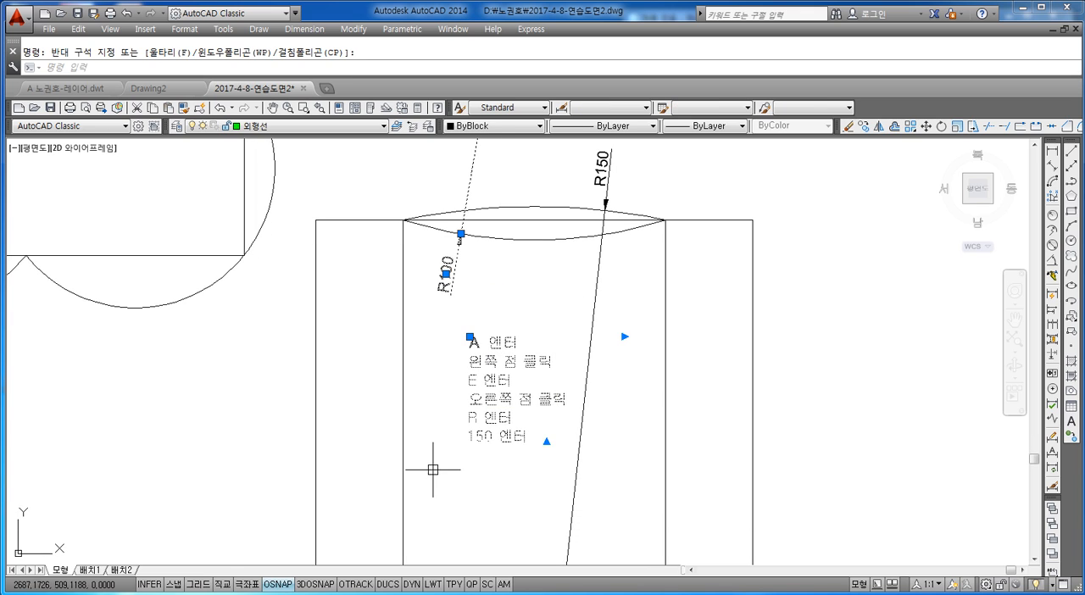
pyautogui.press('Escape')
pyautogui.click(528, 214)
pyautogui.click(528, 206)
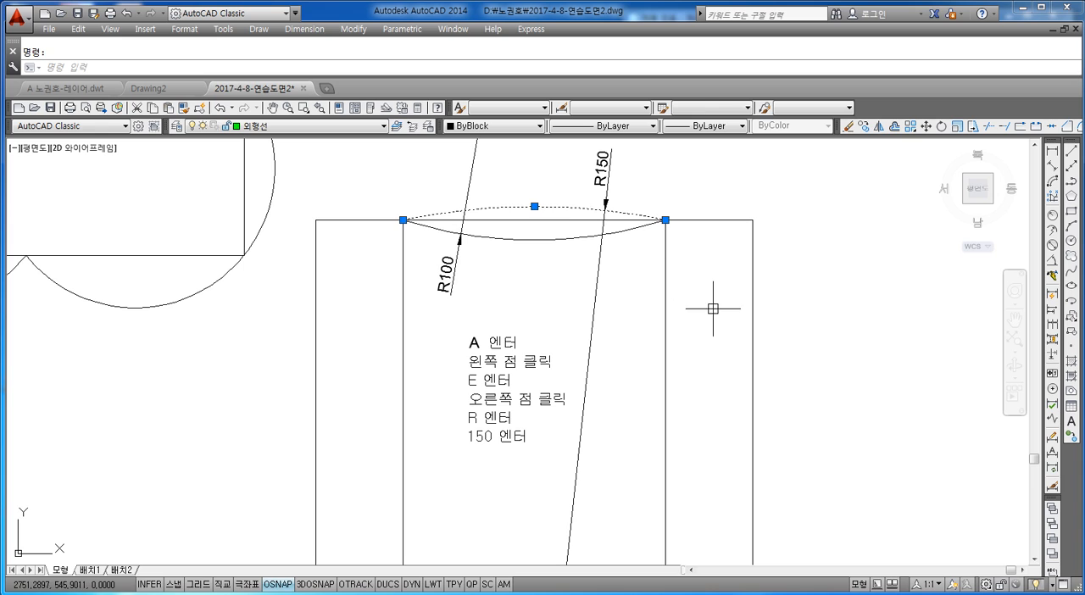
pyautogui.press('Escape')
pyautogui.scroll(-5, 637, 348)
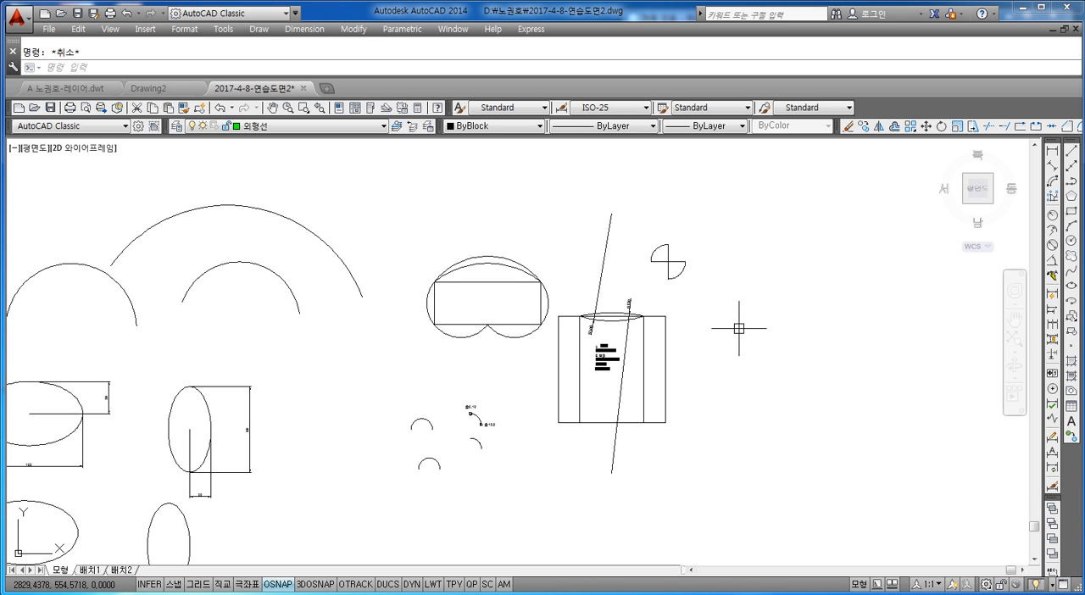
# Draw a circle with radius 50 in the empty area right of the annotated square.
pyautogui.moveTo(789, 300); pyautogui.dragTo(650, 296, button='middle')
pyautogui.moveTo(731, 306); pyautogui.dragTo(607, 310, button='middle')
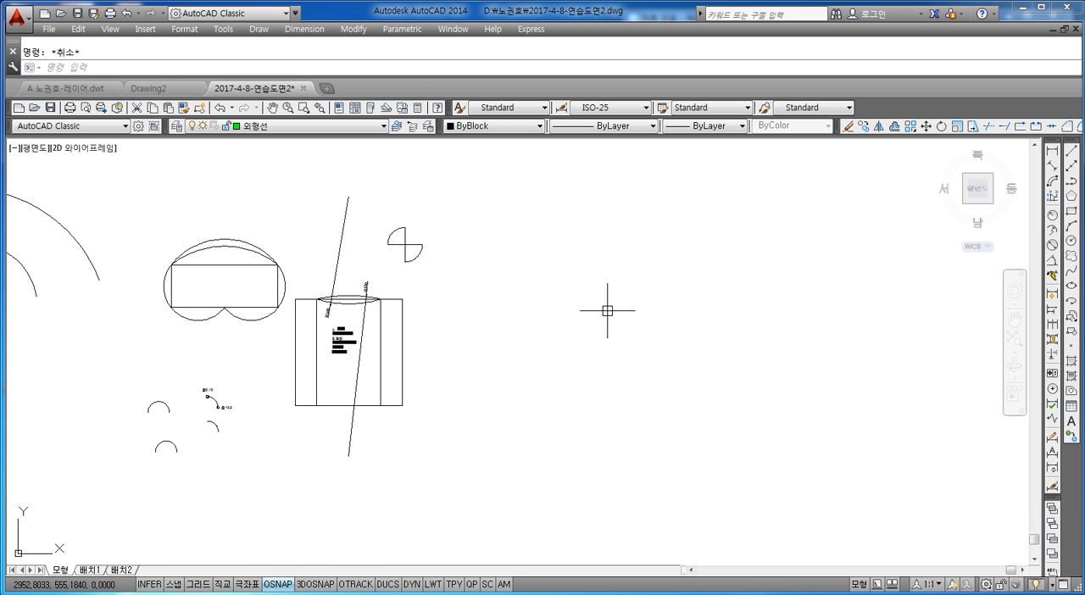
pyautogui.write('c')
pyautogui.press('Return')
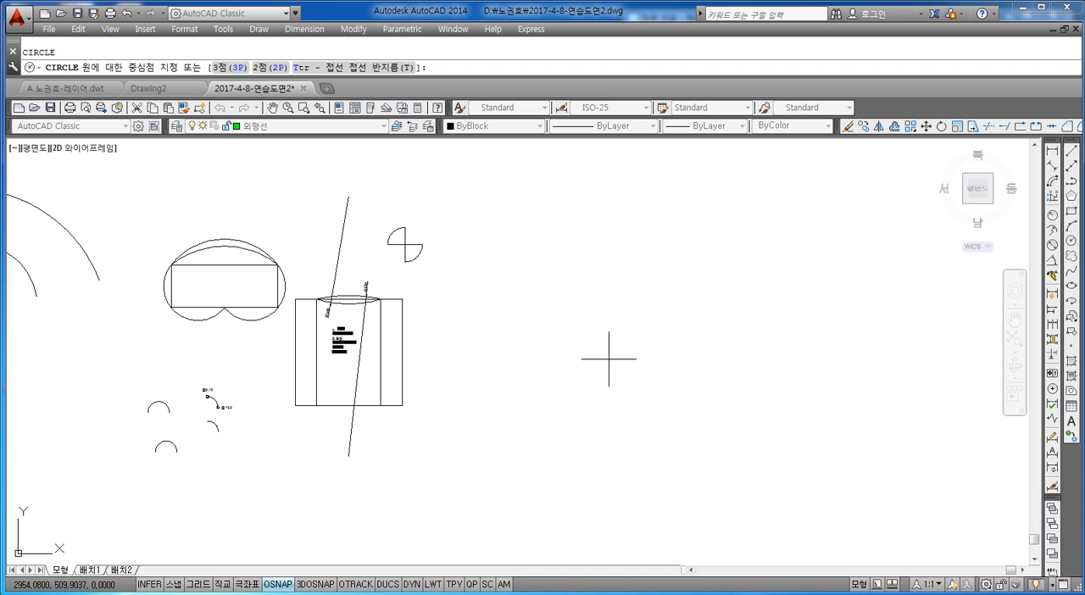
pyautogui.click(582, 353)
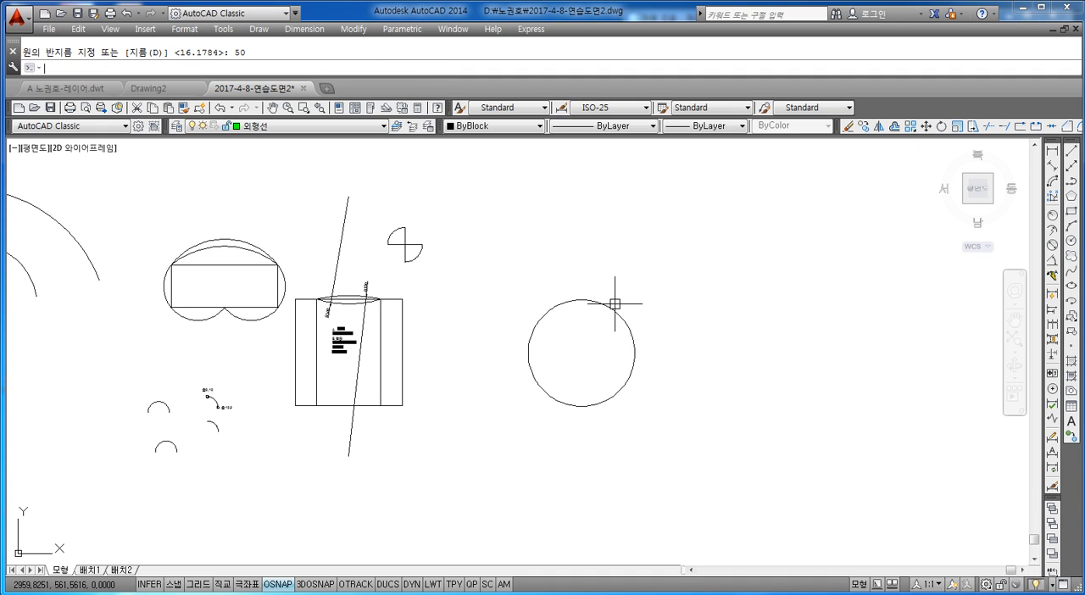
pyautogui.press('Escape')
# Add a diameter dimension to the new large circle, placing its text just outside the lower-right side.
pyautogui.scroll(4, 563, 390)
pyautogui.moveTo(602, 357); pyautogui.dragTo(538, 367, button='middle')
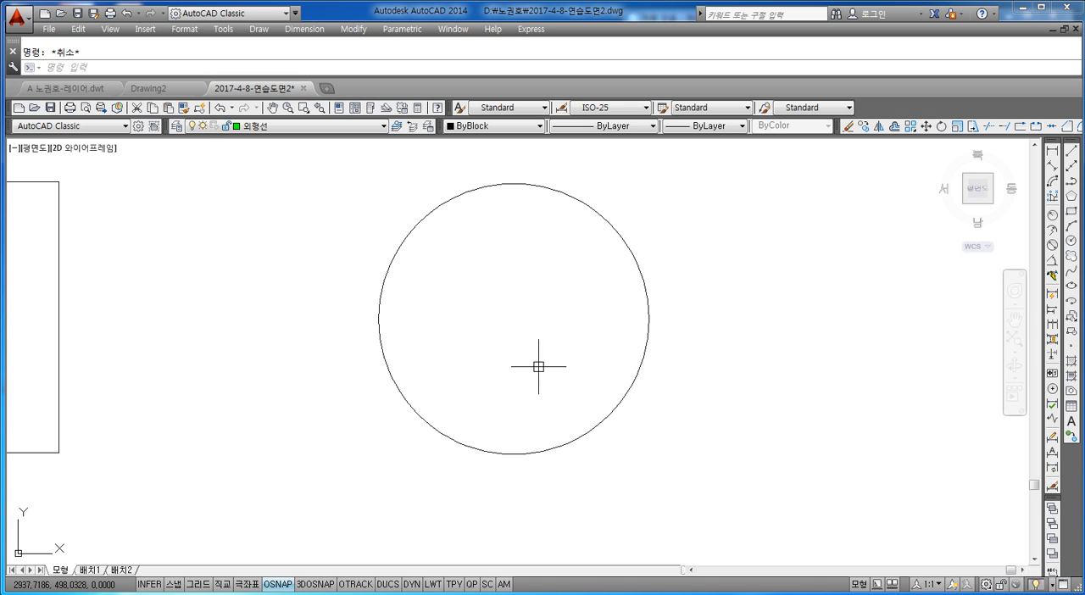
pyautogui.click(1052, 245)
pyautogui.click(626, 393)
pyautogui.click(661, 421)
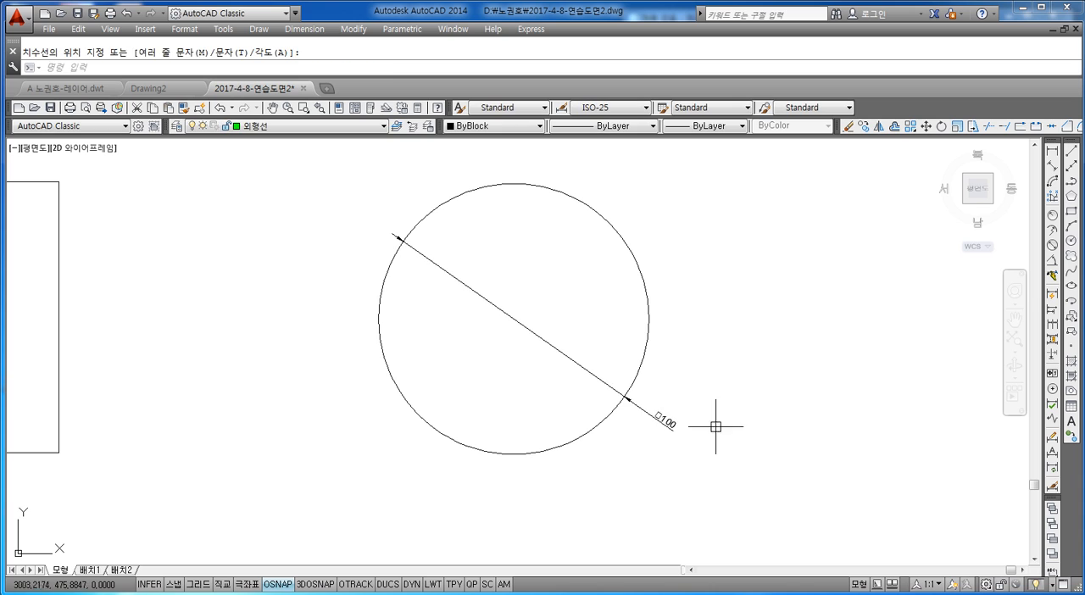
pyautogui.press('Escape')
# Delete the diameter dimension from the large circle right of the annotated square.
pyautogui.moveTo(591, 336); pyautogui.dragTo(594, 355, button='middle')
pyautogui.click(661, 438)
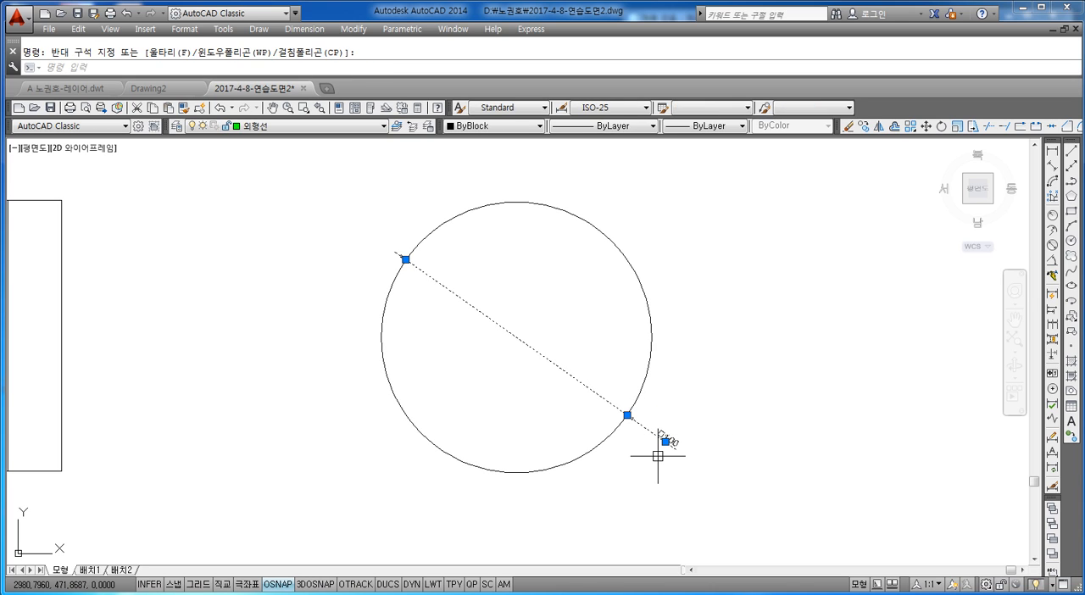
pyautogui.press('Delete')
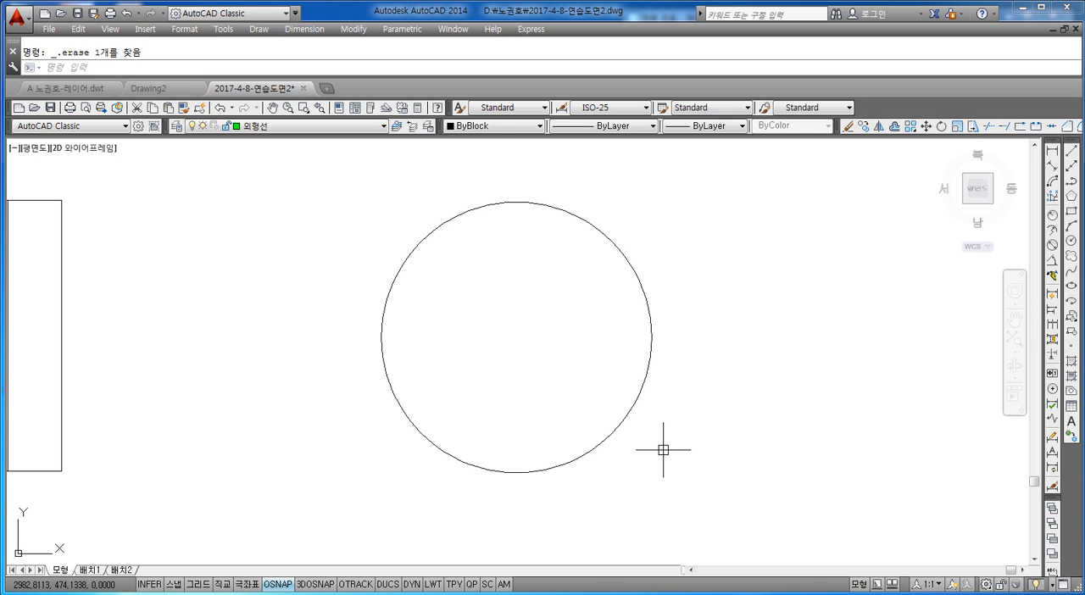
pyautogui.press('Escape')
pyautogui.write('POL')
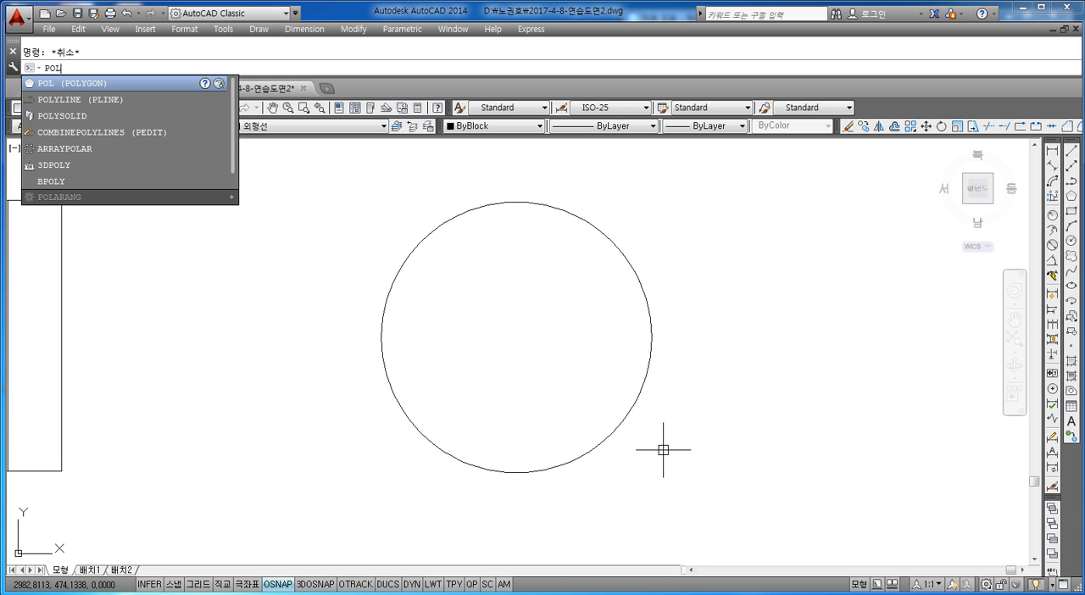
pyautogui.press('Return')
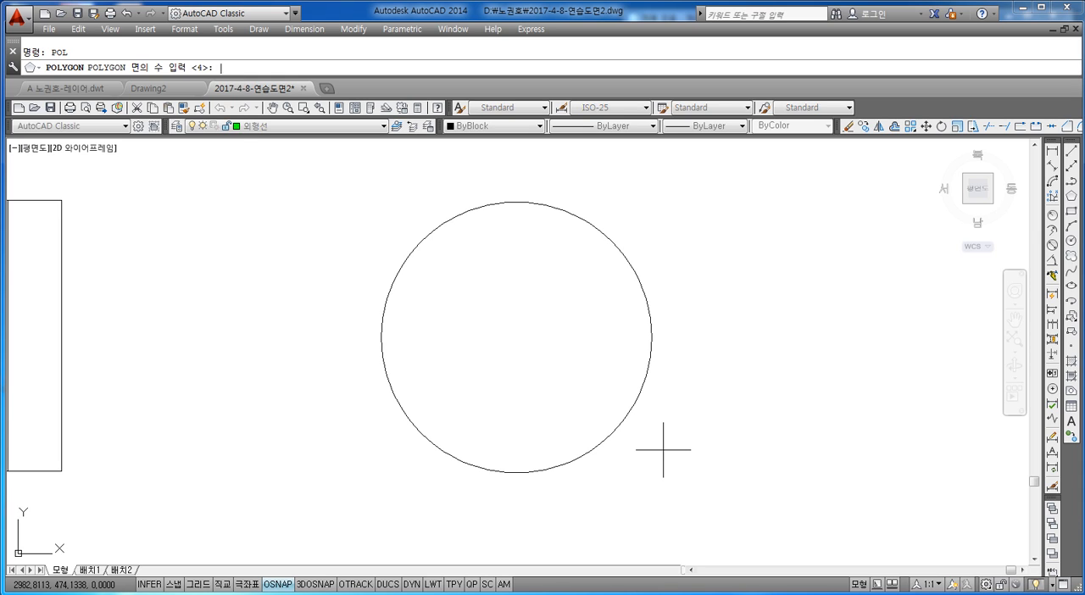
pyautogui.press('Escape')
# With Center object snap enabled, draw a 3-sided polygon inscribed in the large circle, from its center to its top quadrant.
pyautogui.write('POL')
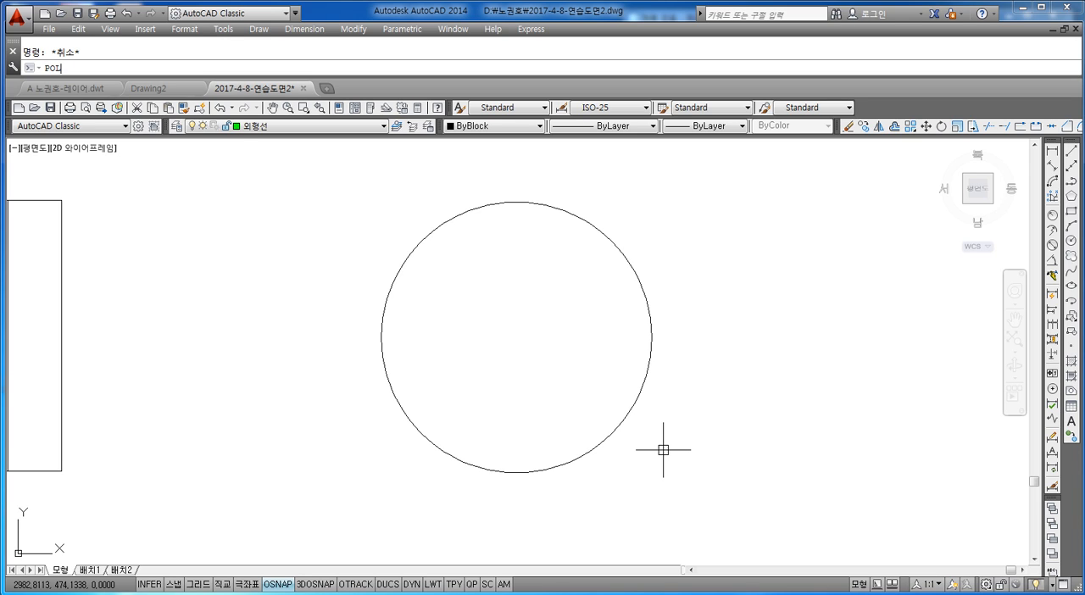
pyautogui.press('Return')
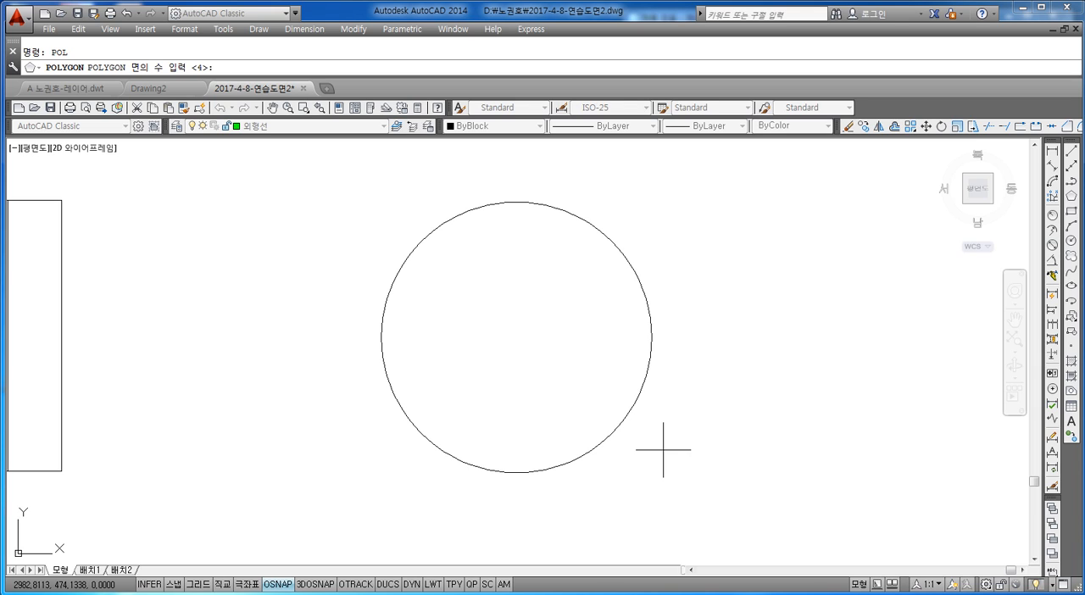
pyautogui.write('3')
pyautogui.press('Return')
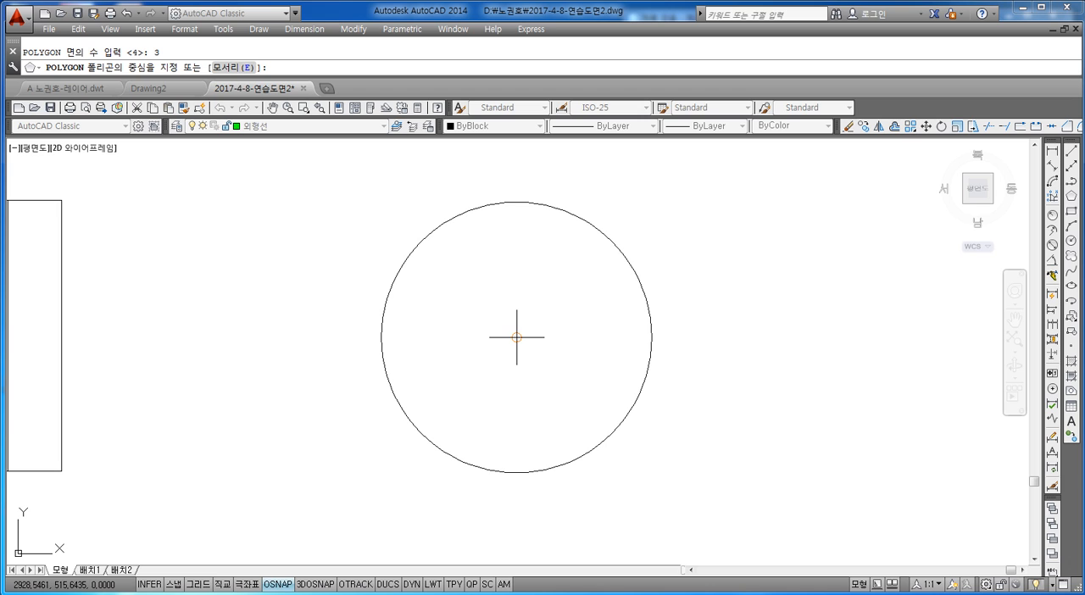
pyautogui.rightClick(276, 585)
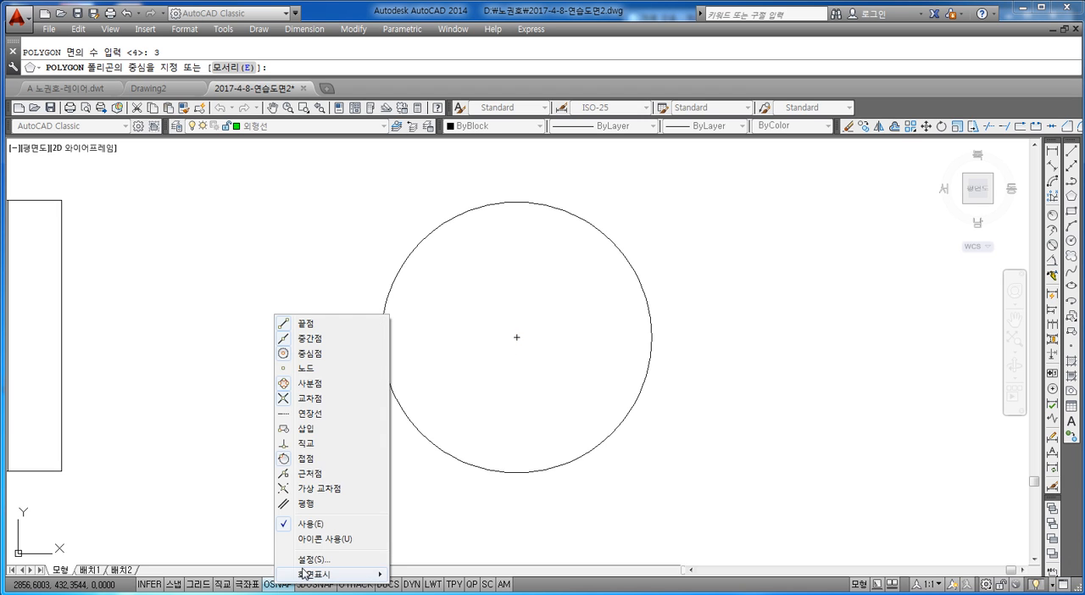
pyautogui.click(293, 559)
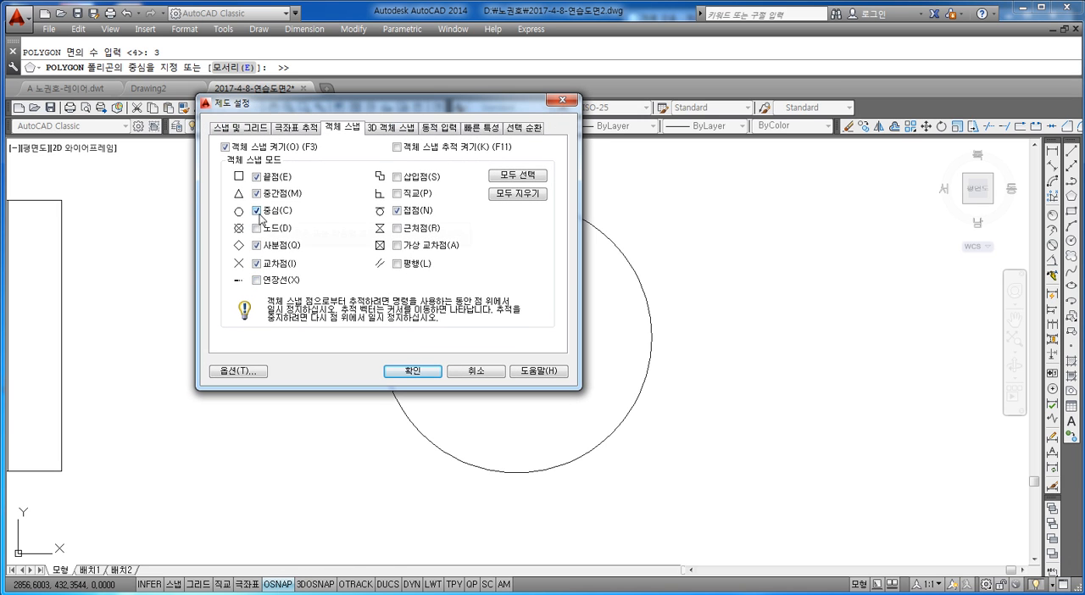
pyautogui.click(412, 373)
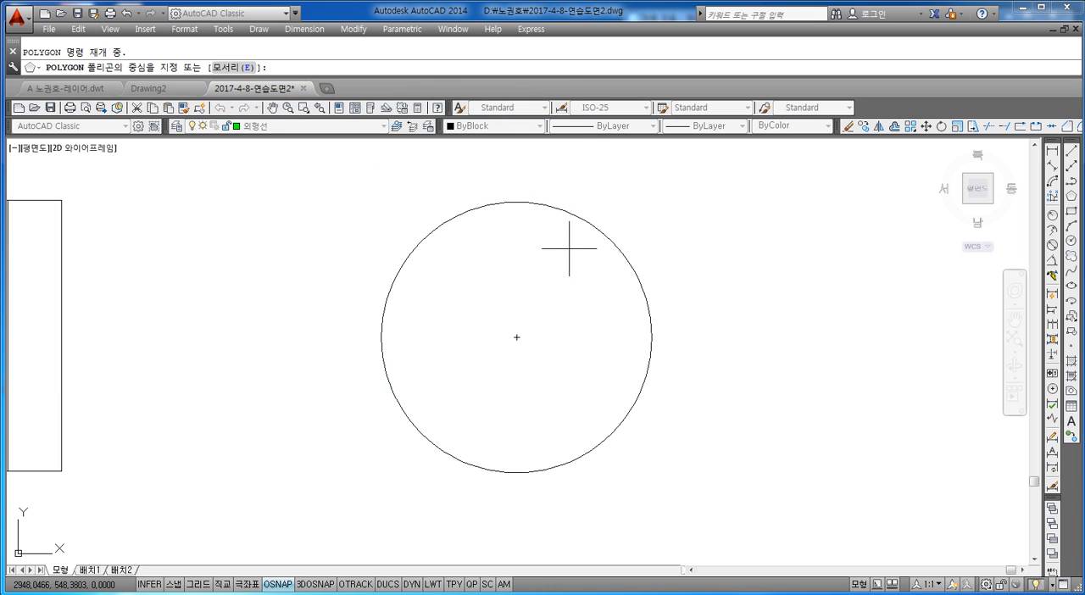
pyautogui.click(519, 338)
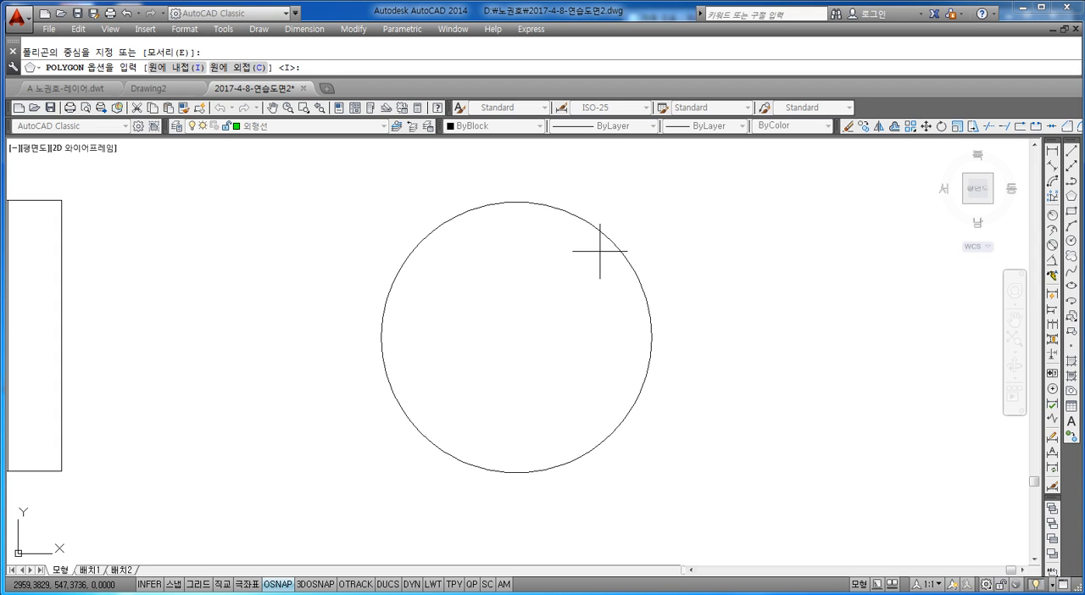
pyautogui.write('i')
pyautogui.press('Return')
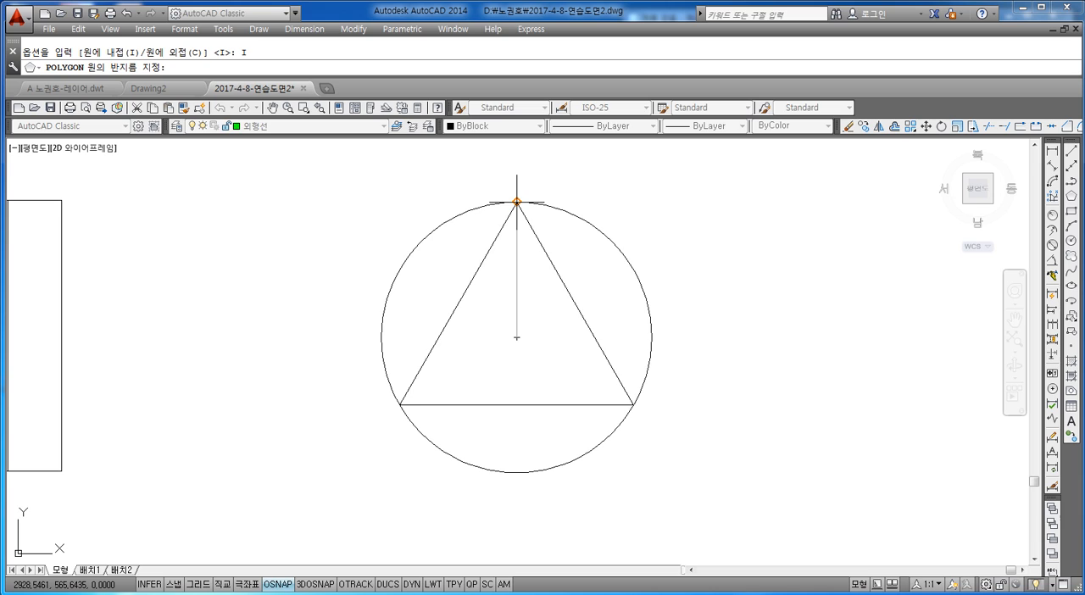
pyautogui.click(516, 202)
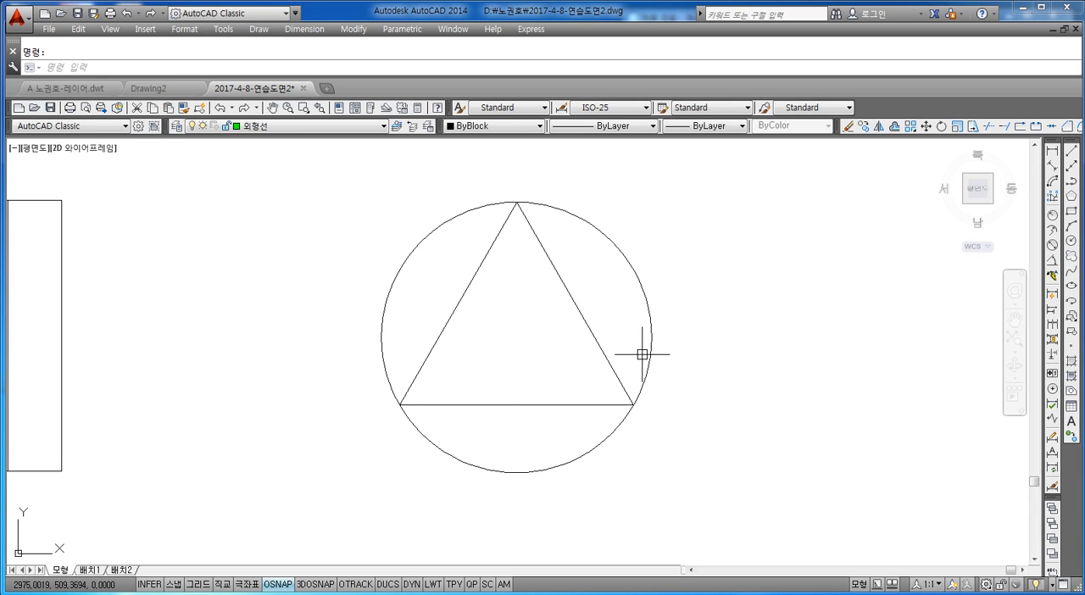
# Draw a 3-sided polygon circumscribed about the same circle, centered on it, with the radius picked at the circle's top quadrant.
pyautogui.scroll(-2, 642, 354)
pyautogui.scroll(4, 639, 353)
pyautogui.scroll(-2, 624, 354)
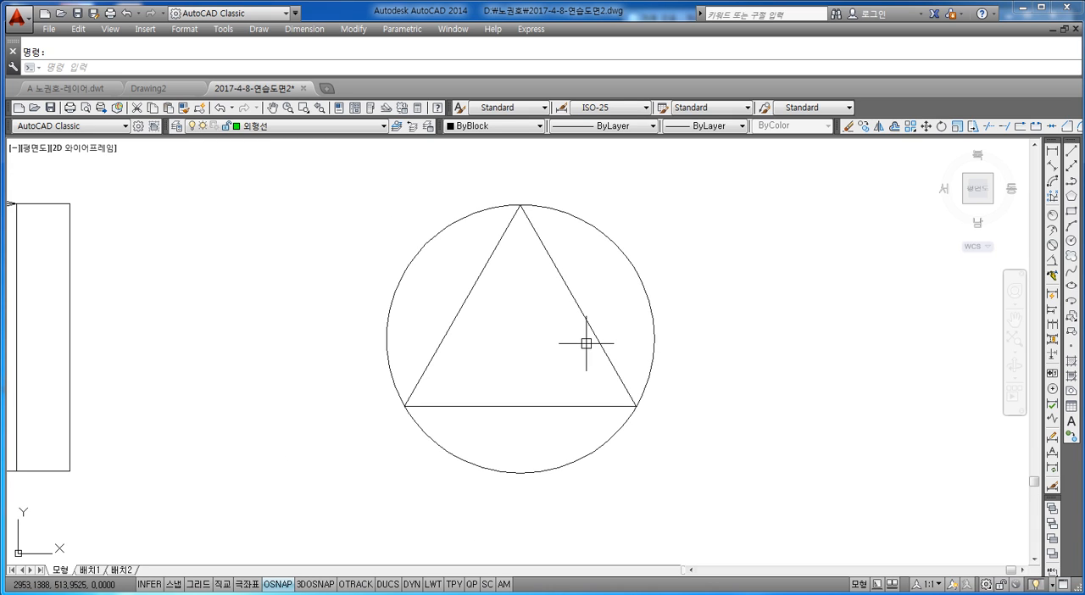
pyautogui.press('Escape')
pyautogui.write('pol')
pyautogui.press('Return')
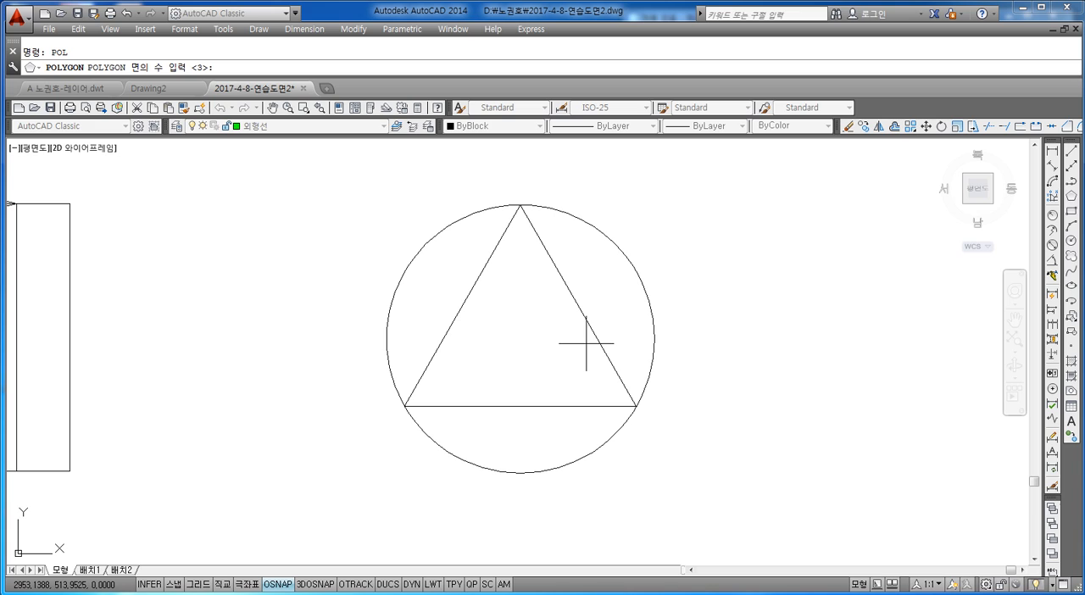
pyautogui.write('3')
pyautogui.press('Return')
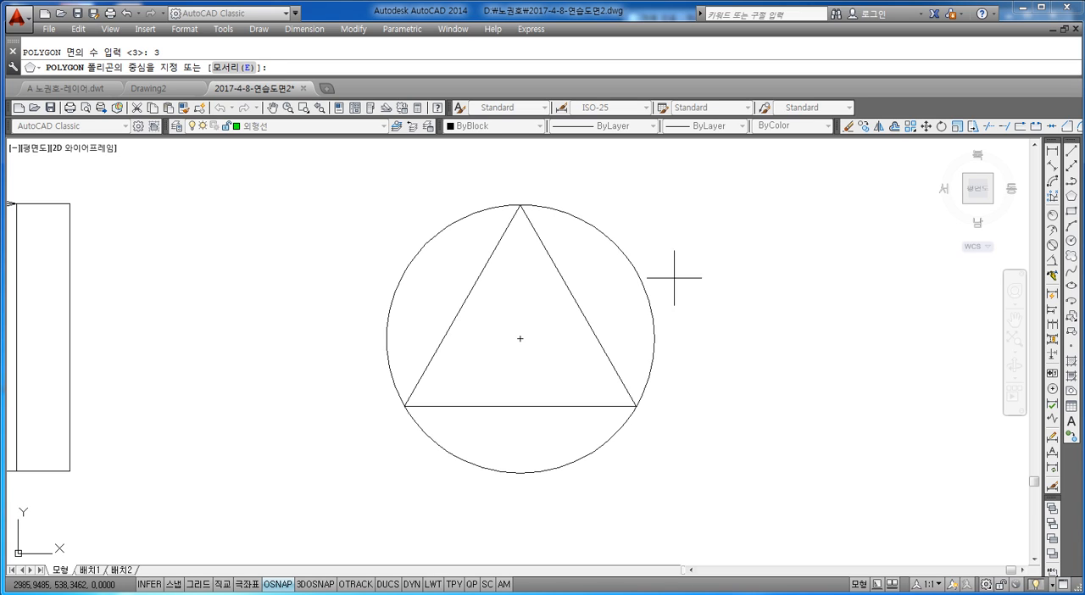
pyautogui.click(520, 338)
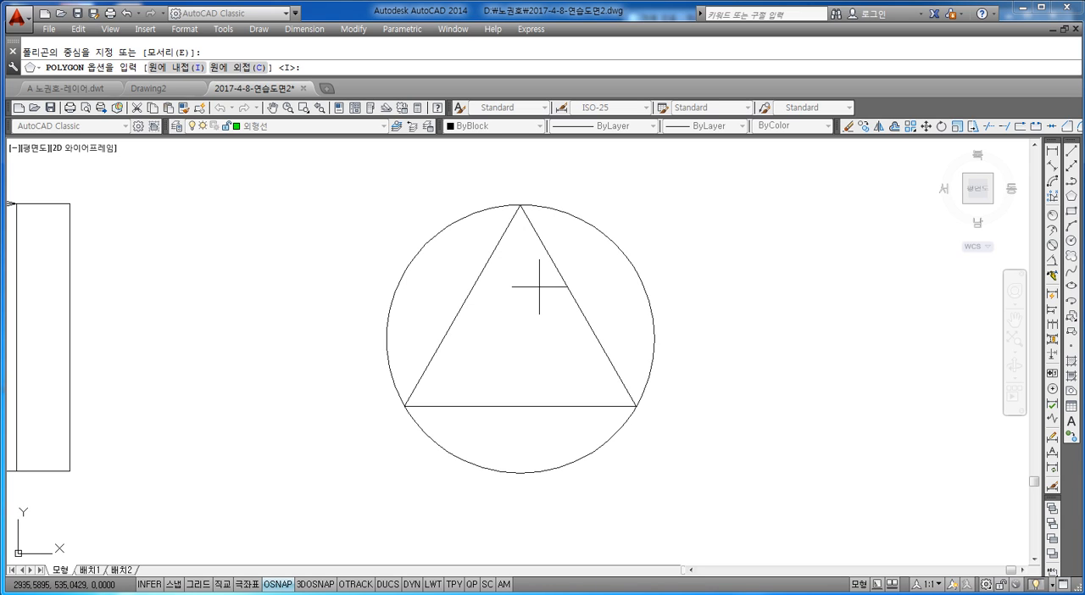
pyautogui.write('c')
pyautogui.press('Return')
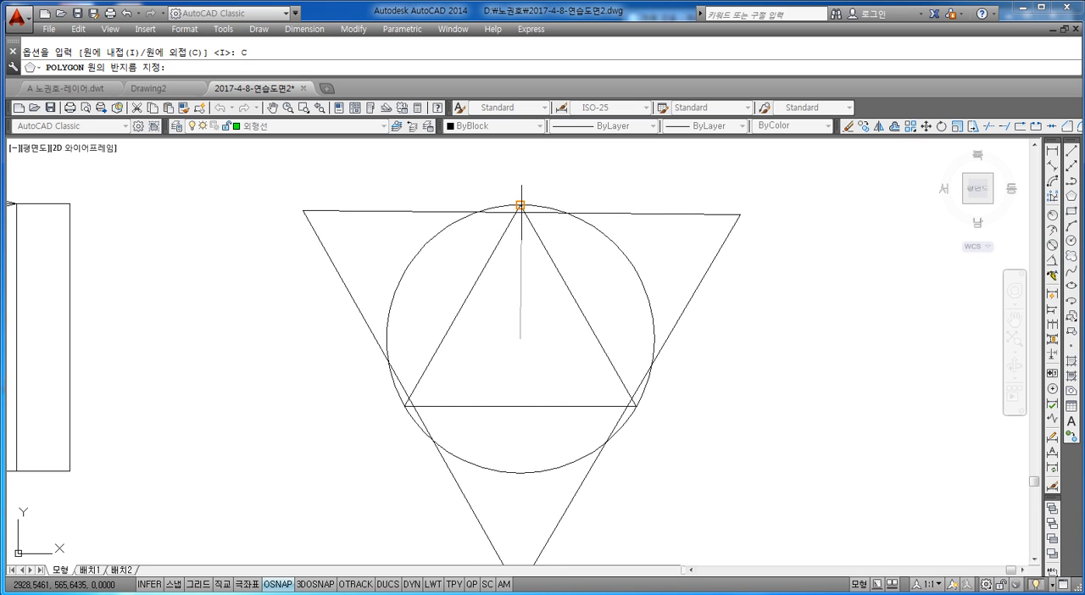
pyautogui.click(521, 205)
# Highlight the inscribed triangle and the circumscribed triangle one after the other to compare them.
pyautogui.scroll(-4, 559, 314)
pyautogui.scroll(3, 543, 276)
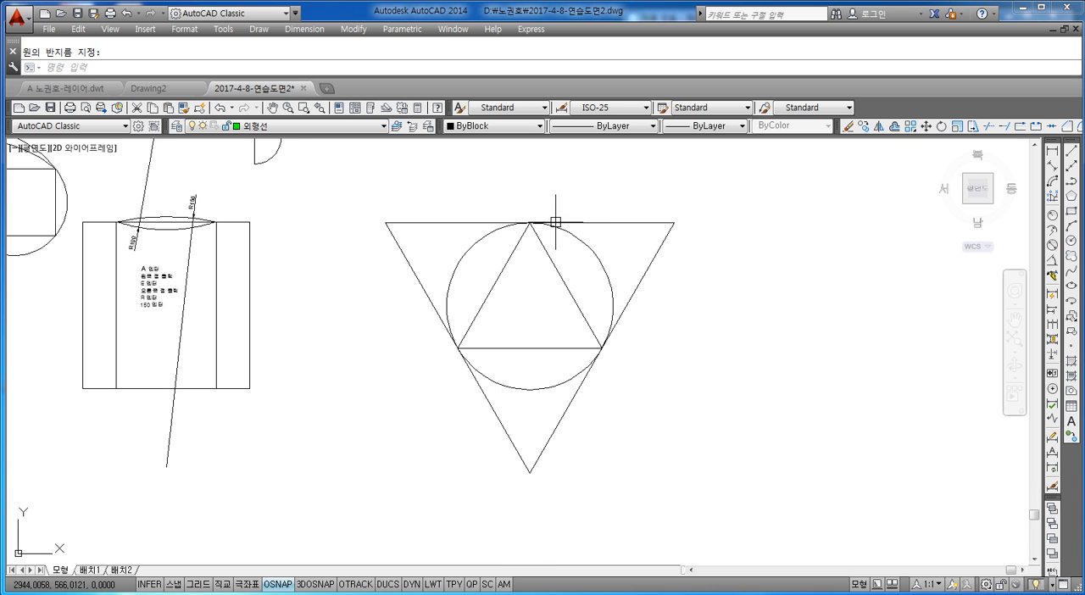
pyautogui.click(576, 274)
pyautogui.click(555, 308)
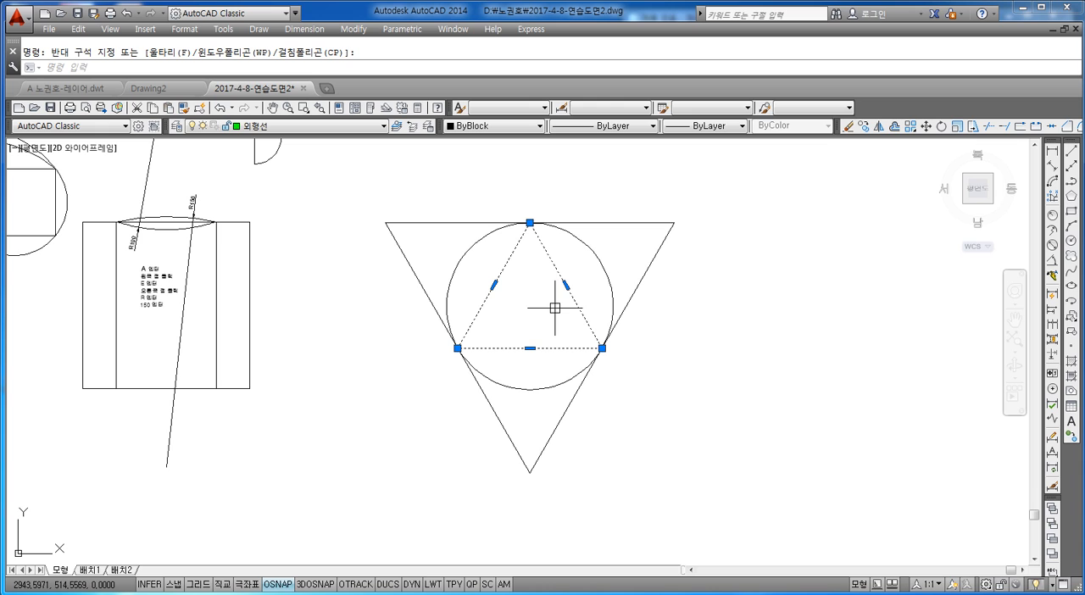
pyautogui.press('Escape')
pyautogui.click(654, 227)
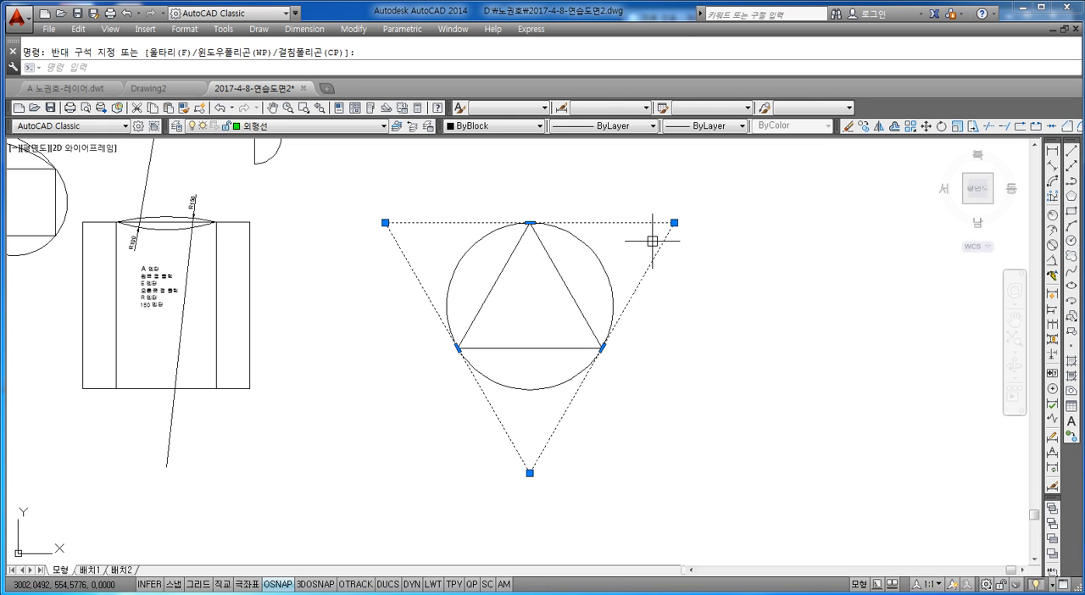
pyautogui.press('Escape')
pyautogui.scroll(-2, 517, 328)
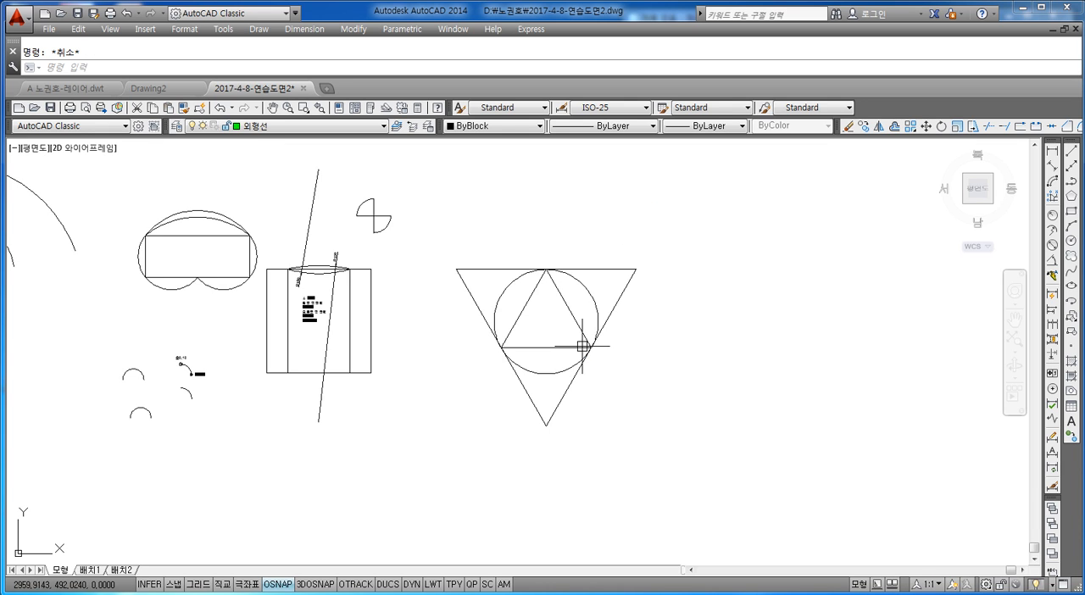
pyautogui.write('co')
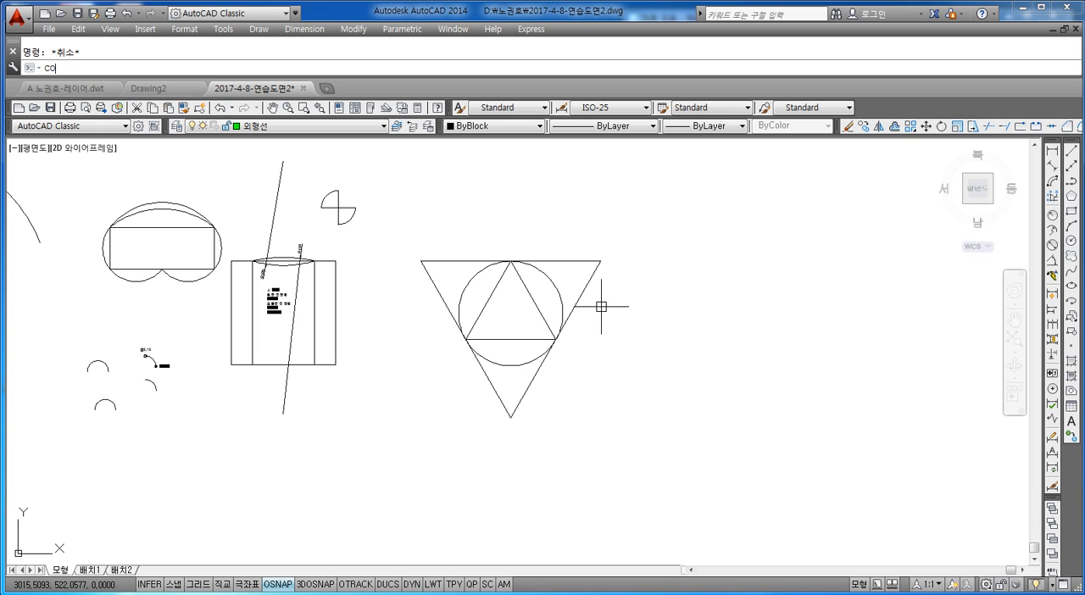
pyautogui.press('Return')
pyautogui.click(627, 220)
pyautogui.click(462, 425)
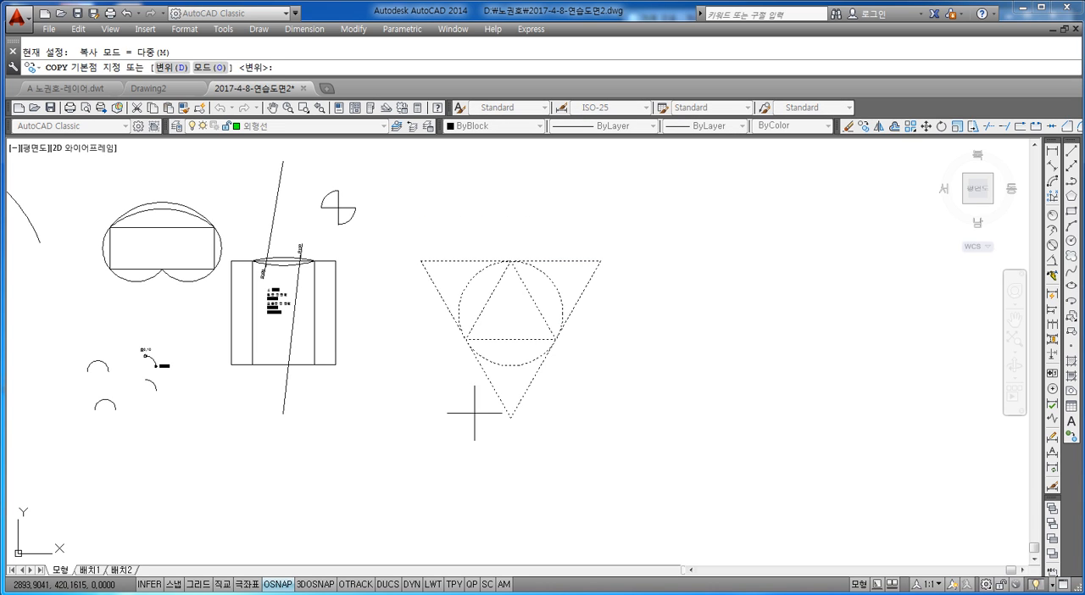
pyautogui.press('Escape')
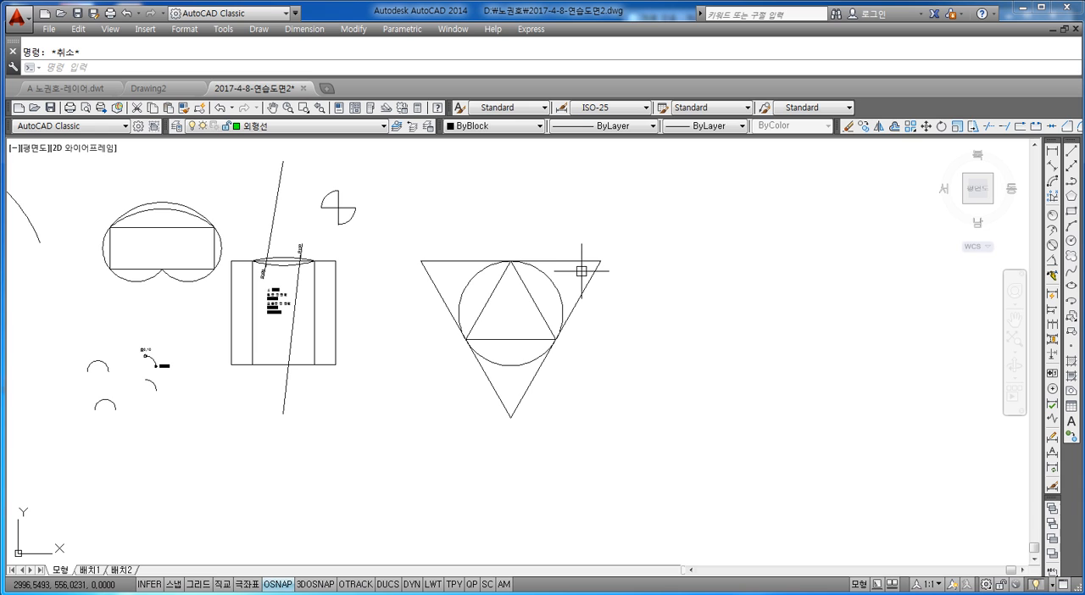
# Copy the circle with both triangles into the empty area to its right, using the circle's center as base point.
pyautogui.write('co')
pyautogui.press('Return')
pyautogui.click(644, 227)
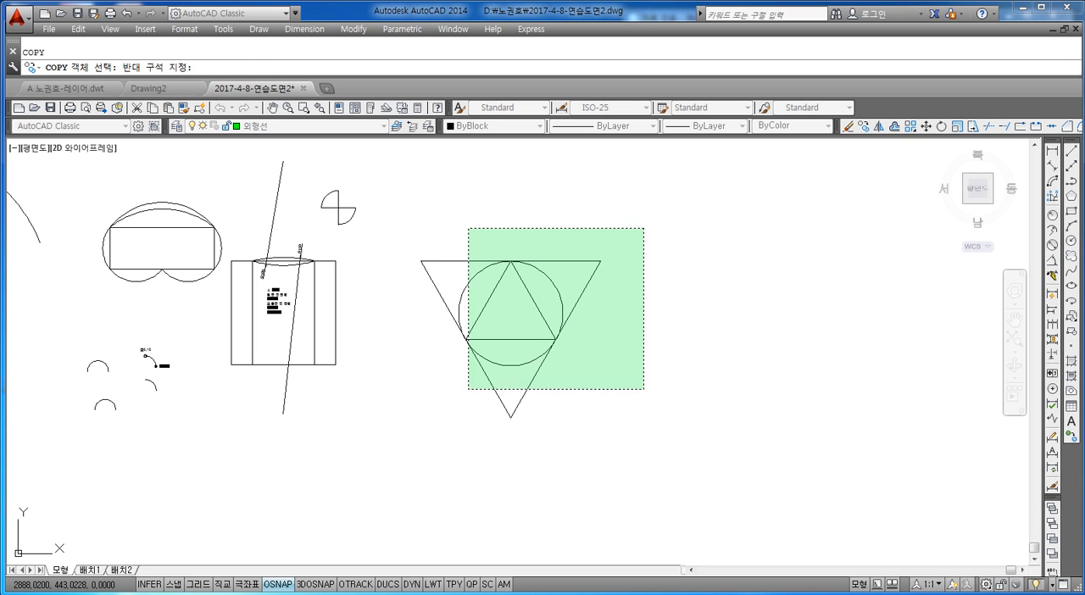
pyautogui.click(464, 413)
pyautogui.press('Return')
pyautogui.click(511, 314)
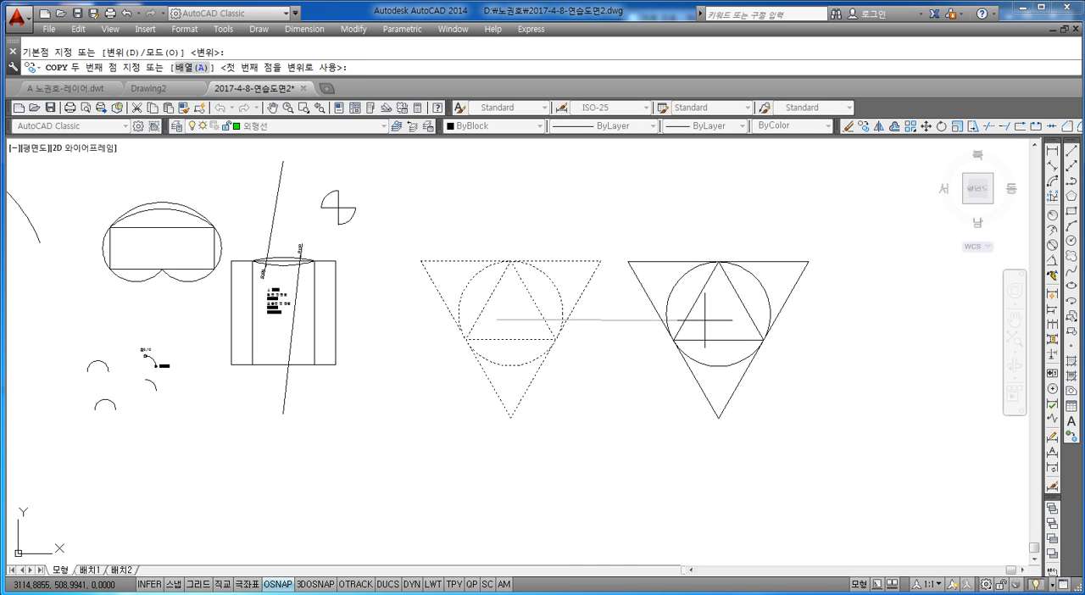
pyautogui.click(718, 314)
pyautogui.press('Escape')
# Erase the outer and inner triangles from the copy, leaving only its circle.
pyautogui.click(801, 269)
pyautogui.press('Delete')
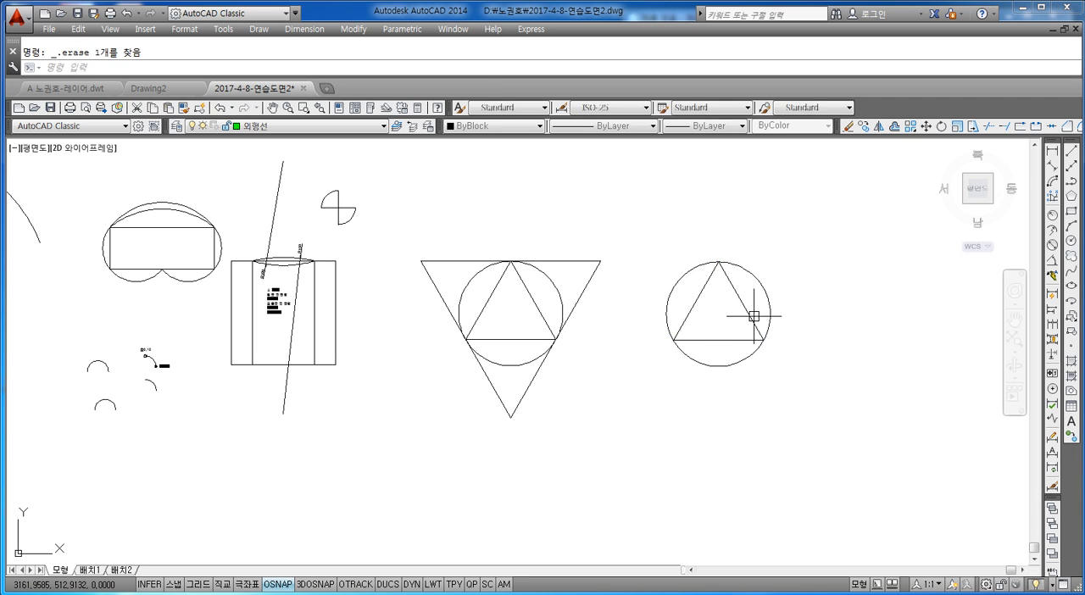
pyautogui.moveTo(740, 341); pyautogui.dragTo(652, 361, button='middle')
pyautogui.scroll(2, 652, 360)
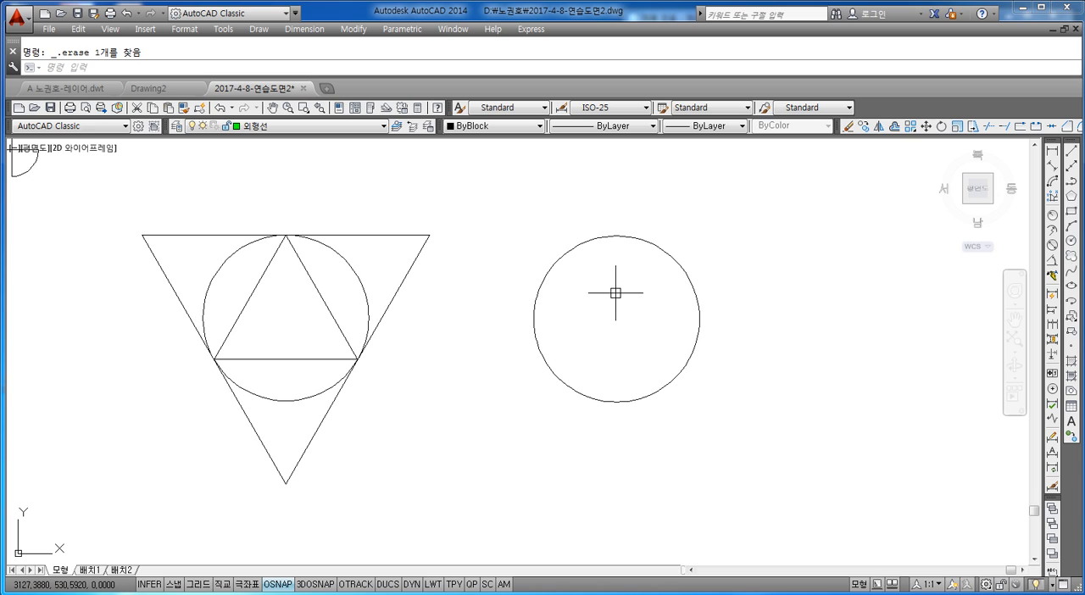
# Draw a 4-sided polygon inscribed in the copied circle, centered on it, with the radius picked at the circle's top quadrant.
pyautogui.moveTo(615, 293); pyautogui.dragTo(556, 315, button='middle')
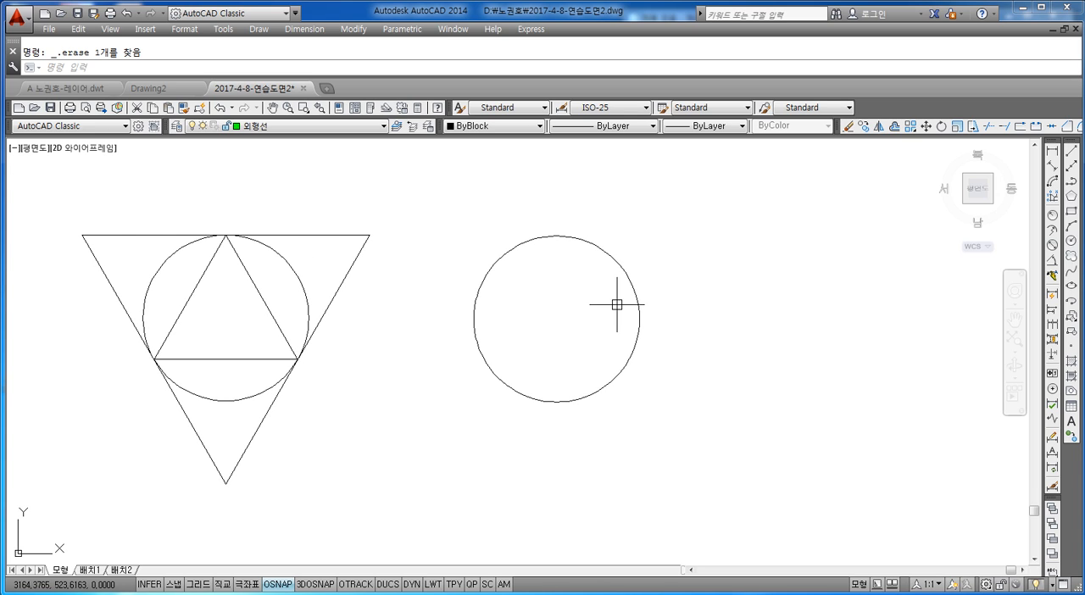
pyautogui.press('Escape')
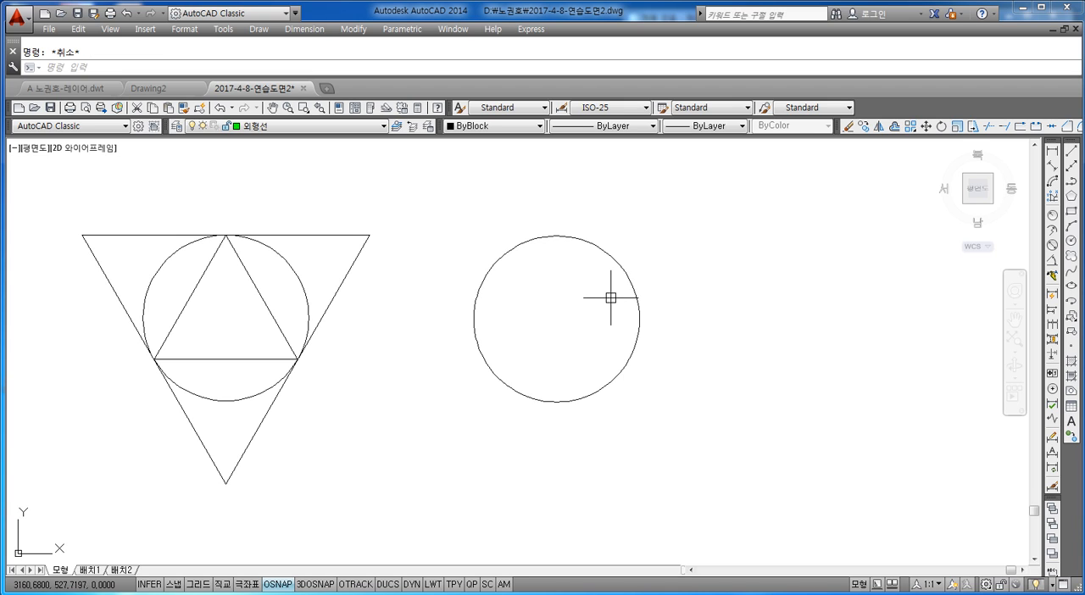
pyautogui.write('POL')
pyautogui.press('Return')
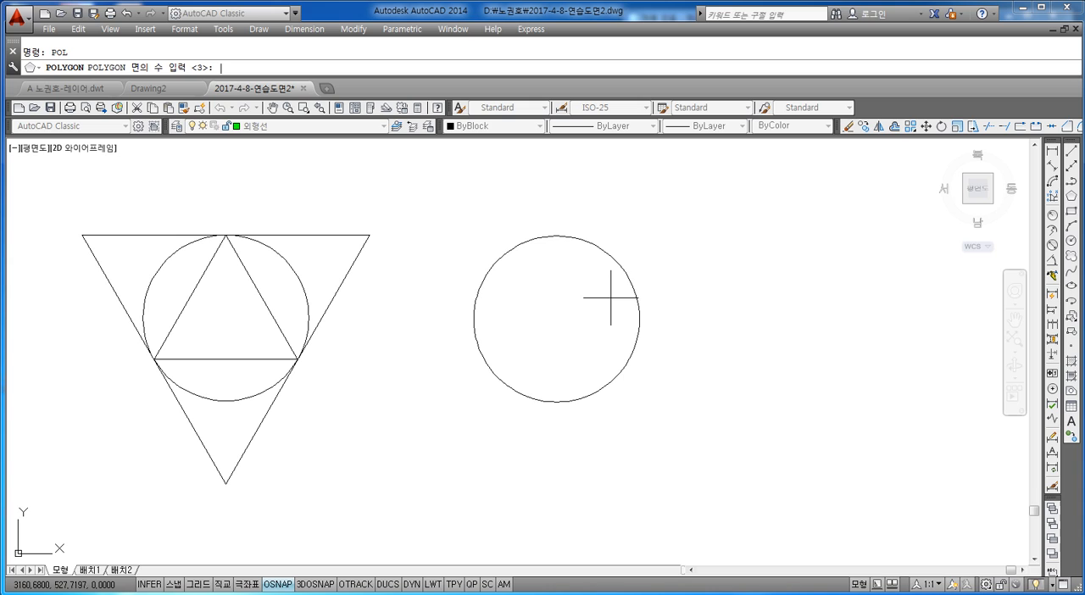
pyautogui.write('4')
pyautogui.press('Return')
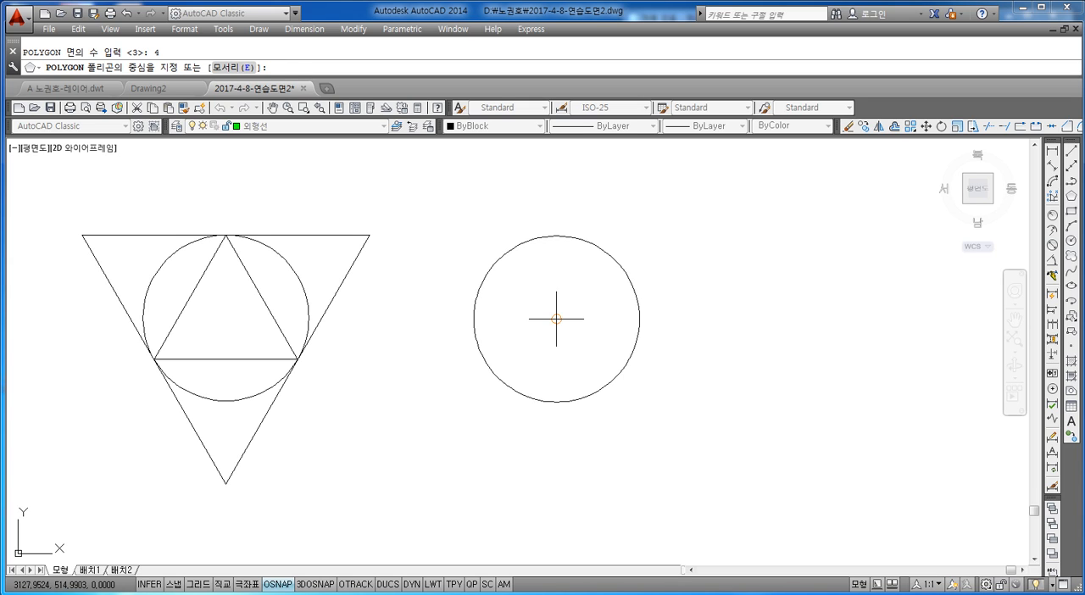
pyautogui.click(558, 308)
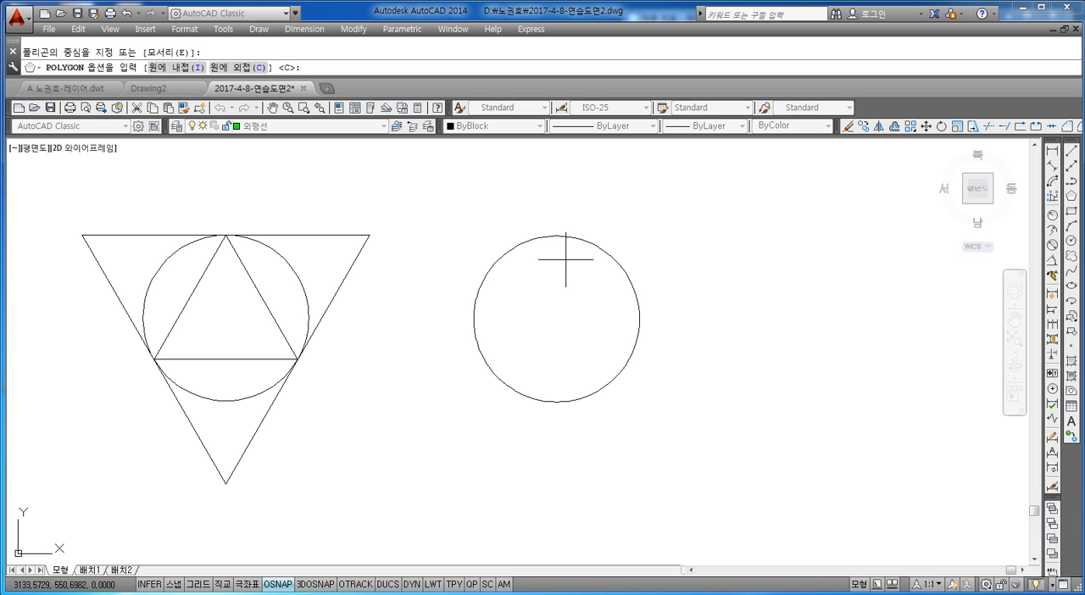
pyautogui.write('I')
pyautogui.press('Return')
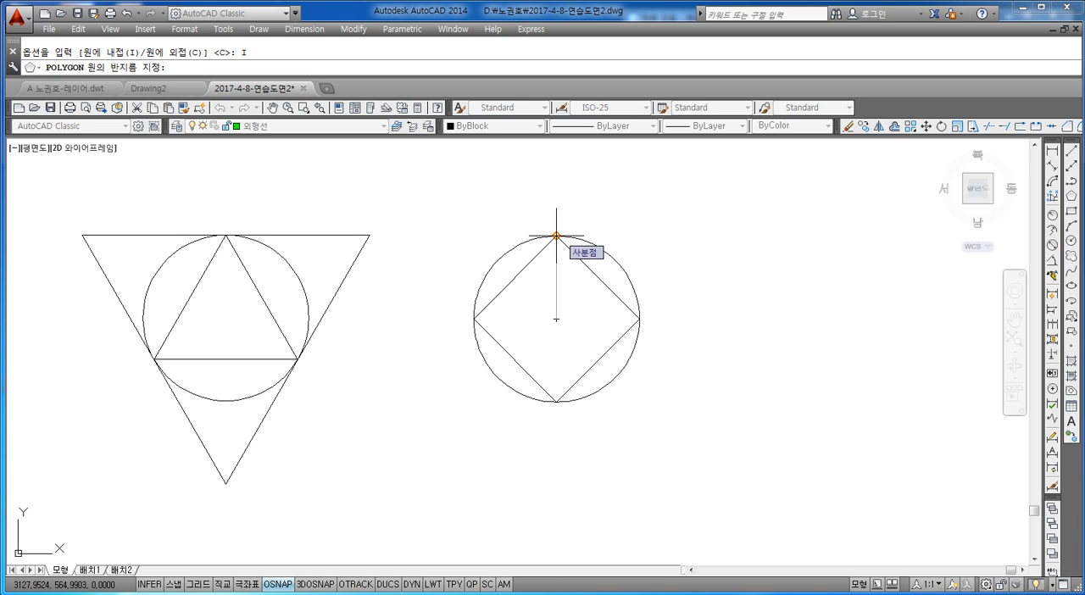
pyautogui.click(556, 236)
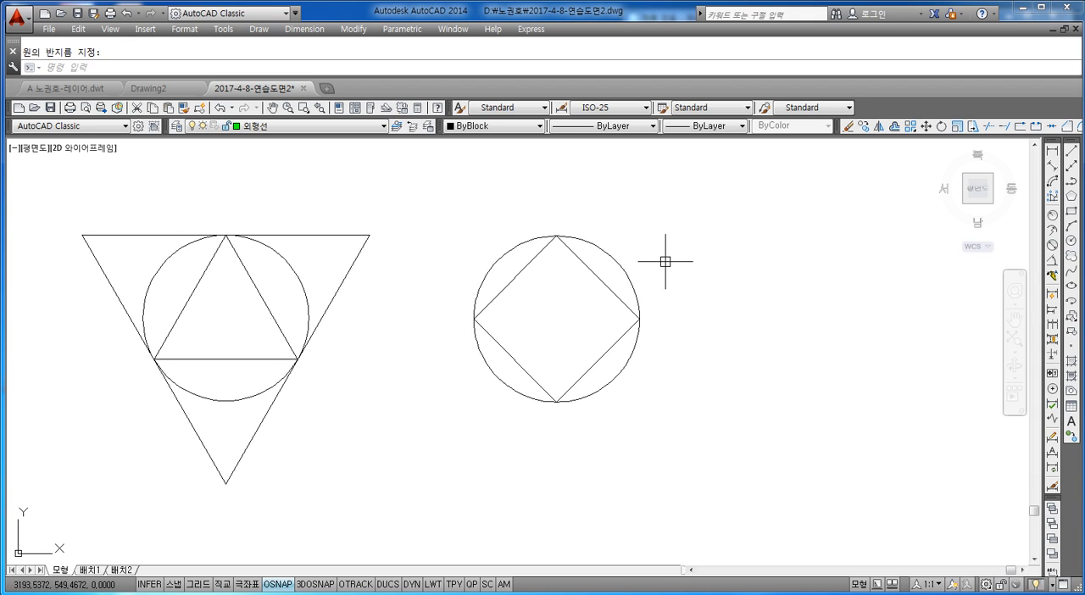
# Draw a 4-sided polygon circumscribed about the same circle, centered on it, with the radius picked at the circle's top quadrant.
pyautogui.write('pol')
pyautogui.press('Escape')
pyautogui.press('Escape')
pyautogui.write('pol')
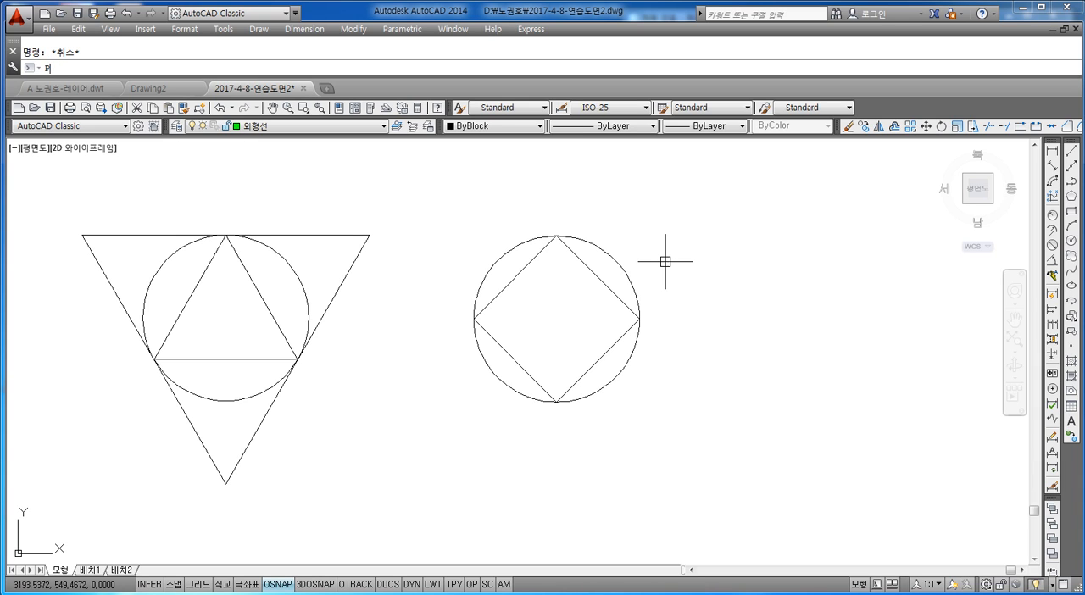
pyautogui.press('Return')
pyautogui.write('4')
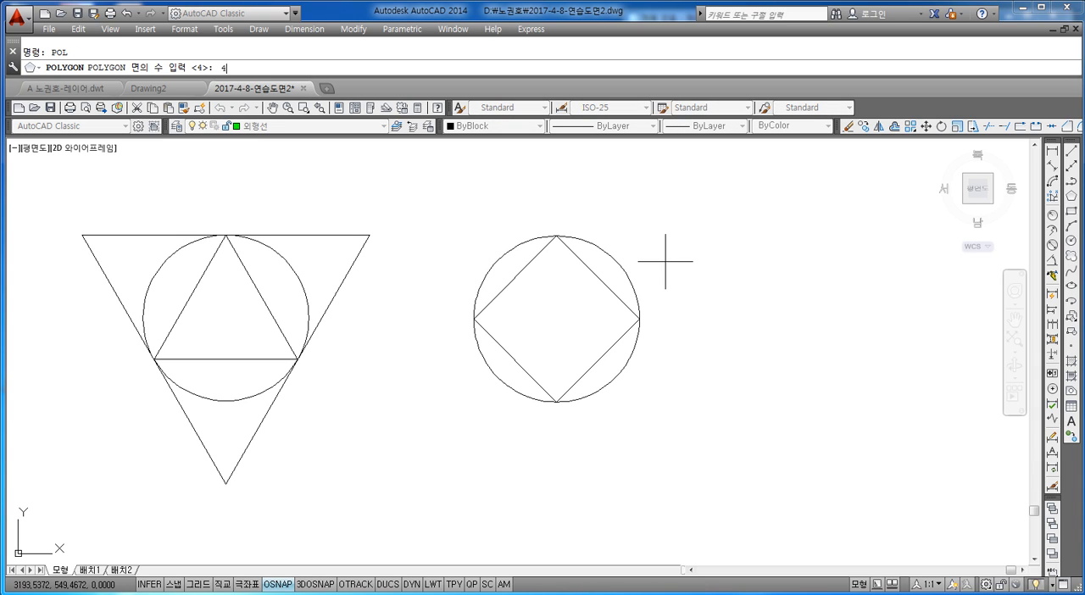
pyautogui.press('Return')
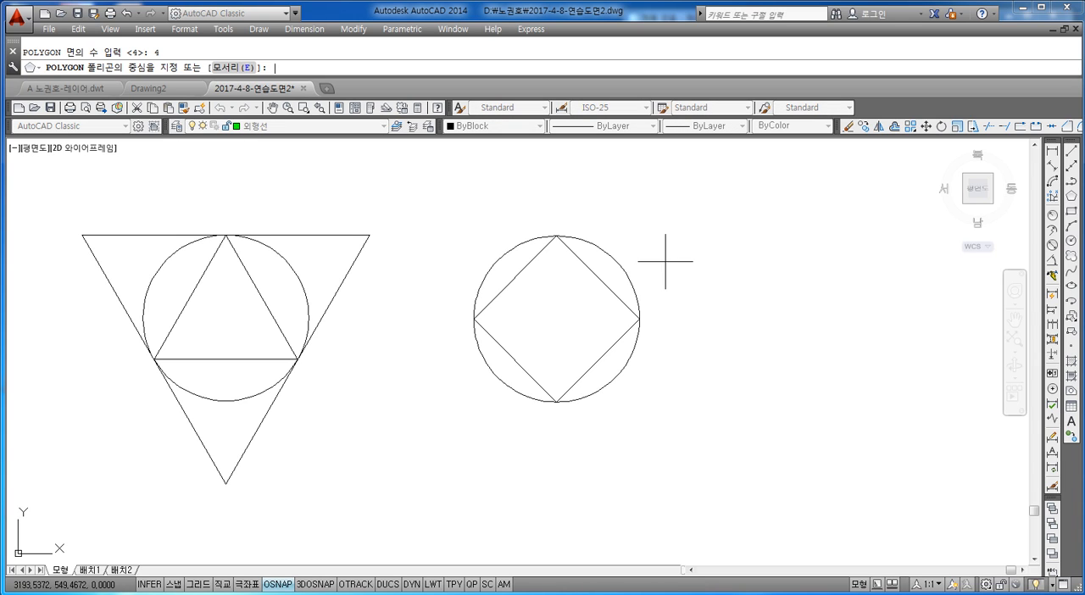
pyautogui.click(559, 320)
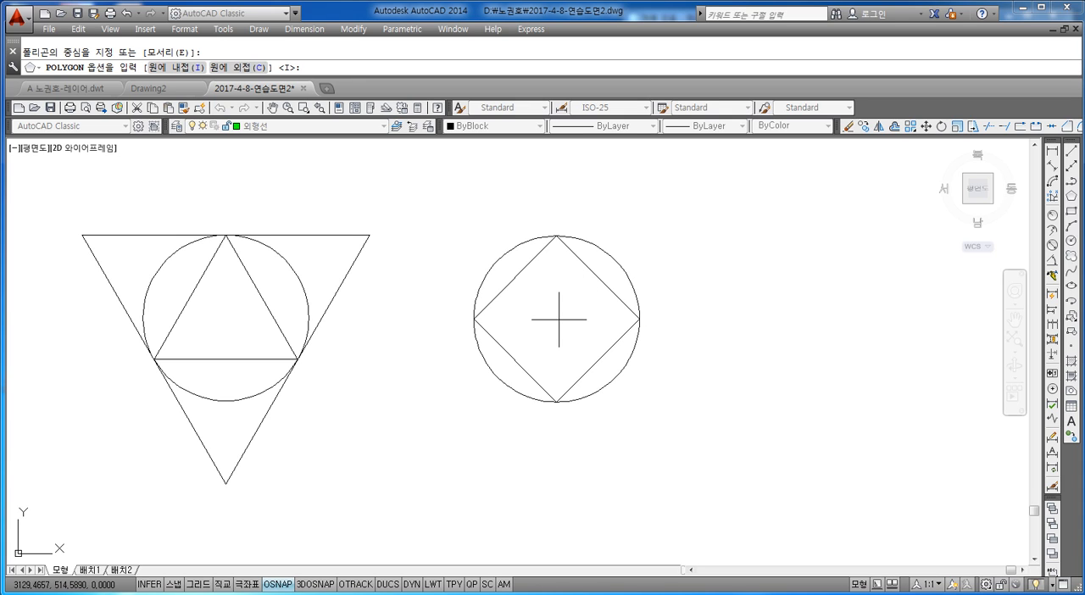
pyautogui.write('c')
pyautogui.press('Return')
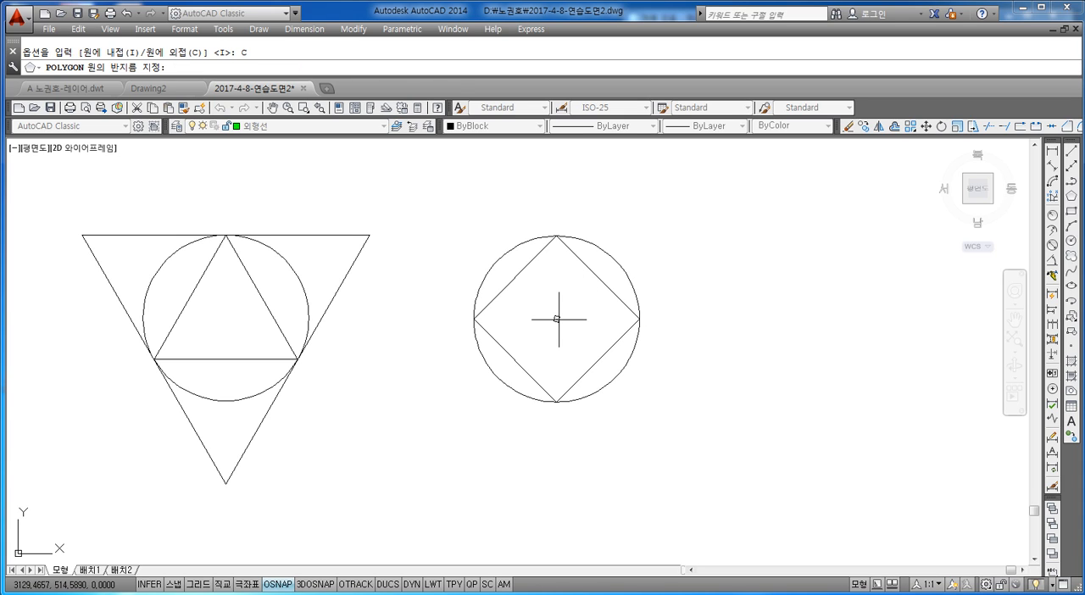
pyautogui.click(557, 235)
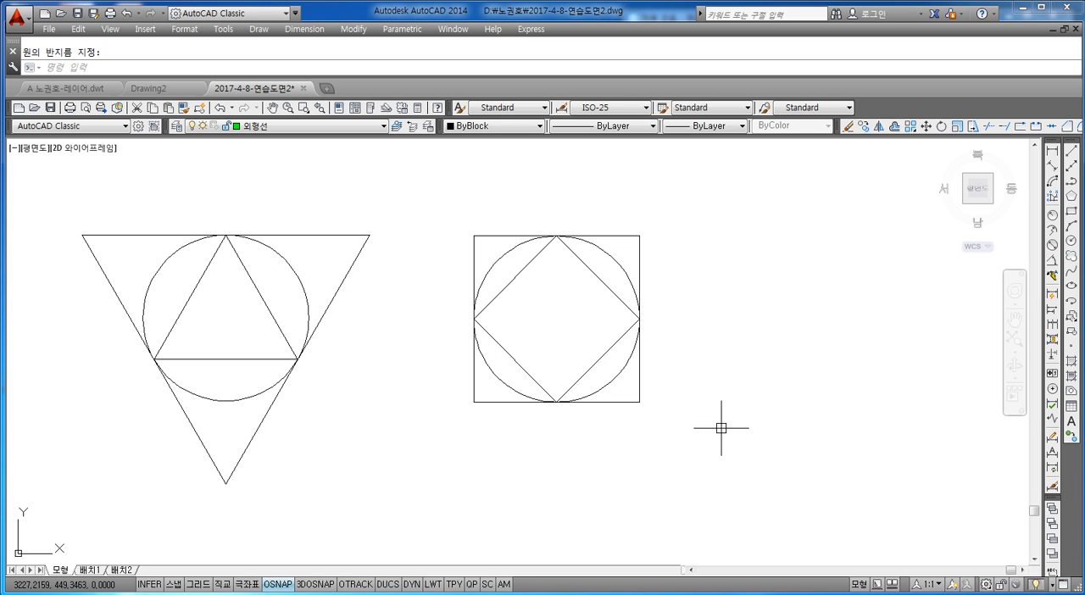
pyautogui.scroll(-2, 746, 399)
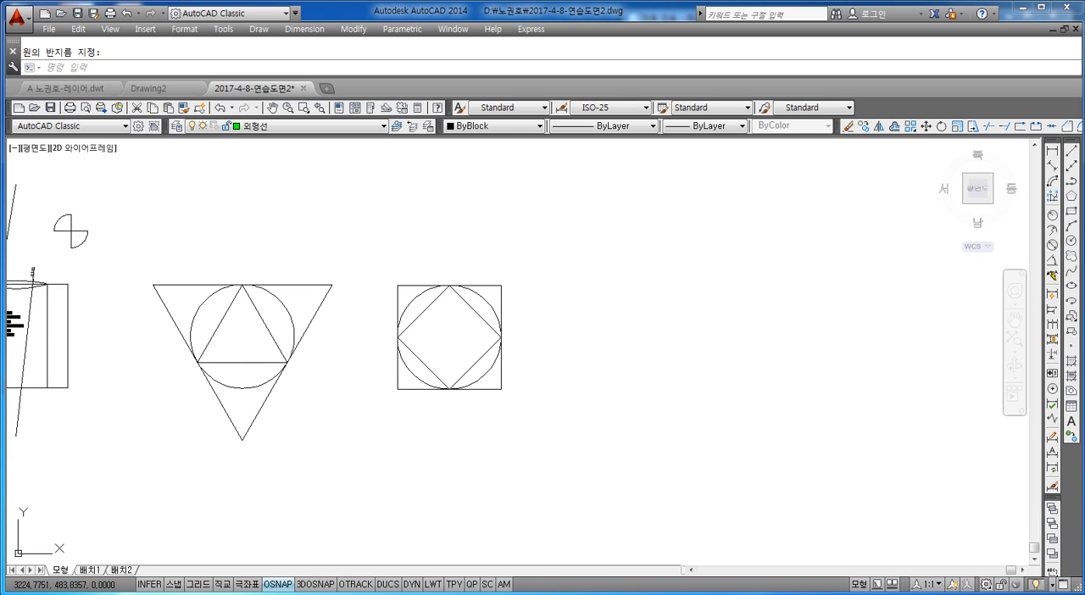
pyautogui.moveTo(551, 368); pyautogui.dragTo(570, 354, button='middle')
pyautogui.press('Escape')
pyautogui.write('pol')
pyautogui.press('Return')
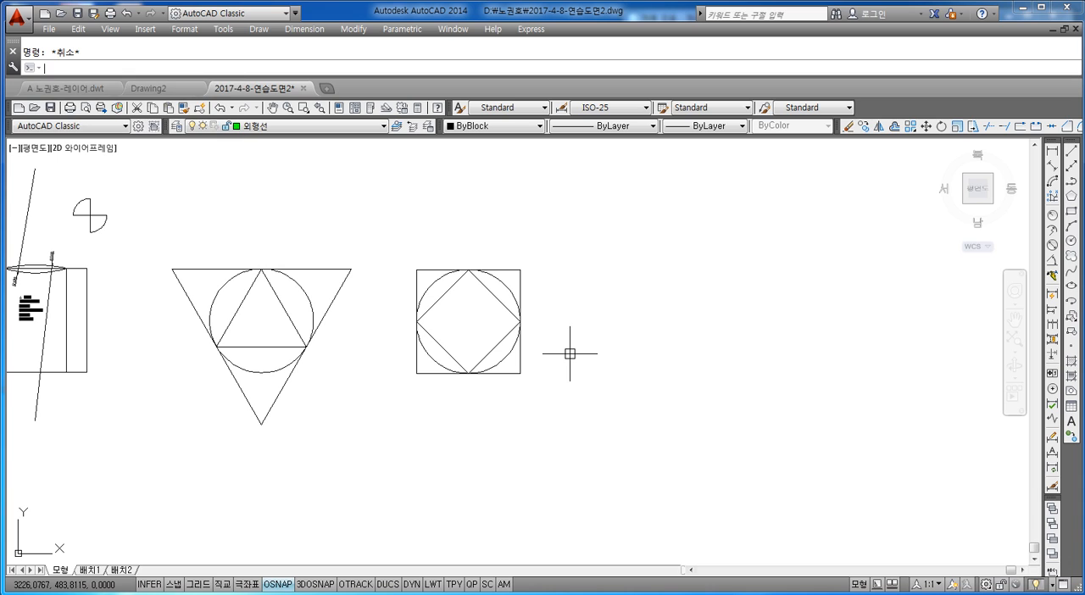
pyautogui.write('pol')
pyautogui.press('Escape')
# Copy the circle with both squares into the empty area to its right, using the circle's center as base point.
pyautogui.write('co')
pyautogui.press('Return')
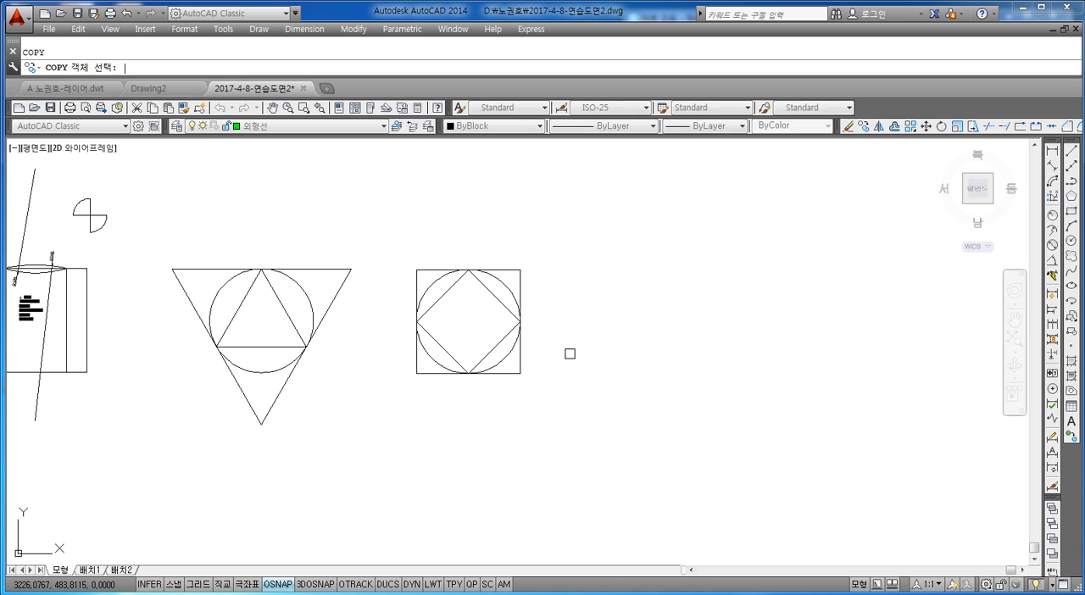
pyautogui.click(554, 206)
pyautogui.click(400, 414)
pyautogui.press('Return')
pyautogui.click(468, 322)
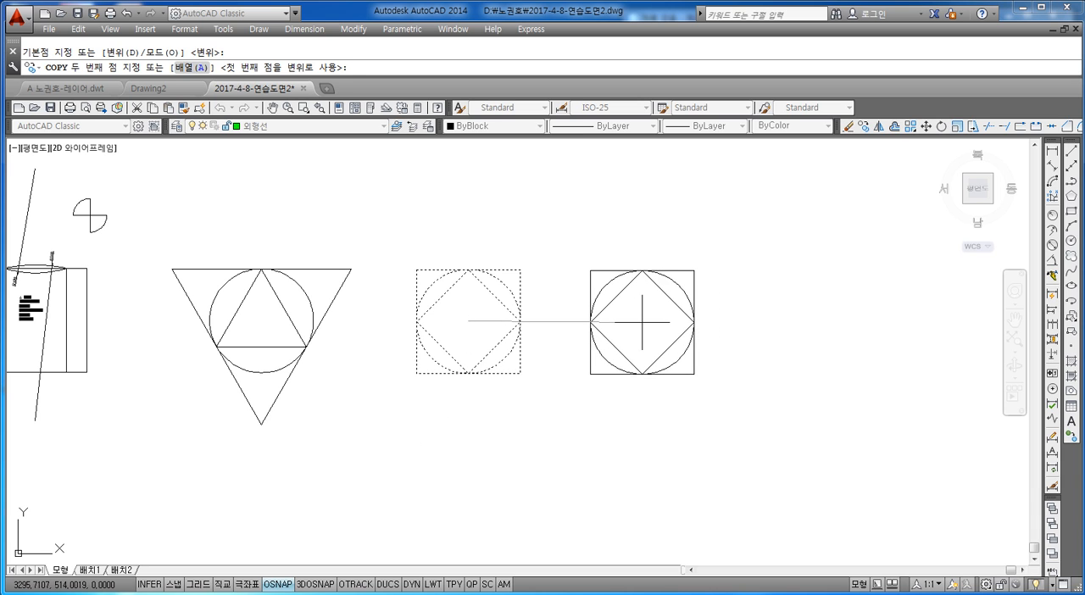
pyautogui.click(641, 322)
pyautogui.press('Escape')
pyautogui.press('Escape')
# Erase the outer and inner squares from the new copy, leaving only its circle.
pyautogui.click(716, 260)
pyautogui.moveTo(716, 260); pyautogui.dragTo(671, 255, button='middle')
pyautogui.click(650, 274)
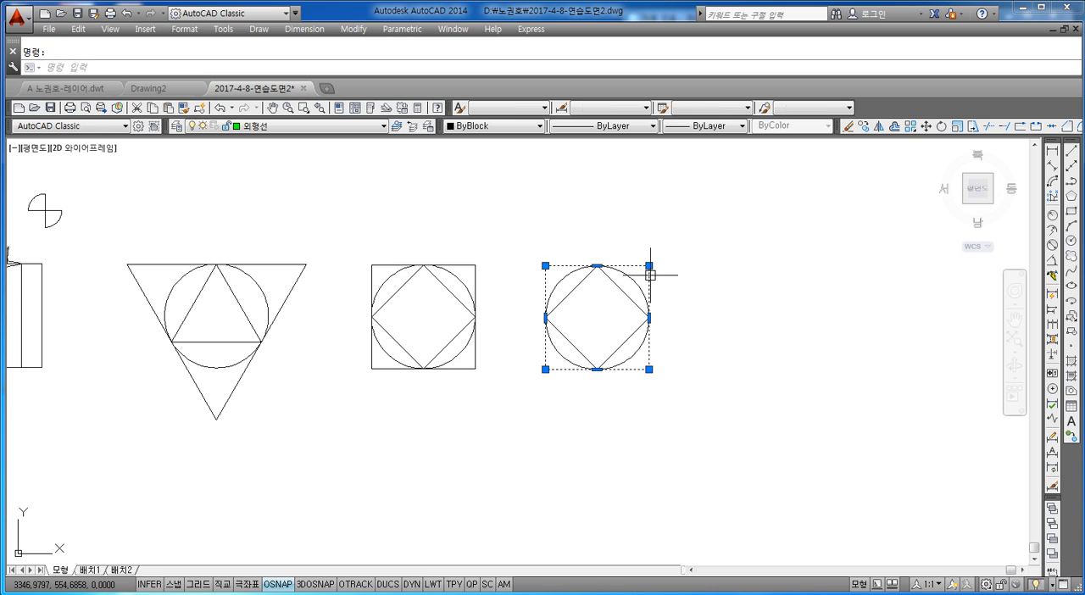
pyautogui.press('Delete')
pyautogui.scroll(2, 569, 297)
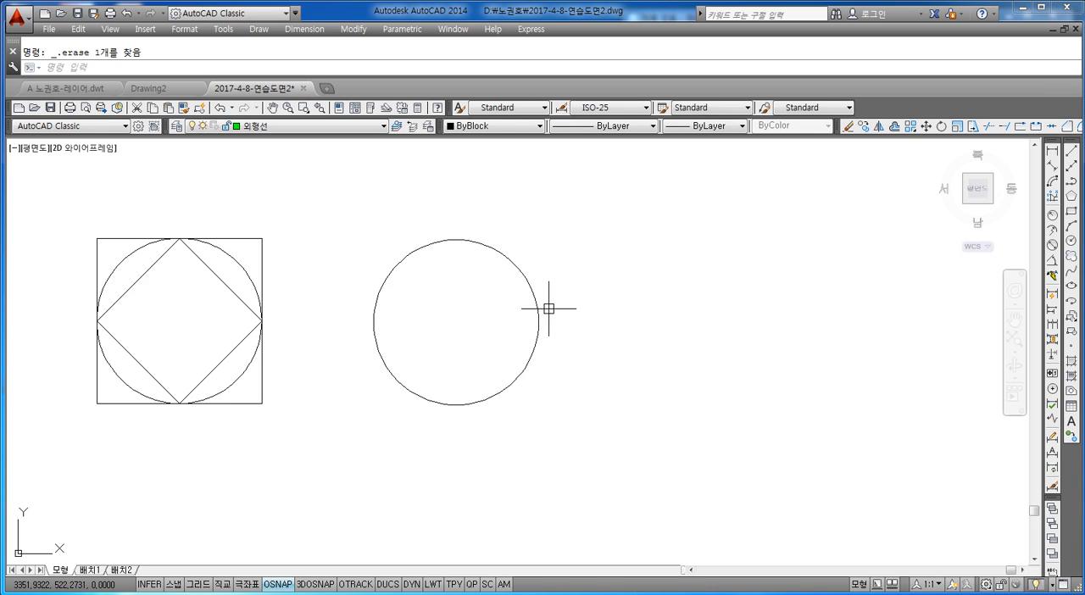
# Draw a 5-sided polygon inscribed in the bare circle, centered on it, with the radius picked at the circle's top quadrant.
pyautogui.moveTo(550, 309); pyautogui.dragTo(629, 306, button='middle')
pyautogui.press('Escape')
pyautogui.write('POL')
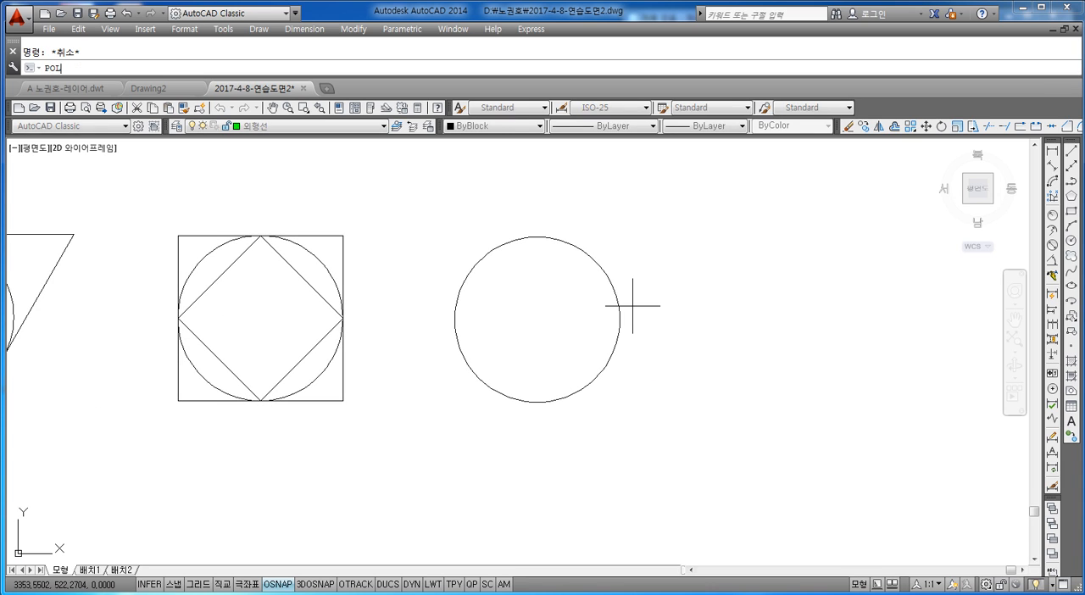
pyautogui.press('Return')
pyautogui.write('5')
pyautogui.press('Return')
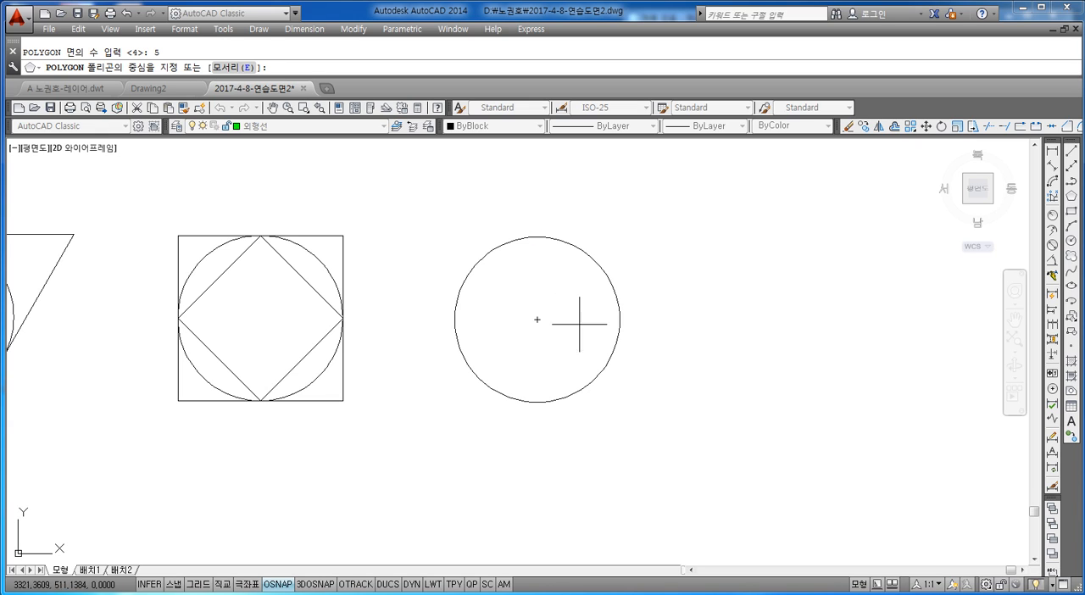
pyautogui.click(538, 320)
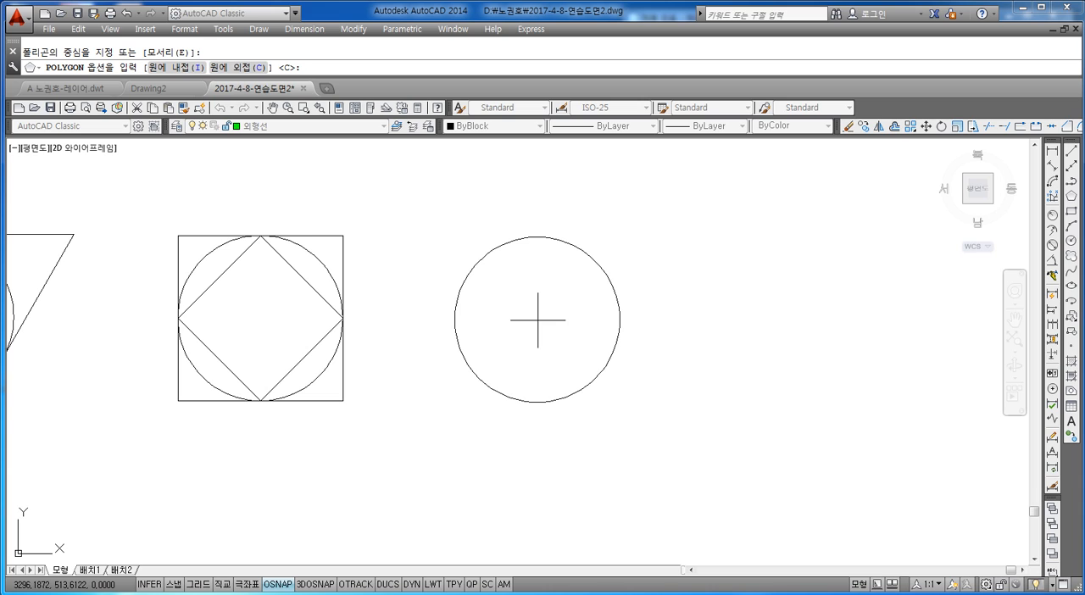
pyautogui.write('I')
pyautogui.press('Return')
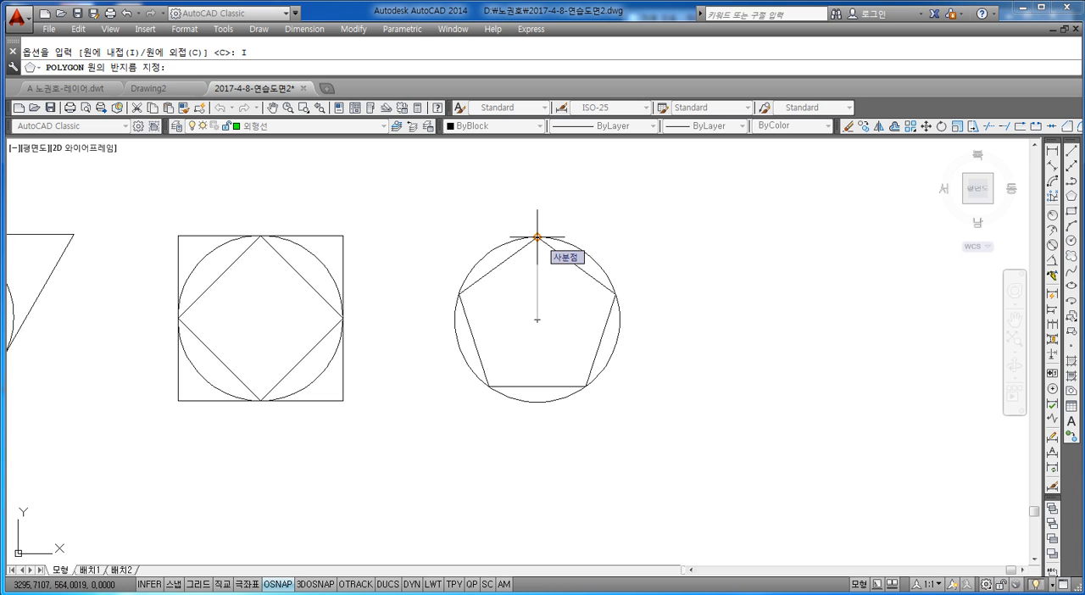
pyautogui.click(537, 237)
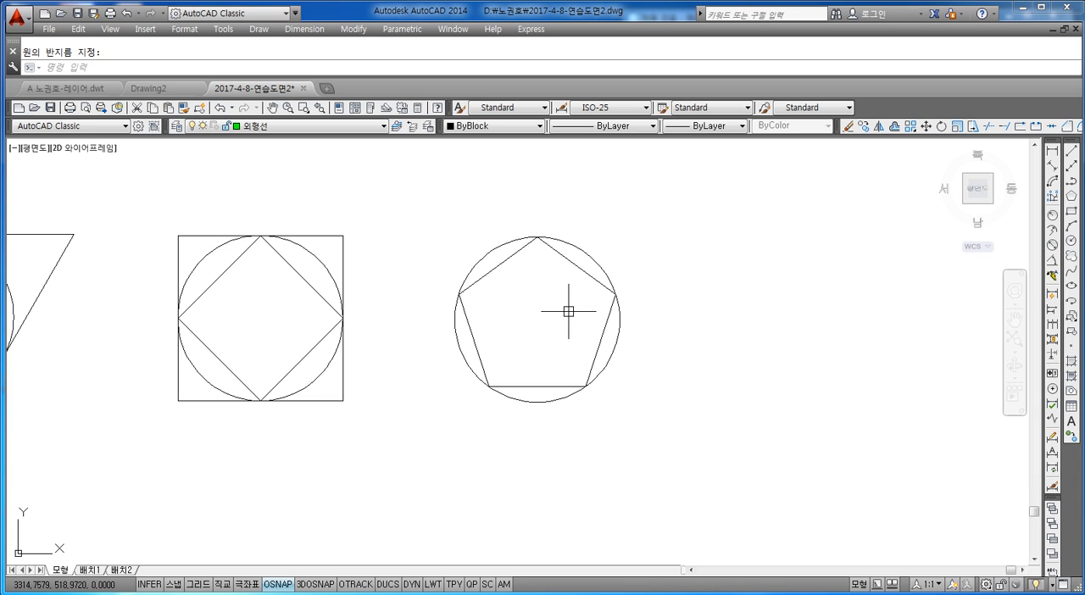
# Draw a 5-sided polygon circumscribed about the same circle, centered on it, with the radius picked at the circle's top quadrant.
pyautogui.write('pol')
pyautogui.press('Return')
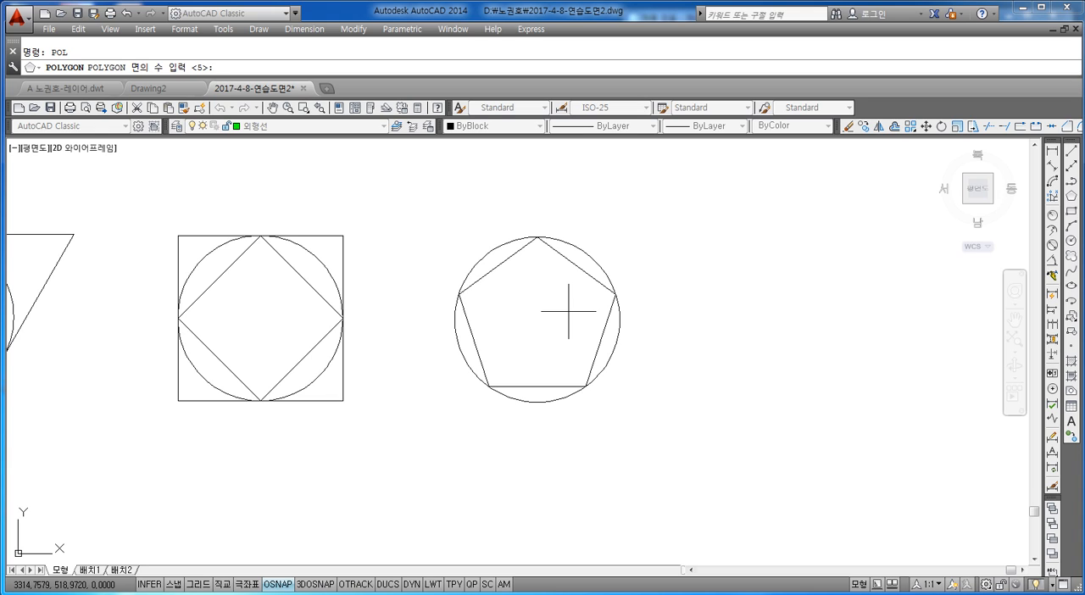
pyautogui.write('5')
pyautogui.press('Return')
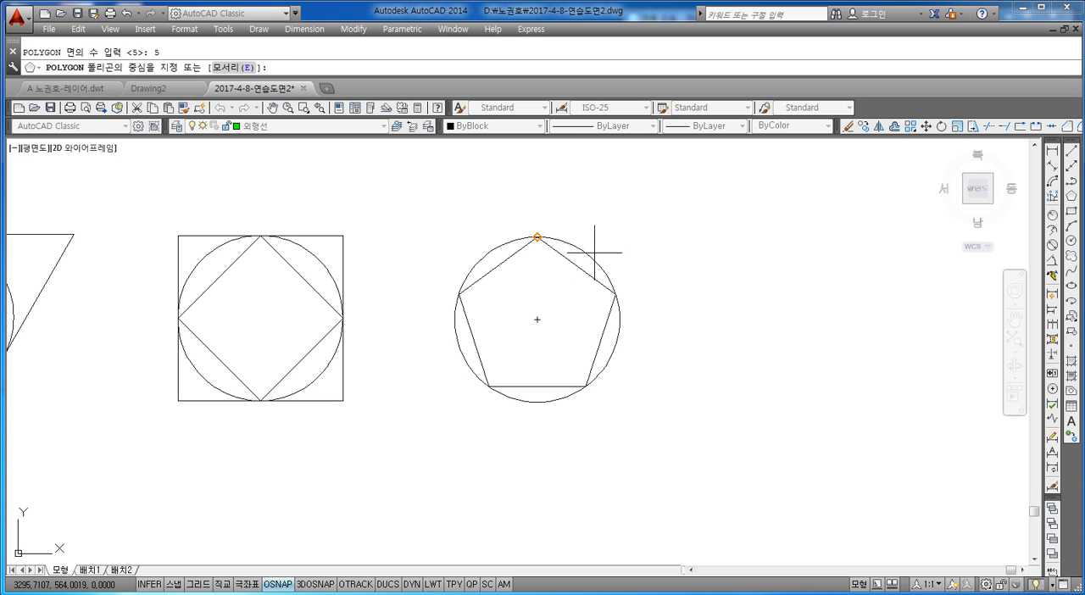
pyautogui.click(543, 320)
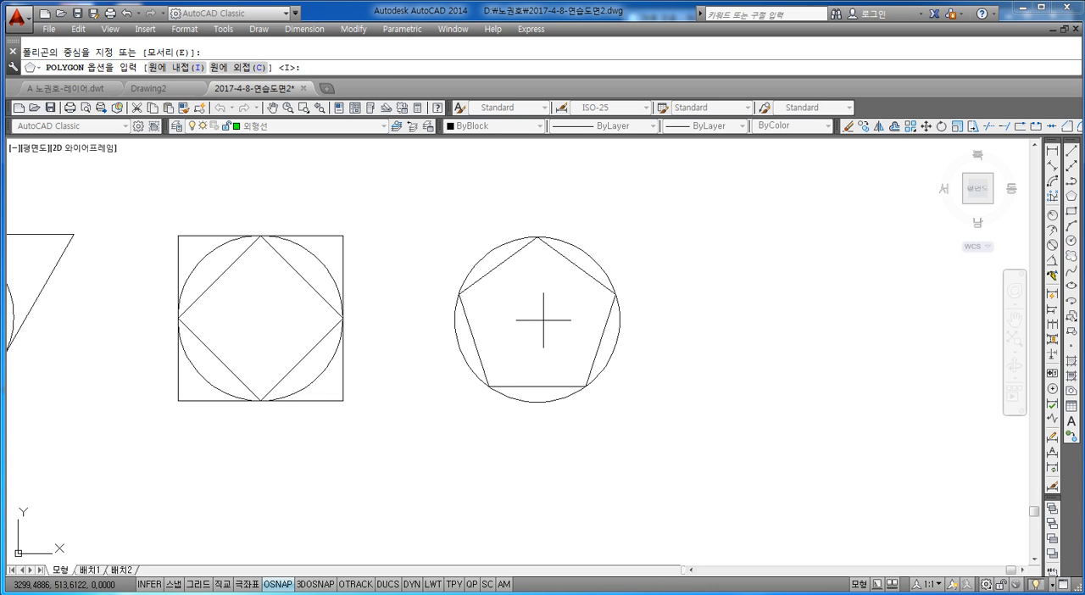
pyautogui.write('C')
pyautogui.press('Return')
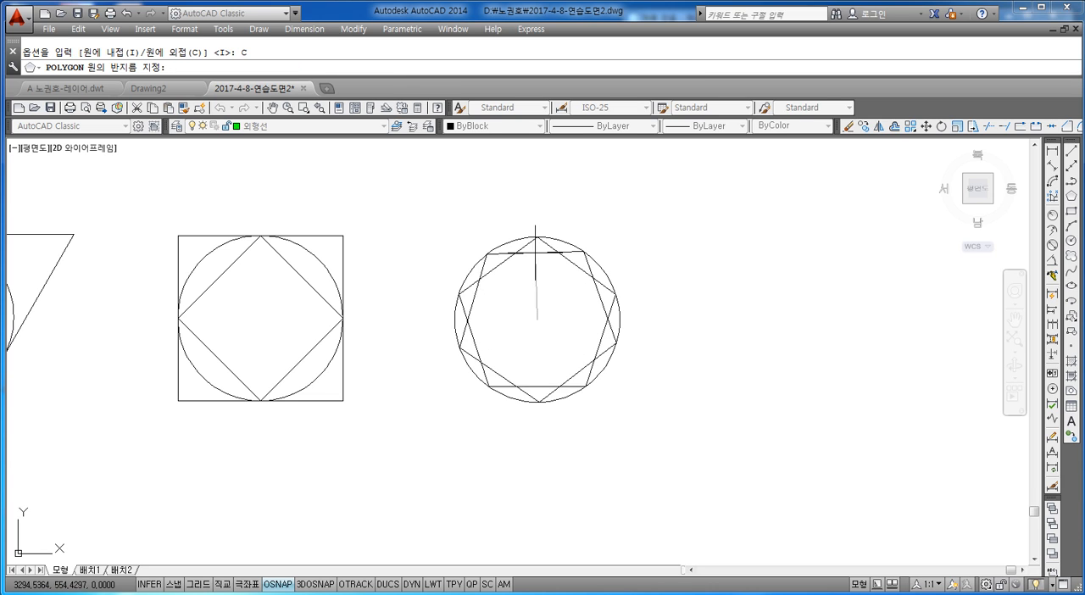
pyautogui.click(536, 238)
pyautogui.press('Escape')
# Copy the circle with both pentagons into the empty area to its right, using a point just below the circle's center as base point.
pyautogui.moveTo(574, 362); pyautogui.dragTo(625, 328, button='middle')
pyautogui.moveTo(554, 401); pyautogui.dragTo(678, 383, button='middle')
pyautogui.scroll(-2, 652, 390)
pyautogui.scroll(2, 619, 363)
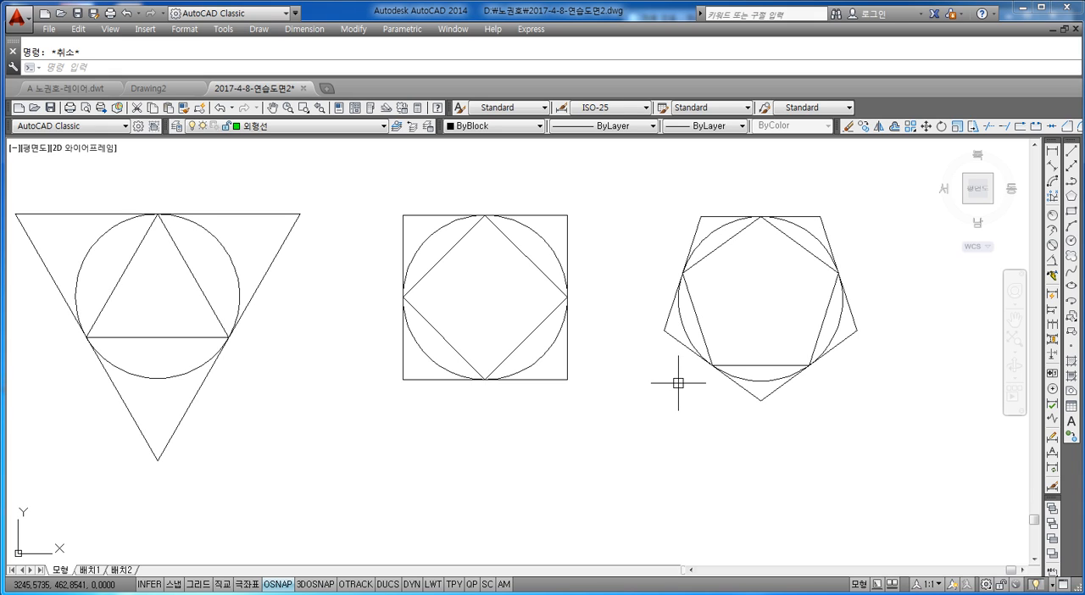
pyautogui.scroll(-2, 596, 388)
pyautogui.moveTo(754, 395); pyautogui.dragTo(705, 368, button='middle')
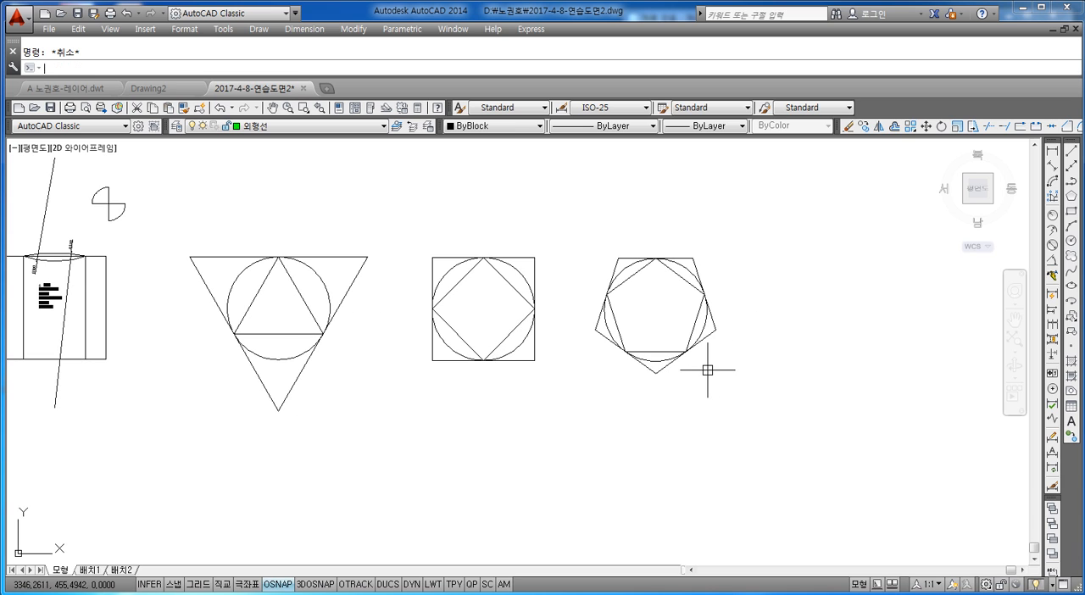
pyautogui.write('co')
pyautogui.press('space')
pyautogui.click(740, 230)
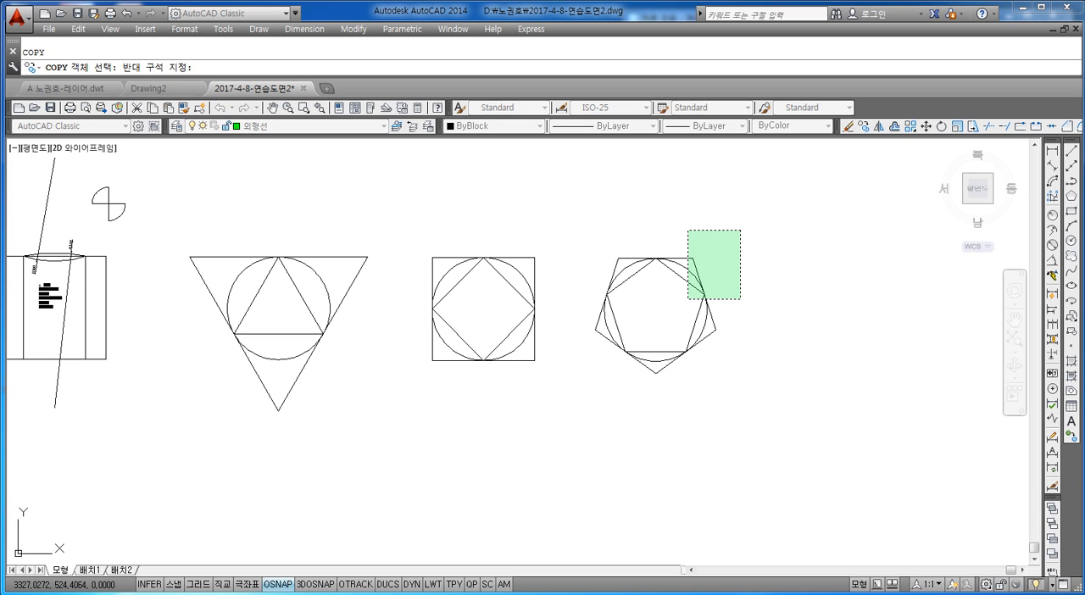
pyautogui.click(574, 431)
pyautogui.press('space')
pyautogui.click(661, 326)
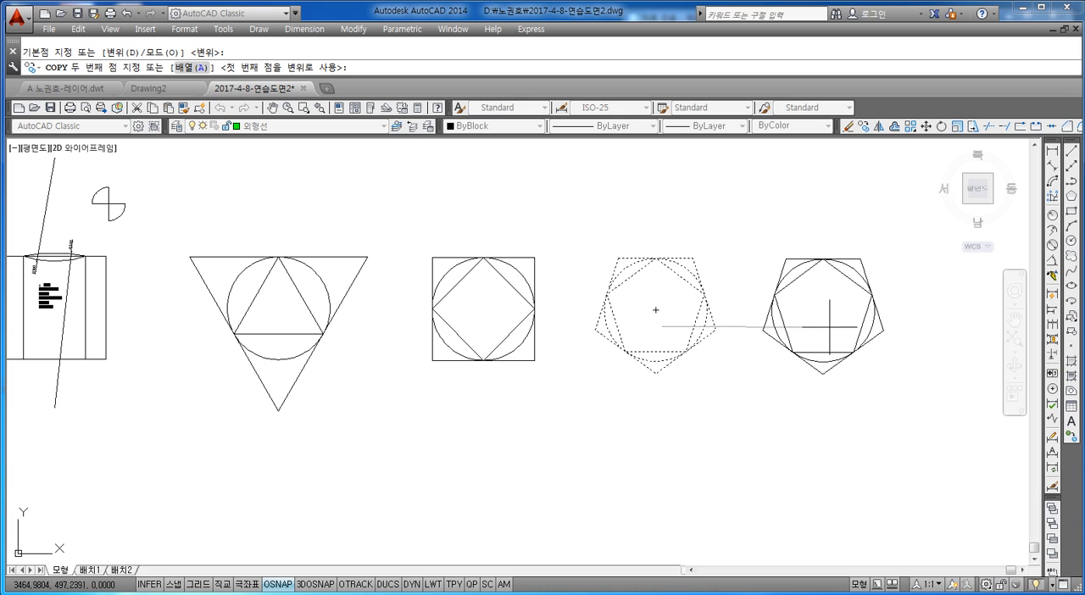
pyautogui.click(829, 327)
pyautogui.press('Escape')
# Erase the outer and inner pentagons from the new copy, leaving only its circle.
pyautogui.click(864, 247)
pyautogui.press('Delete')
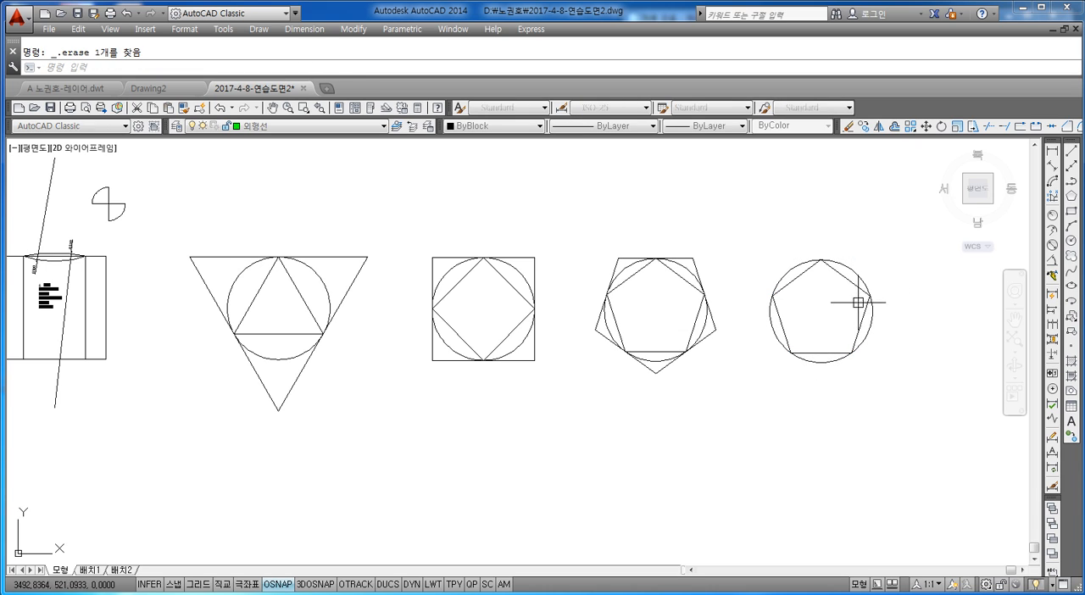
pyautogui.click(858, 302)
pyautogui.press('Delete')
# Draw a 6-sided polygon inscribed in the bare circle, centered on it, with the radius picked at the circle's top quadrant.
pyautogui.press('Escape')
pyautogui.write('POL')
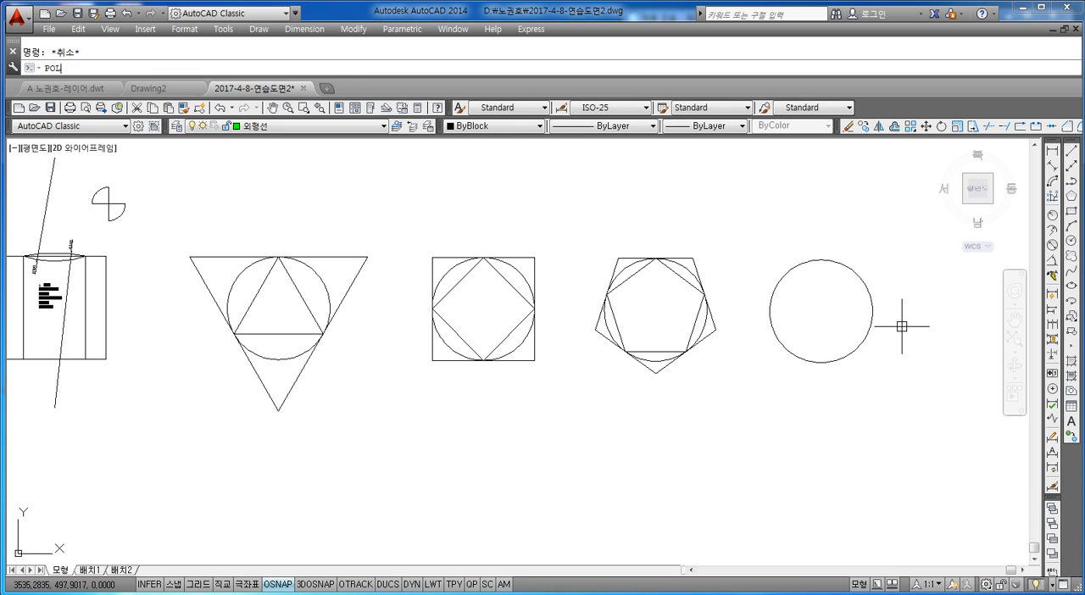
pyautogui.press('space')
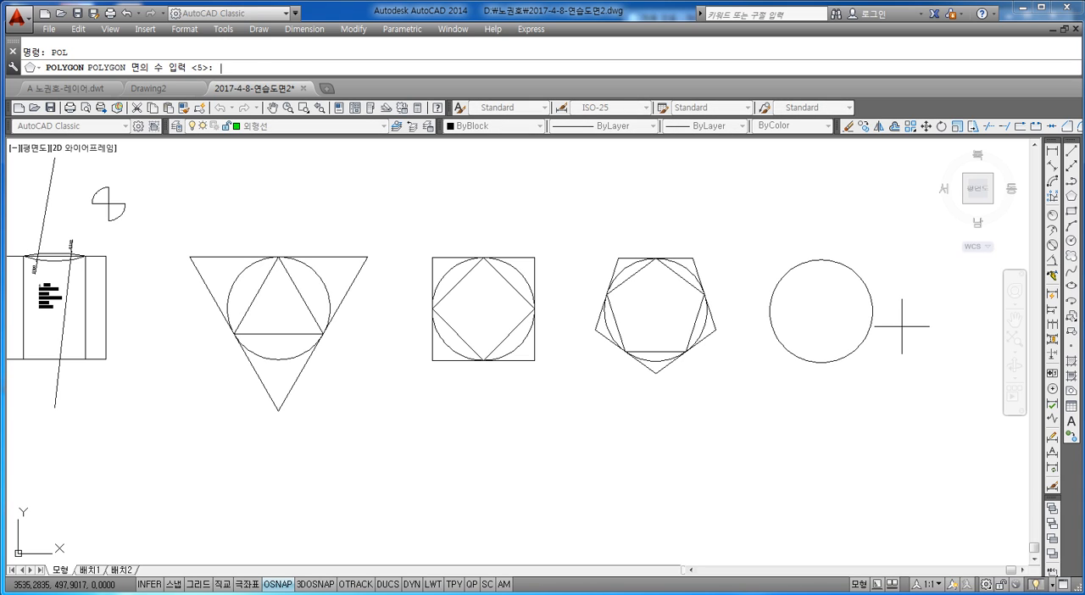
pyautogui.write('6')
pyautogui.press('Return')
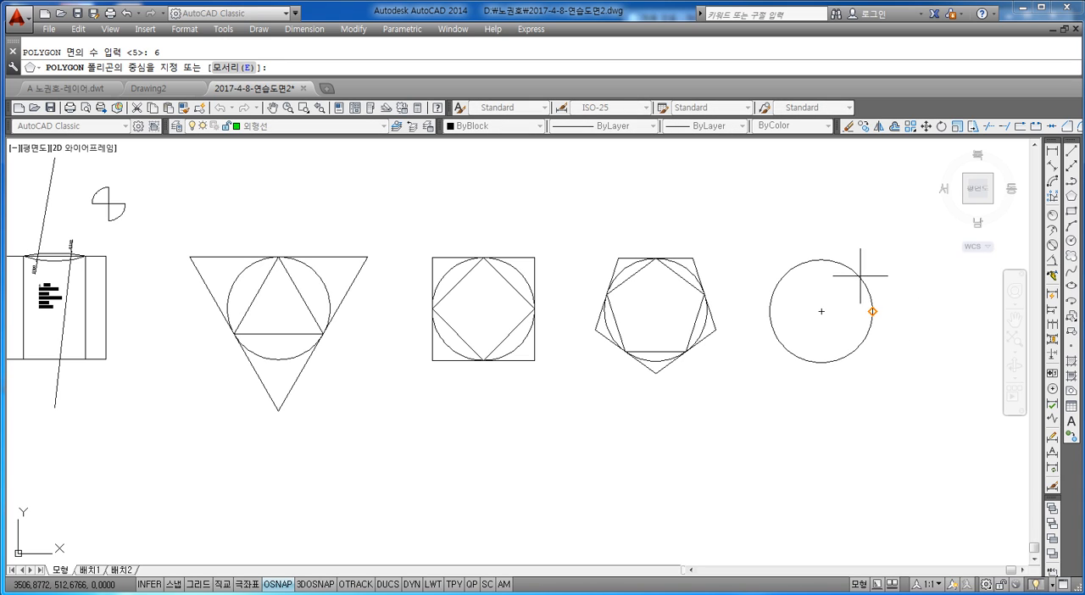
pyautogui.click(820, 311)
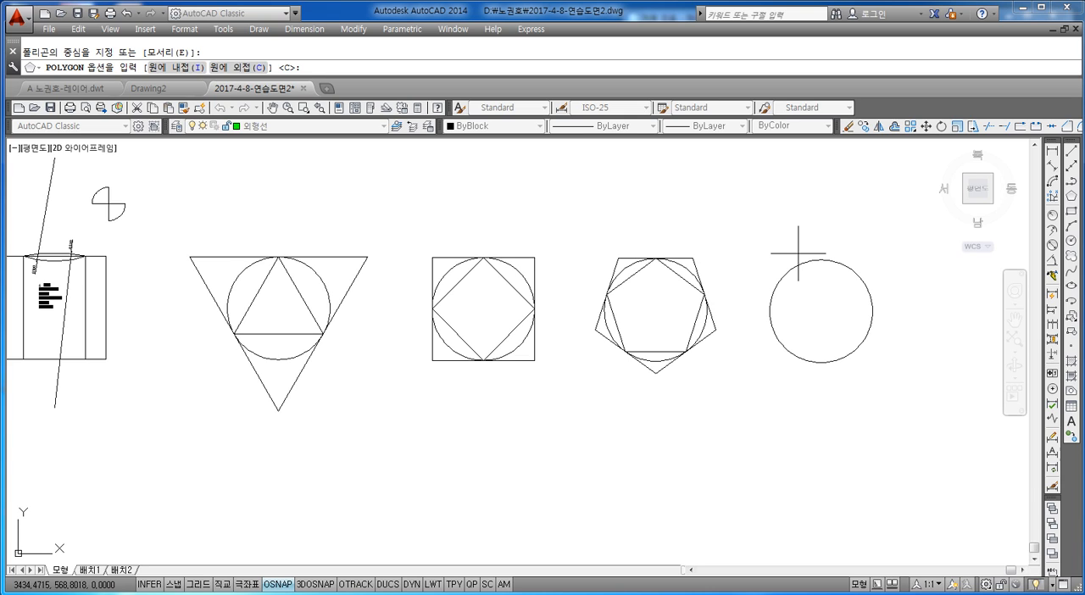
pyautogui.write('I')
pyautogui.press('Return')
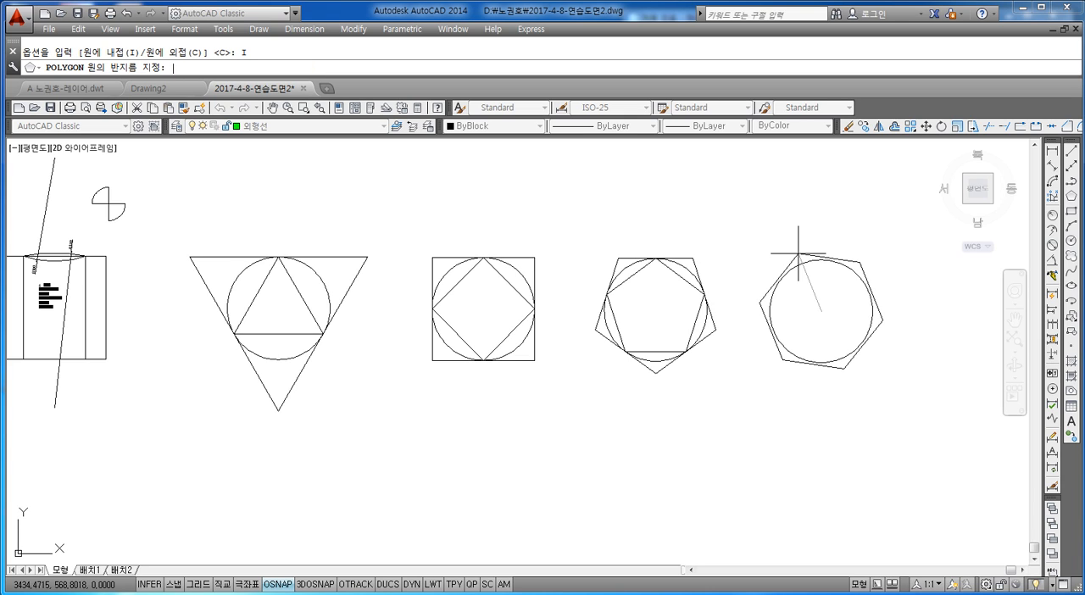
pyautogui.click(820, 260)
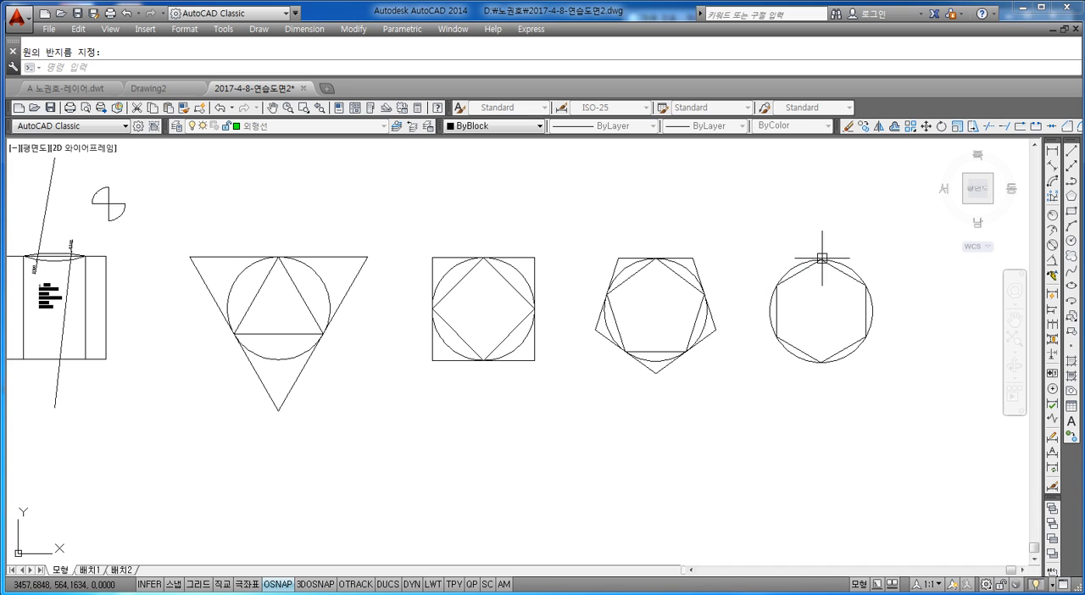
# Draw a 6-sided polygon circumscribed about the same circle, centered on it, with the radius picked at the circle's topmost point.
pyautogui.moveTo(881, 380); pyautogui.dragTo(845, 383, button='middle')
pyautogui.write('POL')
pyautogui.press('Return')
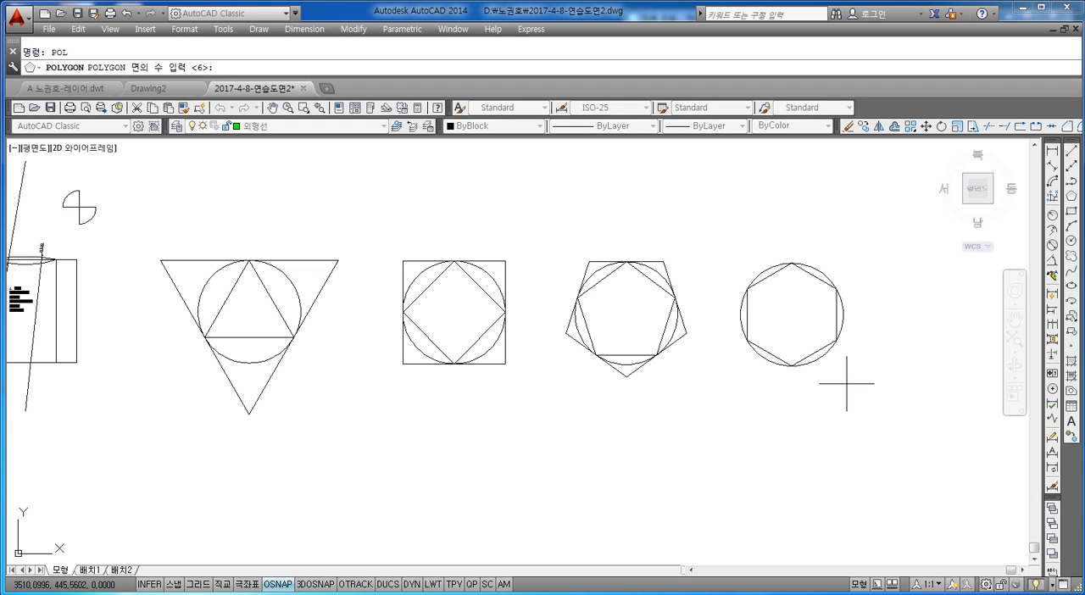
pyautogui.write('6')
pyautogui.press('Return')
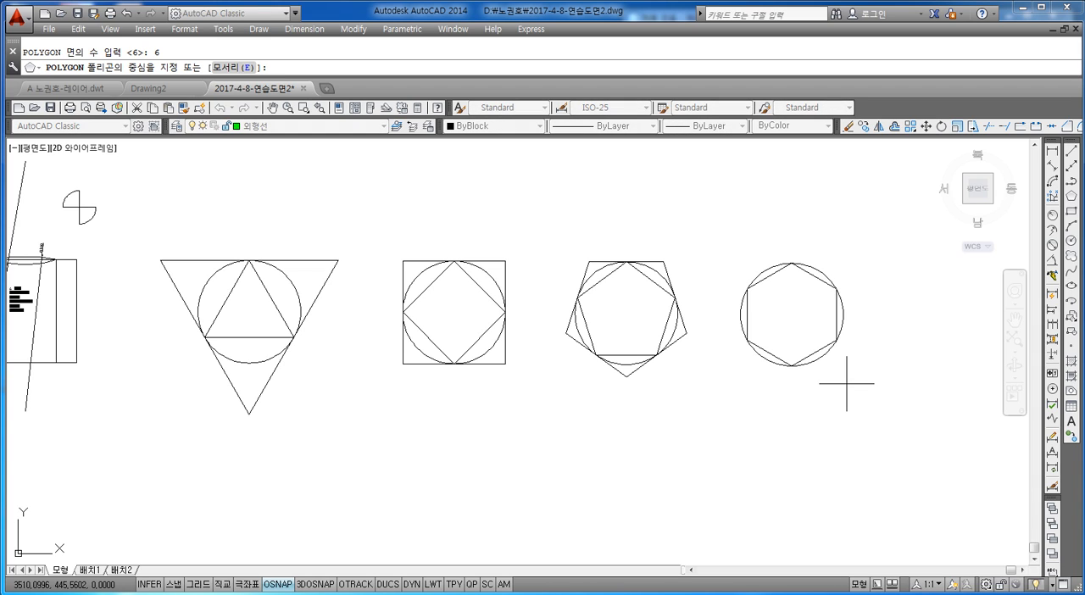
pyautogui.click(790, 314)
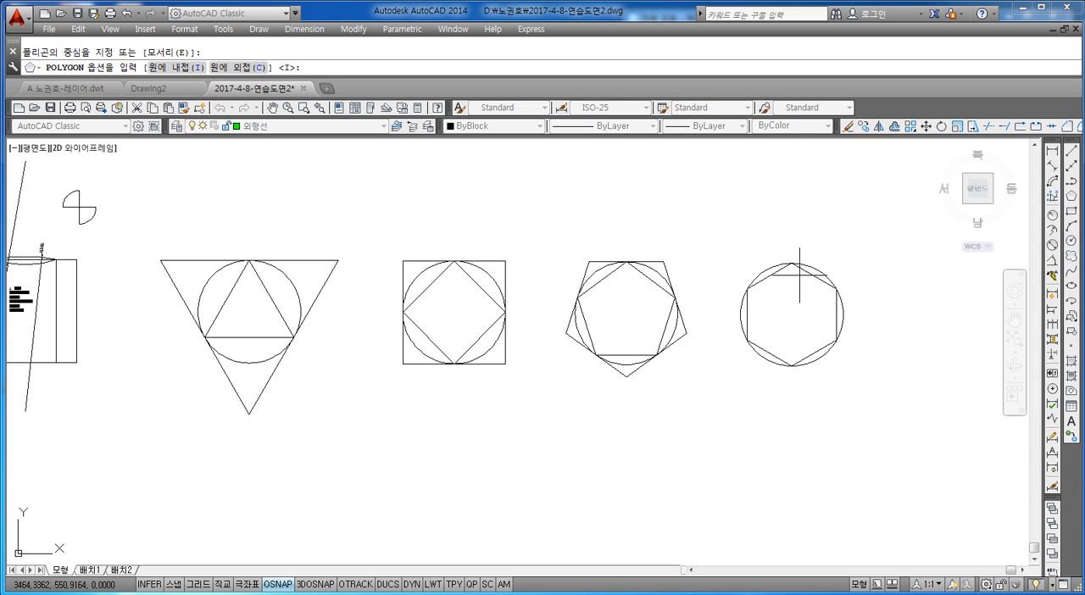
pyautogui.write('c')
pyautogui.press('Return')
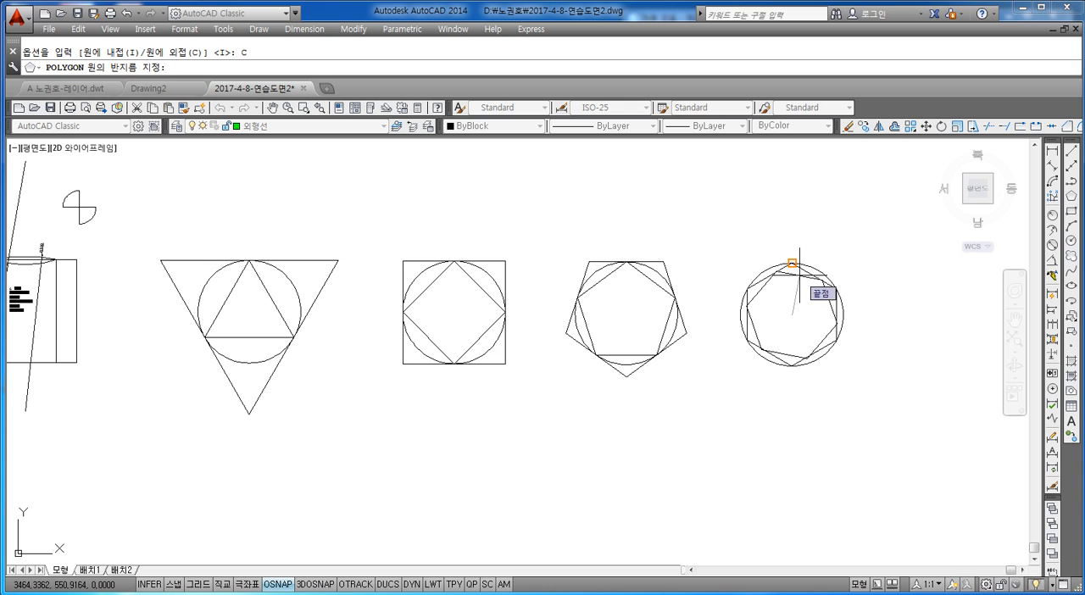
pyautogui.click(791, 264)
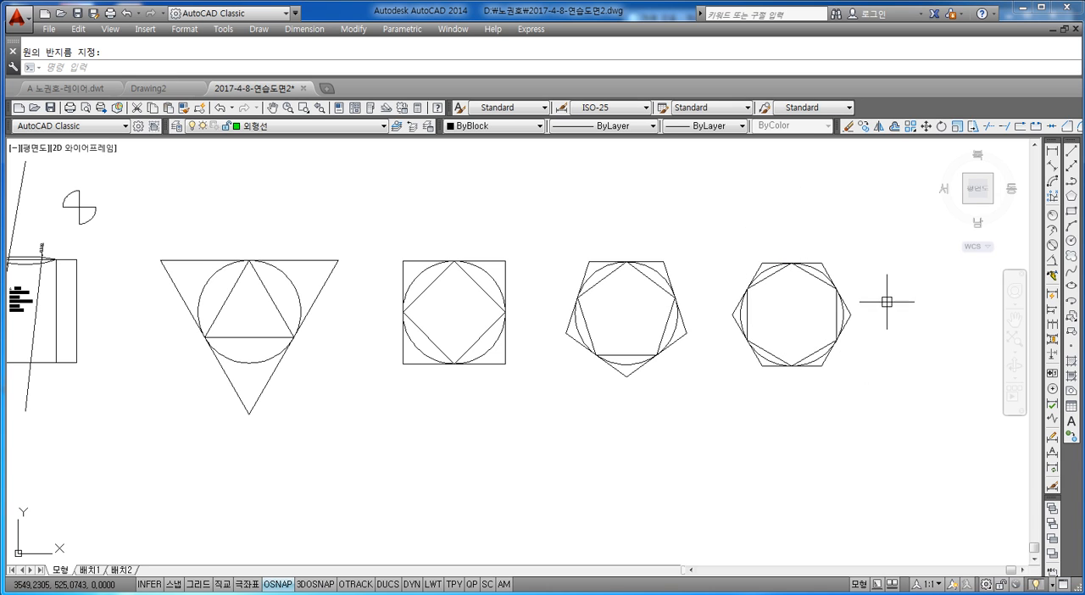
pyautogui.moveTo(591, 293); pyautogui.dragTo(615, 275, button='middle')
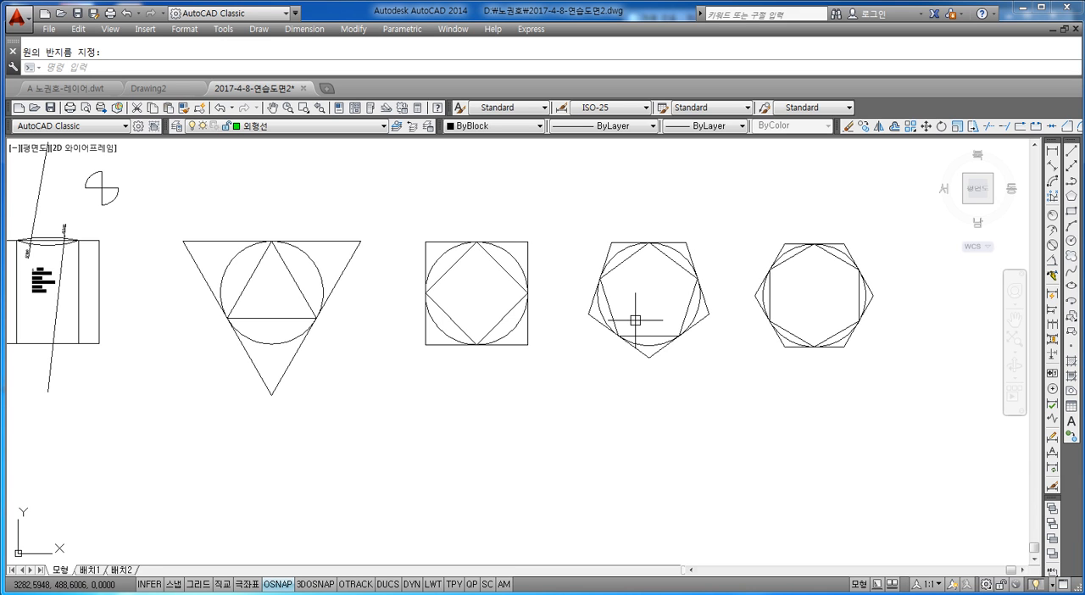
pyautogui.scroll(-4, 577, 373)
pyautogui.moveTo(509, 356); pyautogui.dragTo(583, 339, button='middle')
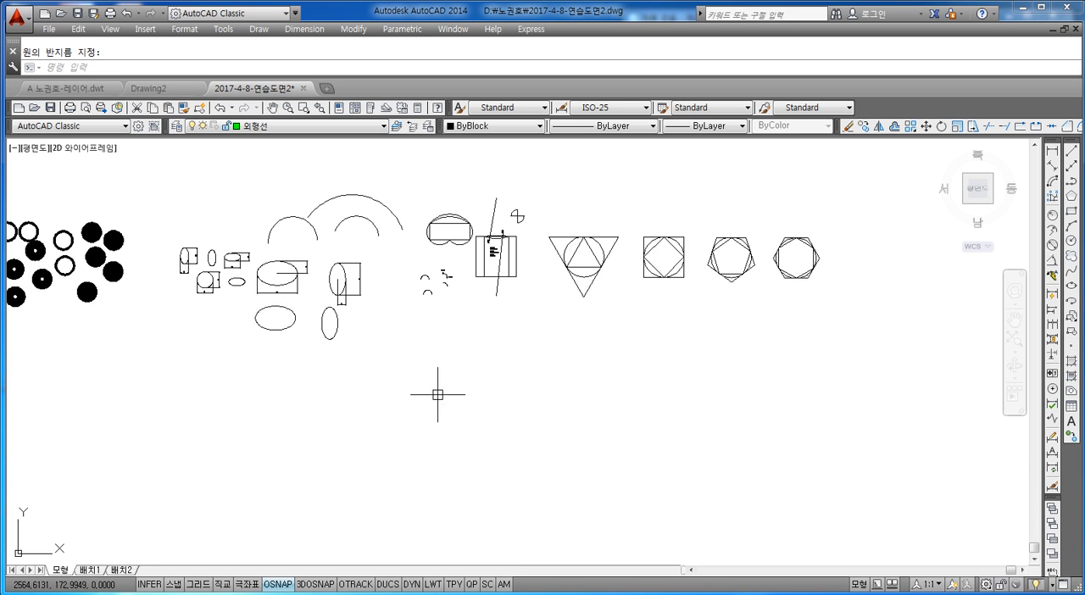
pyautogui.moveTo(439, 395)
pyautogui.mouseDown(button='middle')
pyautogui.moveTo(491, 352)
pyautogui.moveTo(561, 325)
pyautogui.moveTo(511, 359)
pyautogui.mouseUp(button='middle')
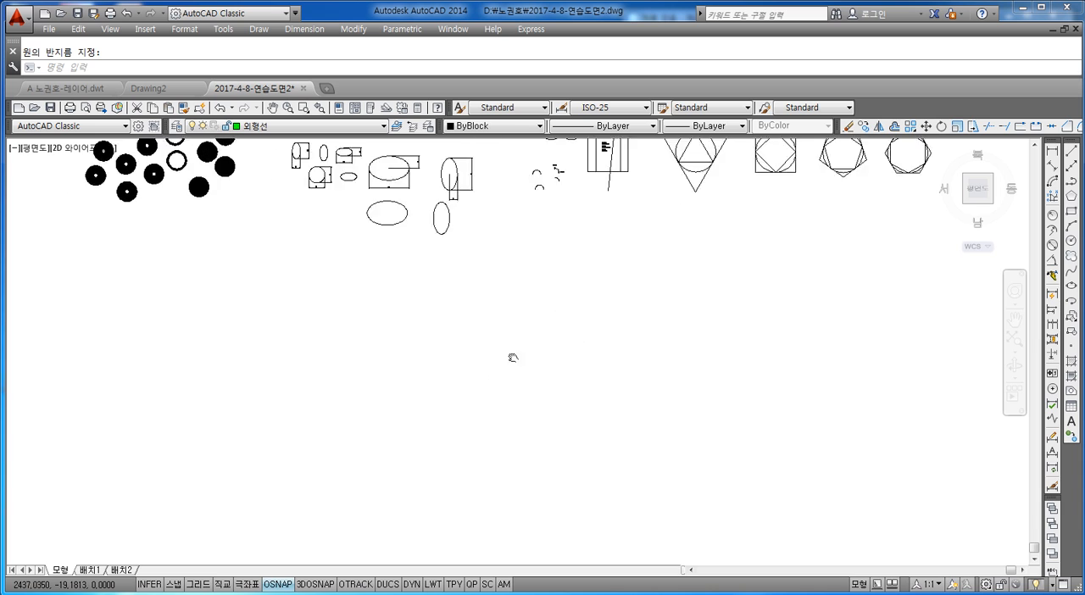
pyautogui.moveTo(628, 288)
pyautogui.mouseDown(button='middle')
pyautogui.moveTo(570, 376)
pyautogui.moveTo(593, 310)
pyautogui.mouseUp(button='middle')
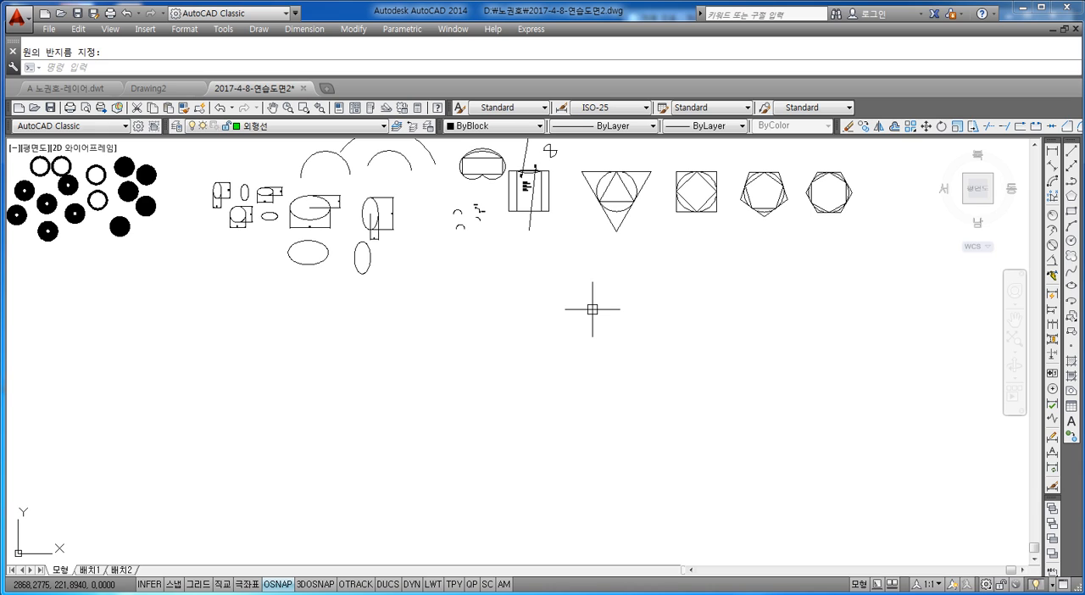
pyautogui.press('Escape')
pyautogui.write('rec')
pyautogui.press('Return')
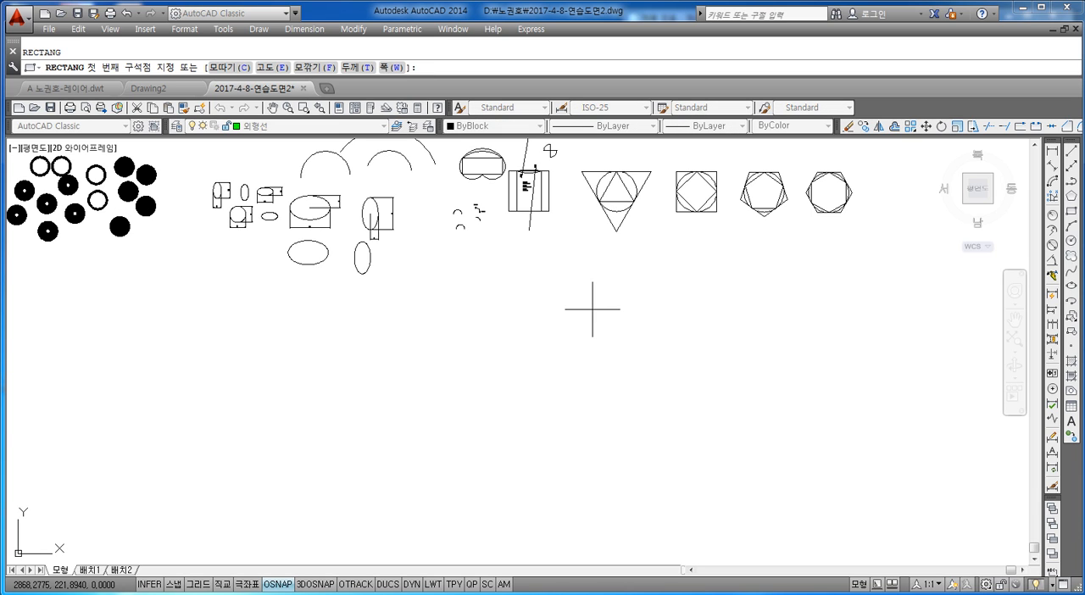
pyautogui.click(394, 512)
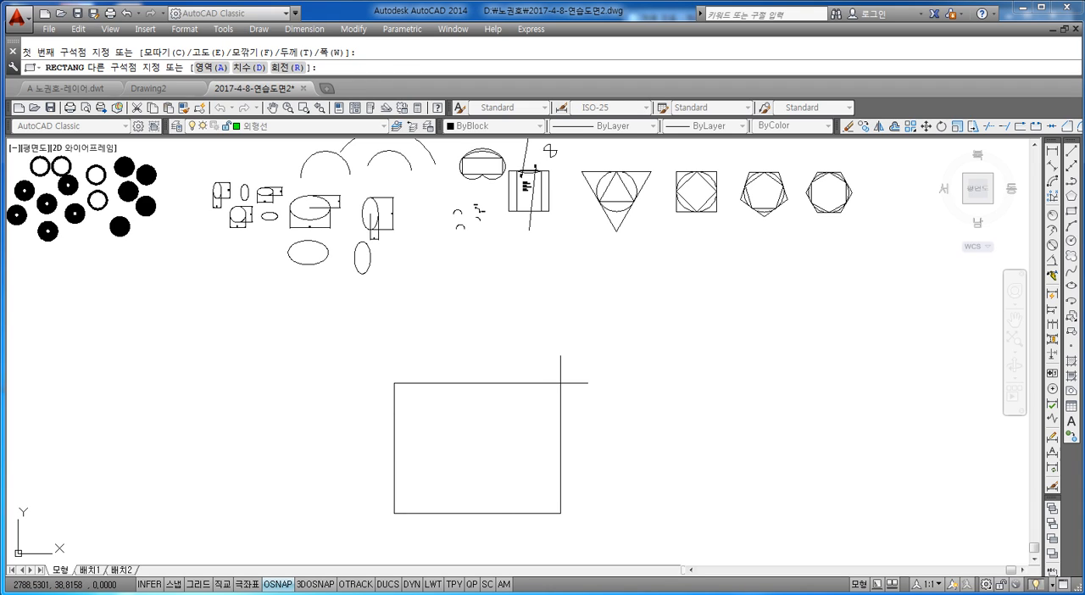
pyautogui.write('@150,100')
pyautogui.press('Return')
pyautogui.press('Escape')
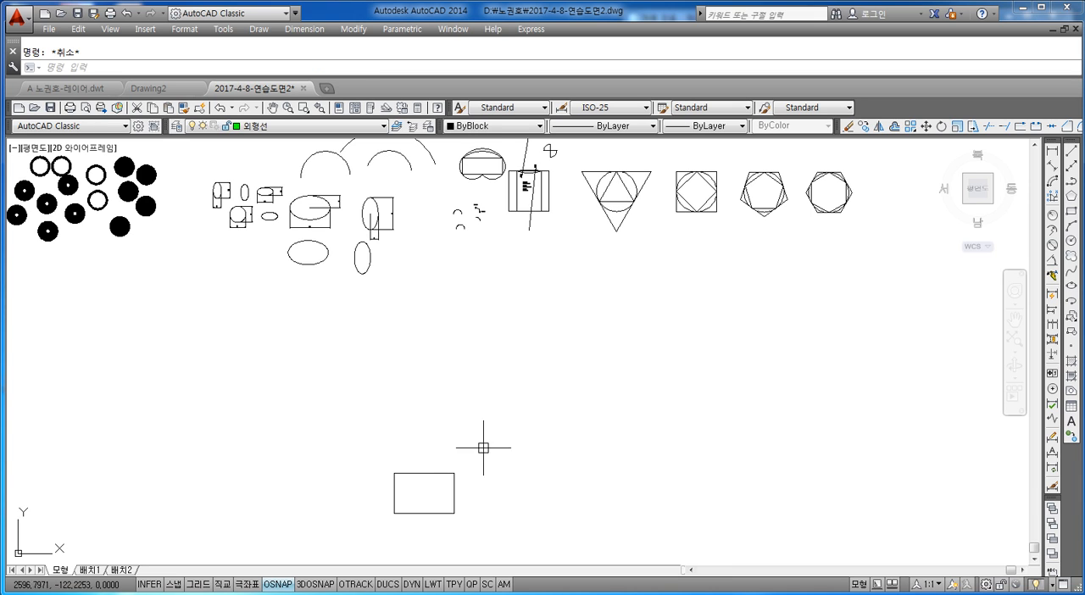
# Draw a vertical center line from the midpoint of the rectangle's top edge to the midpoint of its bottom edge.
pyautogui.scroll(8, 474, 424)
pyautogui.moveTo(439, 387); pyautogui.dragTo(431, 397, button='middle')
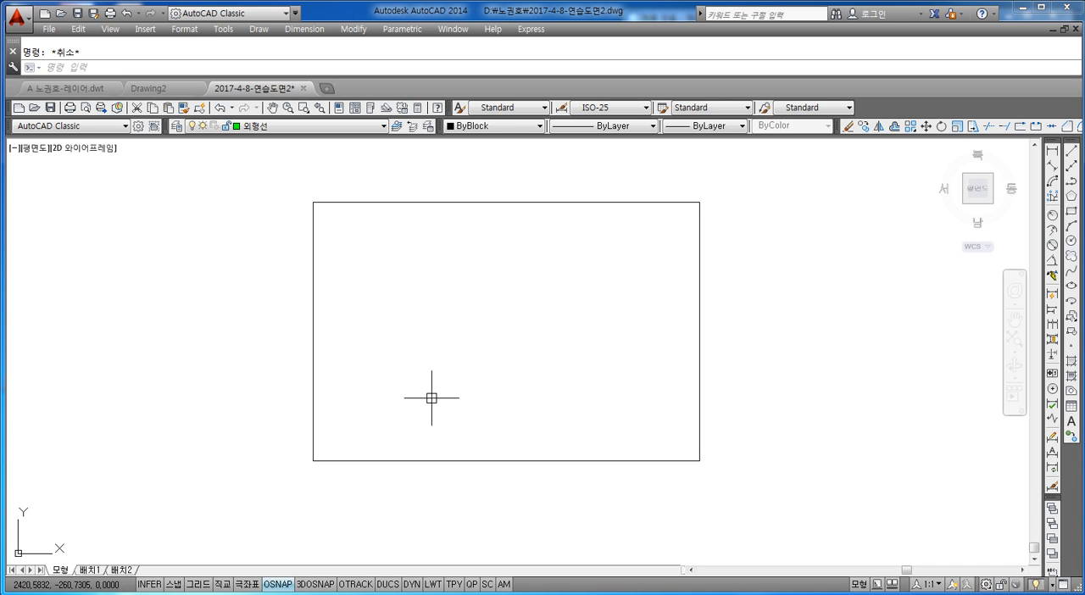
pyautogui.write('l')
pyautogui.press('Return')
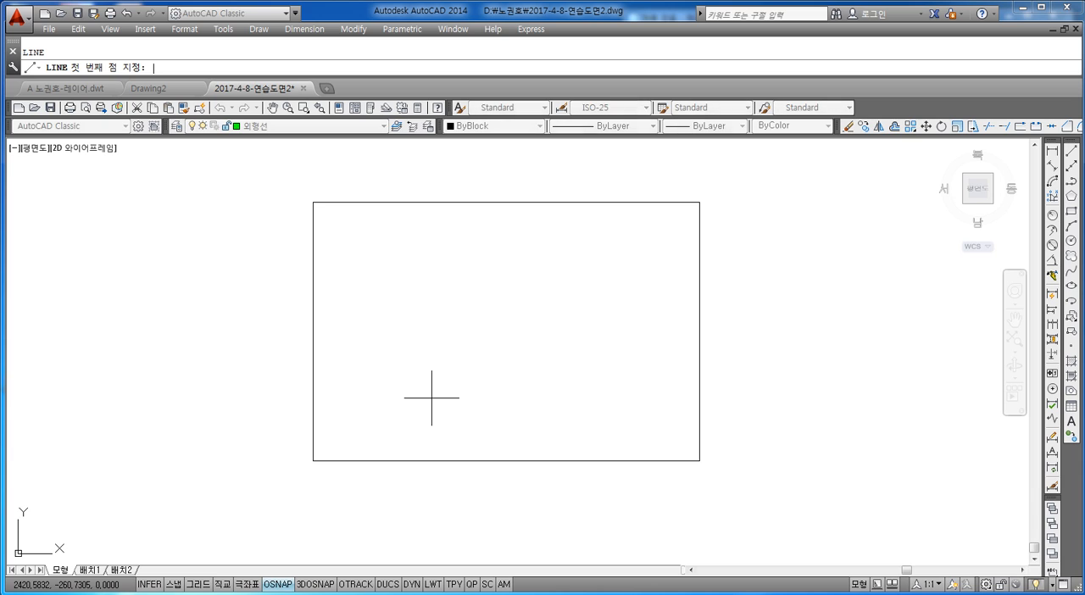
pyautogui.click(506, 203)
pyautogui.click(506, 460)
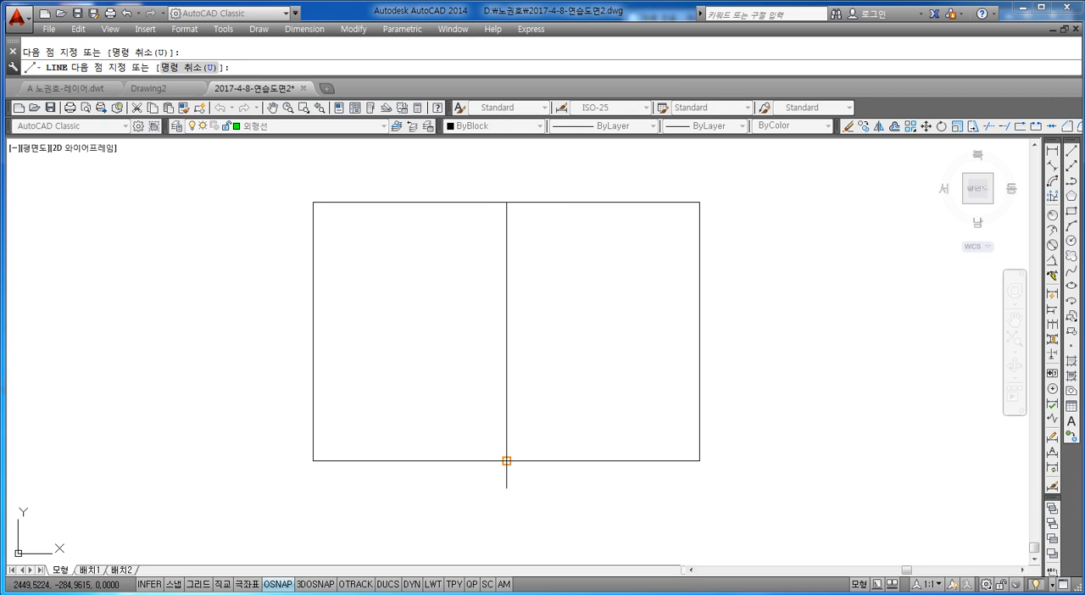
pyautogui.press('Escape')
# Draw a horizontal center line between the midpoints of the rectangle's left and right edges.
pyautogui.press('Return')
pyautogui.click(314, 332)
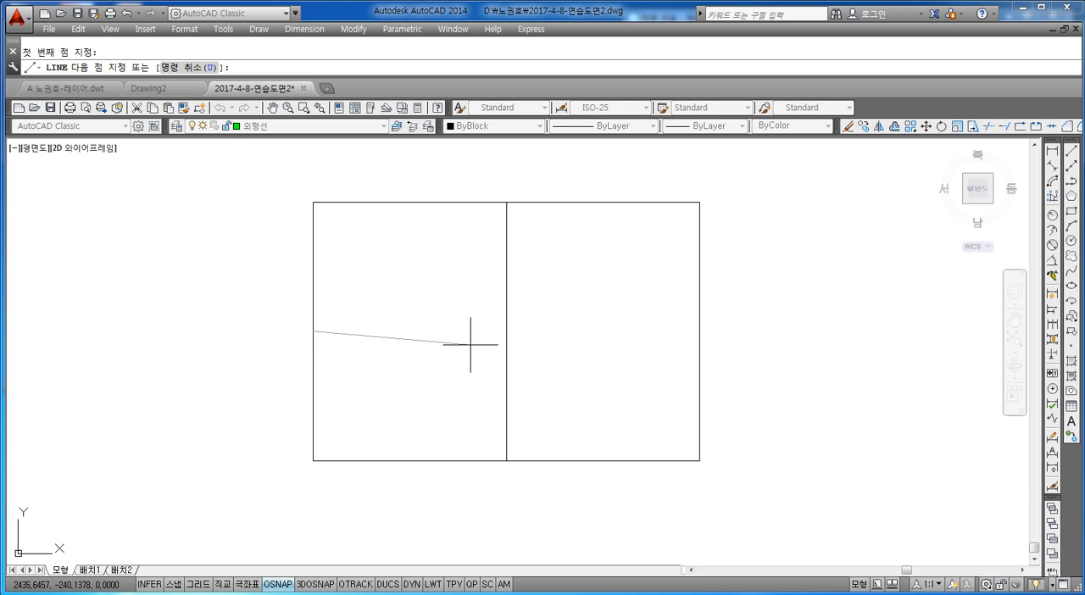
pyautogui.click(698, 331)
pyautogui.press('Escape')
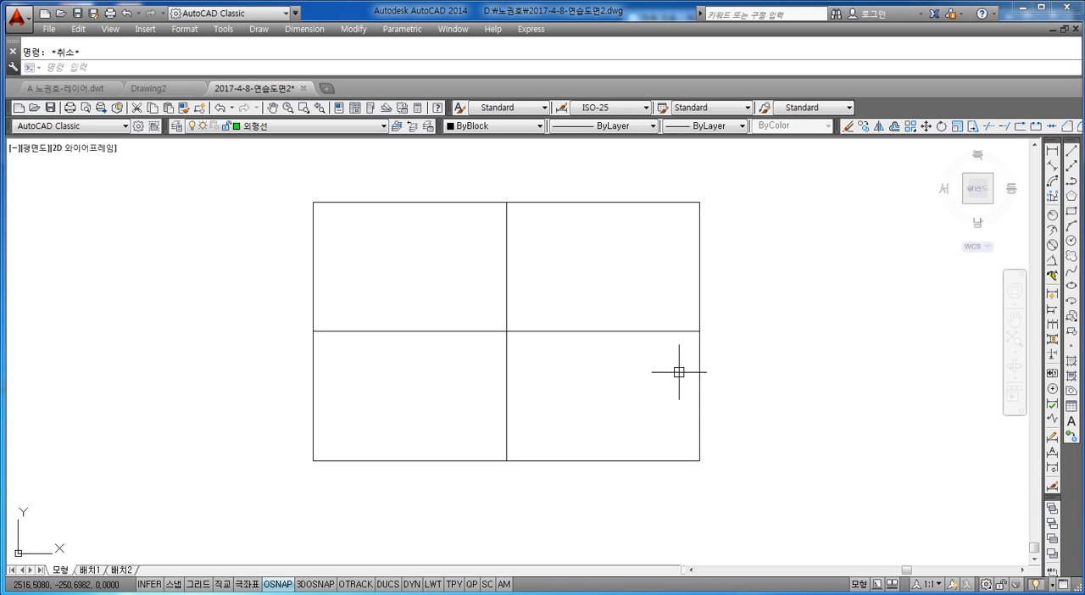
# Draw a circle of diameter 30 centered on the intersection of the rectangle's two center lines.
pyautogui.press('Return')
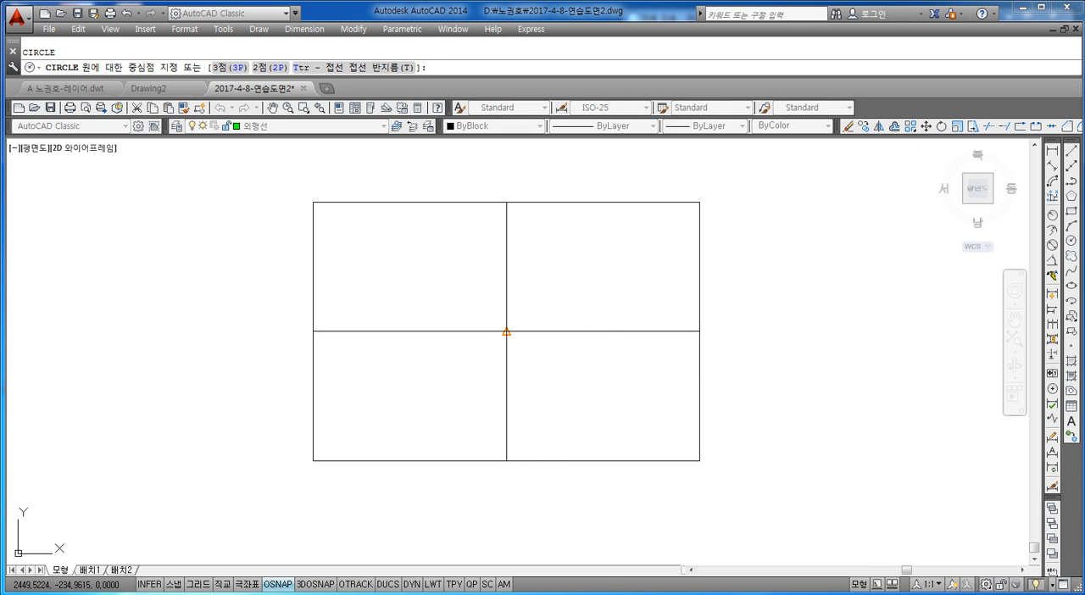
pyautogui.click(506, 330)
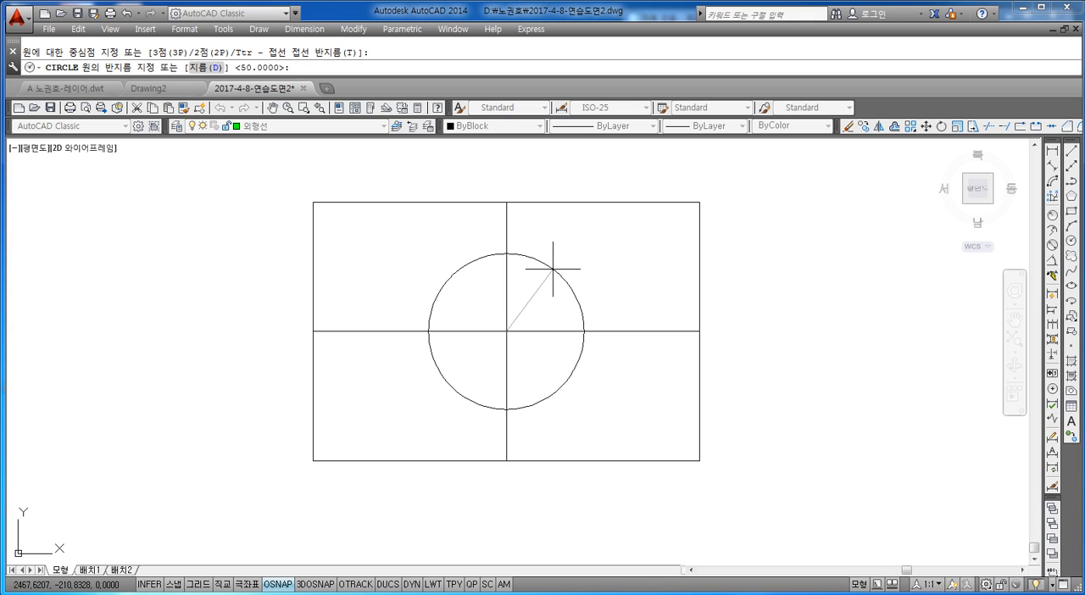
pyautogui.write('d')
pyautogui.press('Return')
pyautogui.write('30')
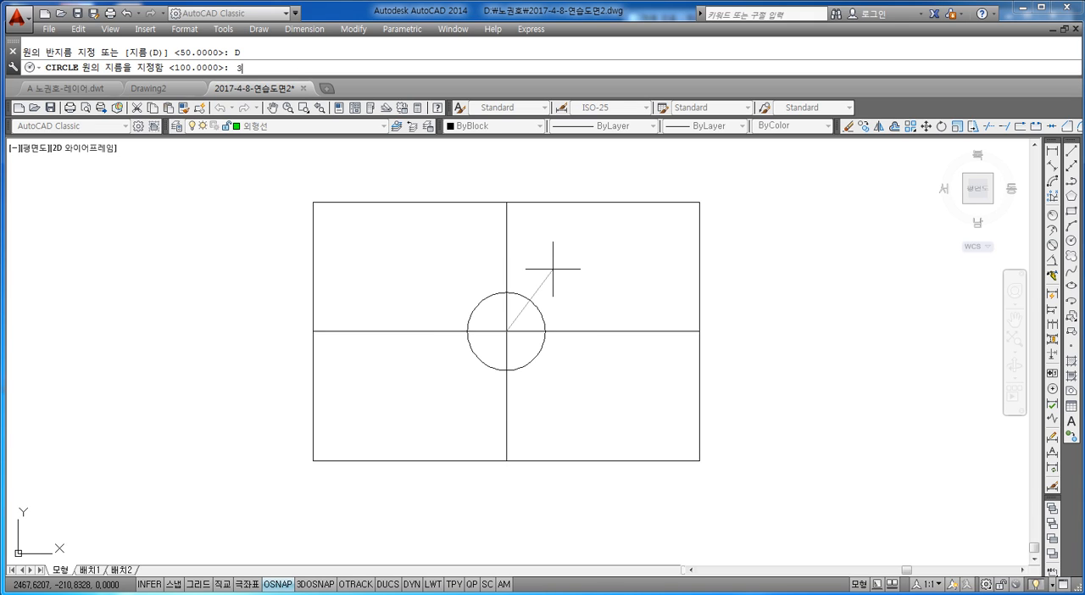
pyautogui.press('Return')
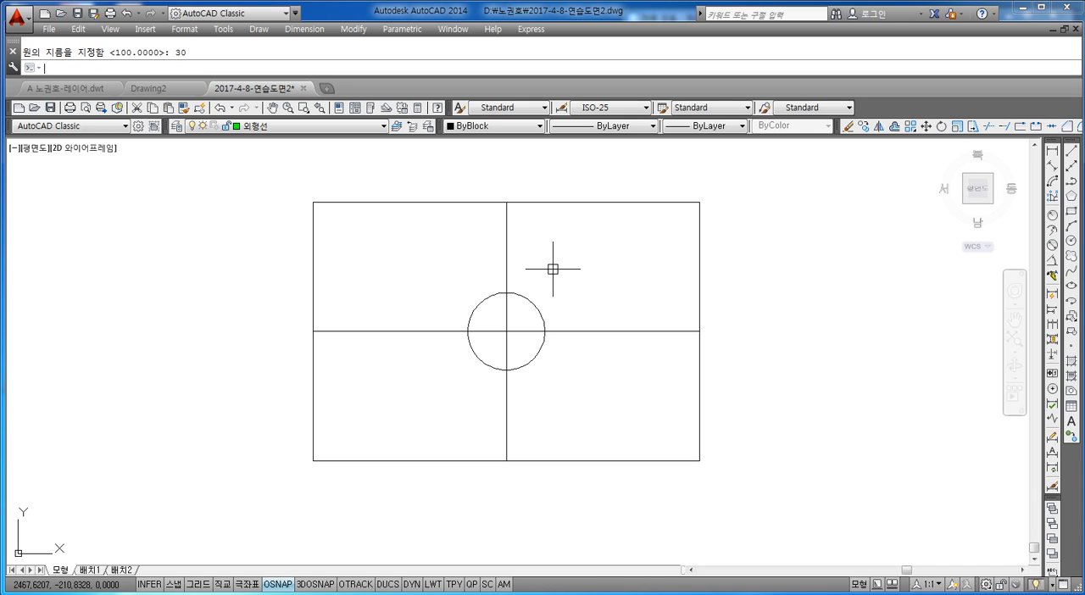
# Draw a concentric circle of diameter 60 around the small circle at the rectangle's center.
pyautogui.press('Return')
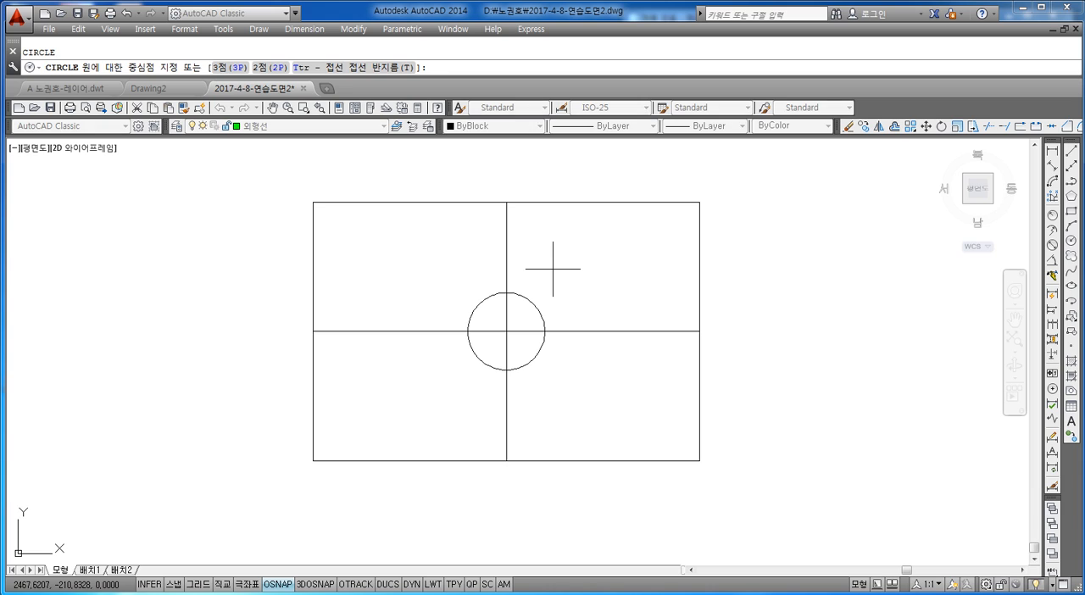
pyautogui.click(506, 330)
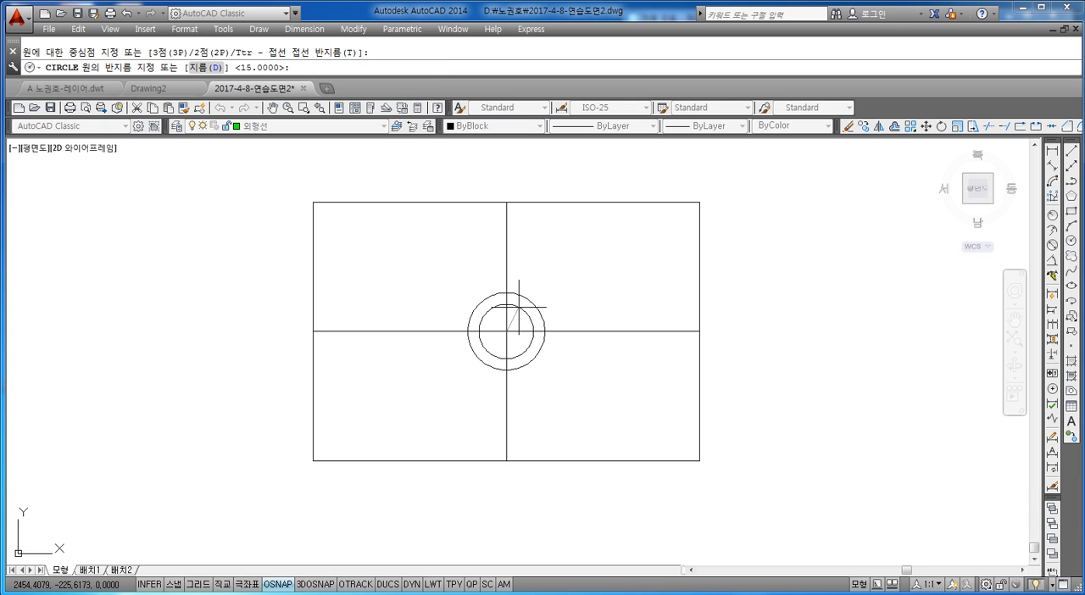
pyautogui.write('D')
pyautogui.press('Return')
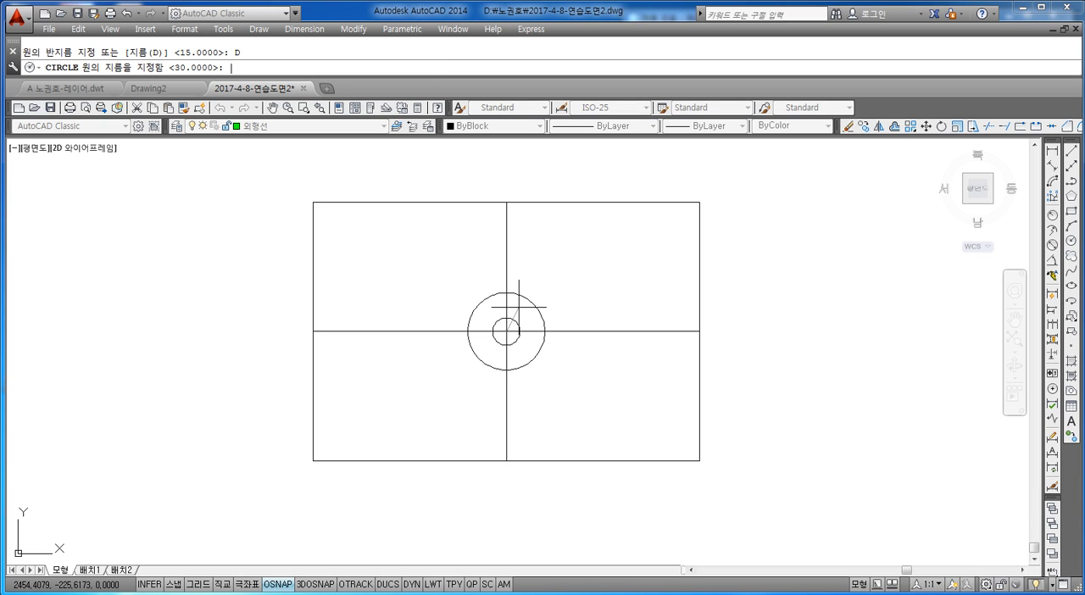
pyautogui.write('60')
pyautogui.press('Return')
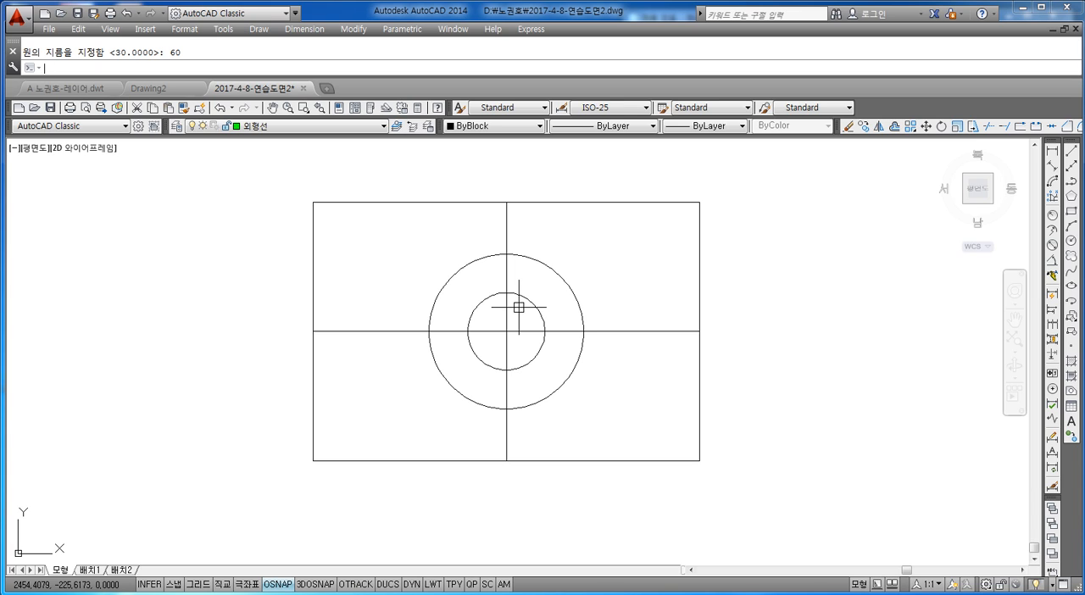
# Draw a six-sided polygon centered on the center-line intersection, inscribed in the small circle with a vertex at its right quadrant.
pyautogui.press('Escape')
pyautogui.write('POL')
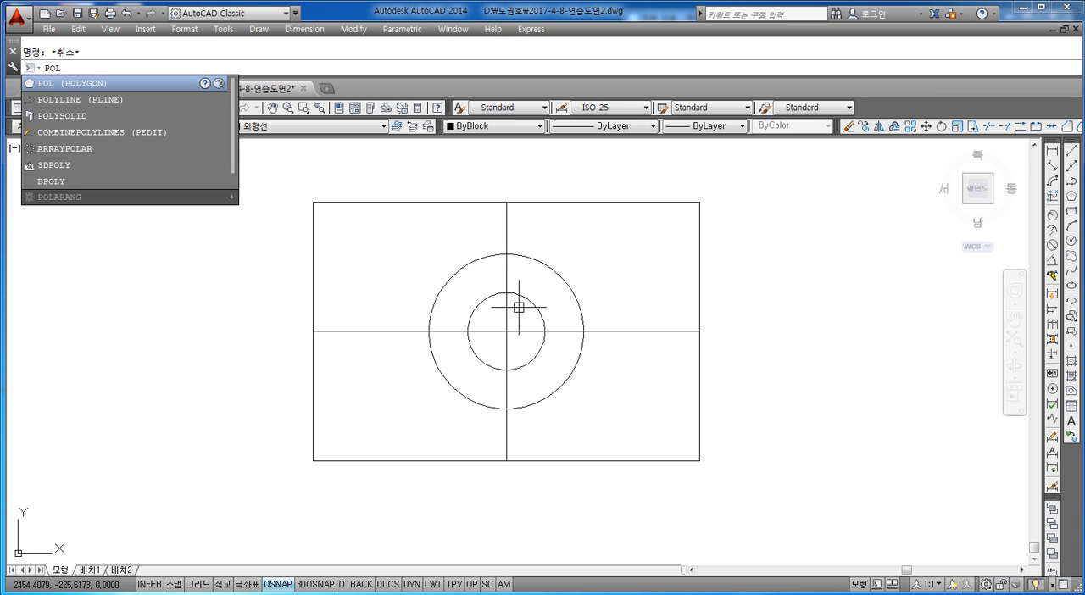
pyautogui.press('Return')
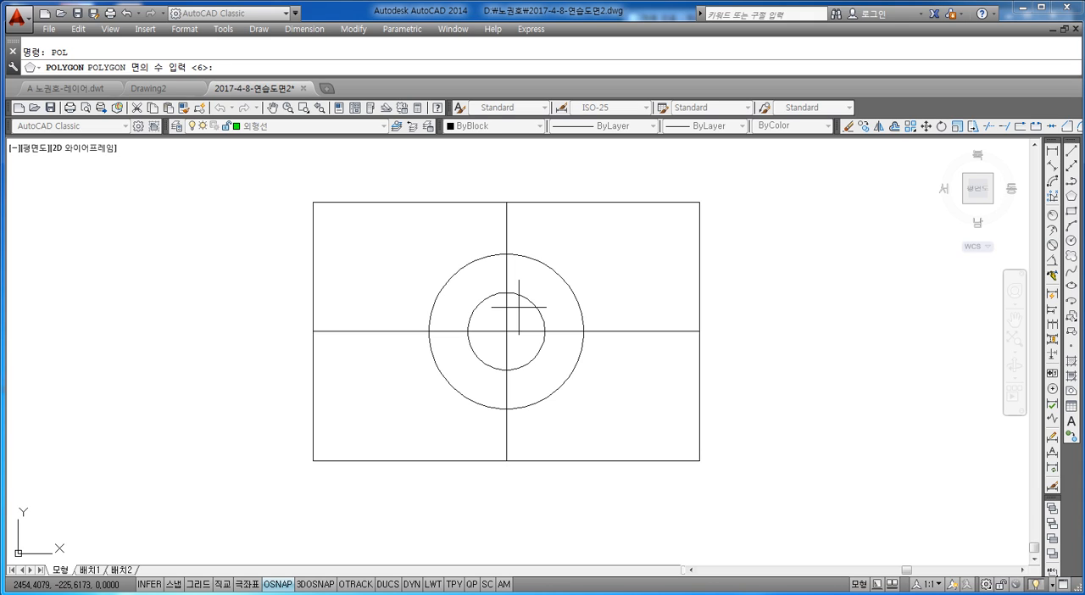
pyautogui.write('6')
pyautogui.press('Return')
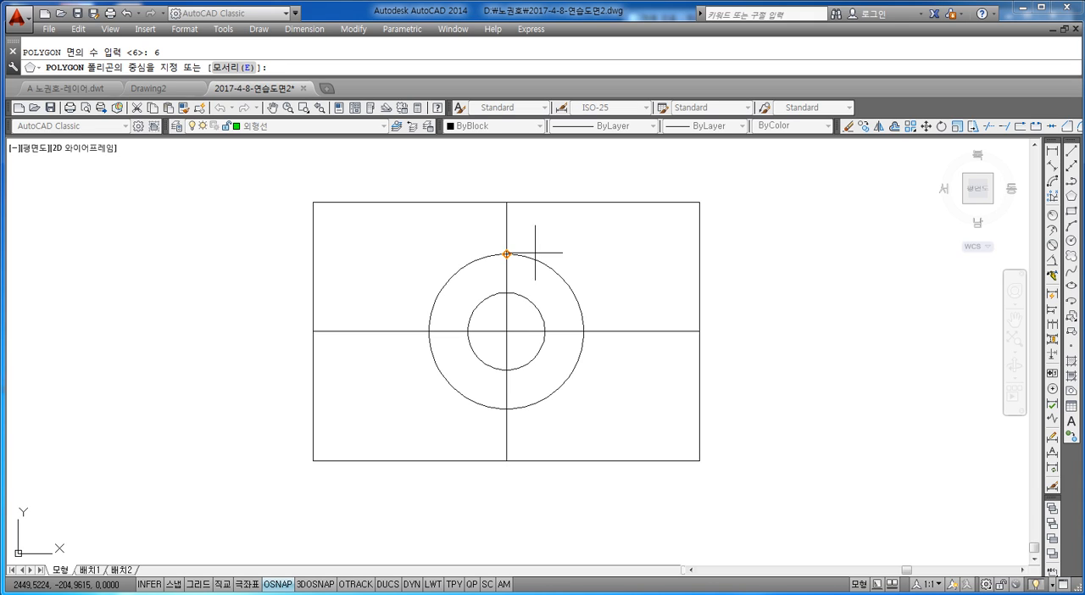
pyautogui.click(506, 330)
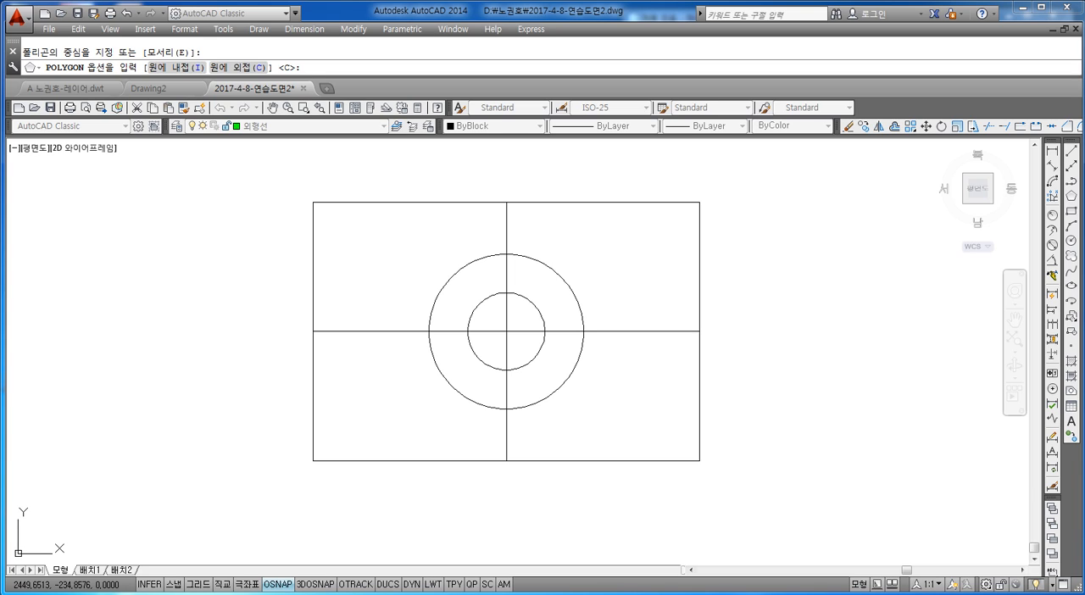
pyautogui.write('I')
pyautogui.press('Return')
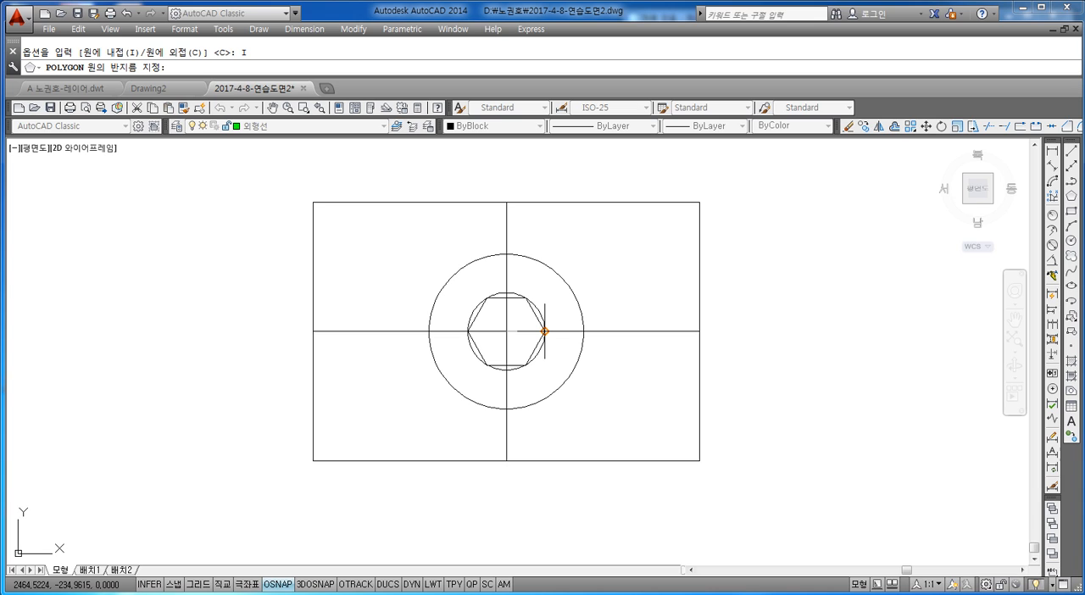
pyautogui.click(544, 330)
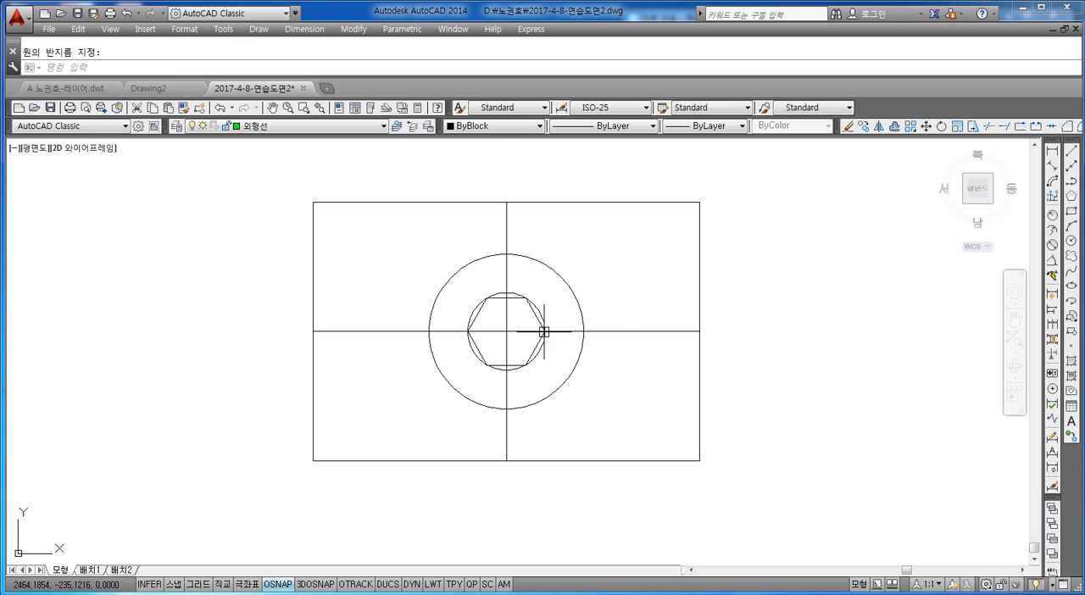
# Draw a five-sided polygon about the common center, inscribed in the large circle with a vertex at its top quadrant.
pyautogui.scroll(2, 515, 329)
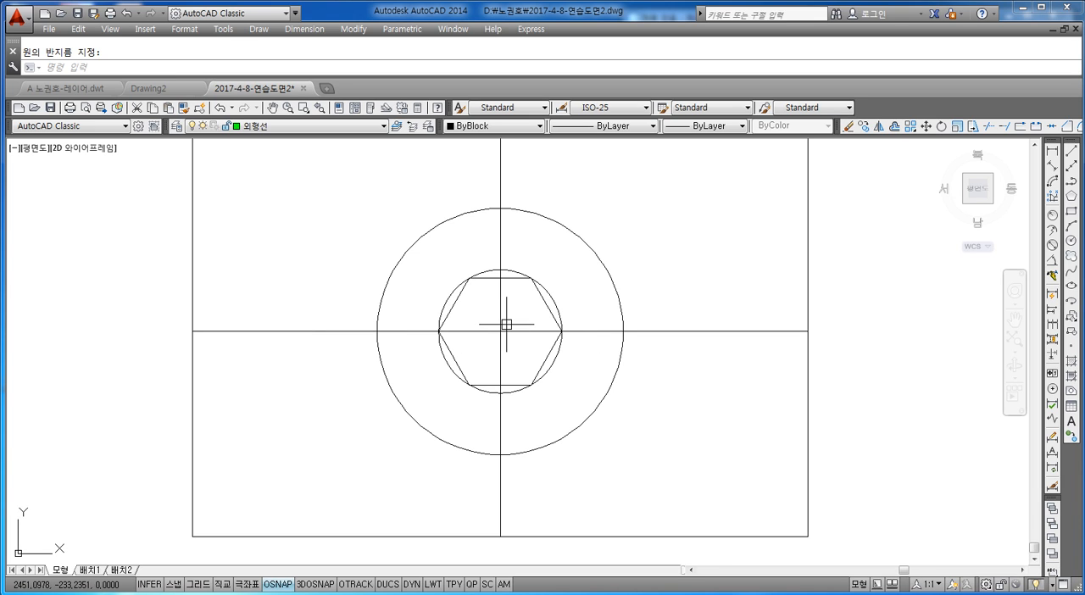
pyautogui.scroll(-2, 565, 306)
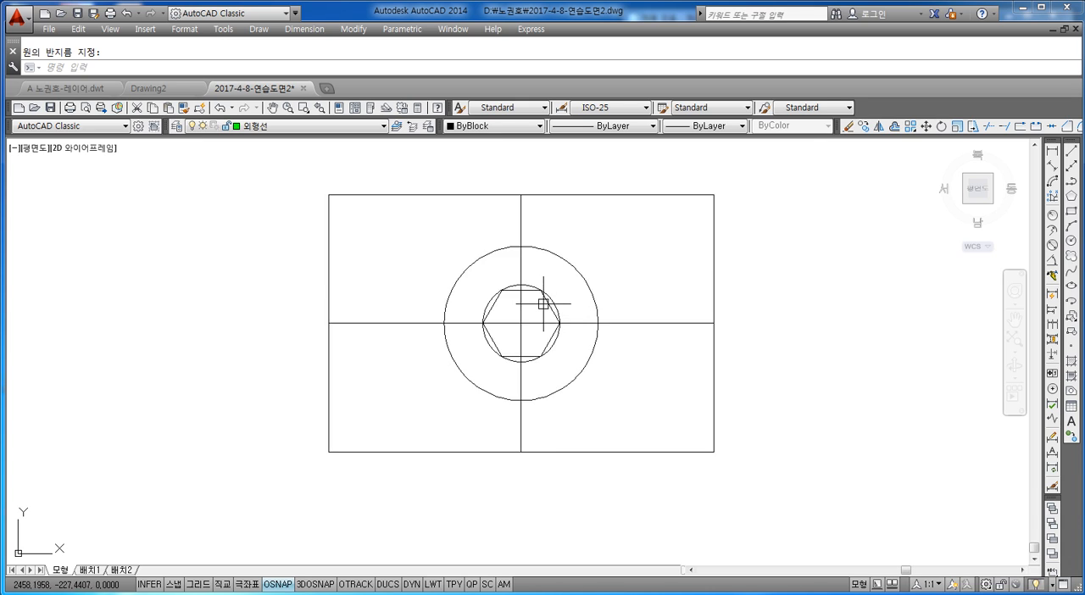
pyautogui.scroll(2, 550, 307)
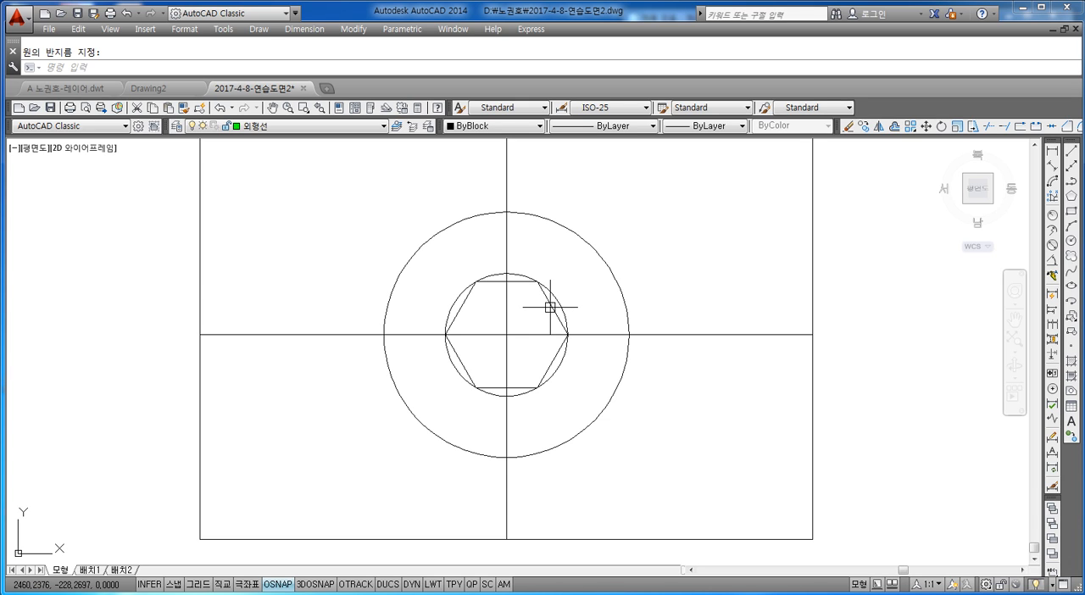
pyautogui.press('Escape')
pyautogui.write('pol')
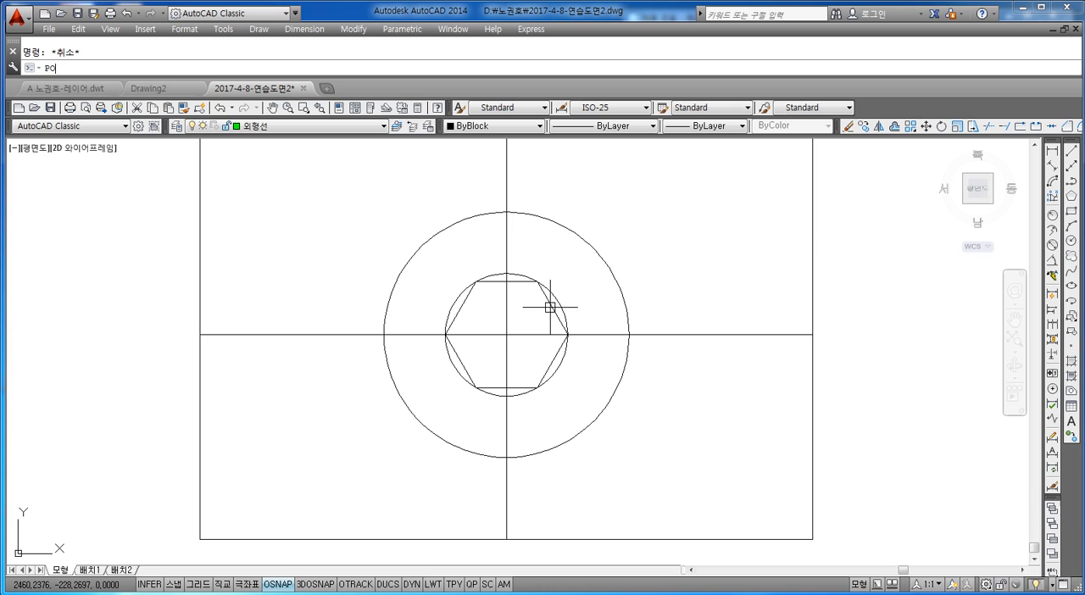
pyautogui.press('Return')
pyautogui.write('5')
pyautogui.press('Return')
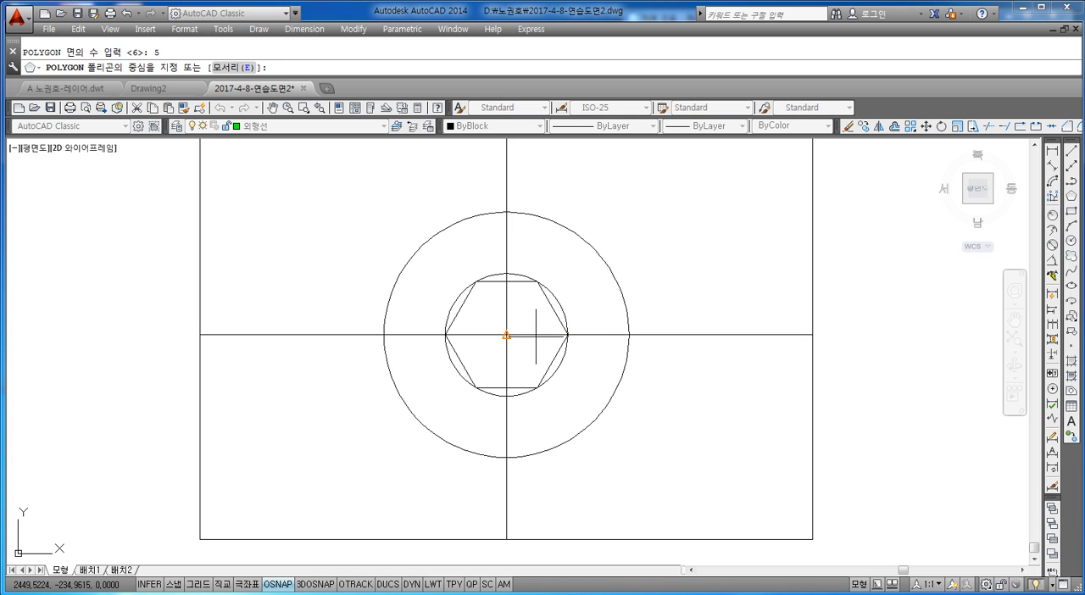
pyautogui.click(506, 334)
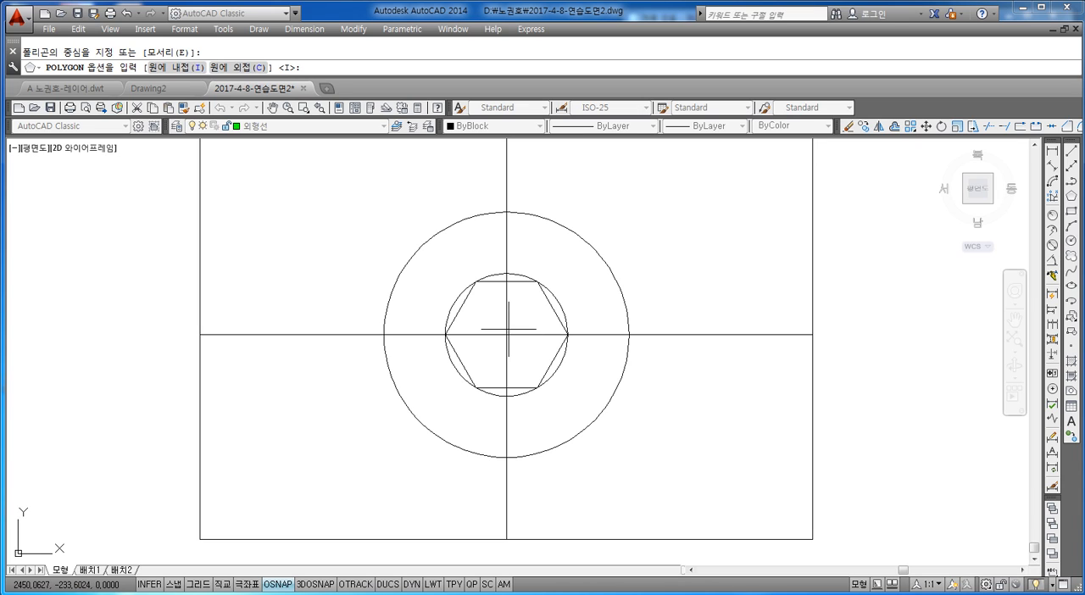
pyautogui.write('I')
pyautogui.press('Return')
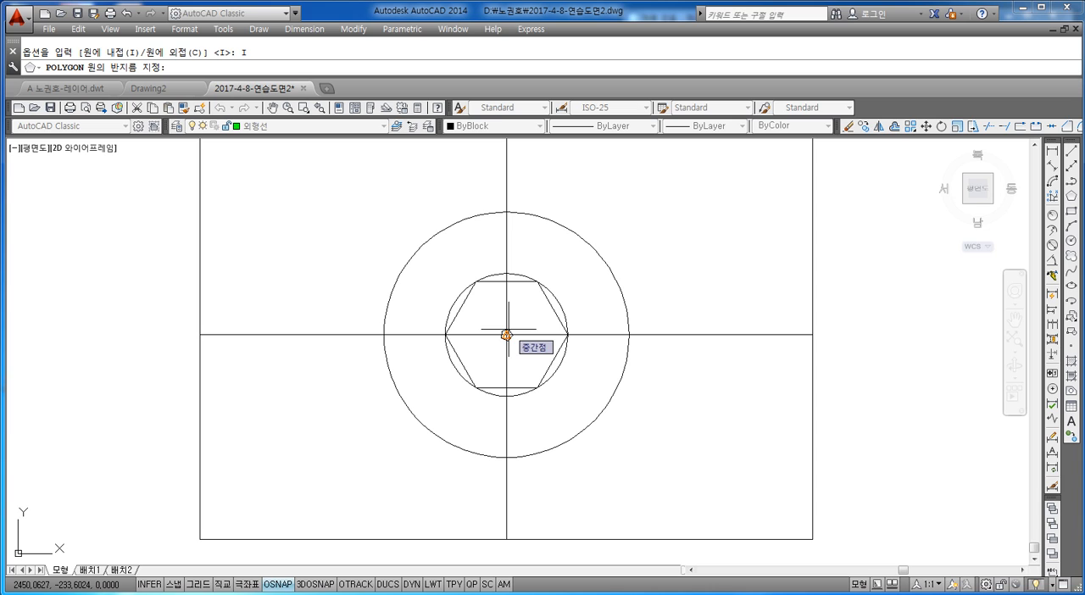
pyautogui.click(506, 212)
pyautogui.press('Escape')
pyautogui.scroll(-4, 644, 337)
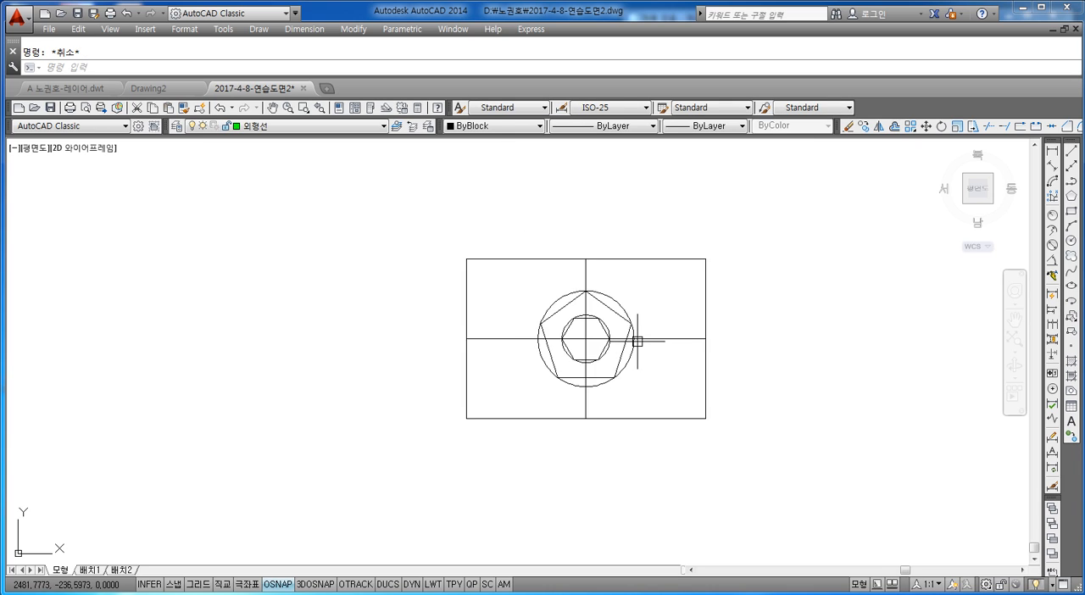
pyautogui.scroll(2, 610, 348)
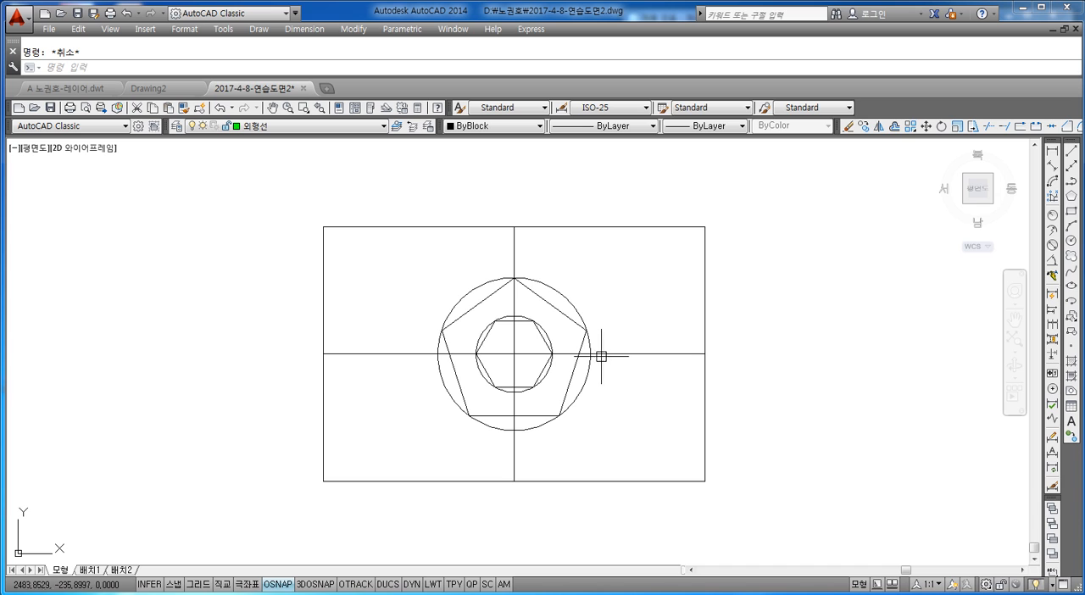
pyautogui.click(555, 288)
pyautogui.scroll(2, 545, 340)
pyautogui.moveTo(533, 342); pyautogui.dragTo(545, 318, button='middle')
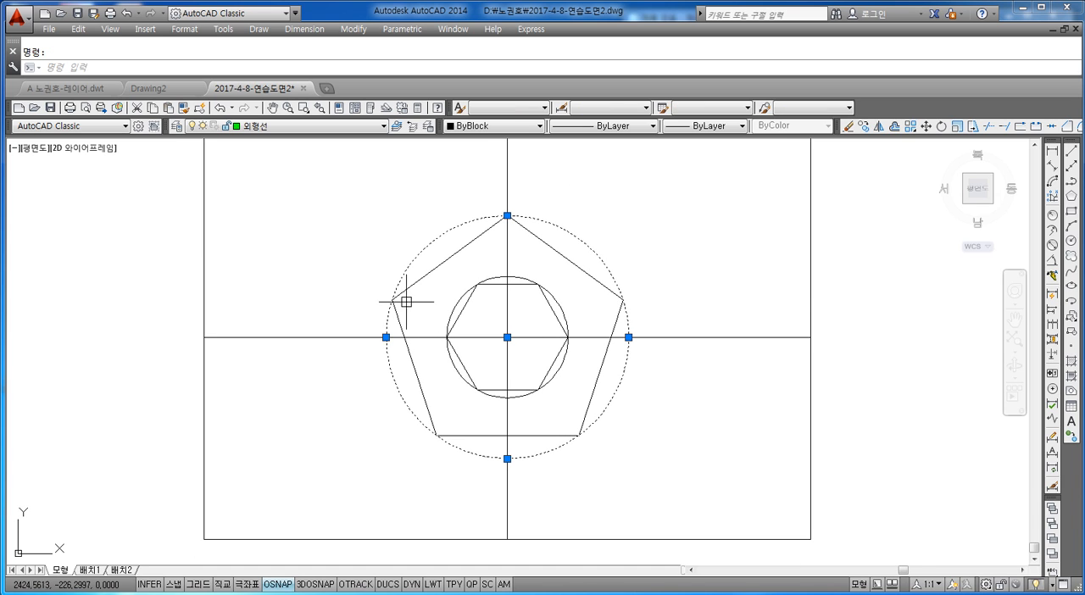
pyautogui.click(239, 338)
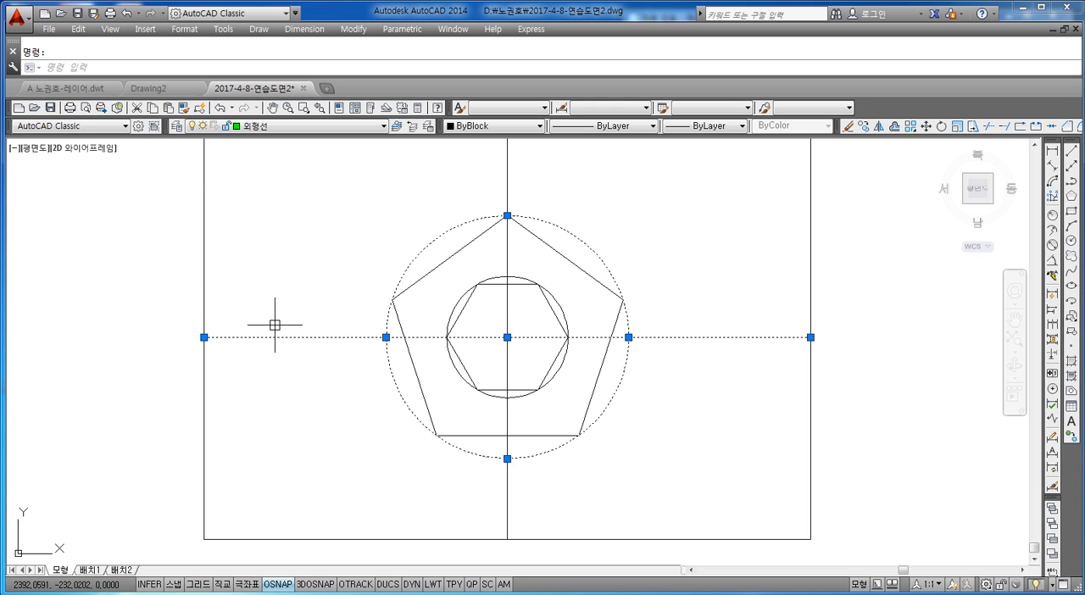
pyautogui.press('Escape')
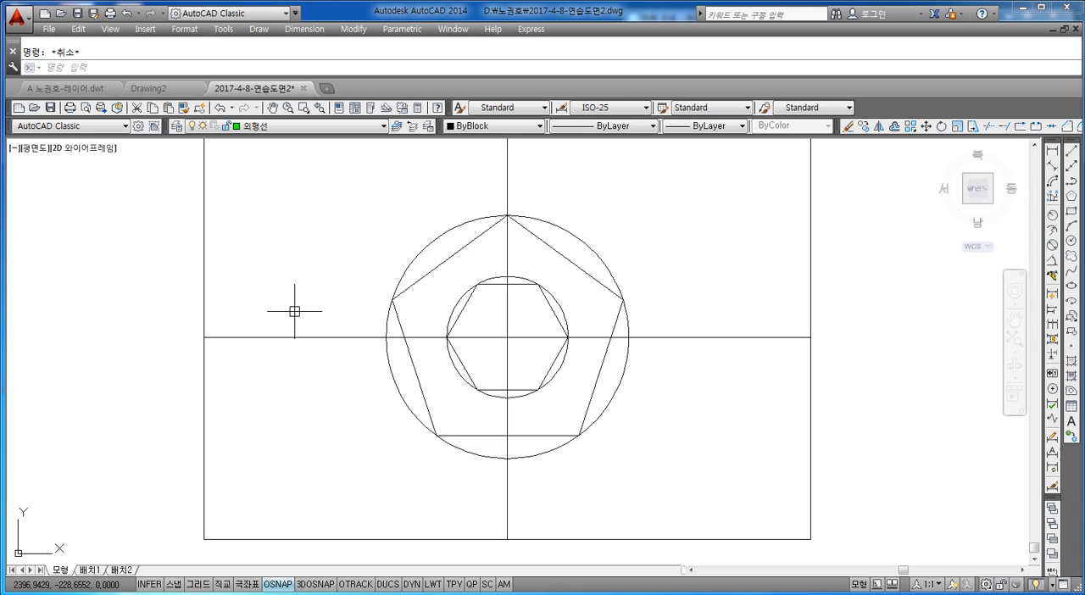
# Draw an ellipse from the rectangle's left edge midpoint to the large circle's left quadrant, with an other-axis distance of 10.
pyautogui.write('el')
pyautogui.press('Return')
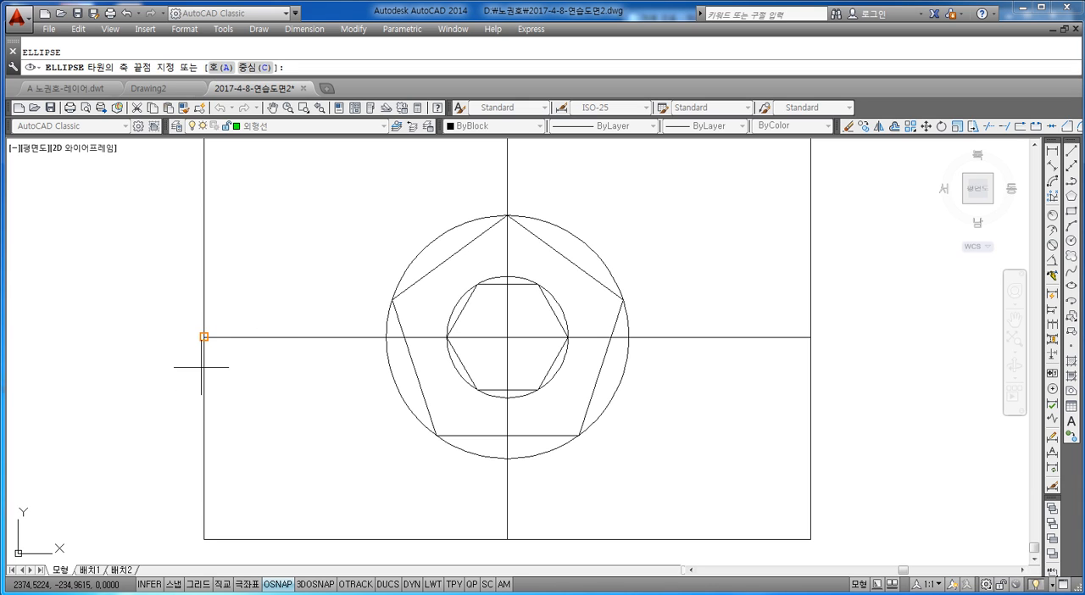
pyautogui.click(204, 336)
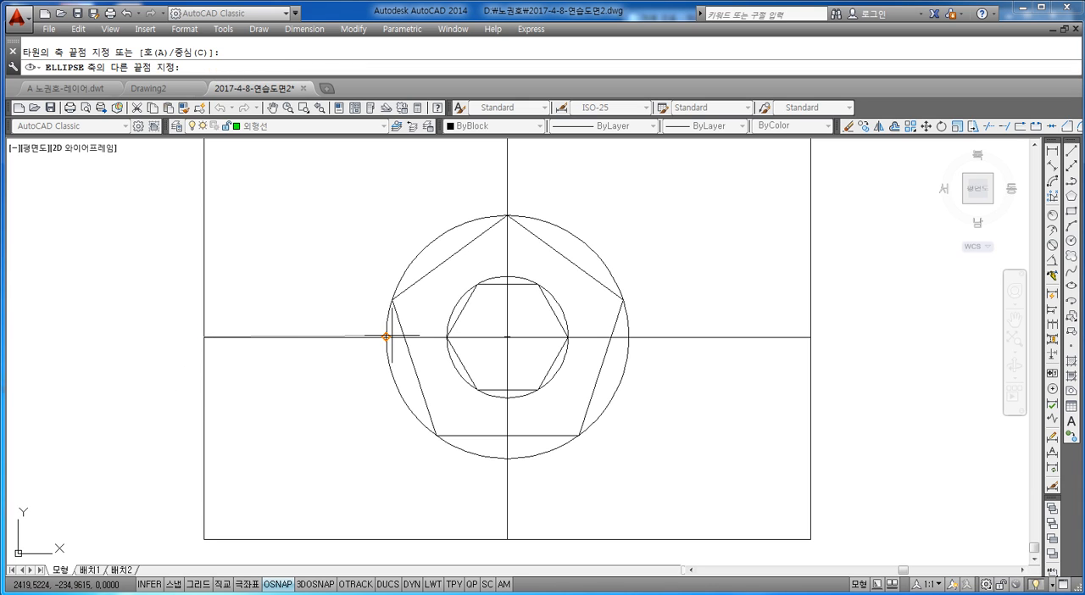
pyautogui.click(386, 338)
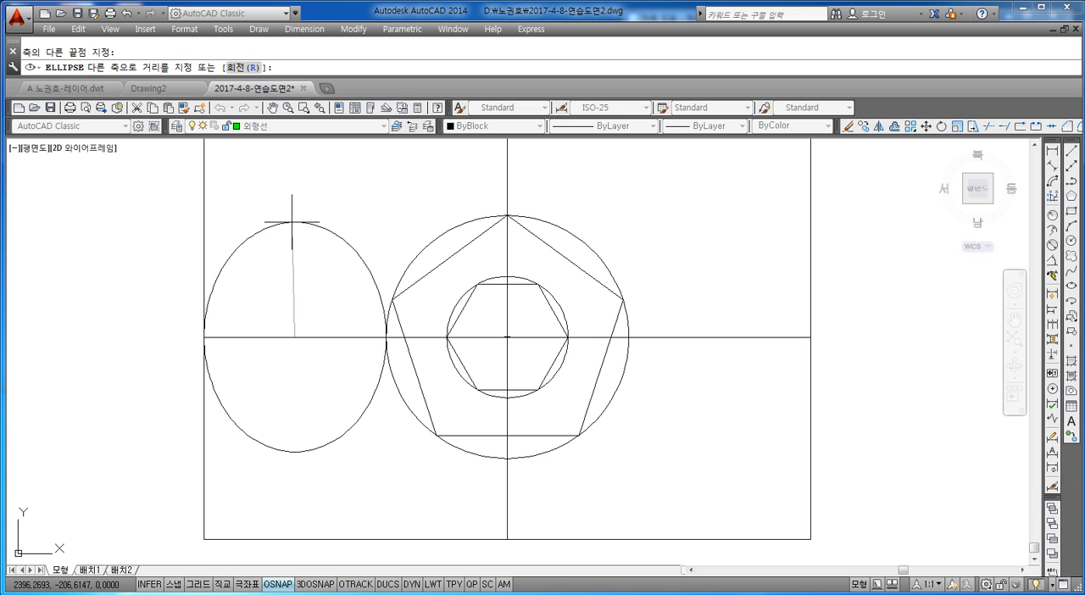
pyautogui.write('10')
pyautogui.press('Return')
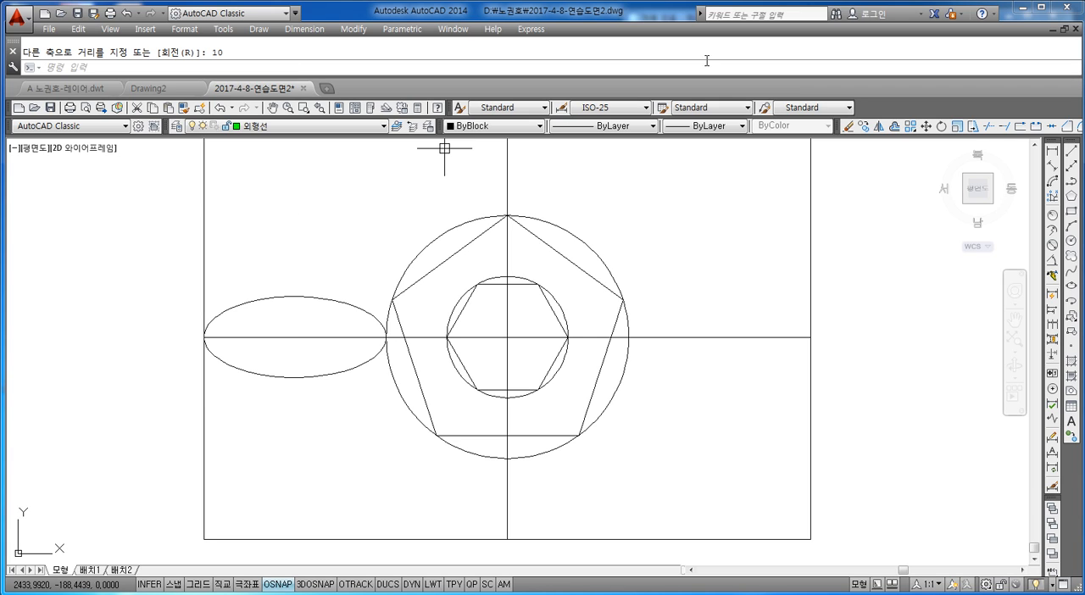
# Measure the left ellipse's height with a temporary linear dimension between its top and bottom quadrants.
pyautogui.click(1052, 150)
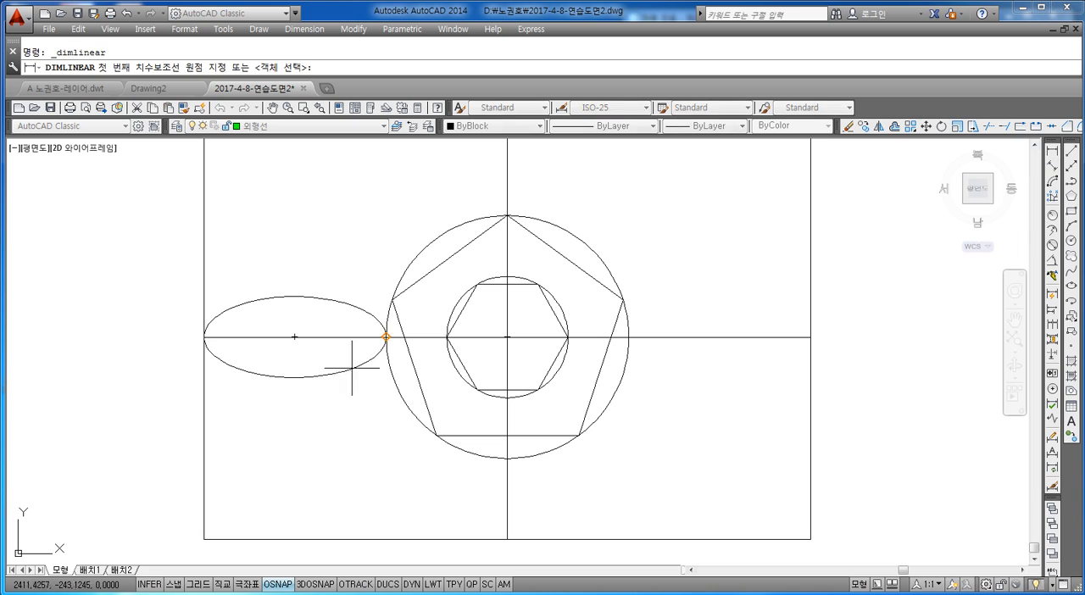
pyautogui.click(294, 297)
pyautogui.click(294, 377)
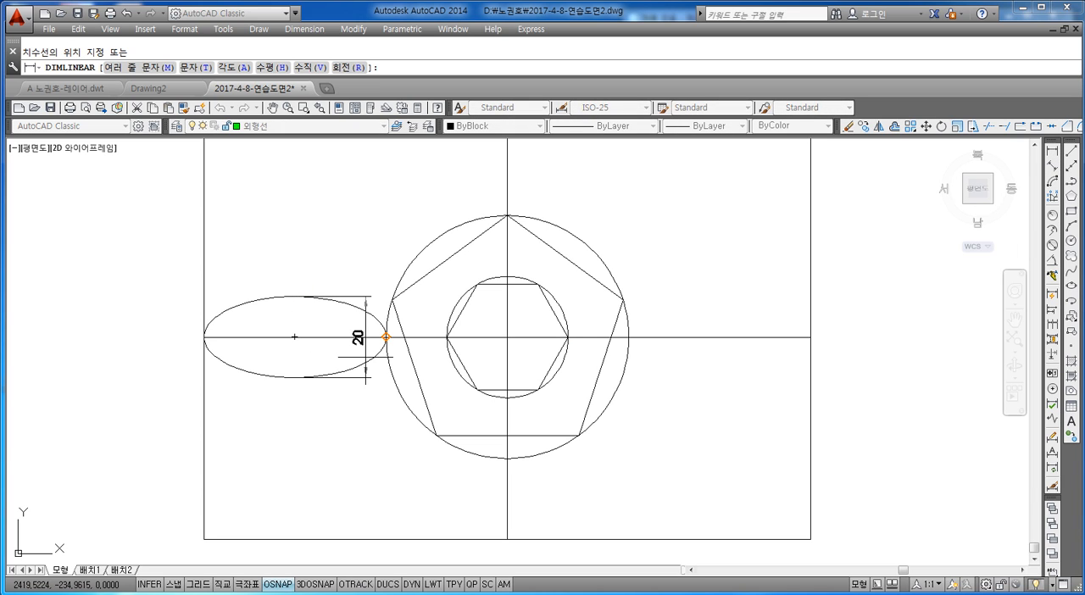
pyautogui.press('Escape')
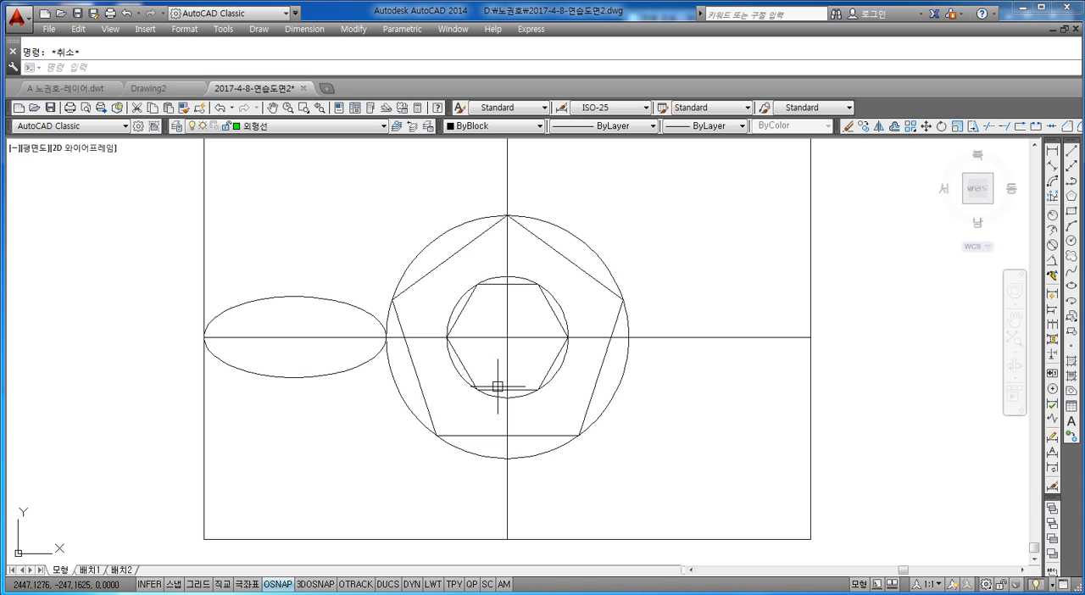
# Draw an ellipse from the large circle's right quadrant to the rectangle's right edge midpoint, with the same height as the left ellipse.
pyautogui.write('el')
pyautogui.press('Return')
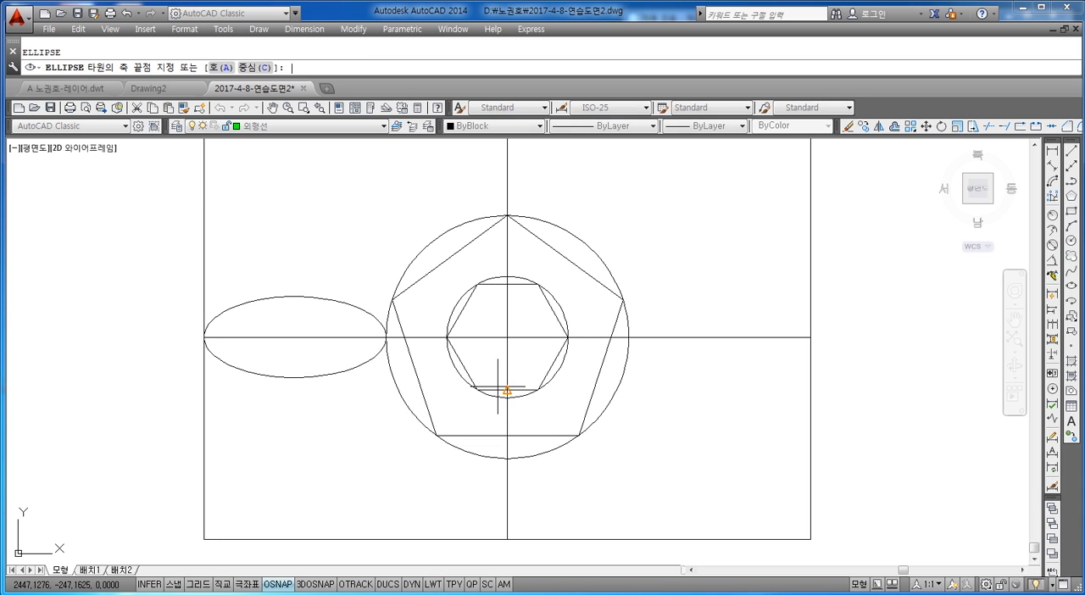
pyautogui.click(628, 336)
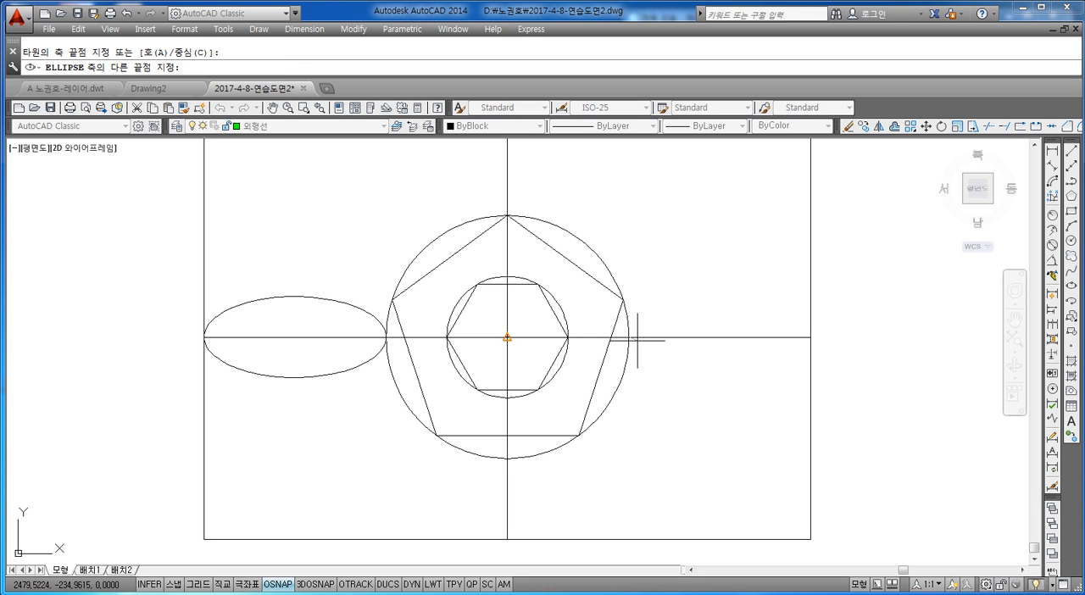
pyautogui.click(811, 337)
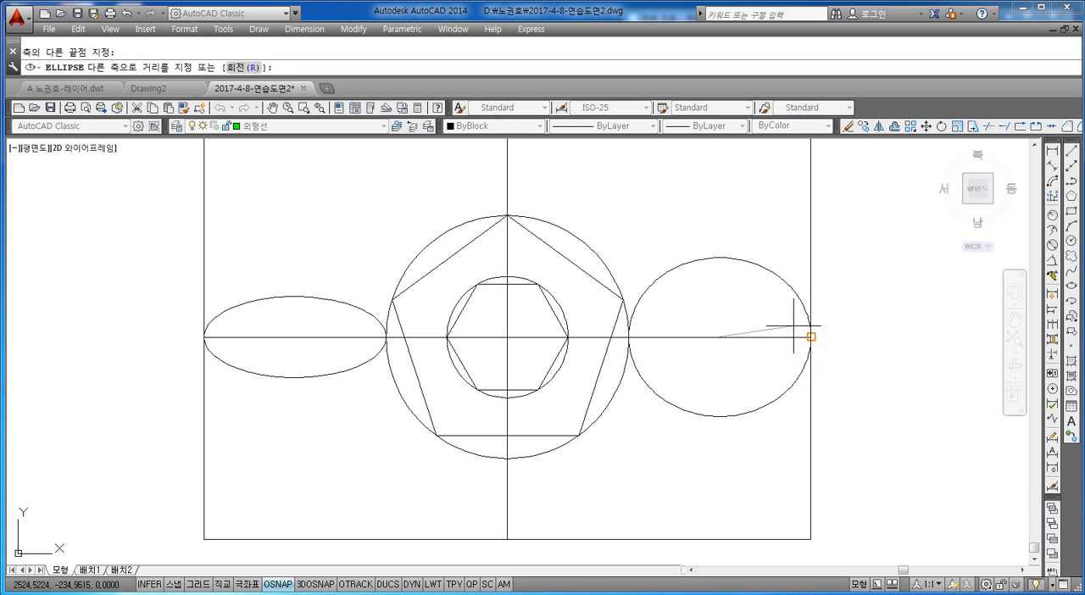
pyautogui.click(760, 256)
pyautogui.press('Escape')
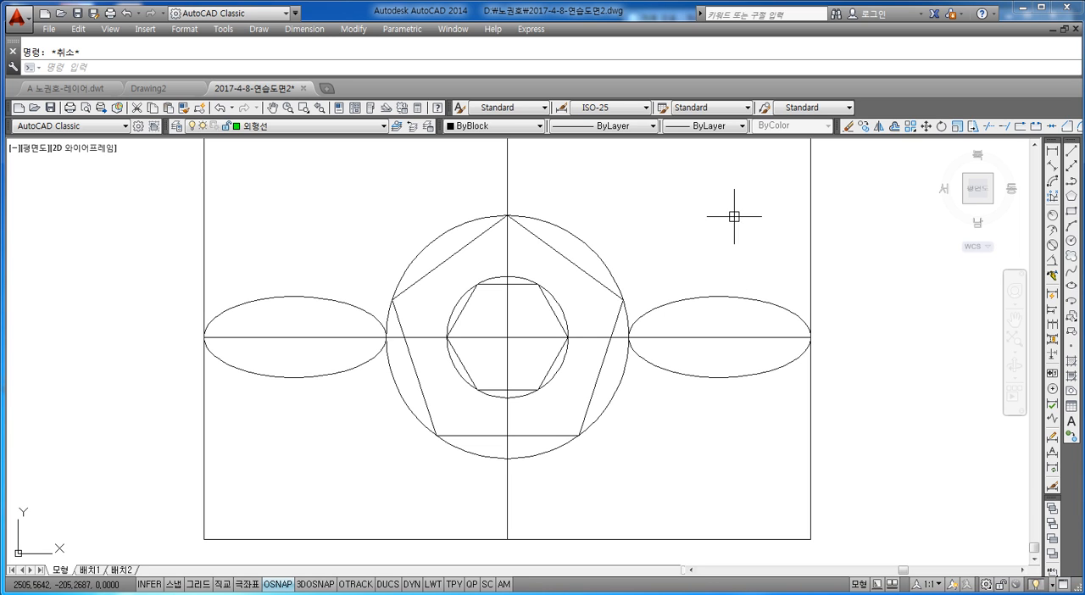
# Draw a diagonal ellipse from the rectangle's left edge midpoint to its top edge midpoint, with an other-axis distance of 10.
pyautogui.moveTo(484, 215); pyautogui.dragTo(497, 274, button='middle')
pyautogui.scroll(-2, 497, 272)
pyautogui.scroll(2, 491, 254)
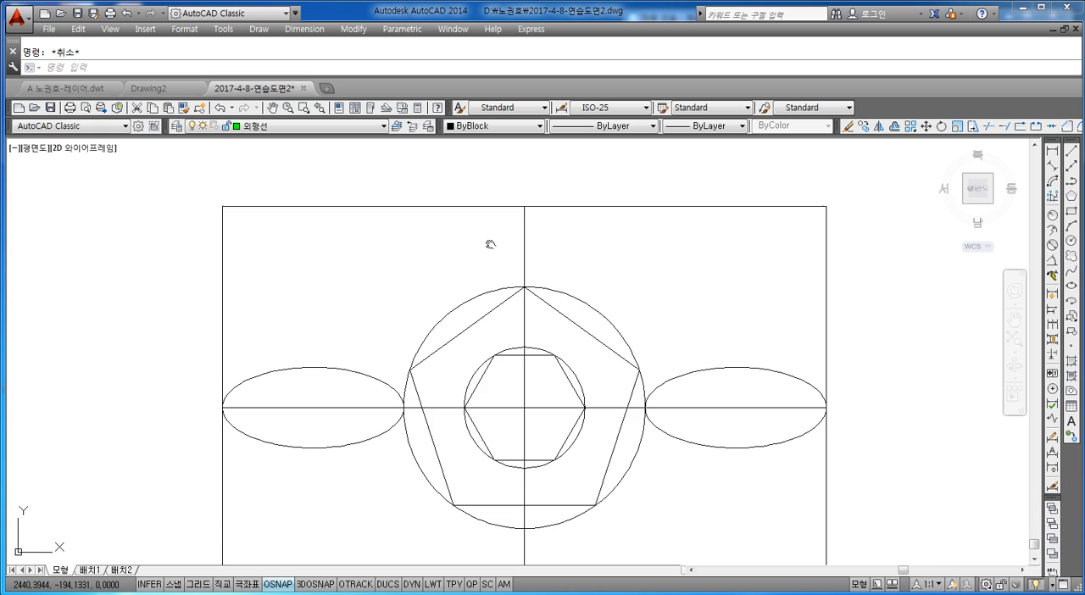
pyautogui.scroll(-2, 508, 238)
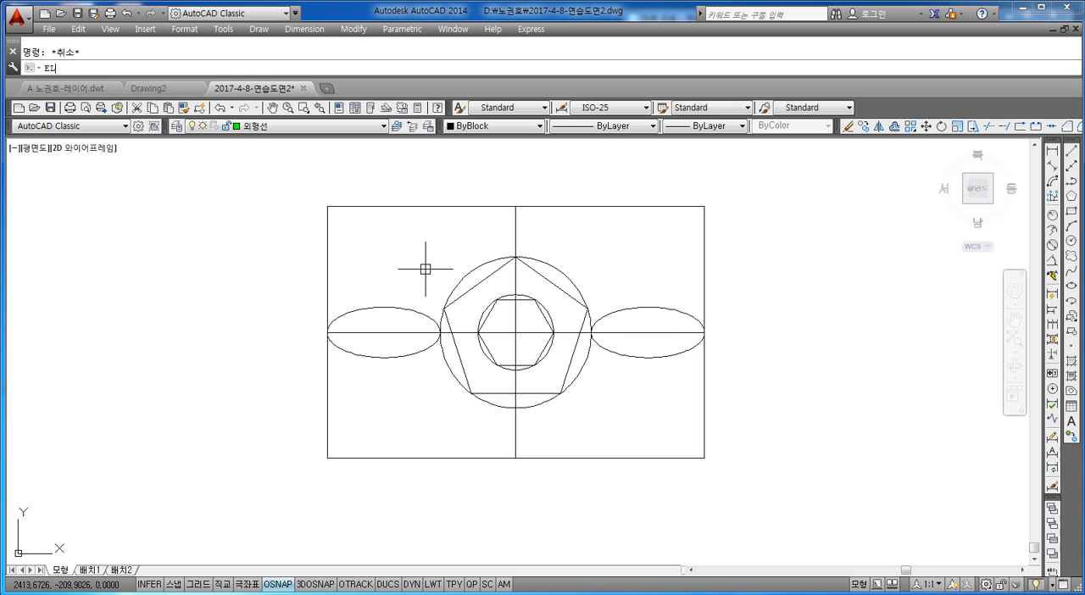
pyautogui.press('Return')
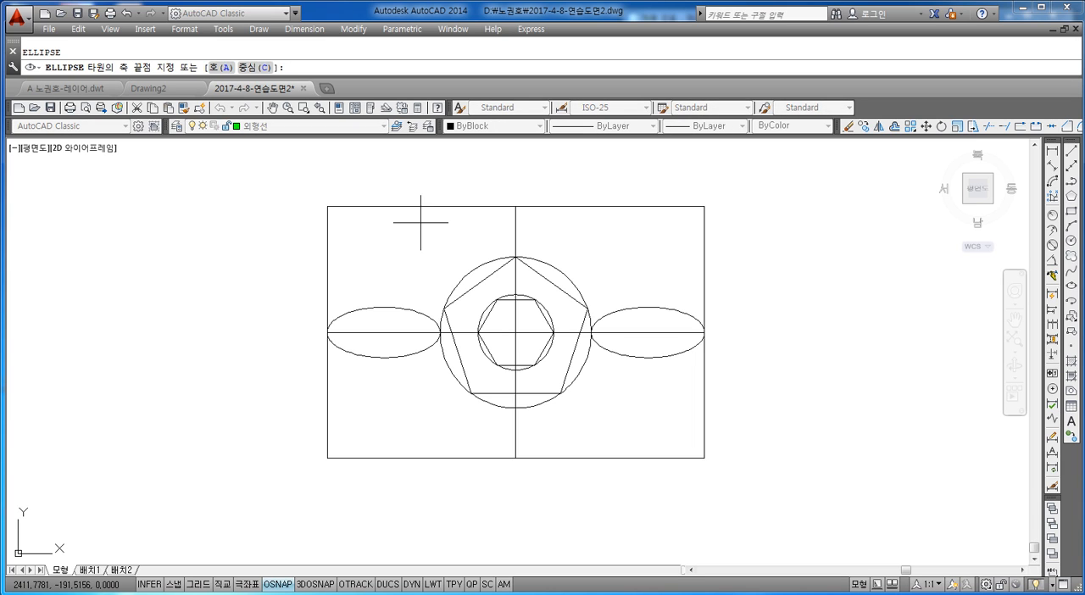
pyautogui.click(327, 332)
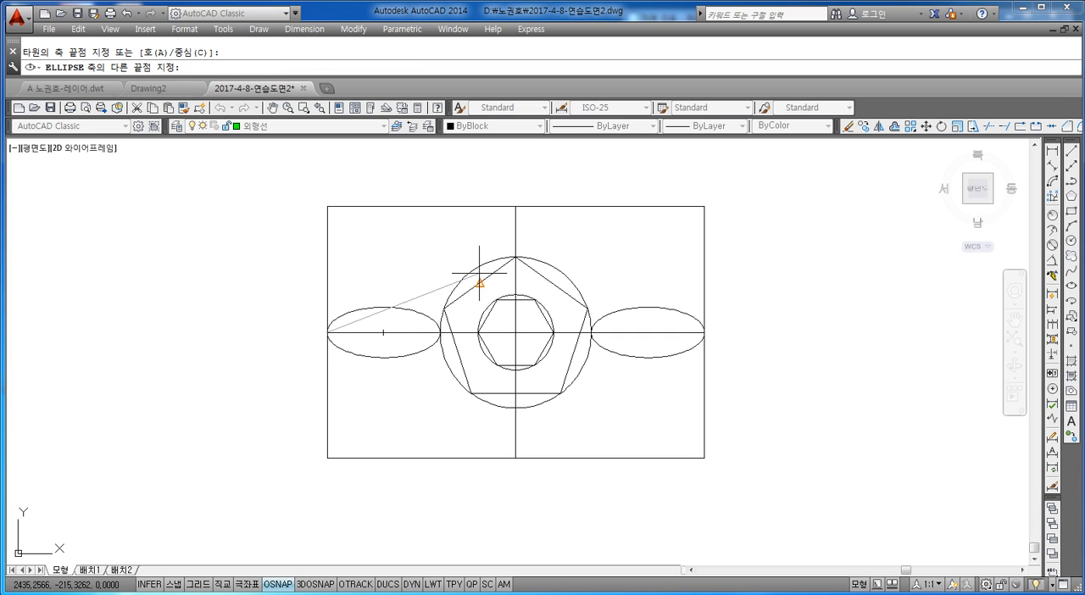
pyautogui.click(515, 206)
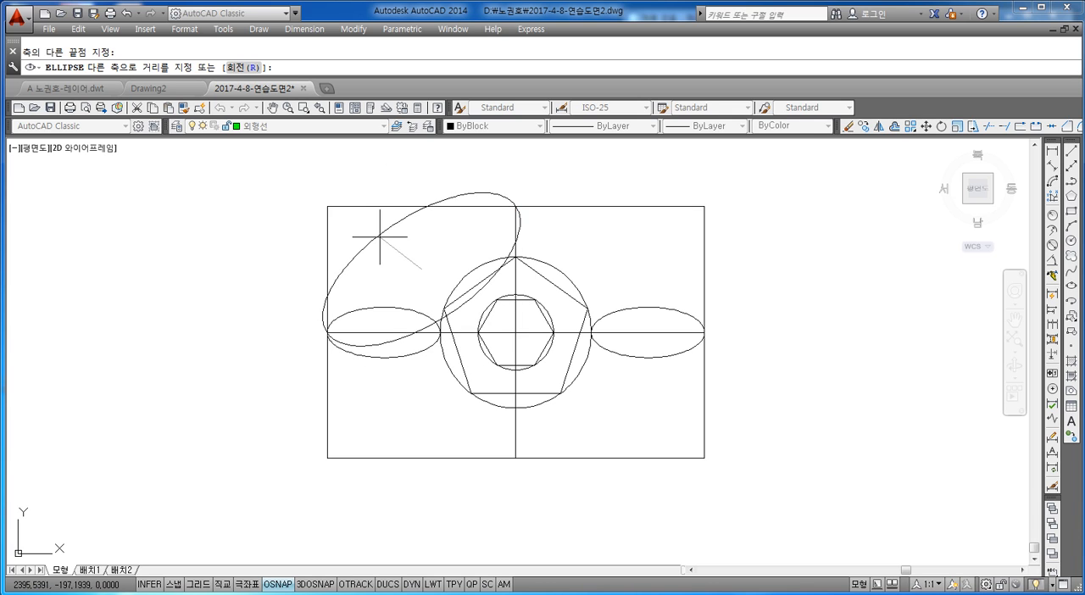
pyautogui.write('10')
pyautogui.press('Return')
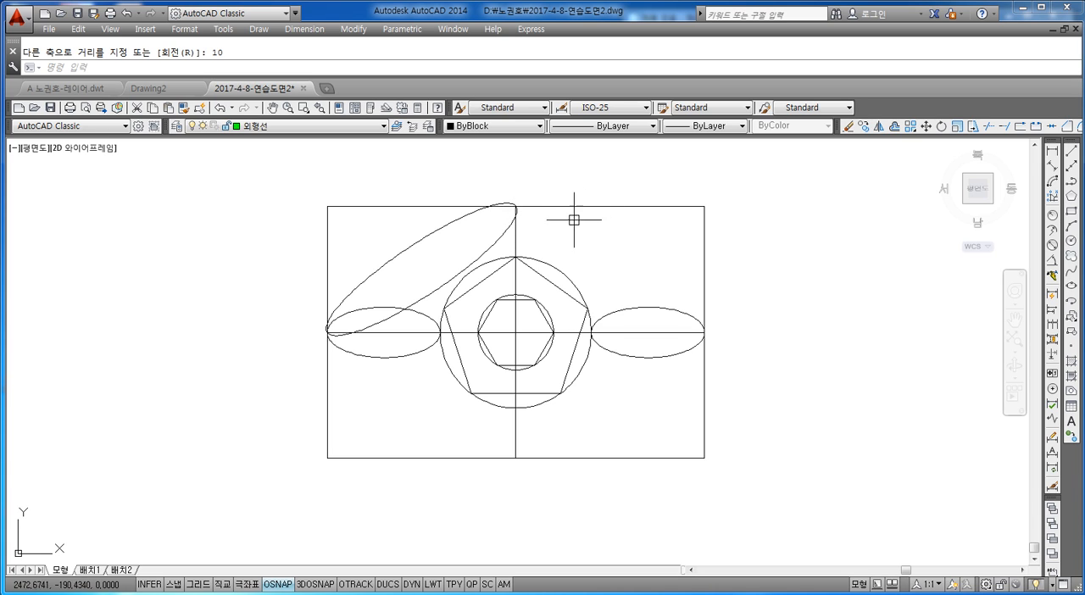
# Draw a diagonal ellipse from the rectangle's top edge midpoint to its right edge midpoint, with an other-axis distance of 10.
pyautogui.write('E')
pyautogui.press('Return')
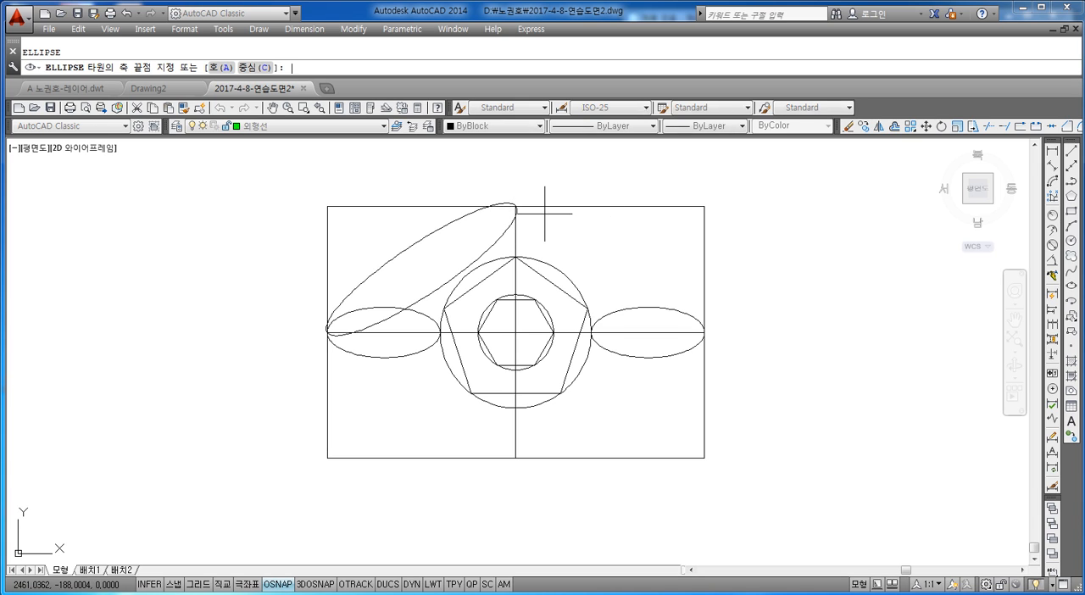
pyautogui.scroll(6, 500, 293)
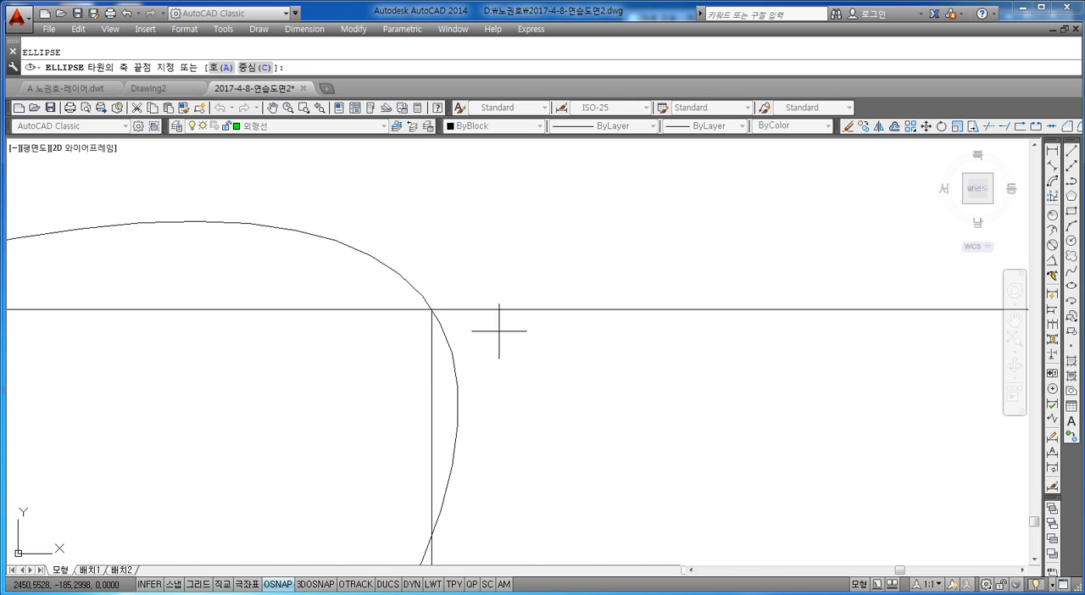
pyautogui.scroll(-10, 507, 350)
pyautogui.scroll(10, 502, 377)
pyautogui.moveTo(349, 370); pyautogui.dragTo(489, 315, button='middle')
pyautogui.click(378, 266)
pyautogui.scroll(-10, 390, 296)
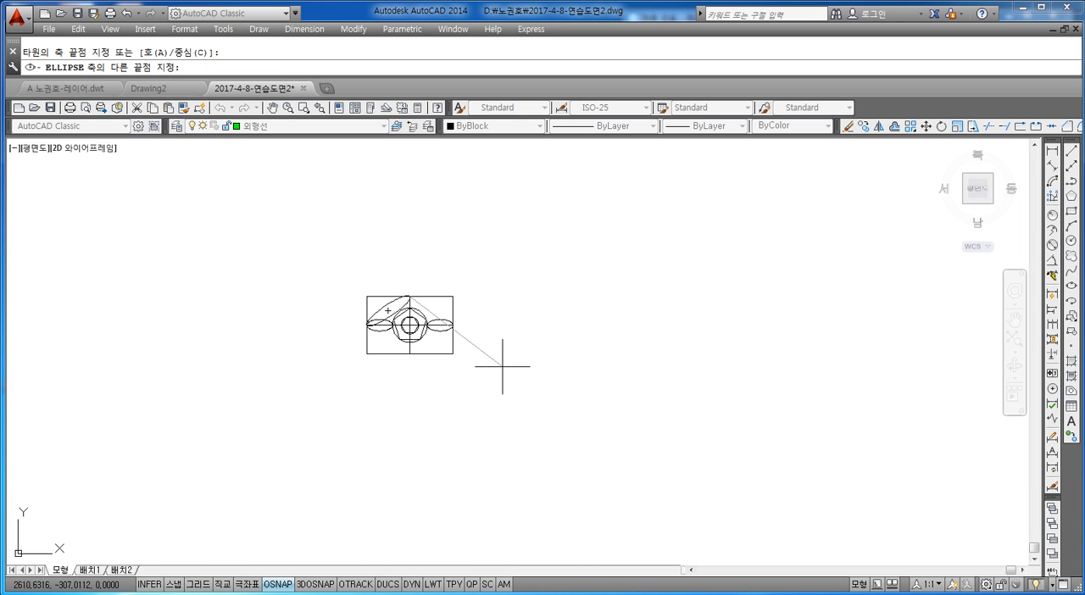
pyautogui.scroll(10, 502, 366)
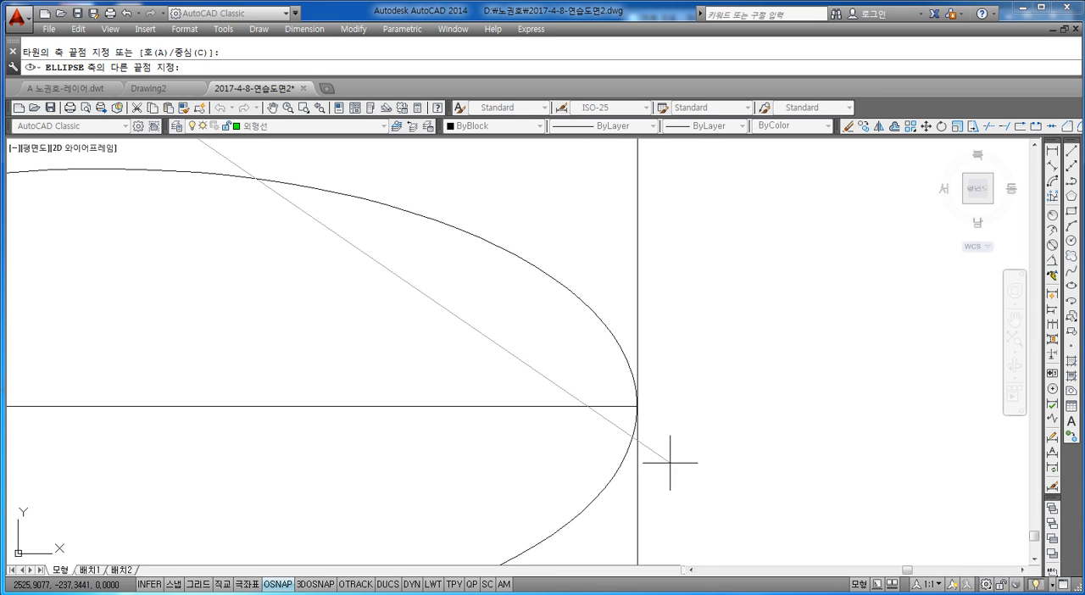
pyautogui.click(637, 407)
pyautogui.scroll(-10, 638, 407)
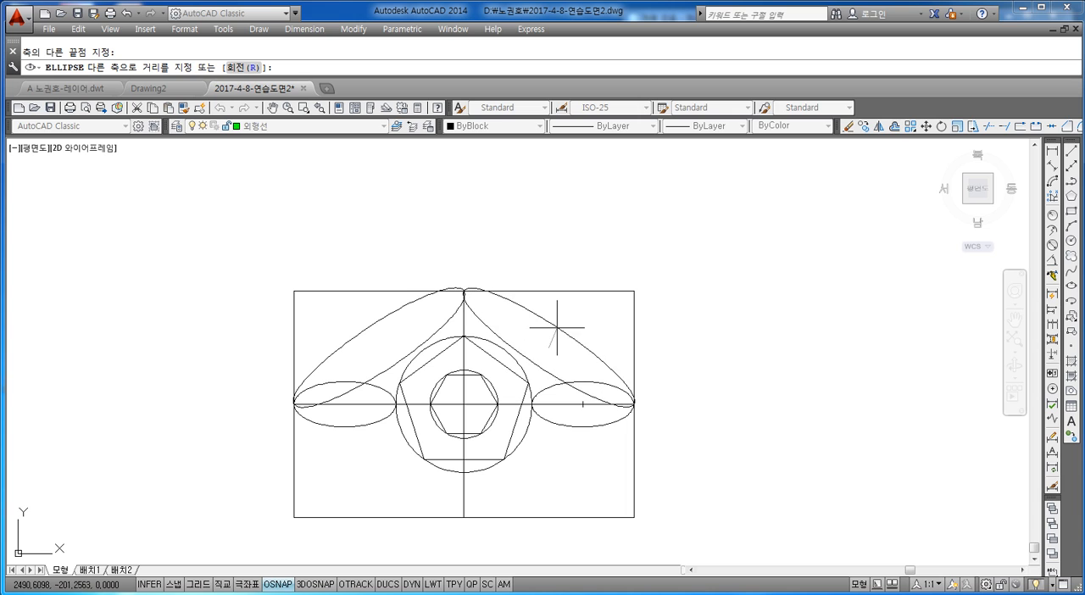
pyautogui.write('10')
pyautogui.press('Return')
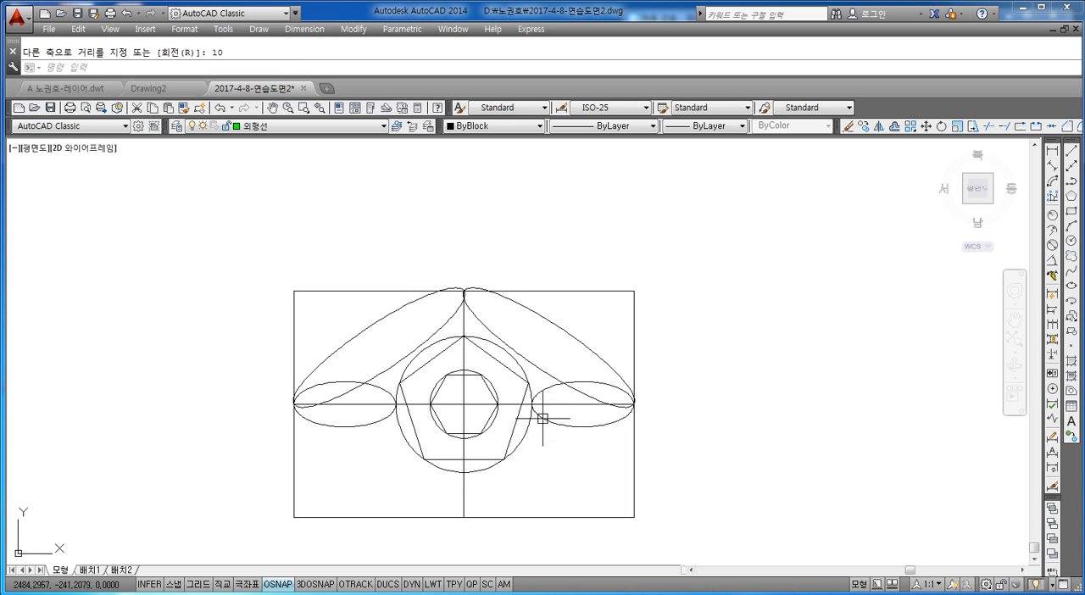
# Draw a diagonal ellipse from the rectangle's left edge midpoint to its bottom edge midpoint, as wide as the upper diagonal ellipses.
pyautogui.scroll(2, 300, 397)
pyautogui.scroll(2, 387, 380)
pyautogui.scroll(-4, 412, 376)
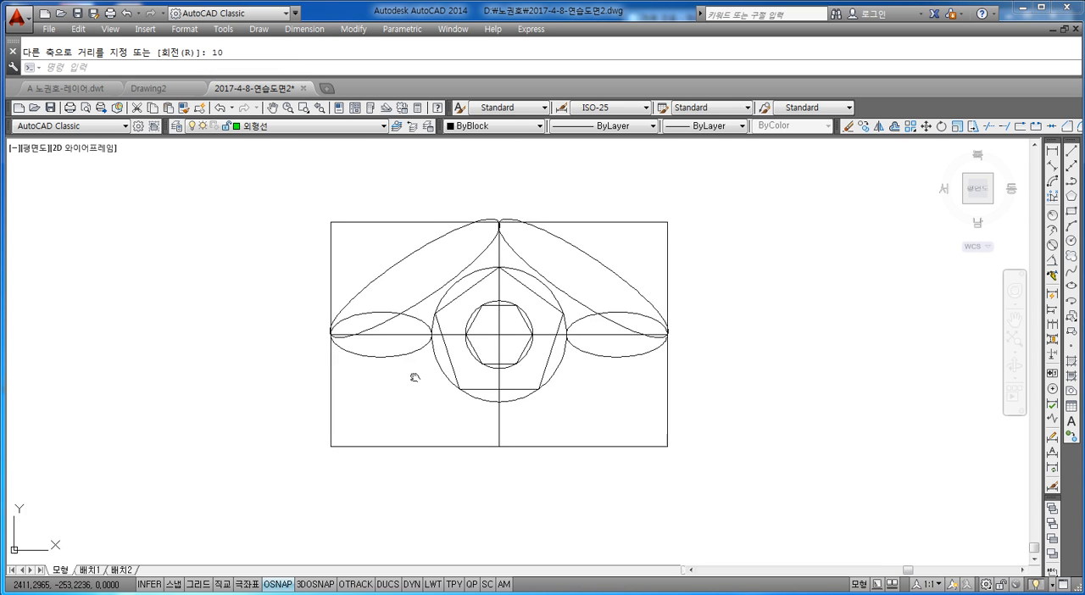
pyautogui.scroll(4, 392, 349)
pyautogui.press('Return')
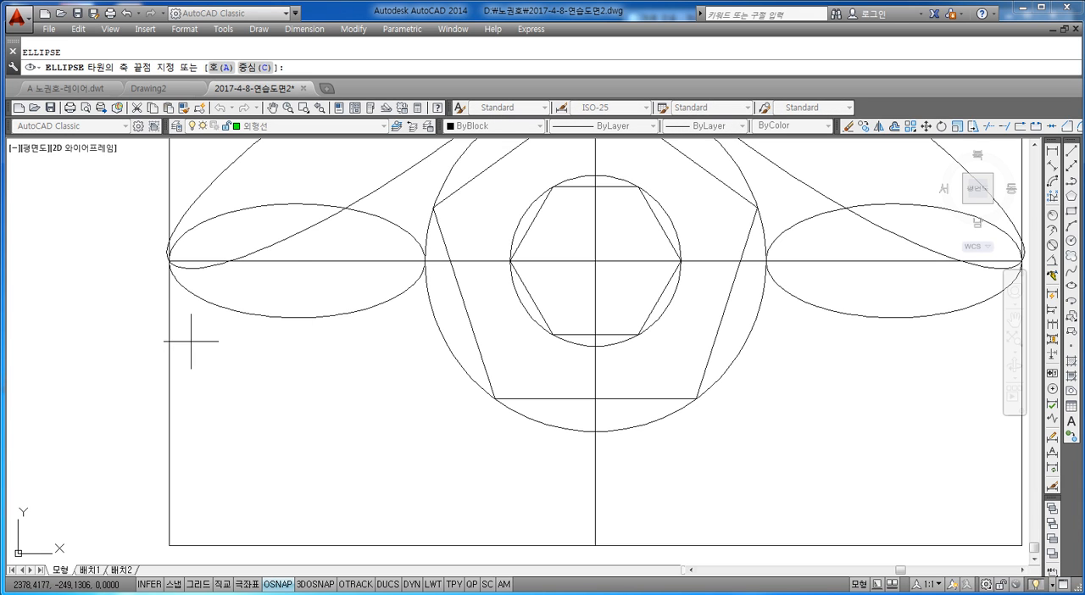
pyautogui.scroll(3, 189, 331)
pyautogui.scroll(2, 356, 300)
pyautogui.scroll(2, 356, 337)
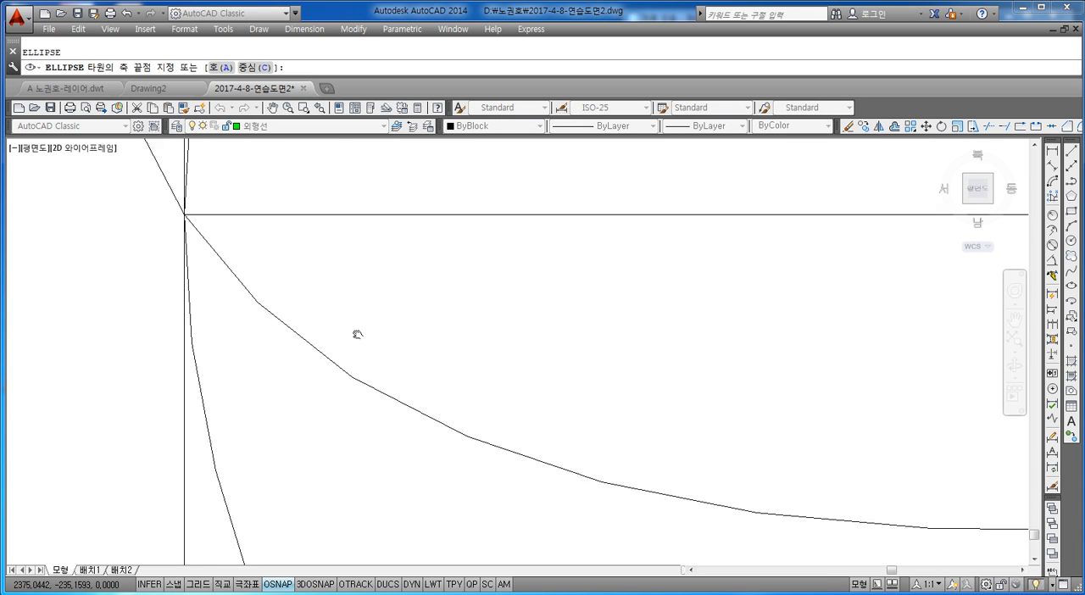
pyautogui.scroll(-2, 373, 347)
pyautogui.click(244, 277)
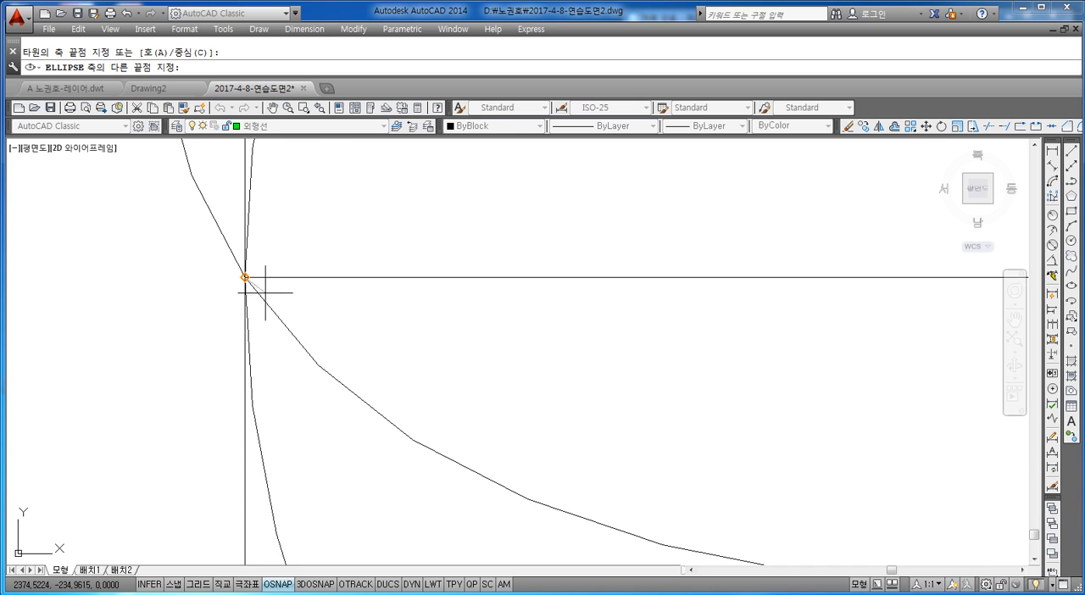
pyautogui.scroll(-5, 364, 373)
pyautogui.scroll(5, 364, 335)
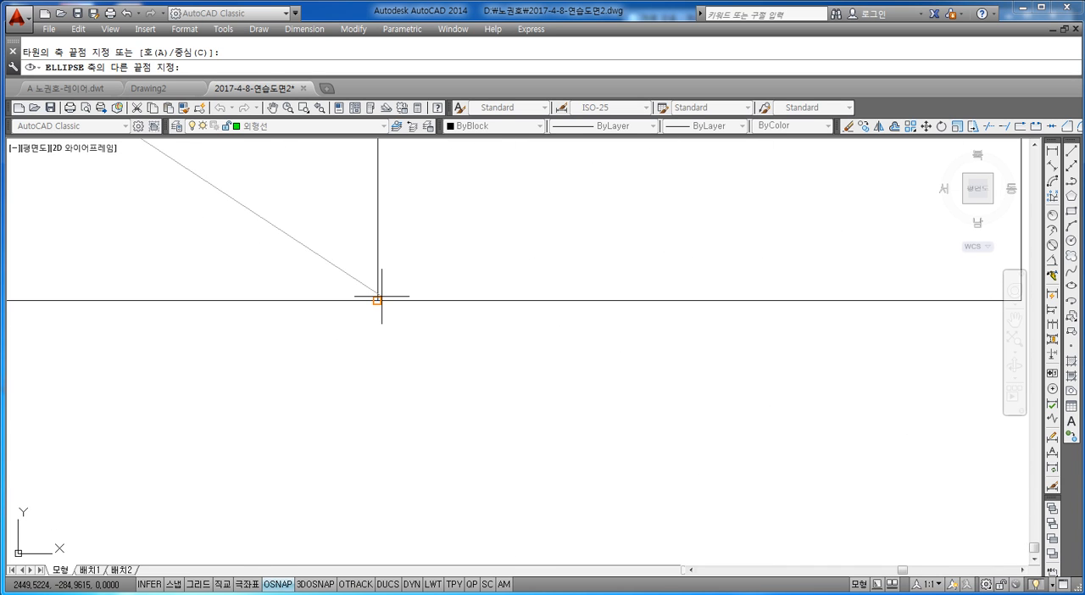
pyautogui.click(375, 300)
pyautogui.scroll(-3, 339, 294)
pyautogui.scroll(-4, 326, 292)
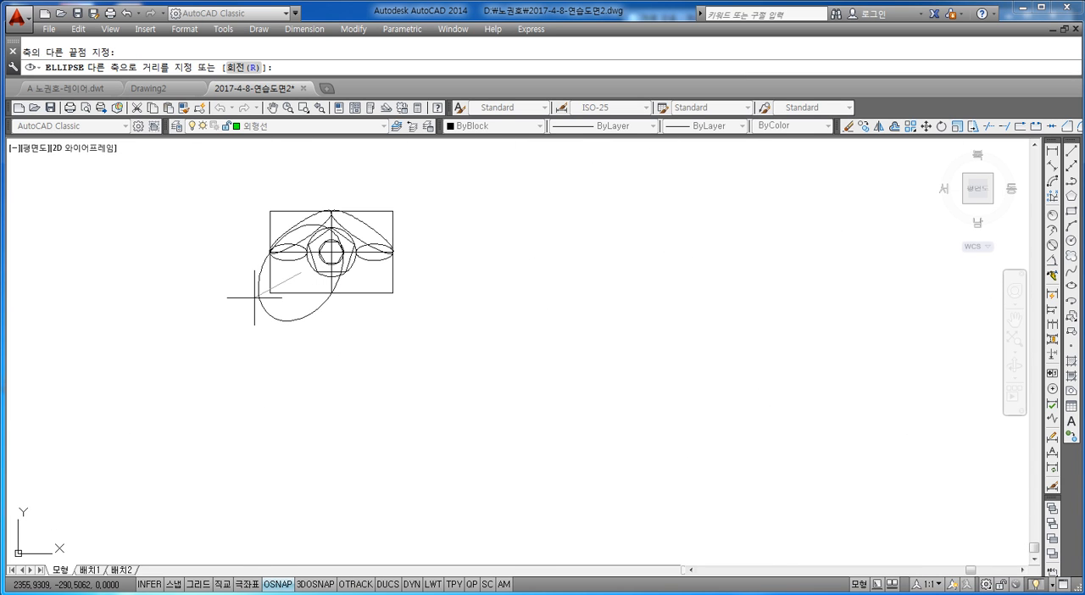
pyautogui.press('Return')
pyautogui.scroll(5, 325, 247)
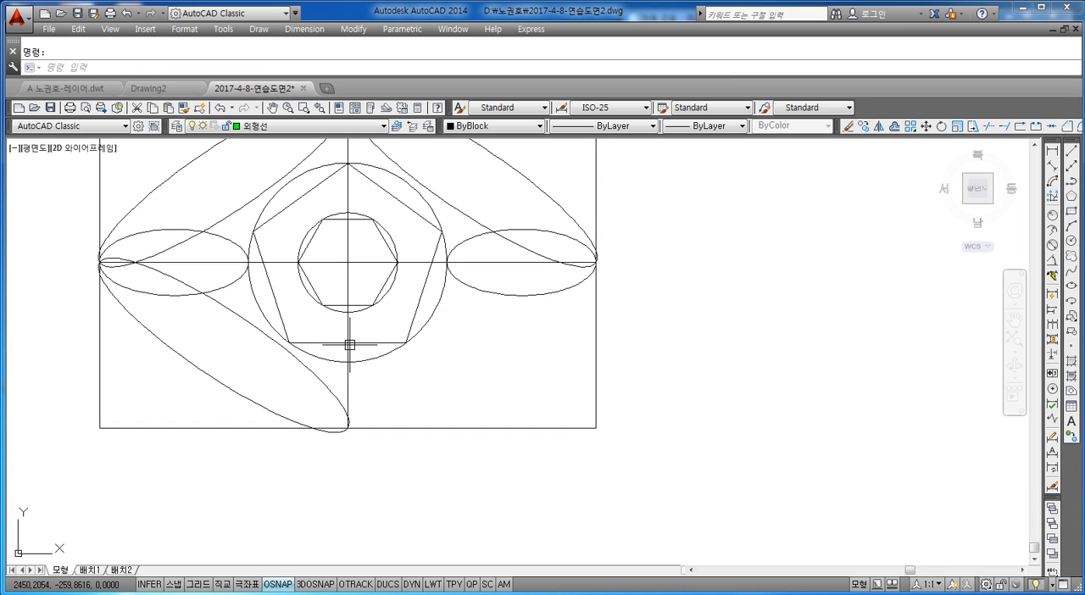
# Draw a diagonal ellipse from the rectangle's bottom edge midpoint to its right edge midpoint, with an other-axis distance of 10.
pyautogui.press('Return')
pyautogui.scroll(8, 355, 432)
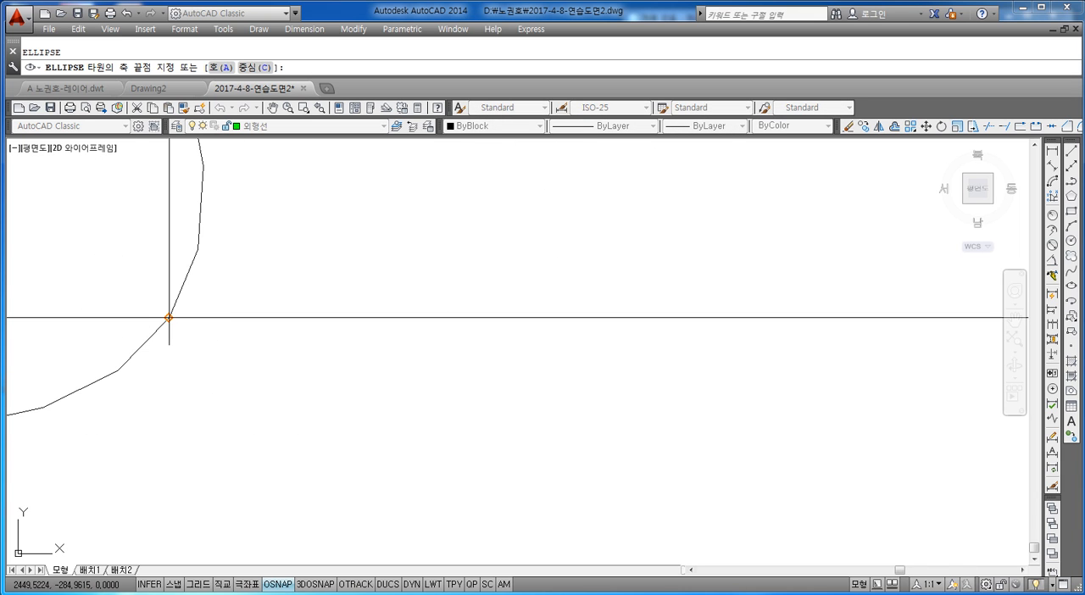
pyautogui.click(169, 318)
pyautogui.scroll(-4, 224, 331)
pyautogui.scroll(-6, 224, 330)
pyautogui.moveTo(347, 296); pyautogui.dragTo(348, 359, button='middle')
pyautogui.scroll(5, 378, 310)
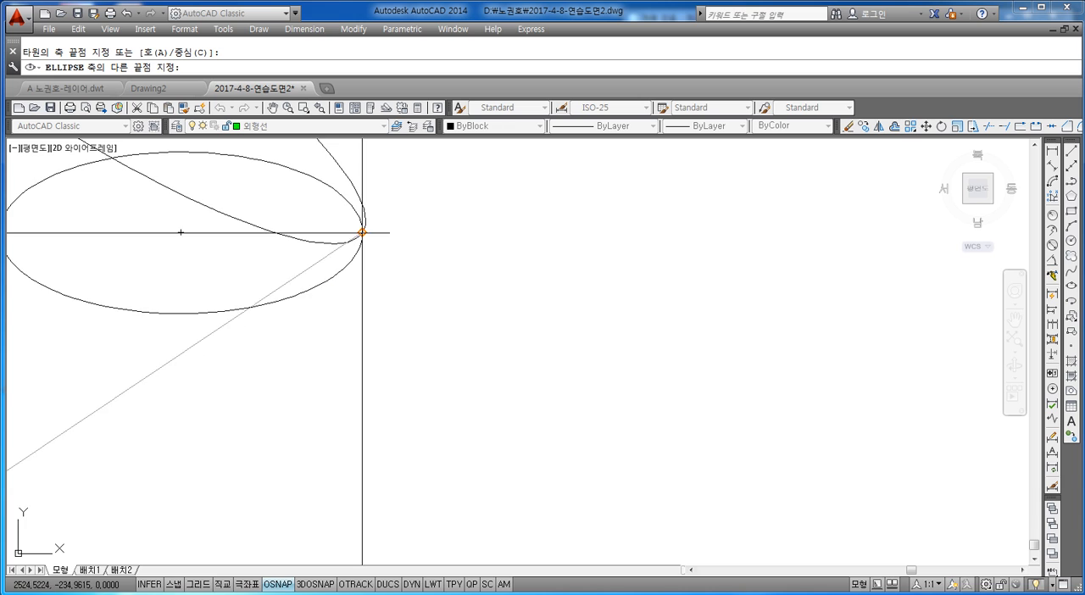
pyautogui.moveTo(363, 231); pyautogui.dragTo(366, 308, button='middle')
pyautogui.scroll(5, 366, 307)
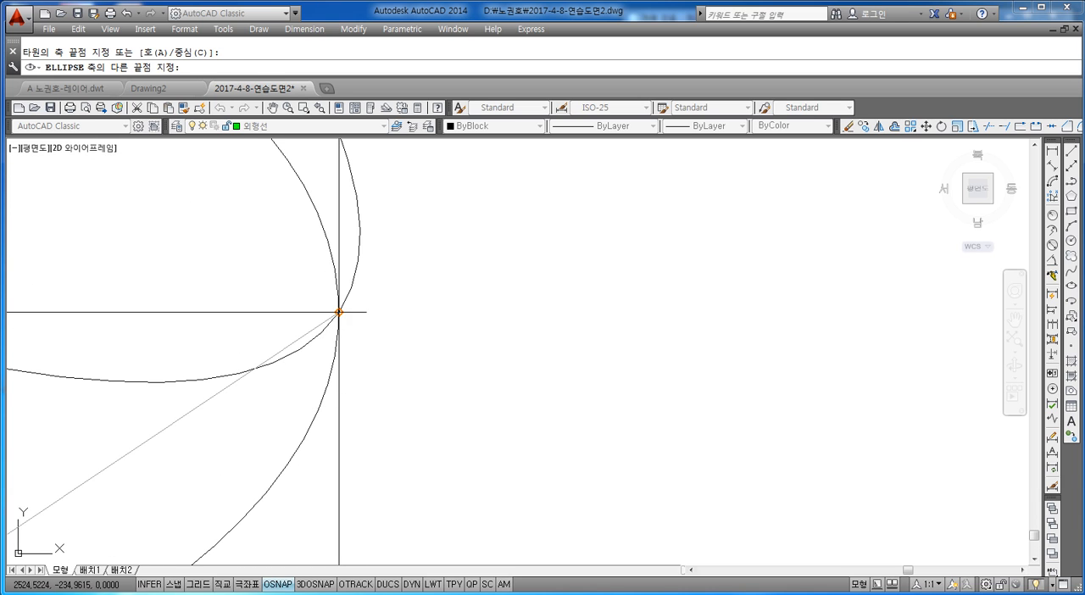
pyautogui.click(341, 313)
pyautogui.scroll(-8, 341, 312)
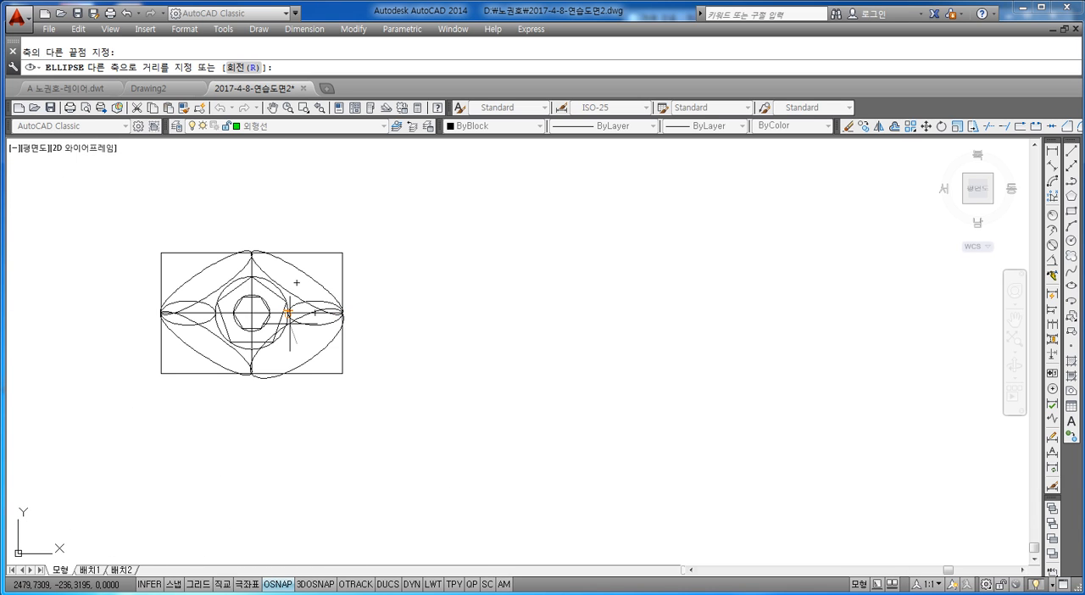
pyautogui.write('10')
pyautogui.press('Return')
pyautogui.scroll(6, 291, 328)
pyautogui.moveTo(249, 404); pyautogui.dragTo(360, 299, button='middle')
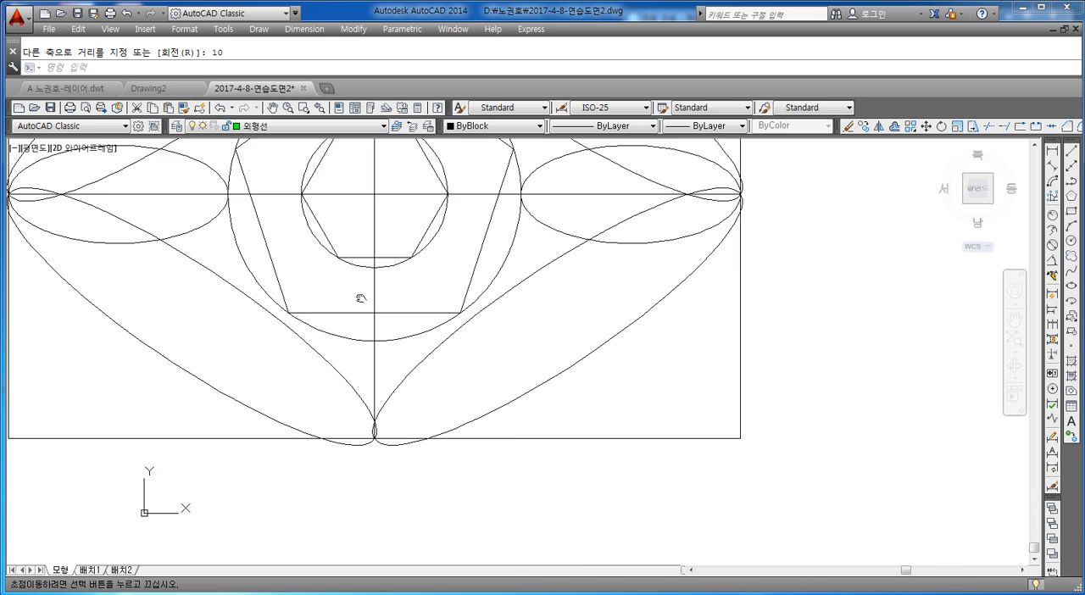
pyautogui.scroll(10, 282, 336)
pyautogui.scroll(-12, 343, 340)
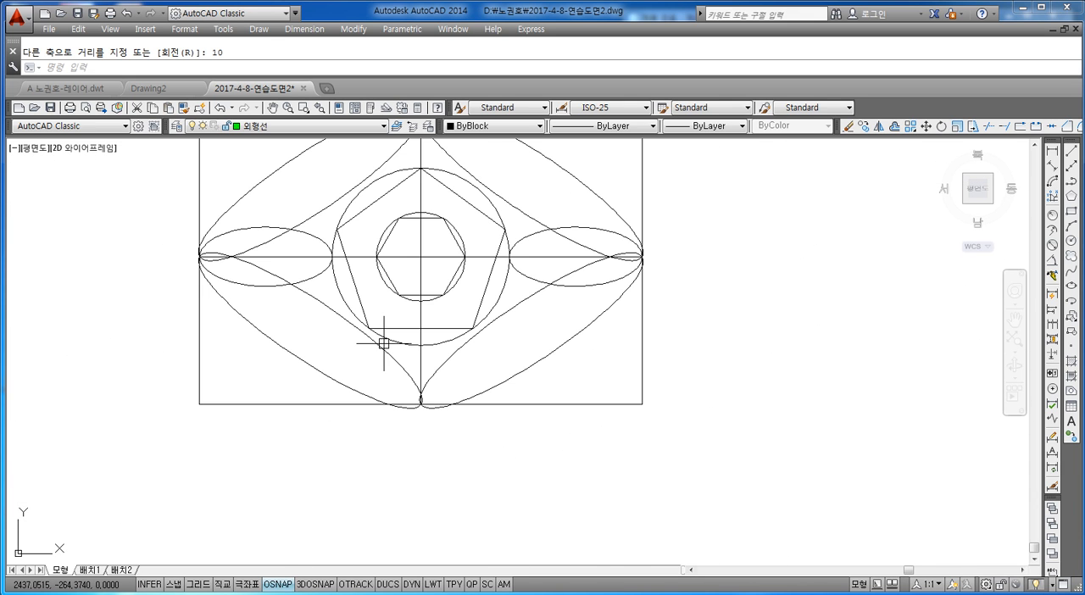
pyautogui.moveTo(401, 325); pyautogui.dragTo(412, 407, button='middle')
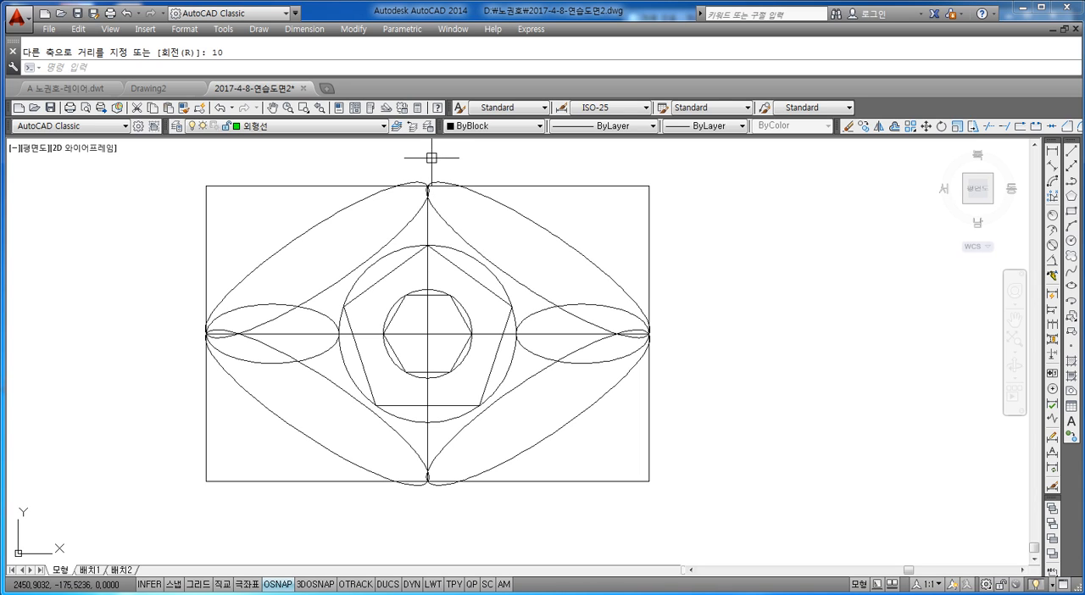
pyautogui.click(459, 252)
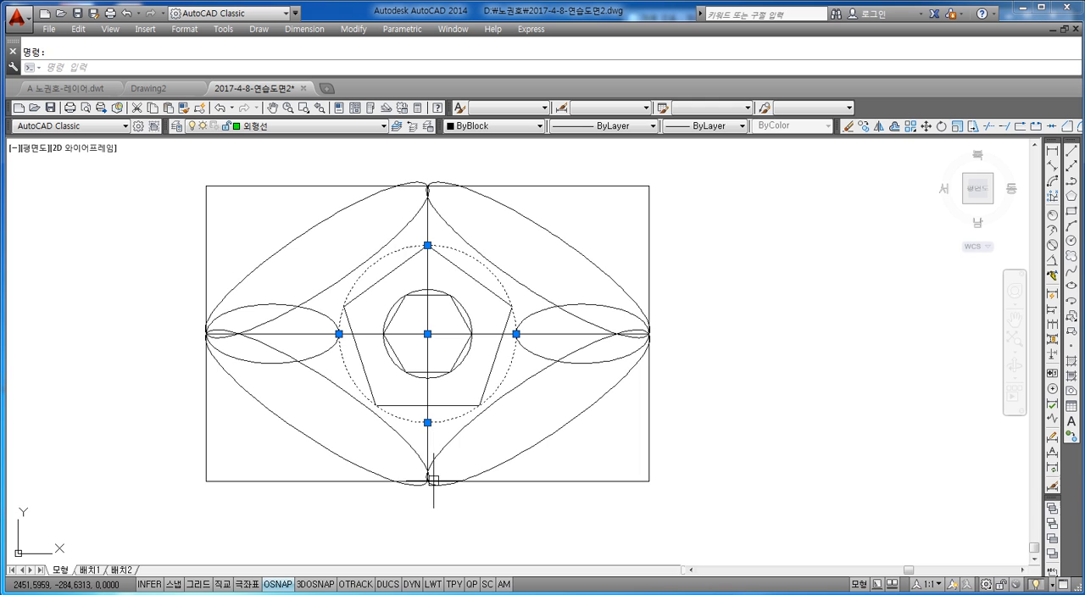
pyautogui.scroll(4, 430, 457)
pyautogui.scroll(-4, 441, 454)
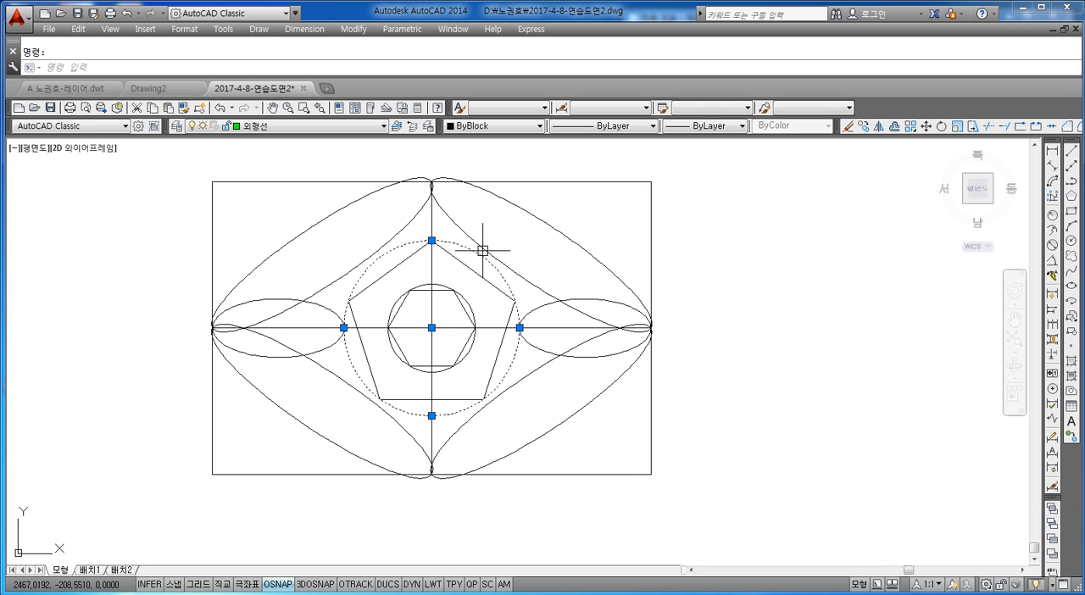
pyautogui.press('Escape')
# Draw a two-point (2P) circle from the rectangle's top edge midpoint to the large circle's top quadrant.
pyautogui.write('c')
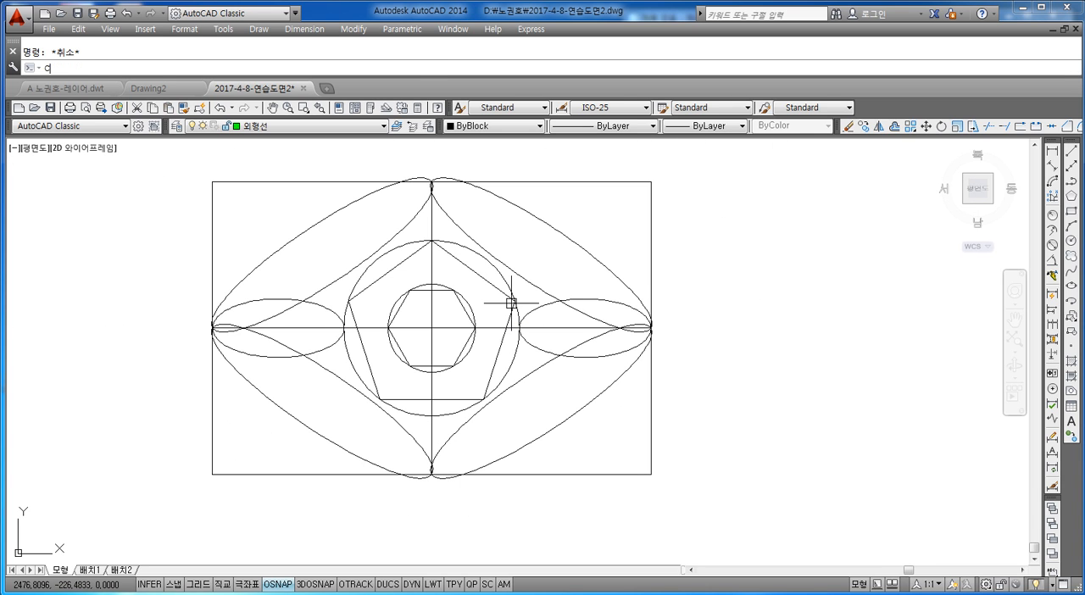
pyautogui.press('Return')
pyautogui.write('2p')
pyautogui.press('Return')
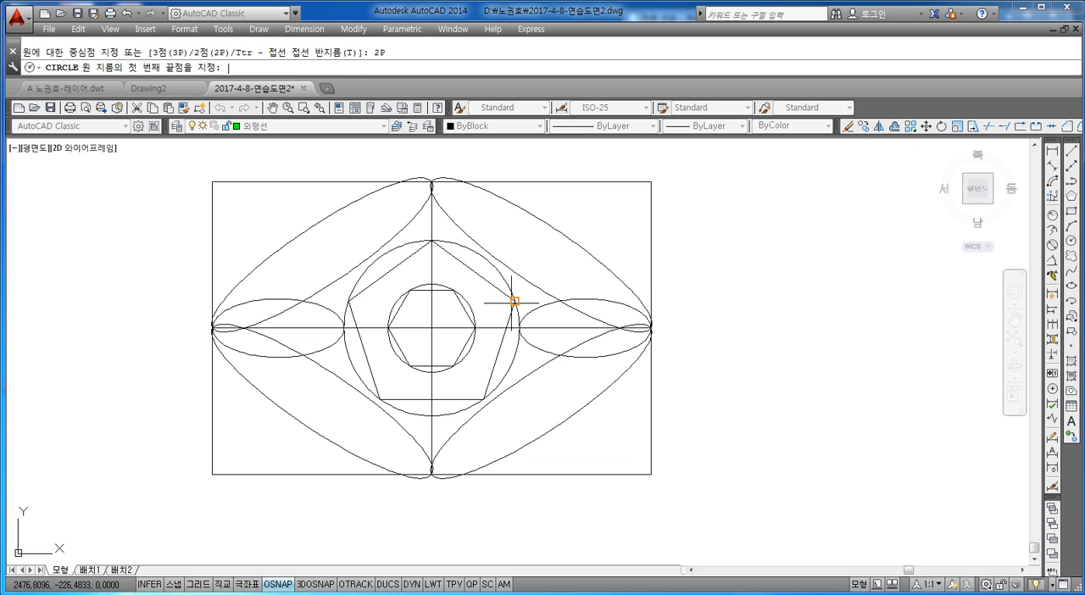
pyautogui.scroll(6, 432, 204)
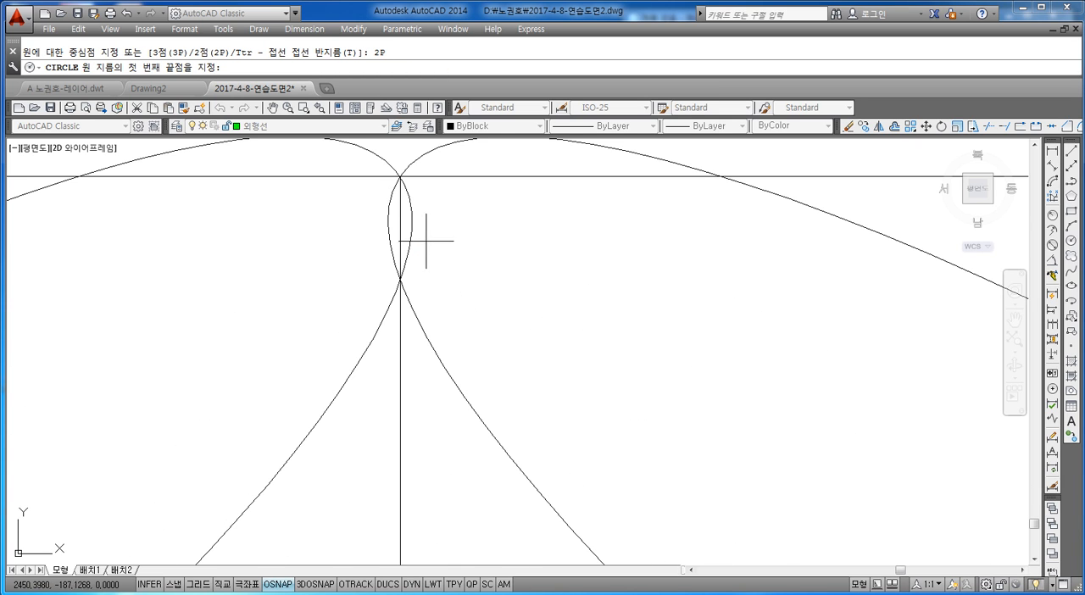
pyautogui.scroll(4, 406, 180)
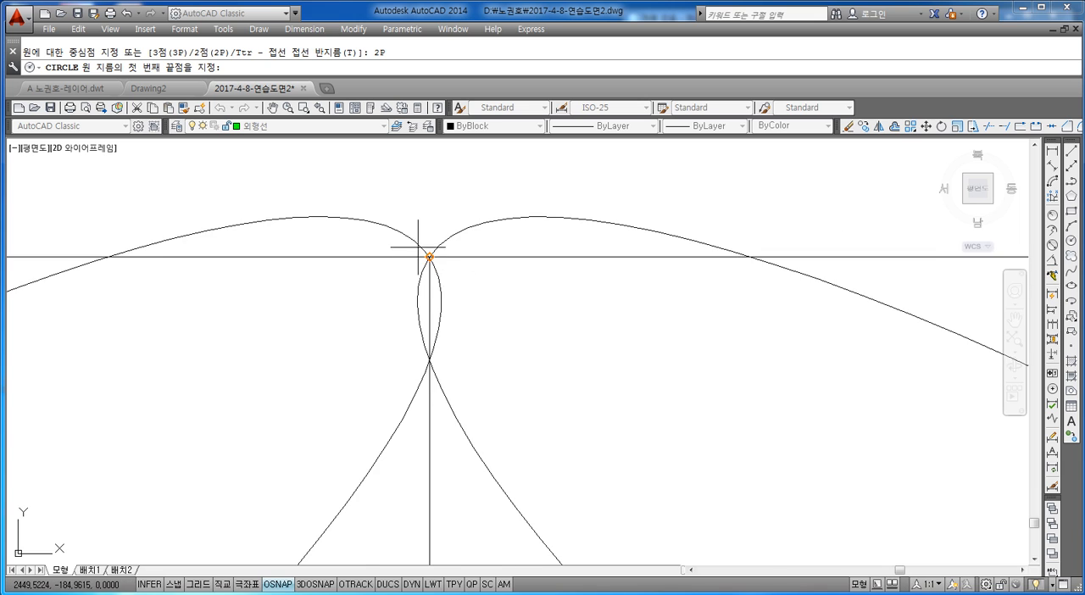
pyautogui.click(442, 272)
pyautogui.scroll(-5, 441, 339)
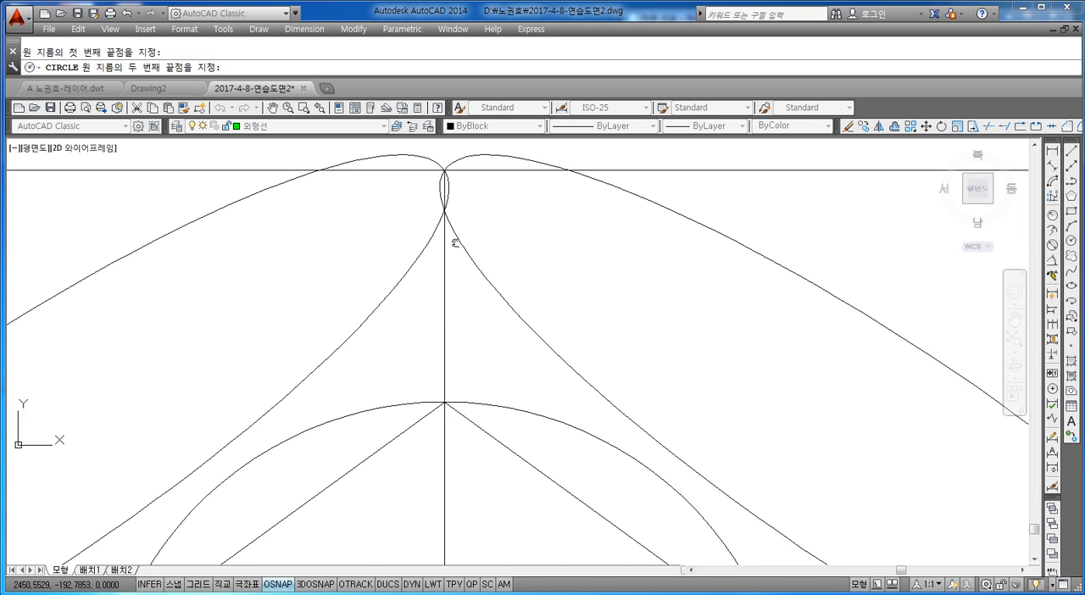
pyautogui.click(444, 375)
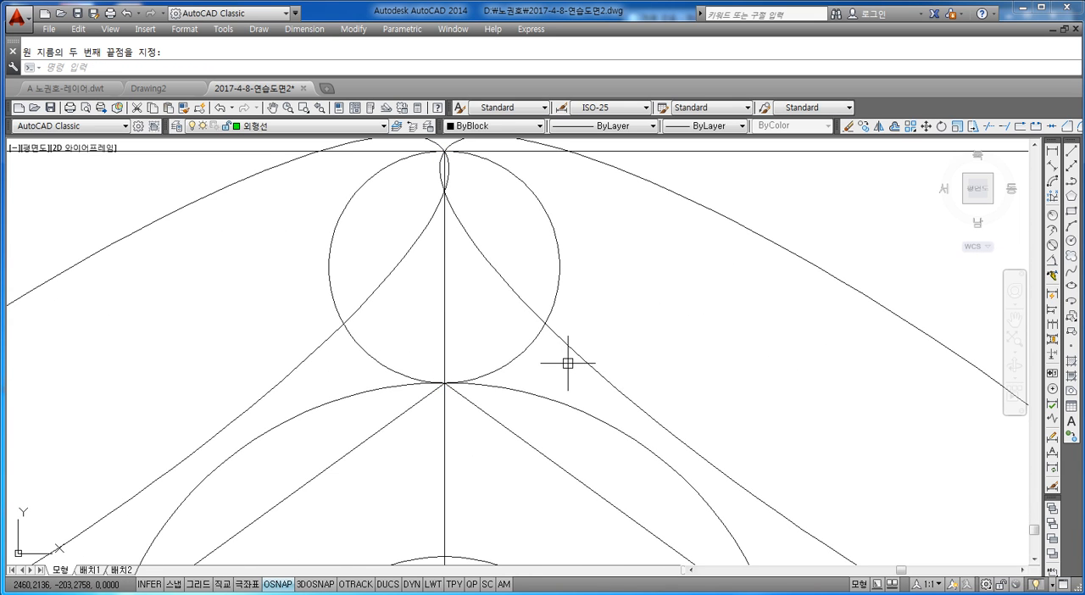
# Draw a two-point (2P) circle from the large circle's bottom quadrant to the rectangle's bottom edge midpoint.
pyautogui.scroll(-4, 564, 364)
pyautogui.scroll(6, 519, 296)
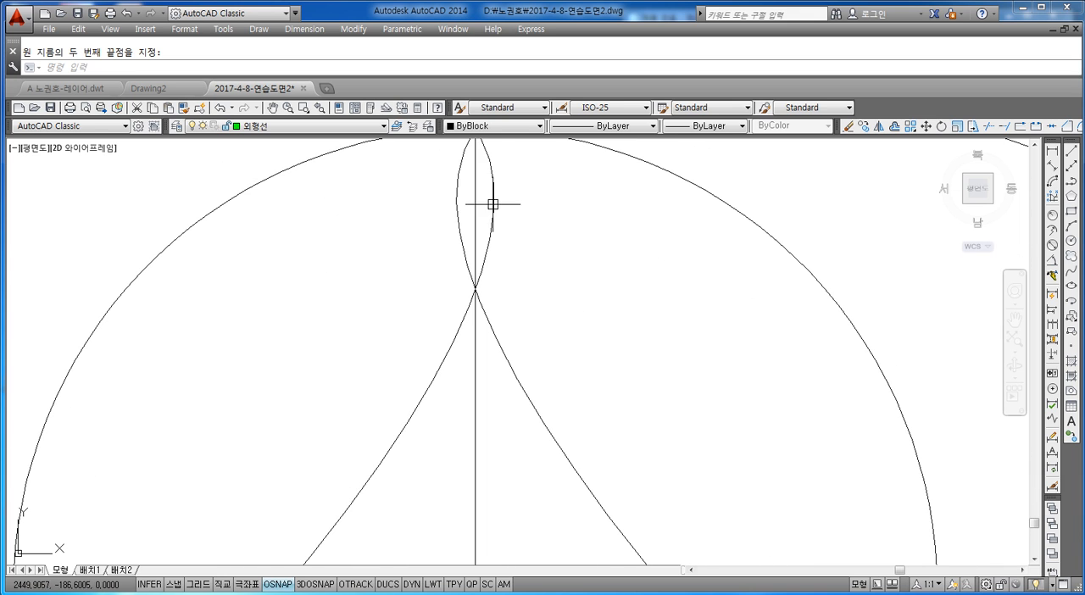
pyautogui.scroll(-1, 473, 230)
pyautogui.scroll(-5, 469, 244)
pyautogui.scroll(5, 471, 339)
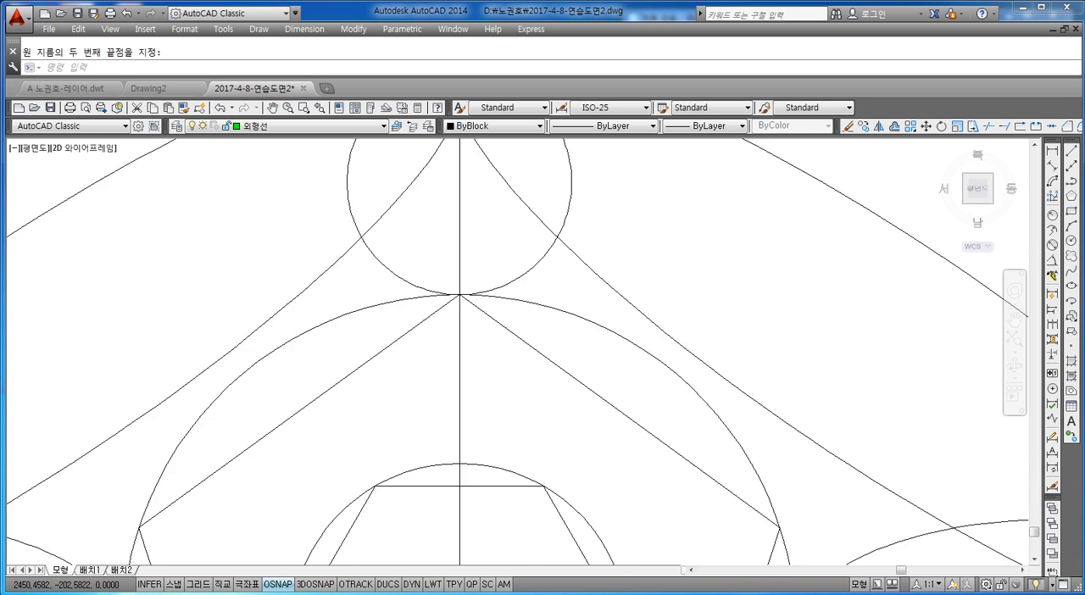
pyautogui.scroll(-5, 447, 329)
pyautogui.scroll(-5, 447, 330)
pyautogui.scroll(8, 406, 235)
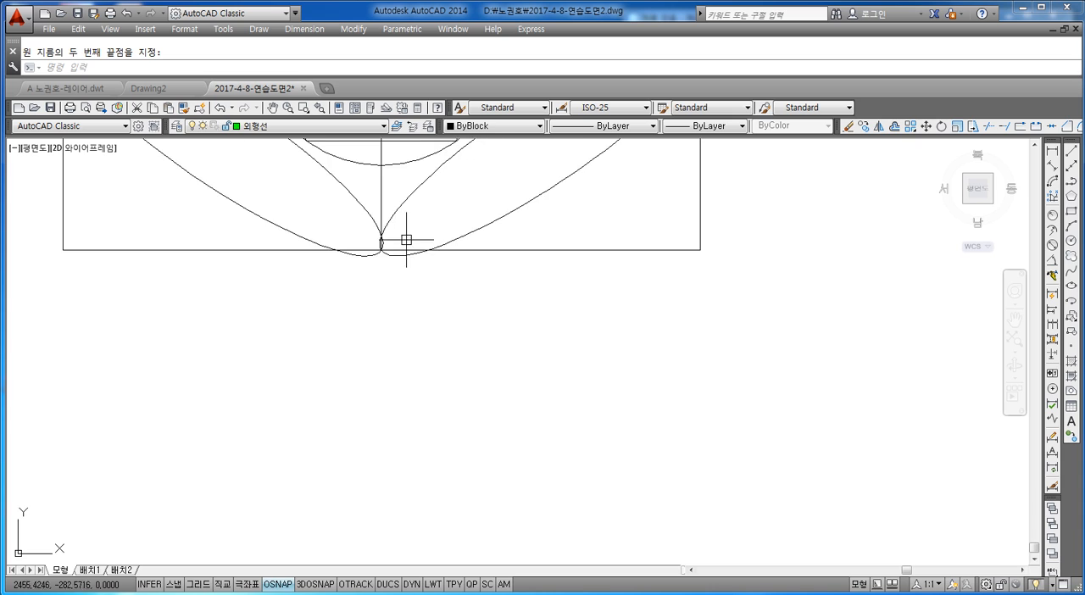
pyautogui.press('Escape')
pyautogui.write('c')
pyautogui.press('Return')
pyautogui.write('2p')
pyautogui.press('Return')
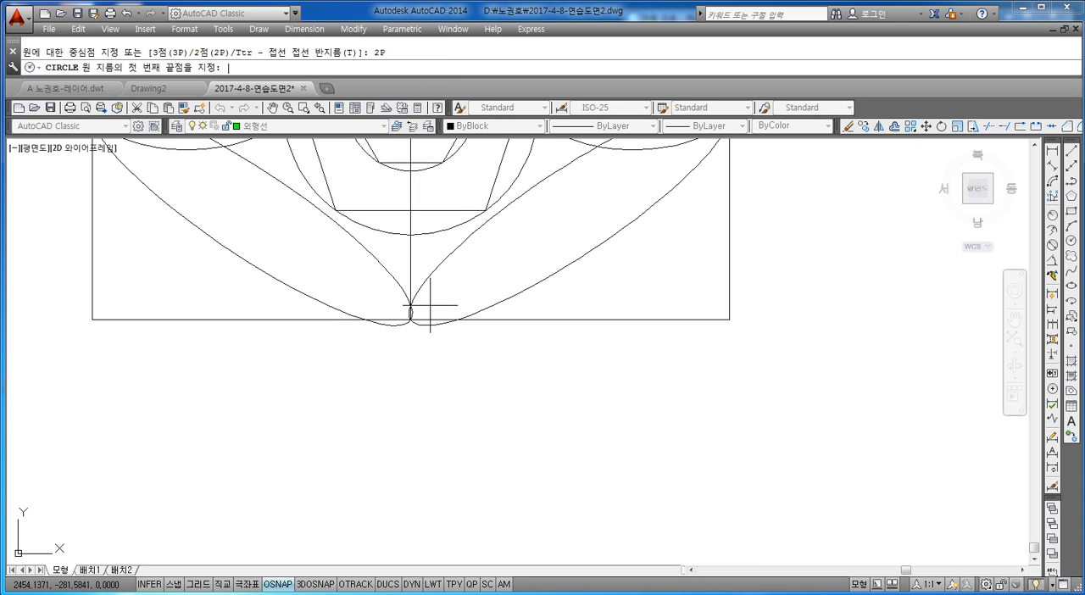
pyautogui.scroll(4, 430, 306)
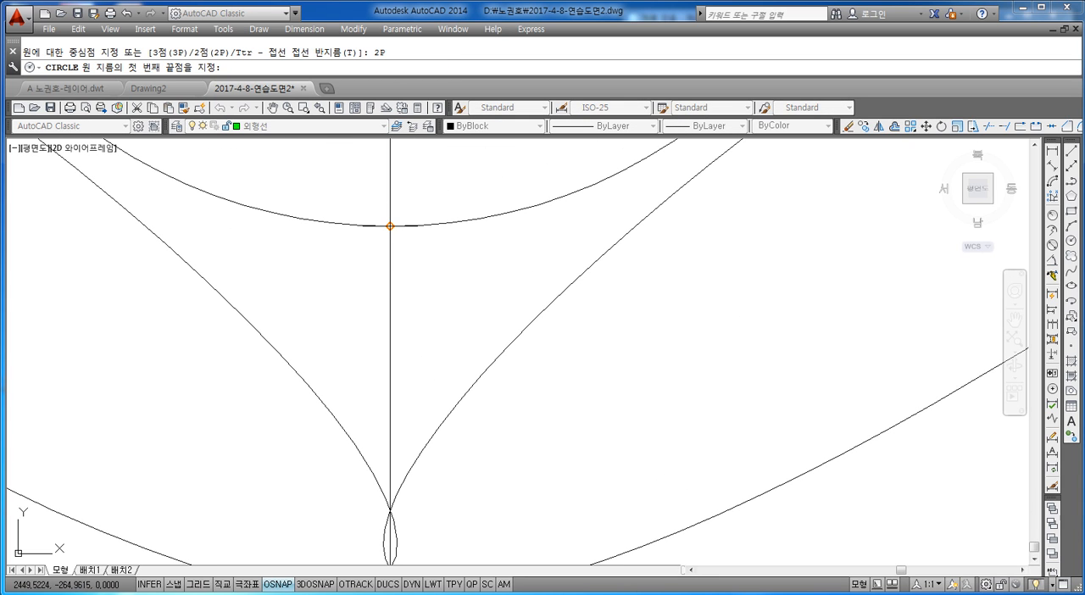
pyautogui.click(391, 226)
pyautogui.scroll(-3, 391, 226)
pyautogui.scroll(6, 382, 310)
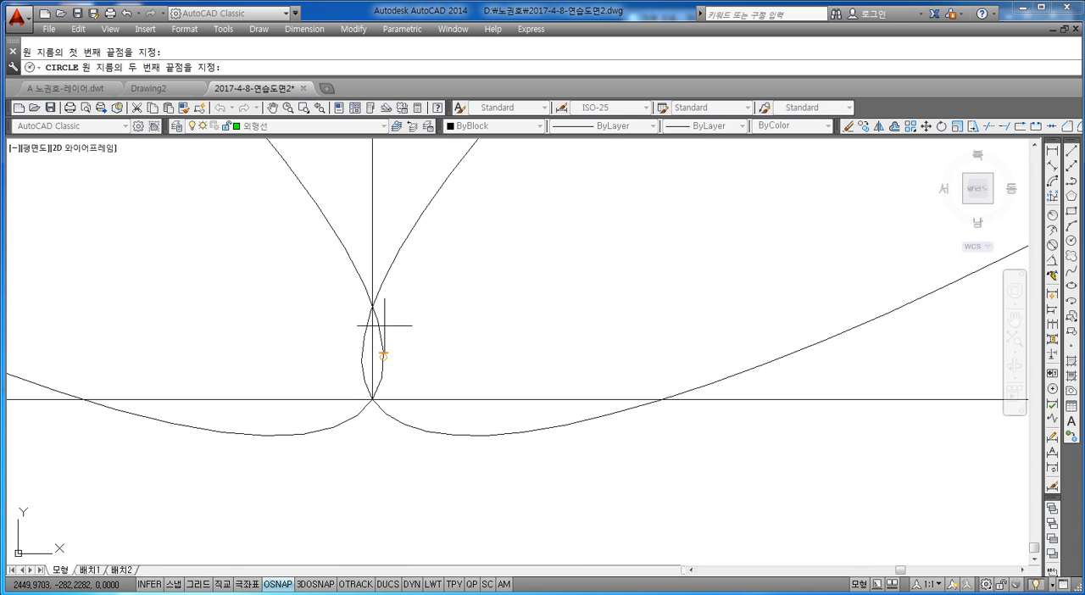
pyautogui.press('Escape')
pyautogui.scroll(-8, 479, 368)
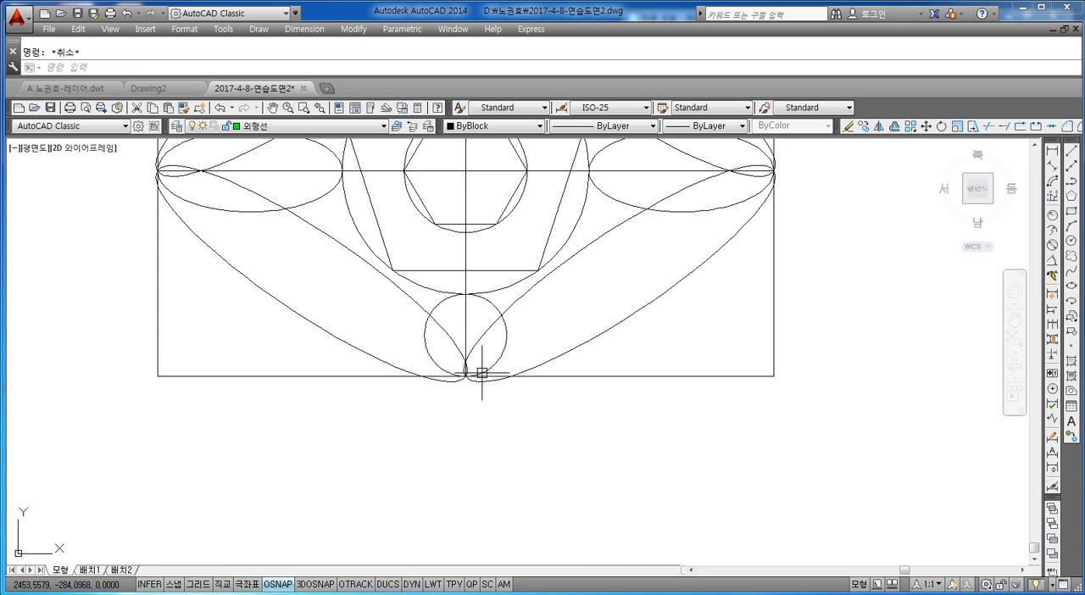
# Draw an arc from the rectangle's top-right corner to its top-left corner, using the start, end and radius method with radius 150.
pyautogui.scroll(2, 529, 322)
pyautogui.moveTo(492, 334); pyautogui.dragTo(506, 367, button='middle')
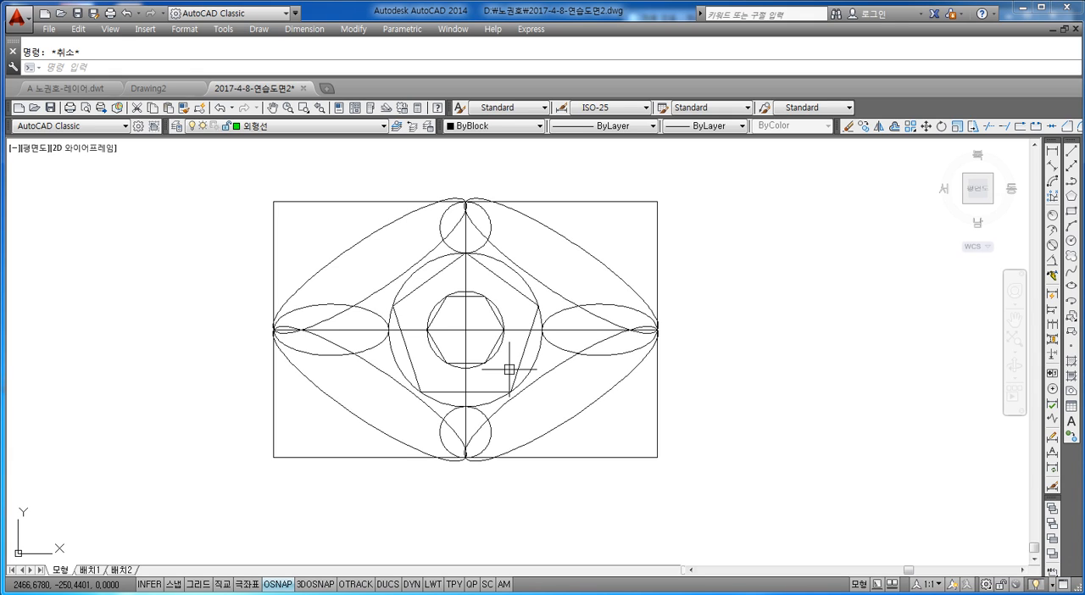
pyautogui.moveTo(543, 369); pyautogui.dragTo(542, 395, button='middle')
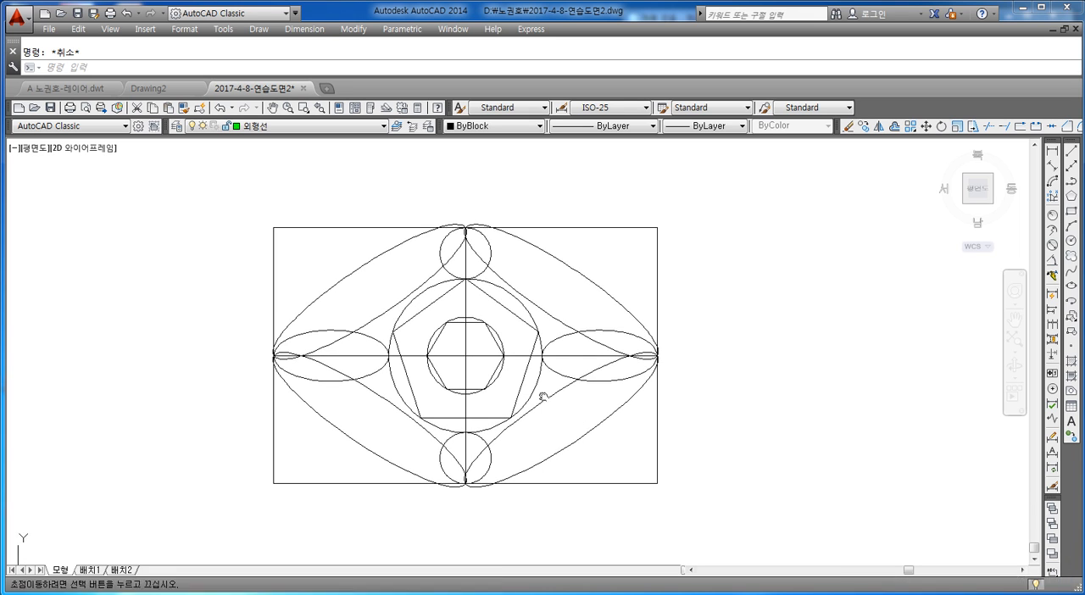
pyautogui.moveTo(543, 318); pyautogui.dragTo(547, 358, button='middle')
pyautogui.scroll(2, 560, 300)
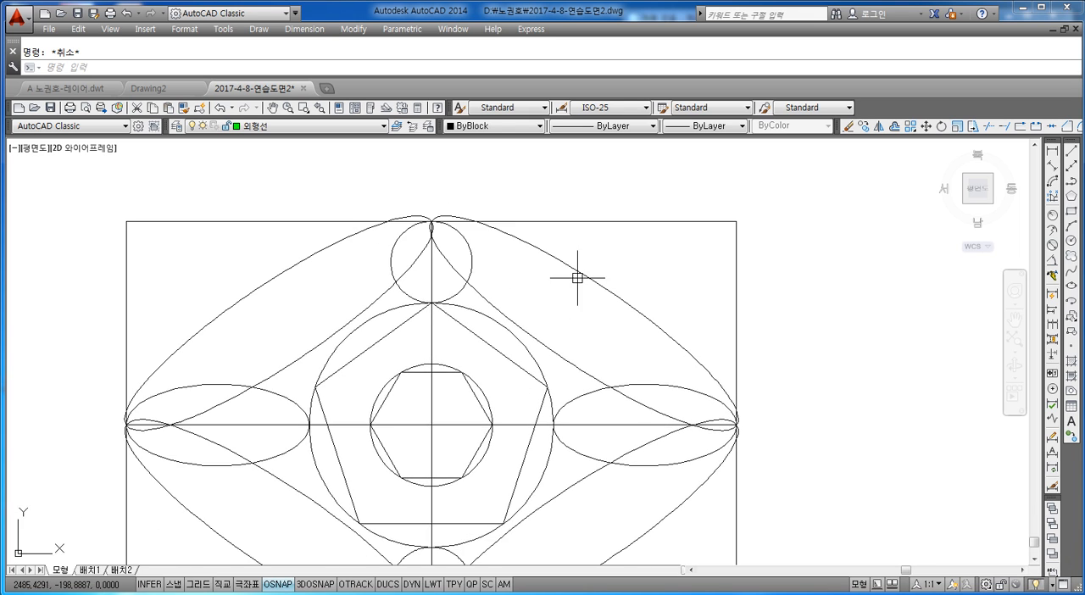
pyautogui.scroll(-4, 576, 275)
pyautogui.scroll(2, 563, 309)
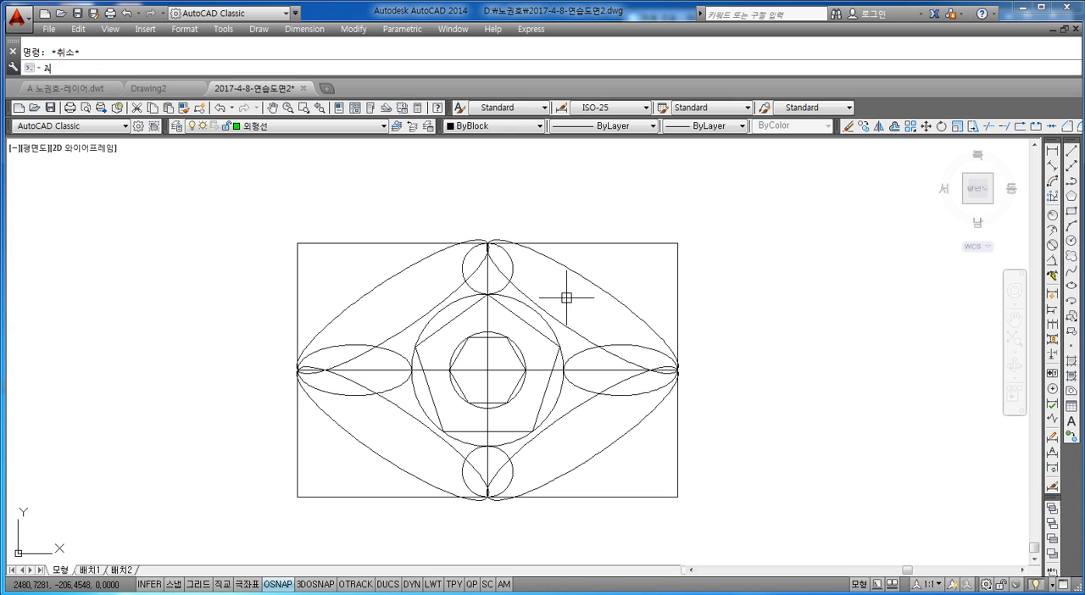
pyautogui.press('Return')
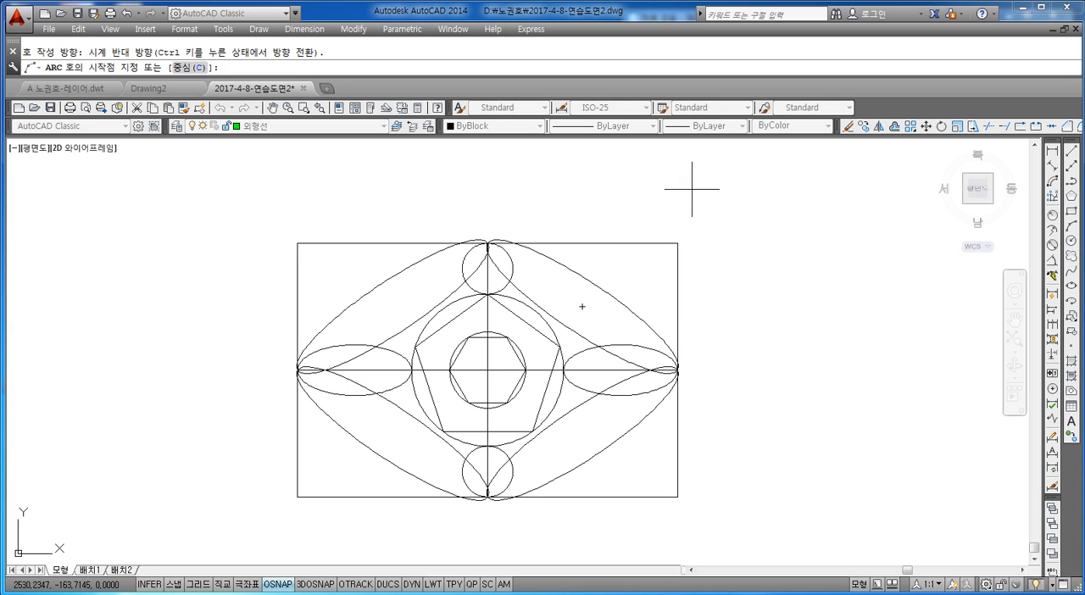
pyautogui.click(677, 243)
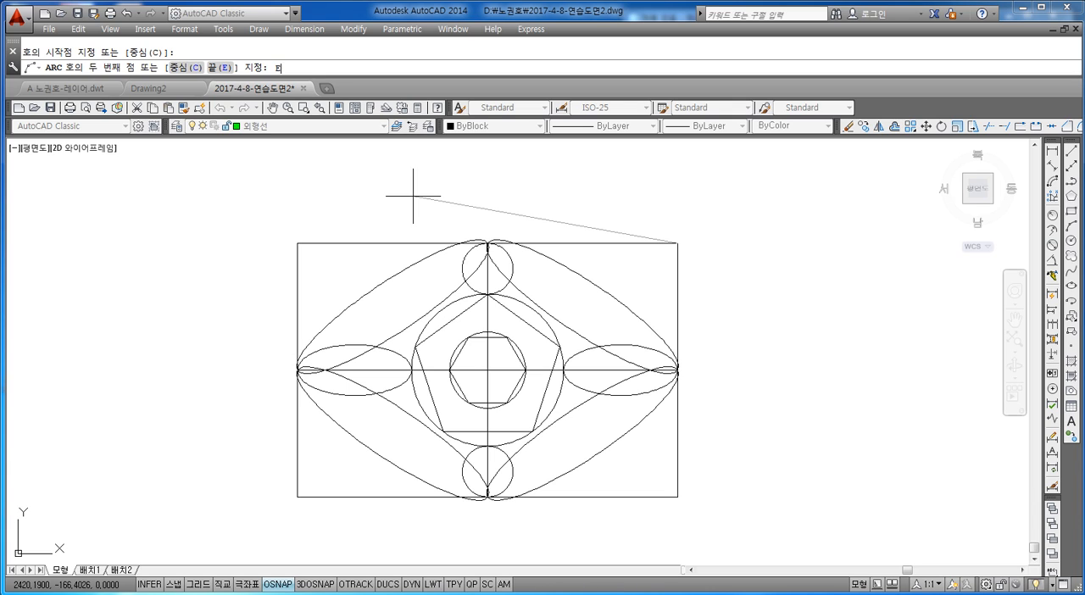
pyautogui.write('E')
pyautogui.press('Return')
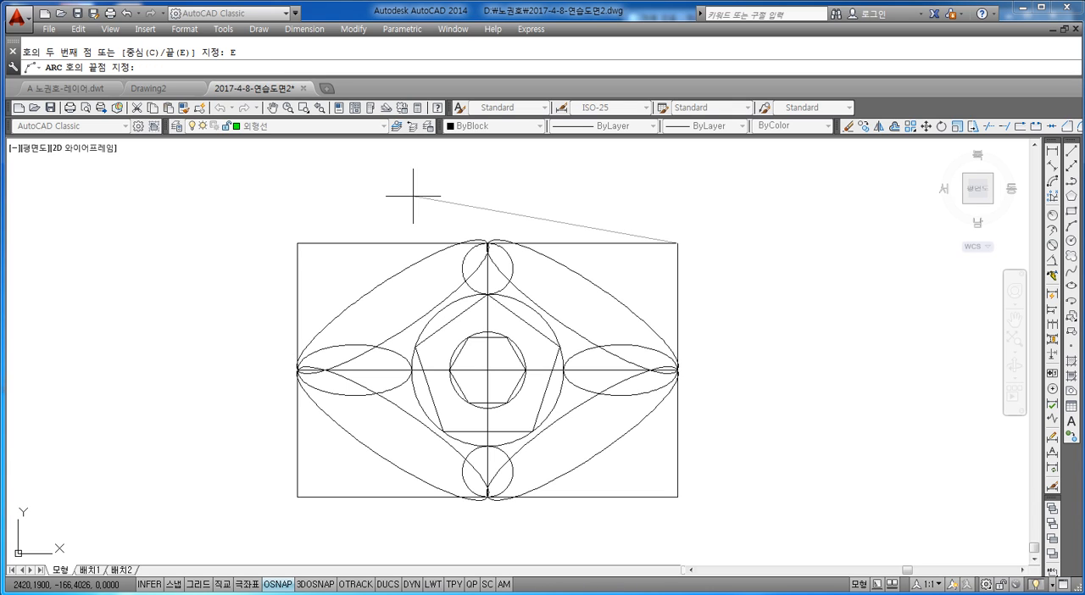
pyautogui.click(298, 243)
pyautogui.write('R')
pyautogui.press('Return')
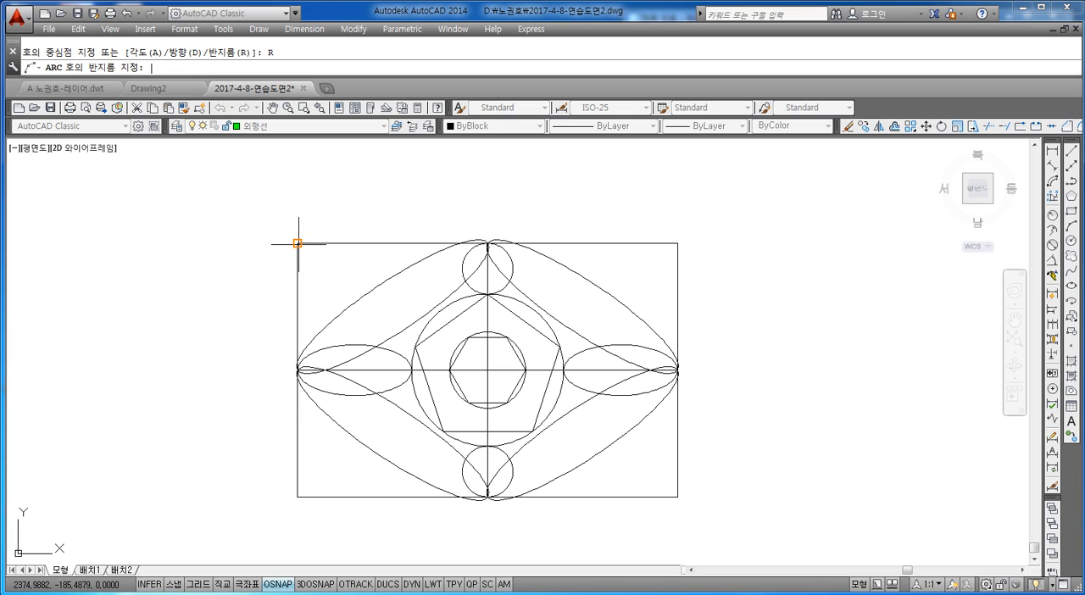
pyautogui.write('150')
pyautogui.press('Return')
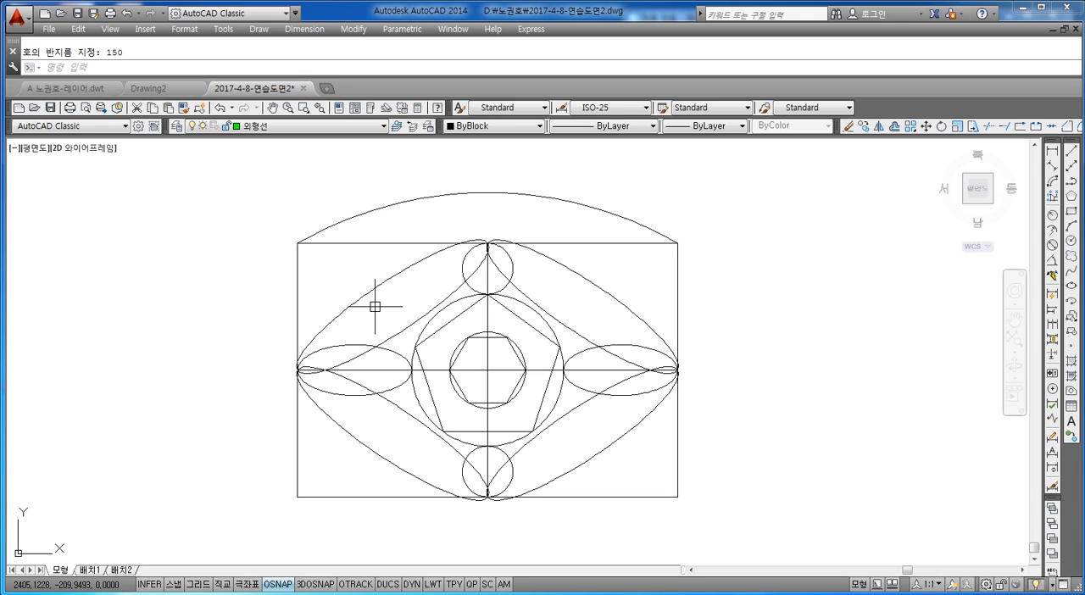
# Draw a start-end-radius arc from the rectangle's bottom-left corner to its bottom-right corner with radius 150.
pyautogui.press('Escape')
pyautogui.press('Return')
pyautogui.press('Escape')
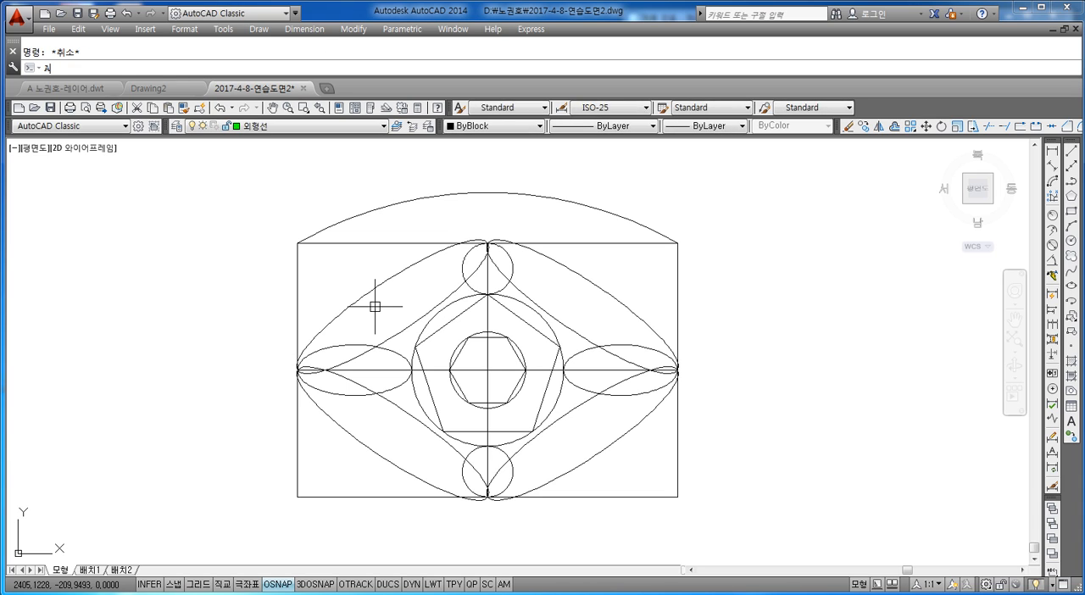
pyautogui.press('Return')
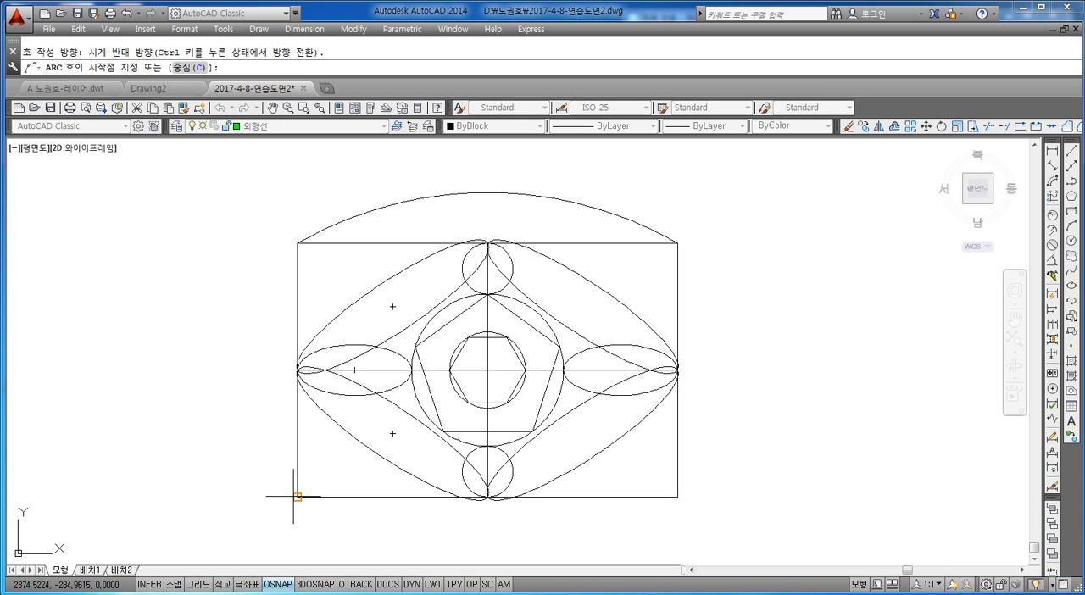
pyautogui.click(296, 497)
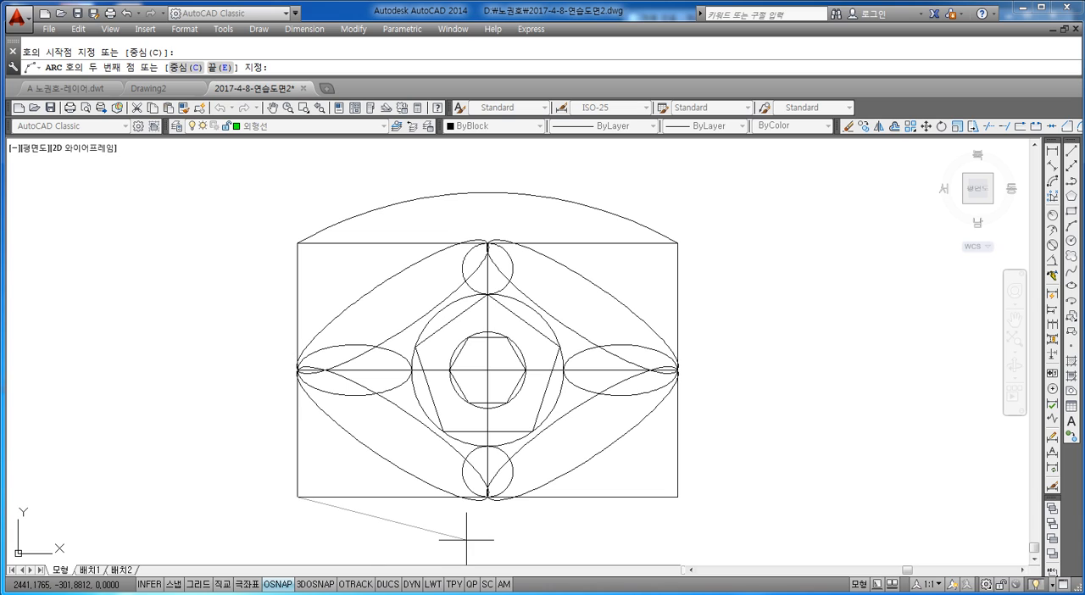
pyautogui.write('E')
pyautogui.press('Return')
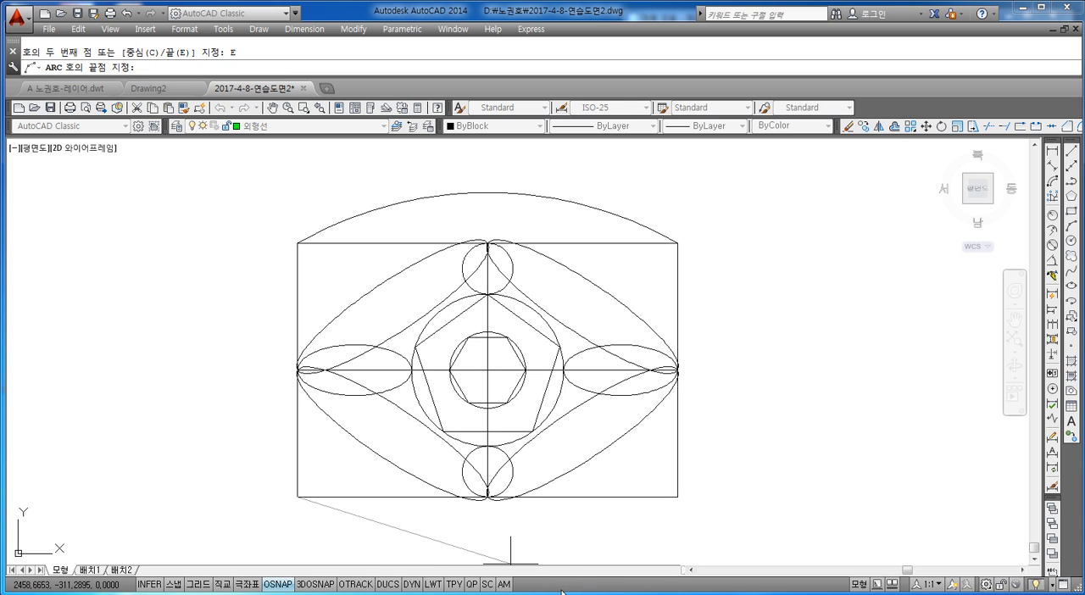
pyautogui.click(677, 497)
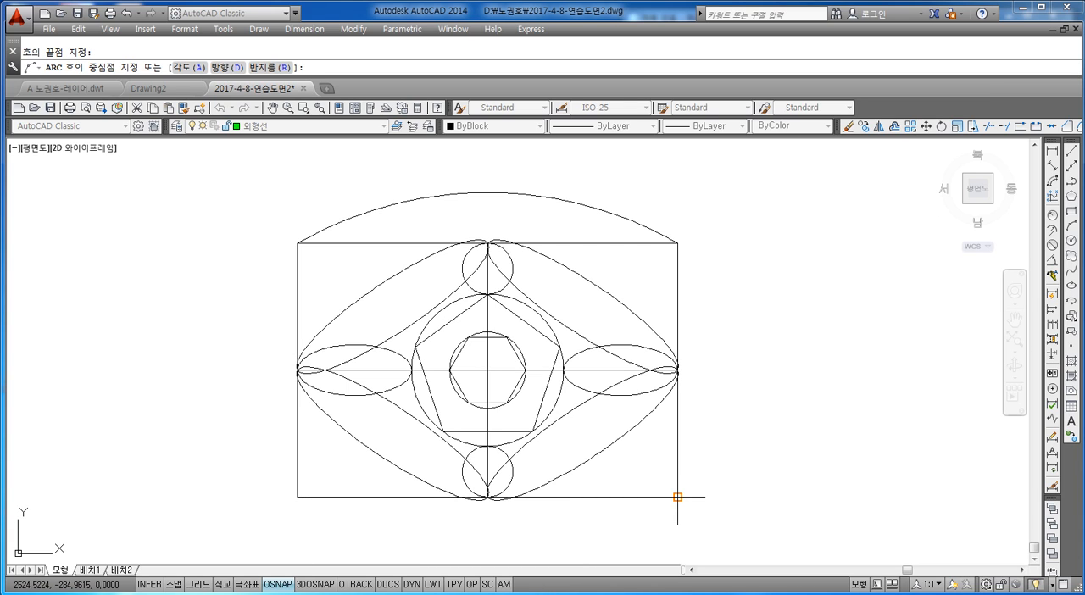
pyautogui.write('R')
pyautogui.press('Return')
pyautogui.write('150')
pyautogui.press('Return')
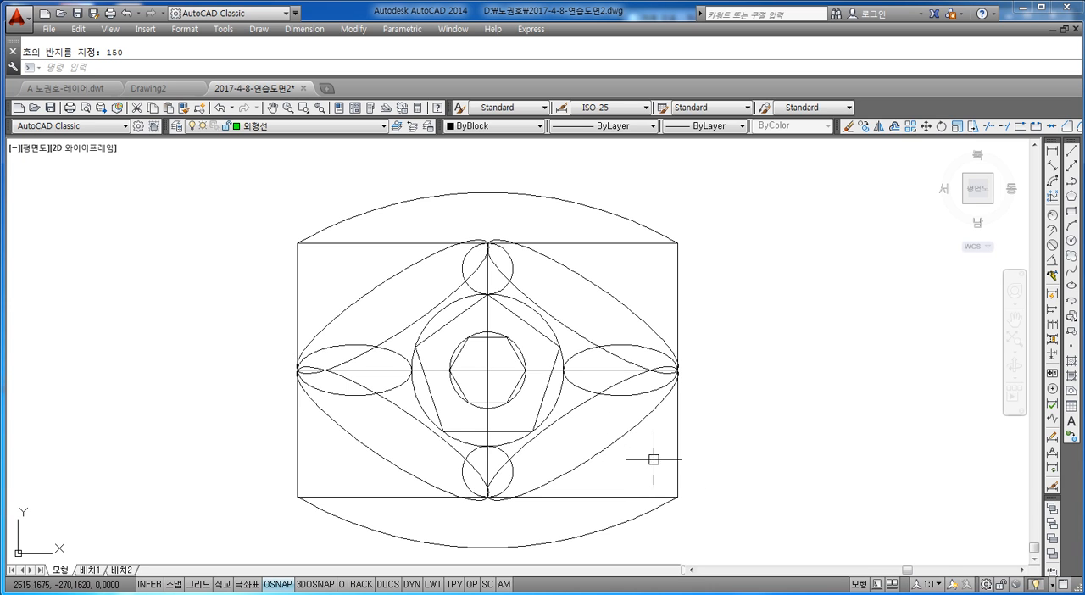
# Draw a start-end-radius arc from the rectangle's top-left corner to its bottom-left corner with radius 100.
pyautogui.moveTo(490, 368); pyautogui.dragTo(532, 341, button='middle')
pyautogui.press('Escape')
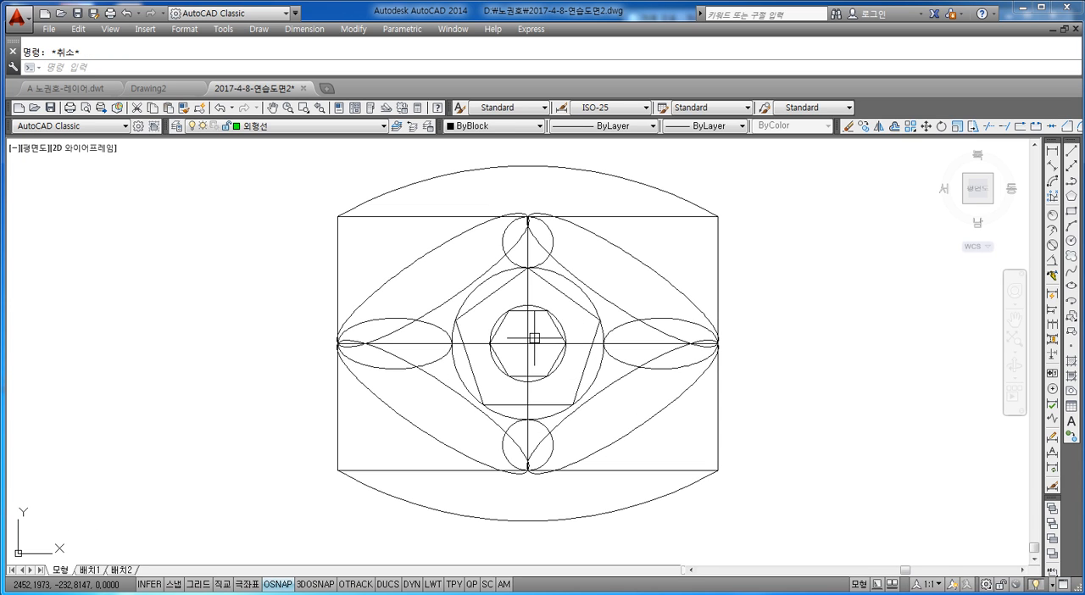
pyautogui.write('a')
pyautogui.press('Return')
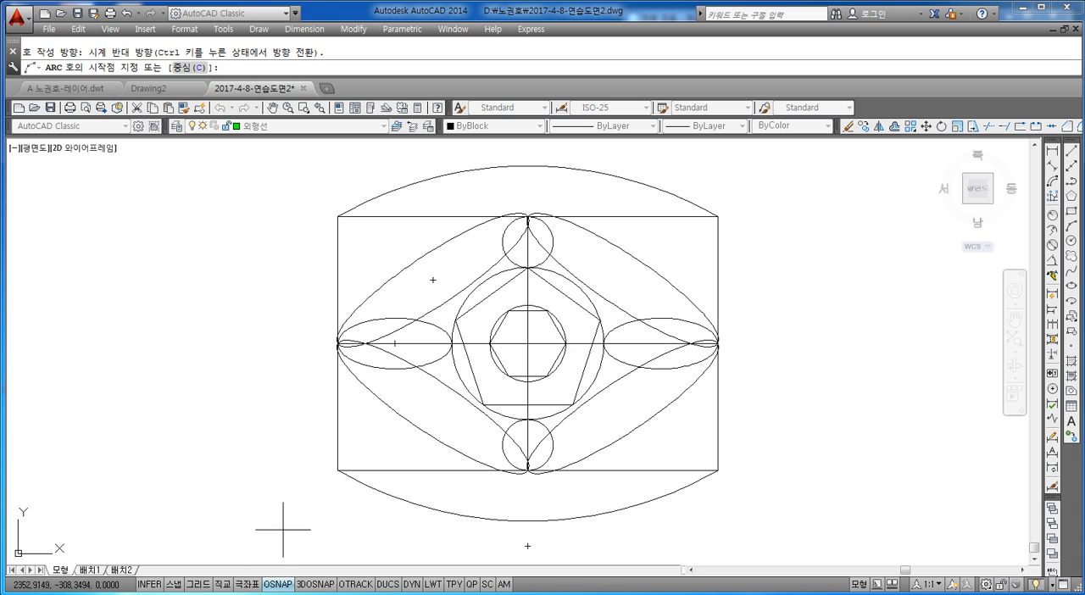
pyautogui.click(337, 216)
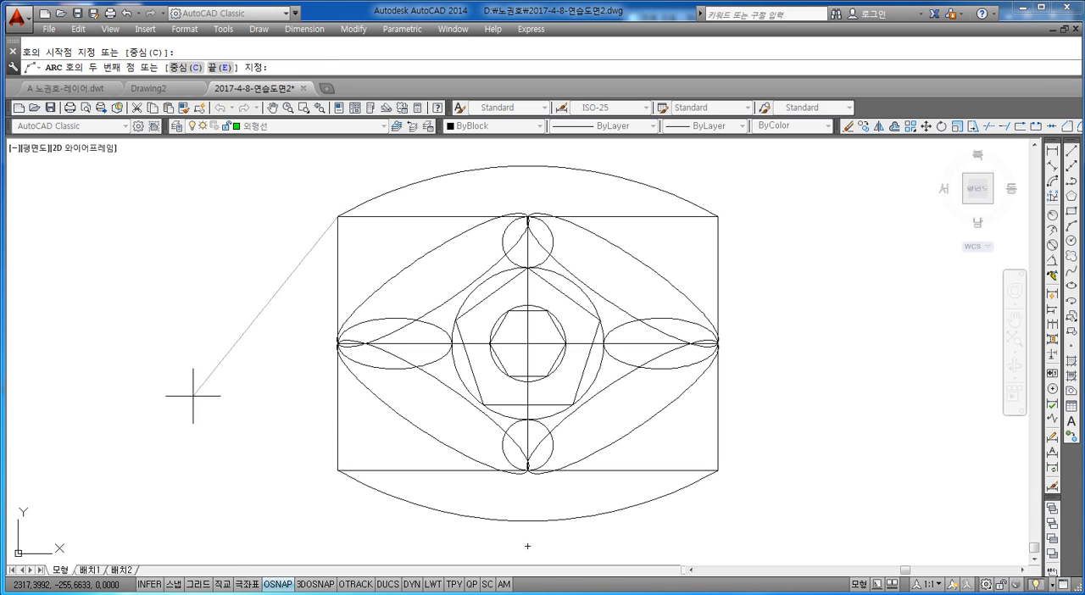
pyautogui.write('E')
pyautogui.press('Return')
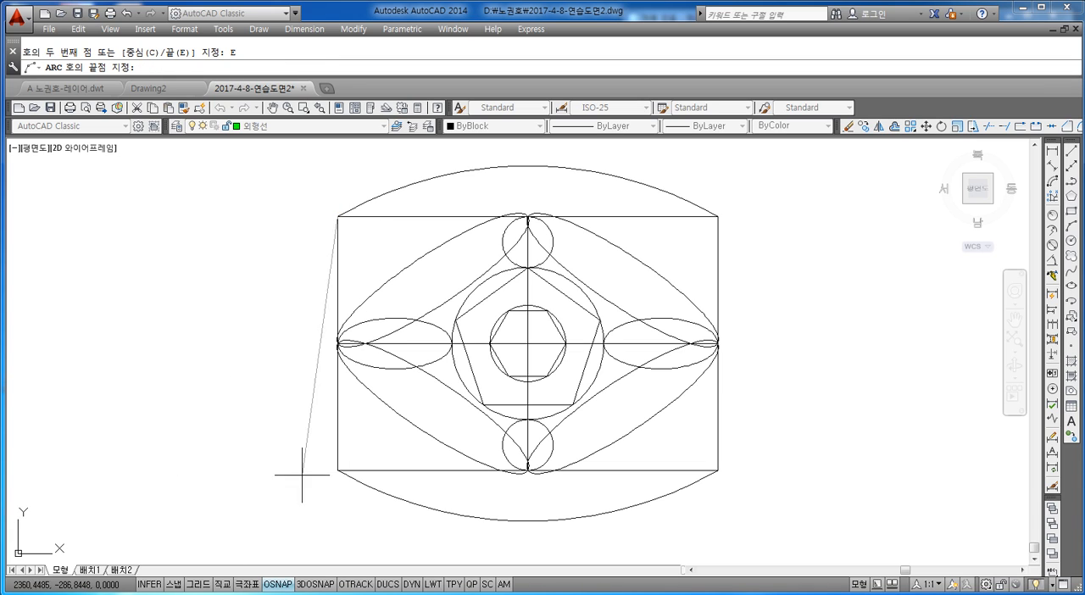
pyautogui.click(337, 469)
pyautogui.write('R')
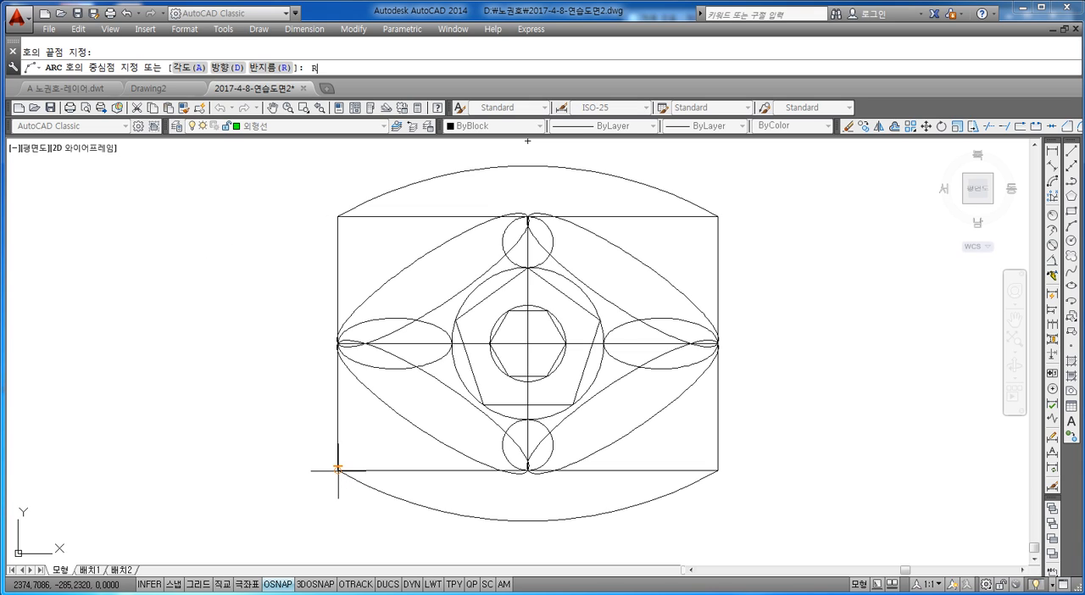
pyautogui.press('Return')
pyautogui.write('100')
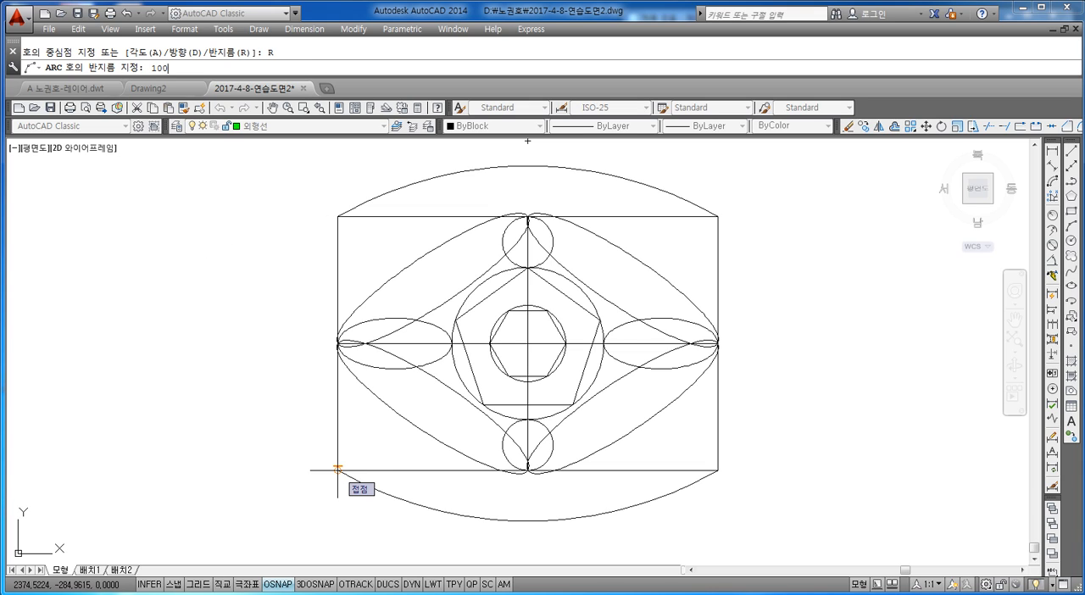
pyautogui.press('Return')
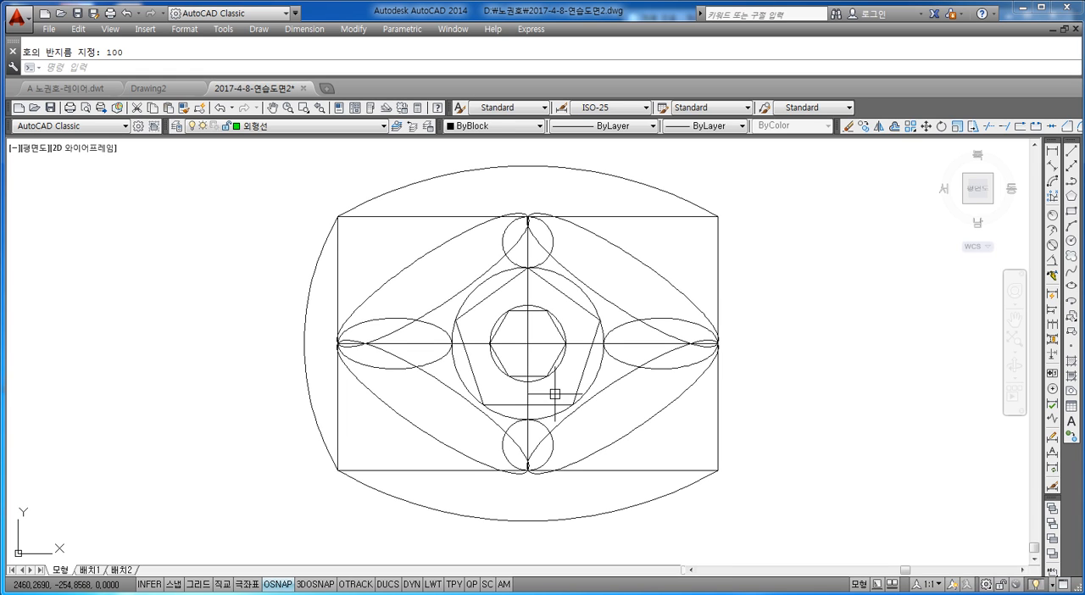
# Draw a start-end-radius arc from the rectangle's bottom-right corner to its top-right corner with radius 100.
pyautogui.moveTo(629, 406); pyautogui.dragTo(574, 405, button='middle')
pyautogui.press('Escape')
pyautogui.write('ㅈ')
pyautogui.press('Return')
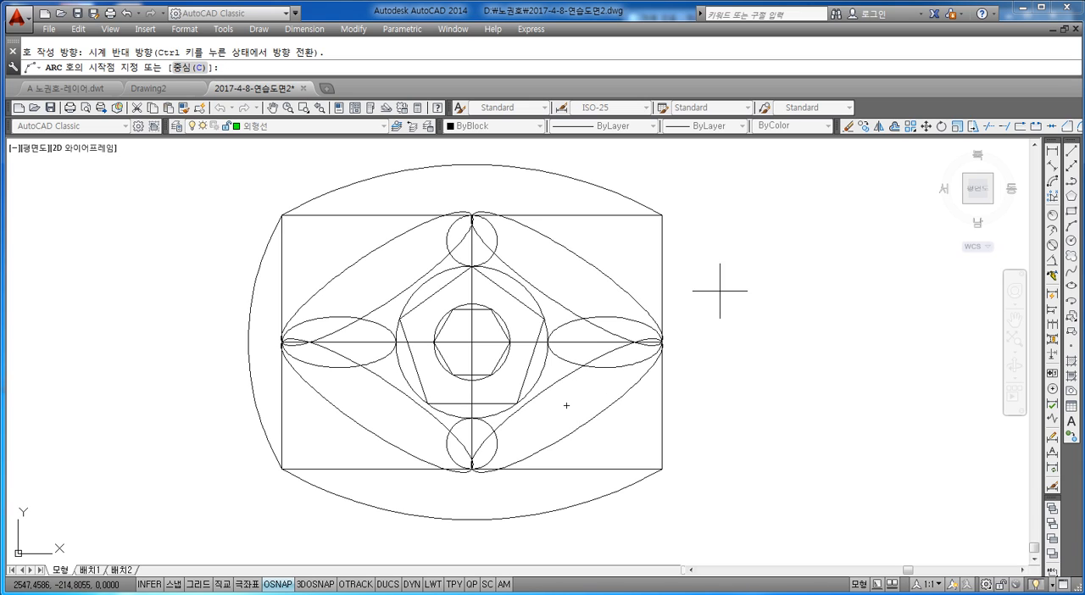
pyautogui.click(661, 469)
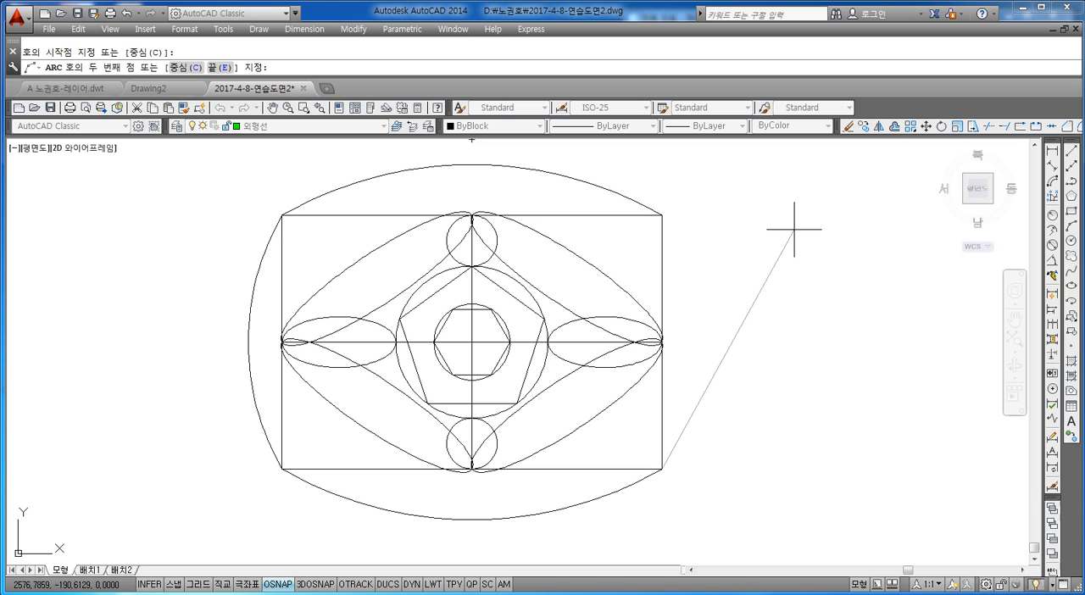
pyautogui.write('E')
pyautogui.press('Return')
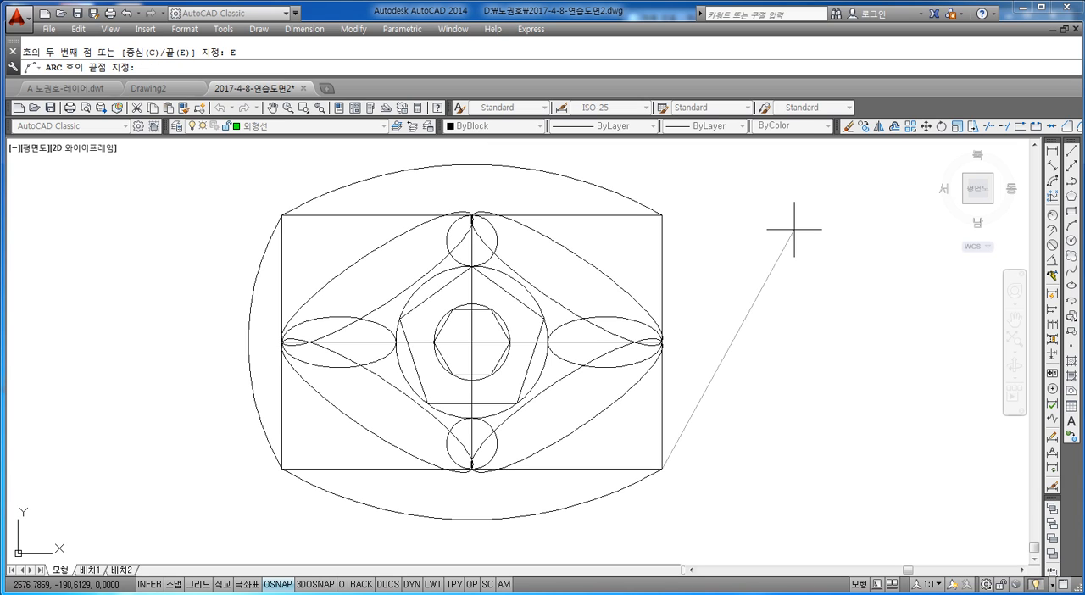
pyautogui.click(662, 215)
pyautogui.write('R')
pyautogui.press('Return')
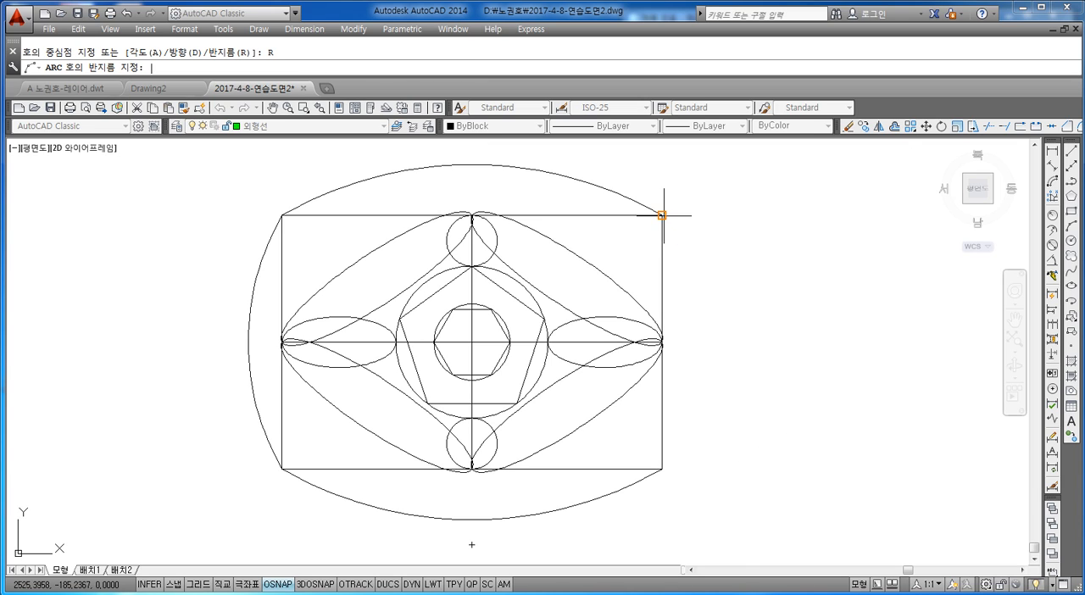
pyautogui.write('100')
pyautogui.press('Return')
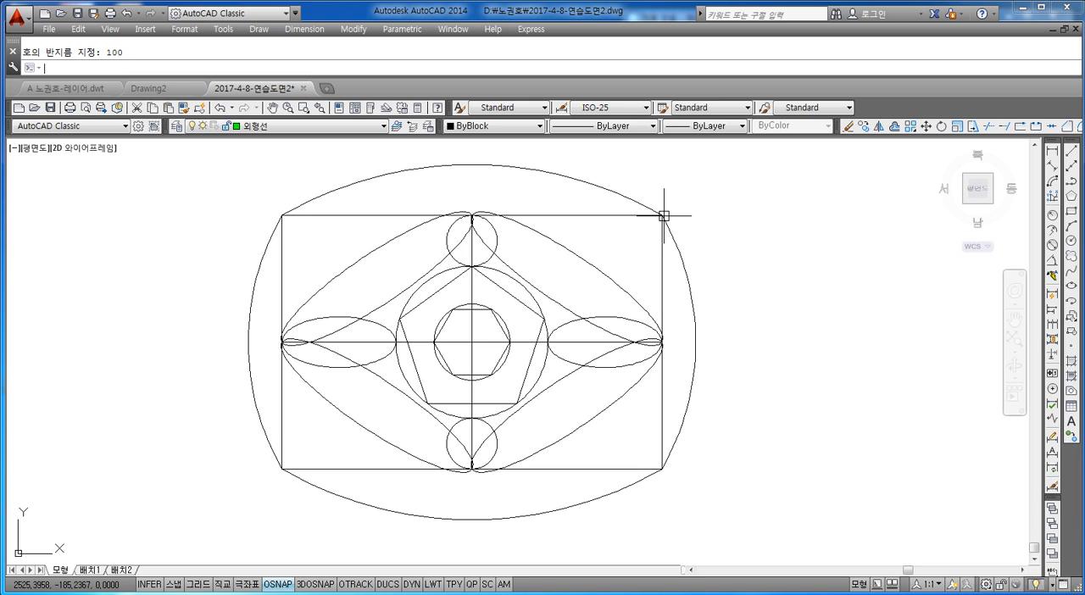
# Draw a circle of radius 15 centered on the rectangle's top-left corner.
pyautogui.moveTo(487, 278)
pyautogui.mouseDown(button='middle')
pyautogui.moveTo(508, 304)
pyautogui.moveTo(512, 294)
pyautogui.mouseUp(button='middle')
pyautogui.press('Escape')
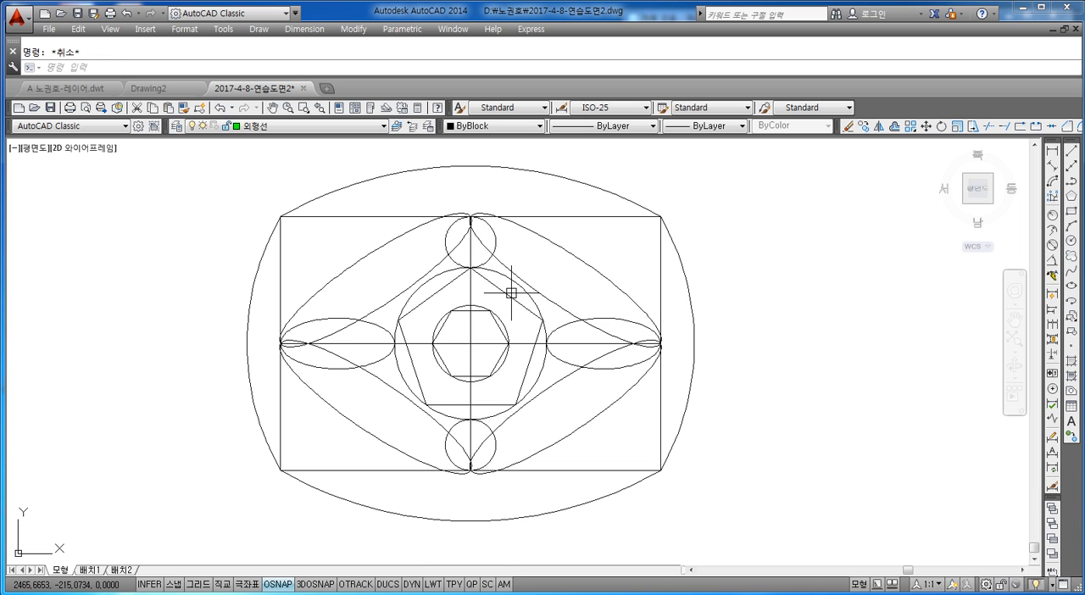
pyautogui.write('c')
pyautogui.press('Return')
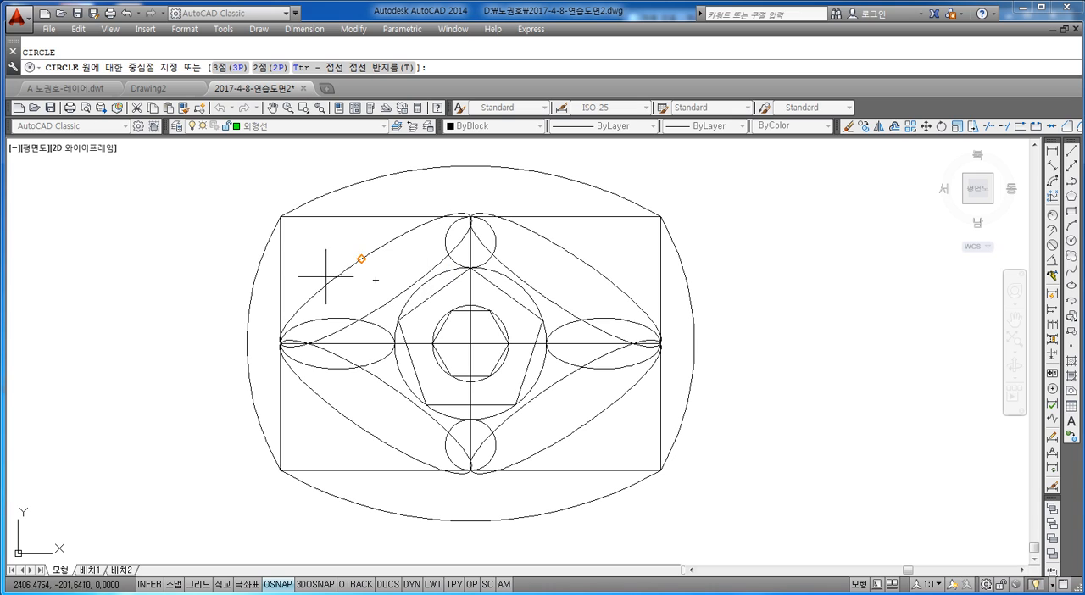
pyautogui.click(281, 216)
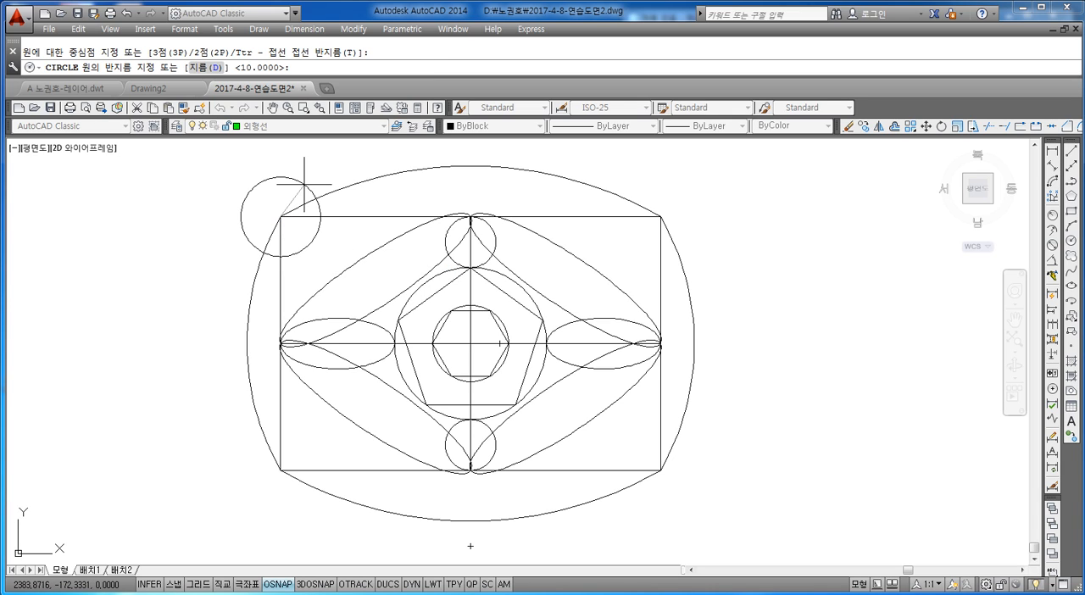
pyautogui.write('15')
pyautogui.press('Return')
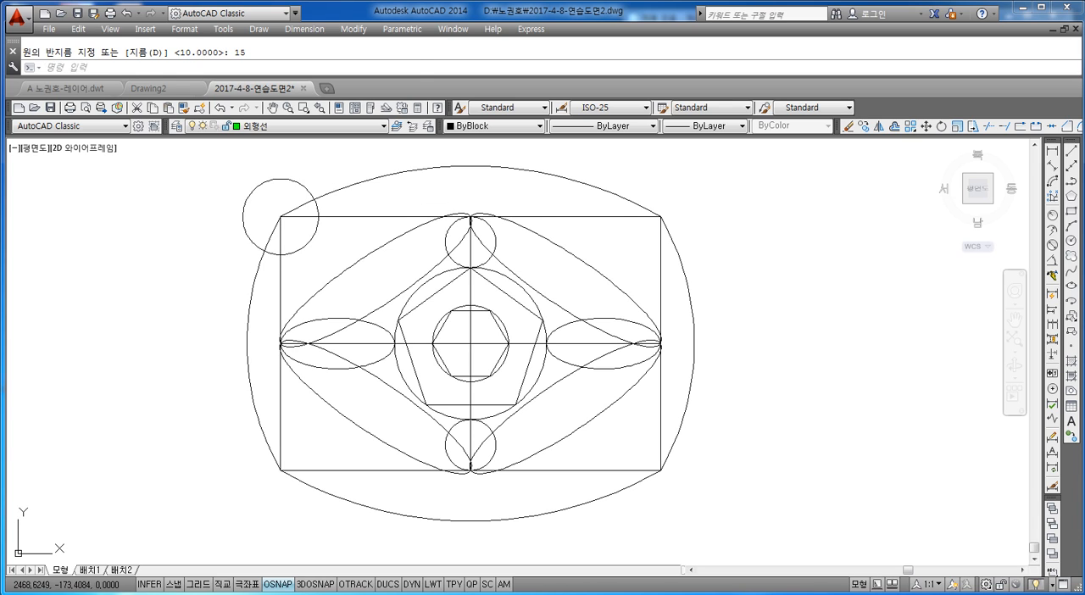
# Draw a circle of radius 15 centered on the rectangle's top-right corner.
pyautogui.press('Return')
pyautogui.click(660, 216)
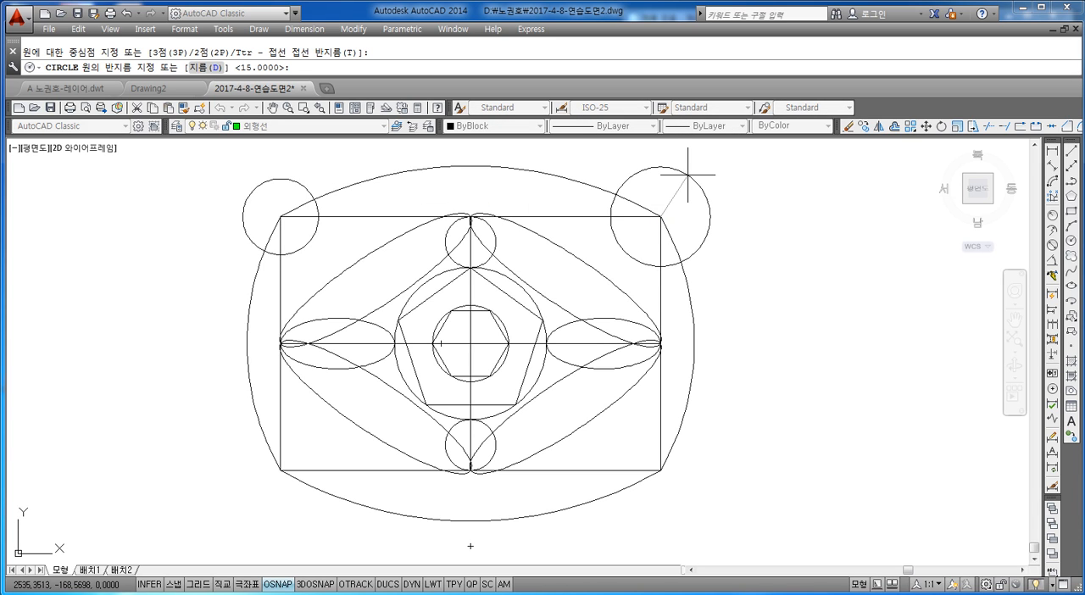
pyautogui.write('15')
pyautogui.press('Return')
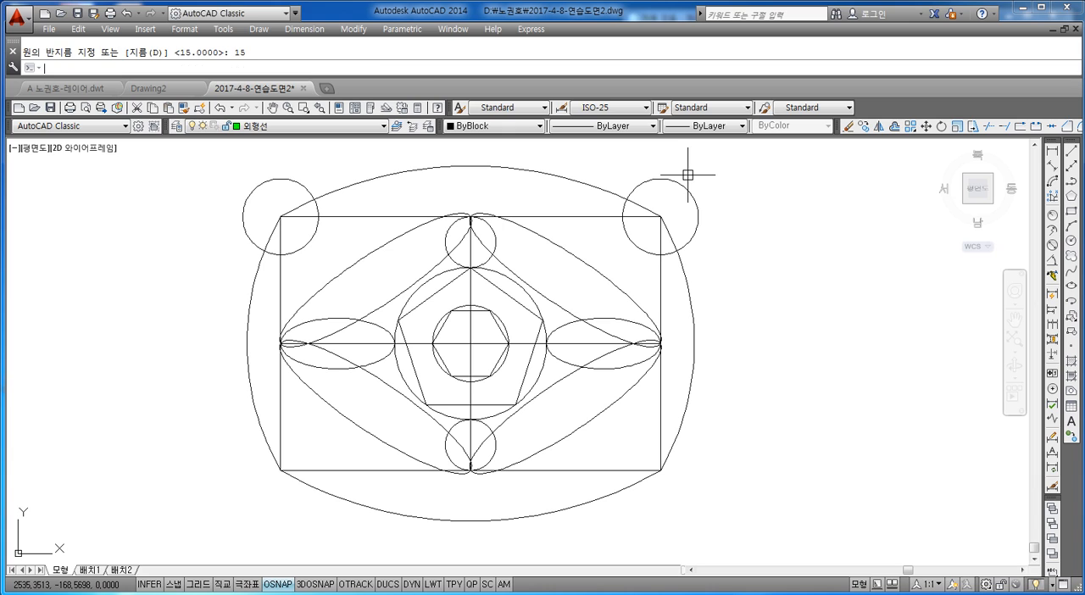
# Draw a circle of radius 15 centered on the rectangle's bottom-right corner.
pyautogui.press('Return')
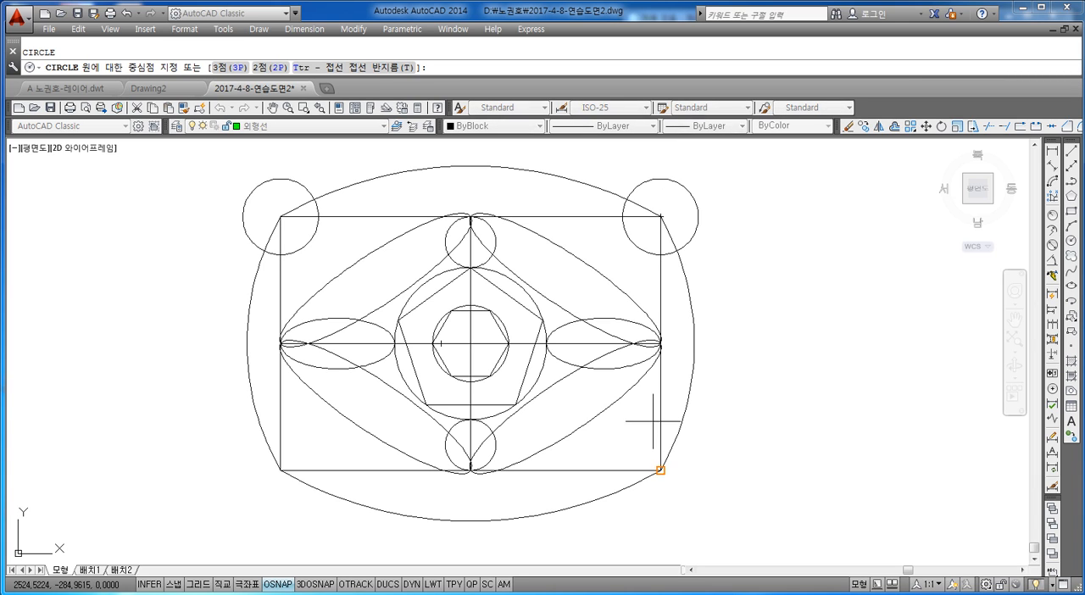
pyautogui.click(660, 470)
pyautogui.write('15')
pyautogui.press('Return')
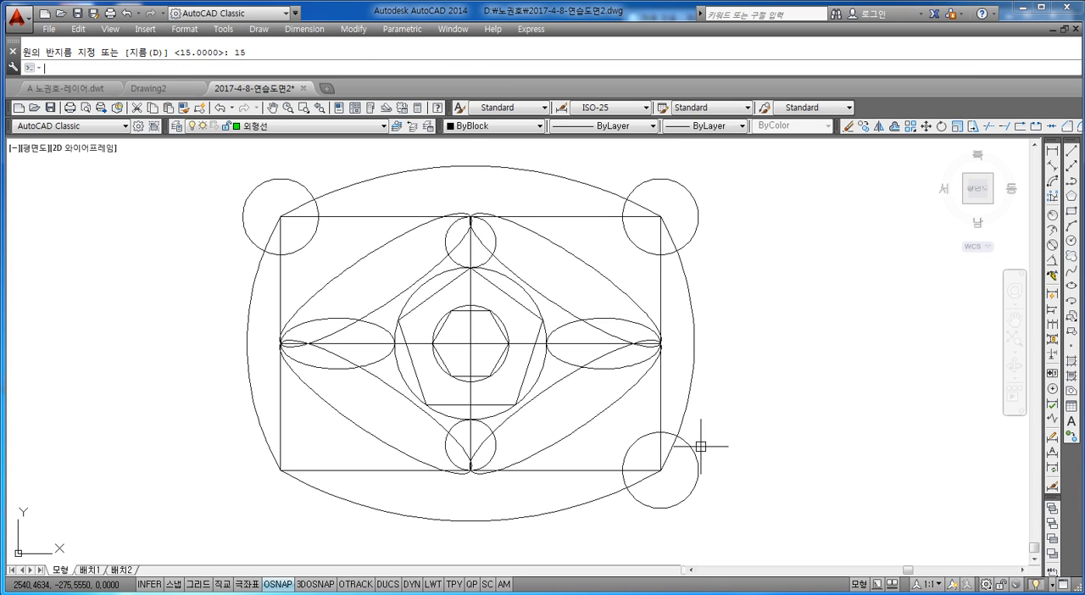
# Draw a circle of radius 15 centered on the rectangle's bottom-left corner.
pyautogui.press('Return')
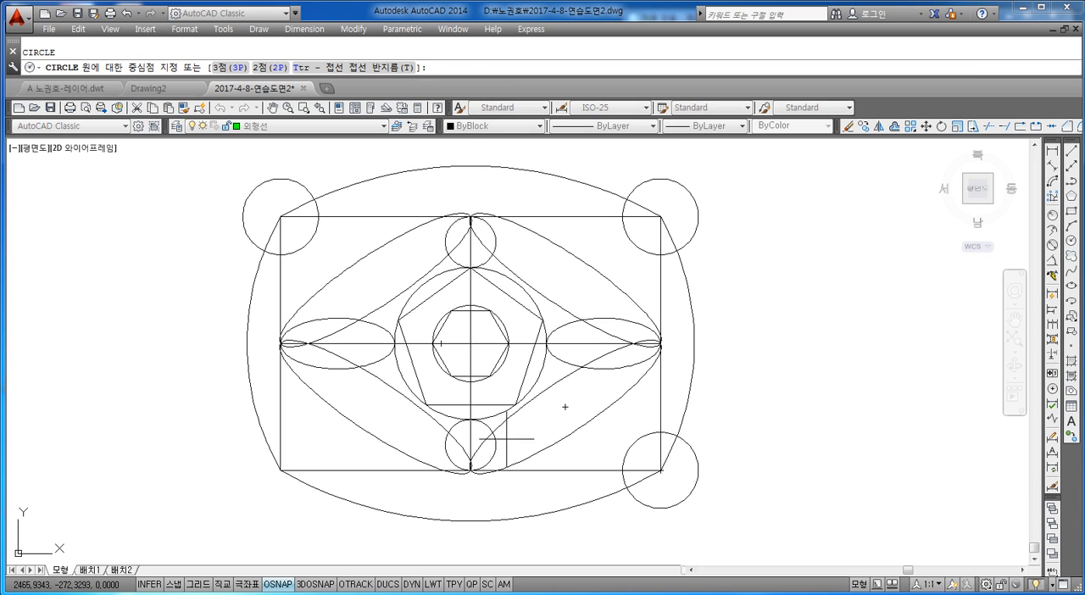
pyautogui.click(280, 470)
pyautogui.write('15')
pyautogui.press('Return')
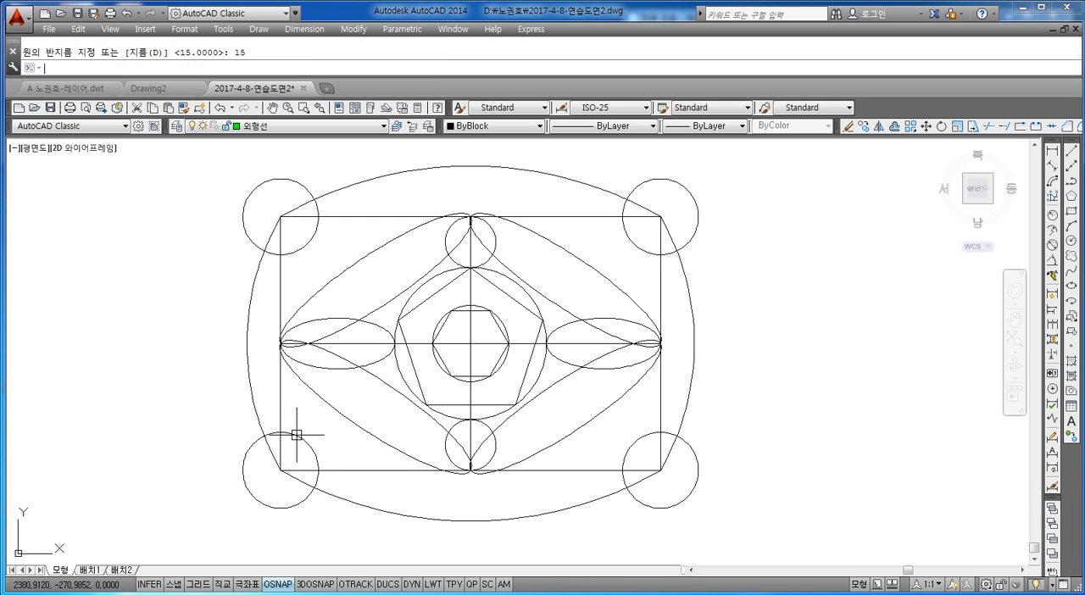
pyautogui.press('Escape')
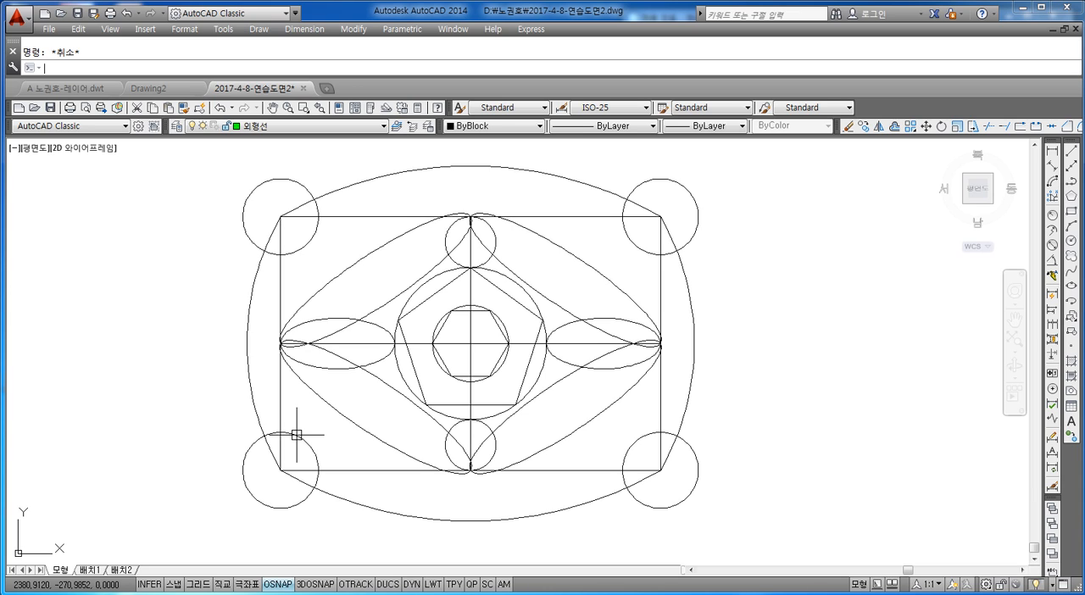
# Draw a tangent-tangent-radius circle of radius 7 touching the top-left corner circle and the upper outer arc.
pyautogui.press('Return')
pyautogui.press('Escape')
pyautogui.press('Return')
pyautogui.write('T')
pyautogui.press('Return')
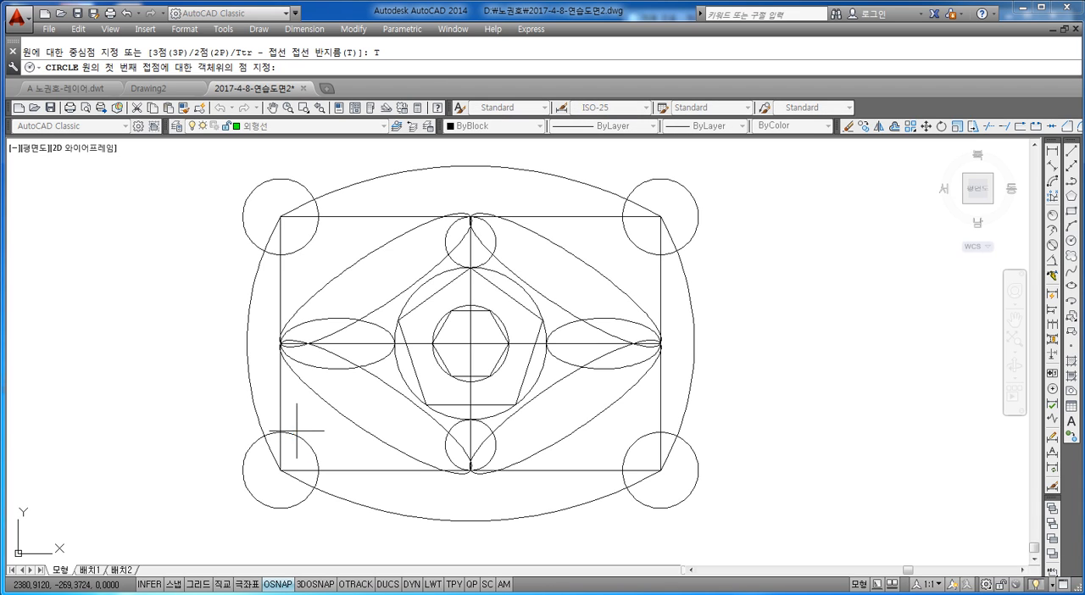
pyautogui.click(294, 182)
pyautogui.click(353, 182)
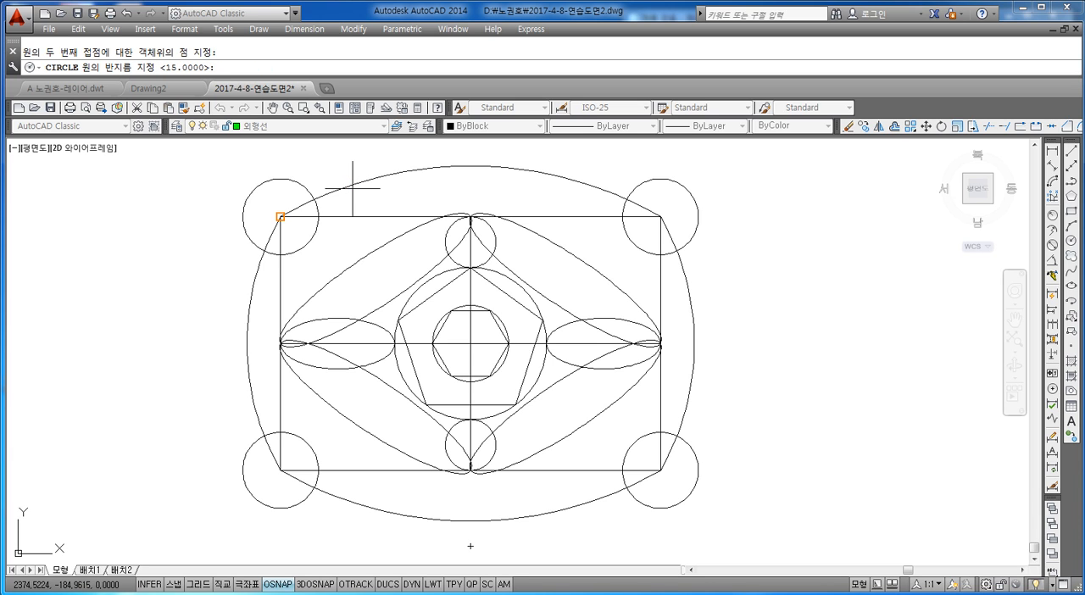
pyautogui.write('7')
pyautogui.press('Return')
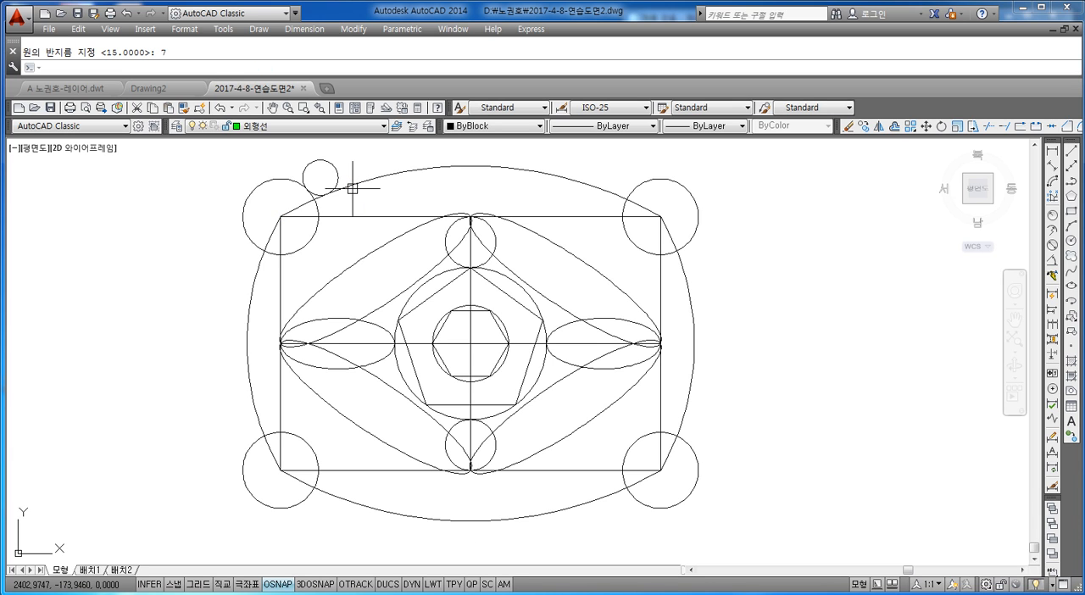
# Draw a tangent-tangent-radius circle of radius 7 touching the upper outer arc and the top-right corner circle.
pyautogui.moveTo(520, 218); pyautogui.dragTo(497, 246, button='middle')
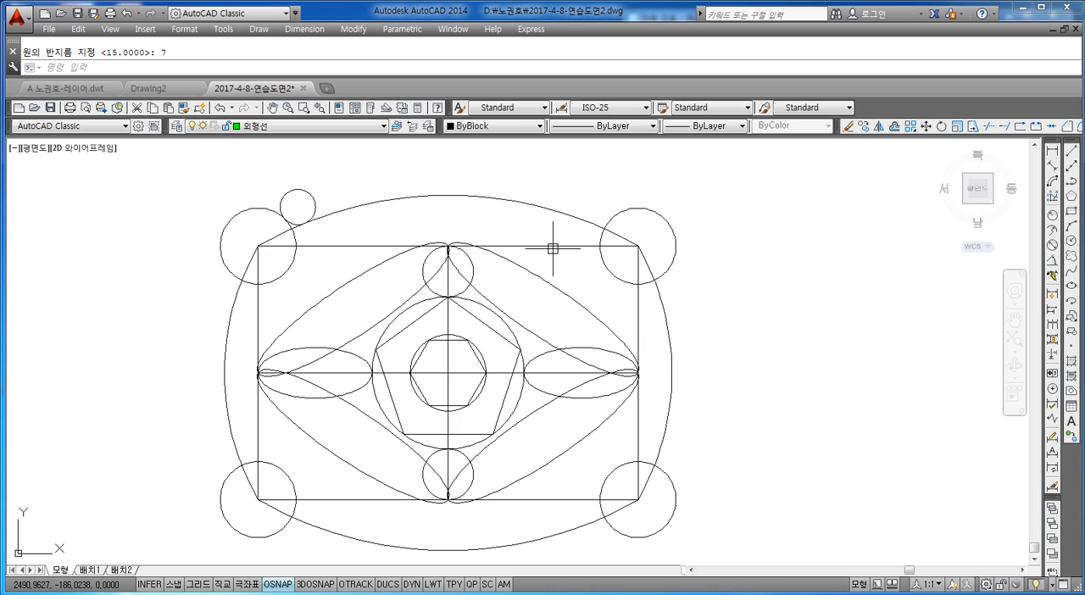
pyautogui.press('Escape')
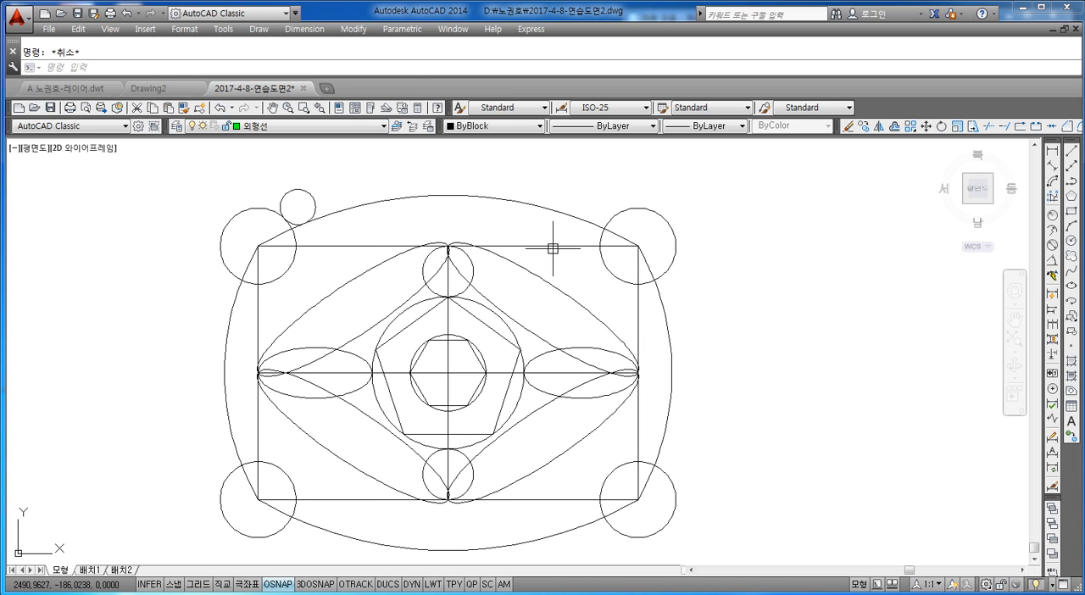
pyautogui.press('Return')
pyautogui.write('T')
pyautogui.press('Return')
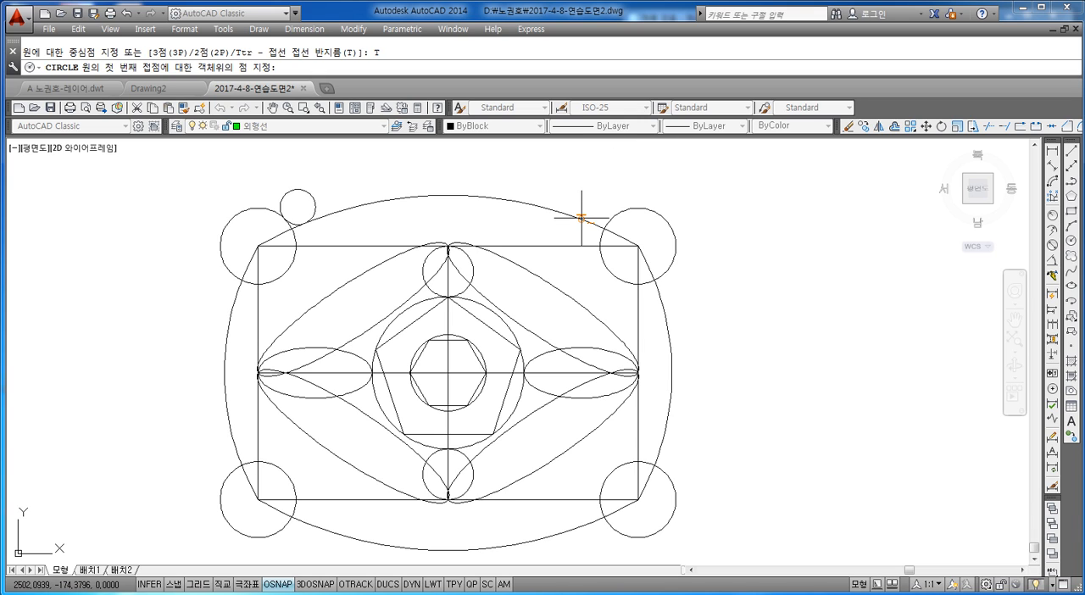
pyautogui.click(582, 217)
pyautogui.click(609, 210)
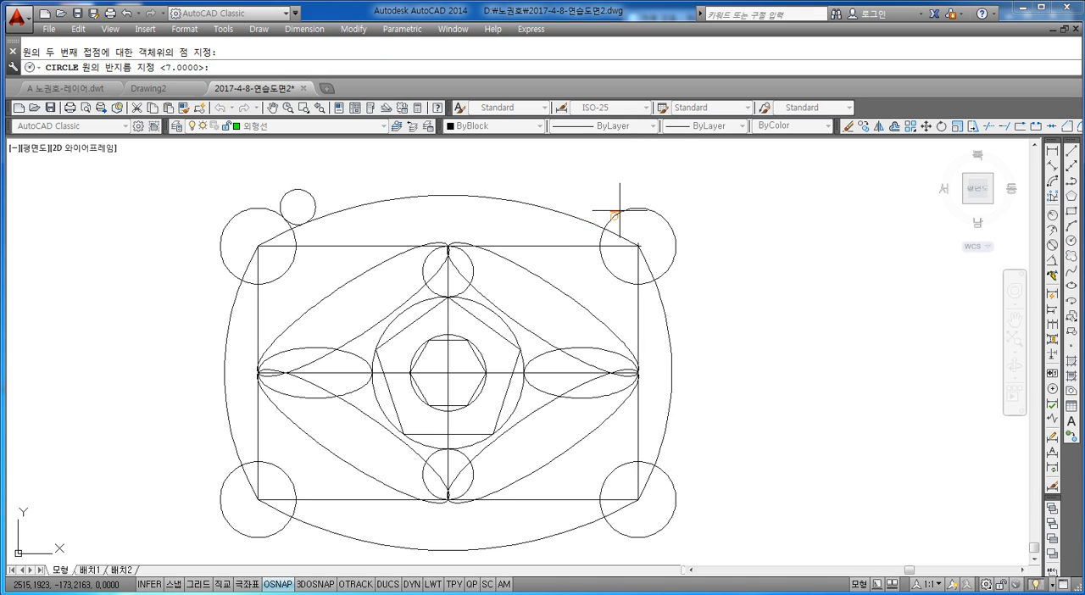
pyautogui.write('7')
pyautogui.press('Return')
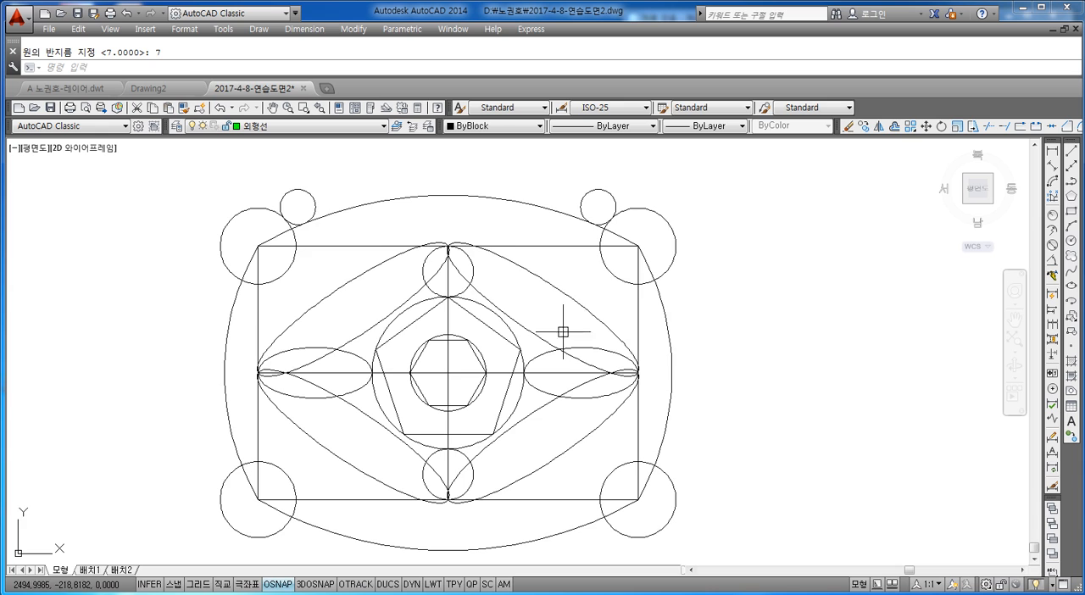
# Draw a tangent-tangent-radius circle of radius 7 touching the lower outer arc and the bottom-right corner circle.
pyautogui.moveTo(562, 332)
pyautogui.mouseDown(button='middle')
pyautogui.moveTo(556, 284)
pyautogui.moveTo(556, 326)
pyautogui.mouseUp(button='middle')
pyautogui.press('Escape')
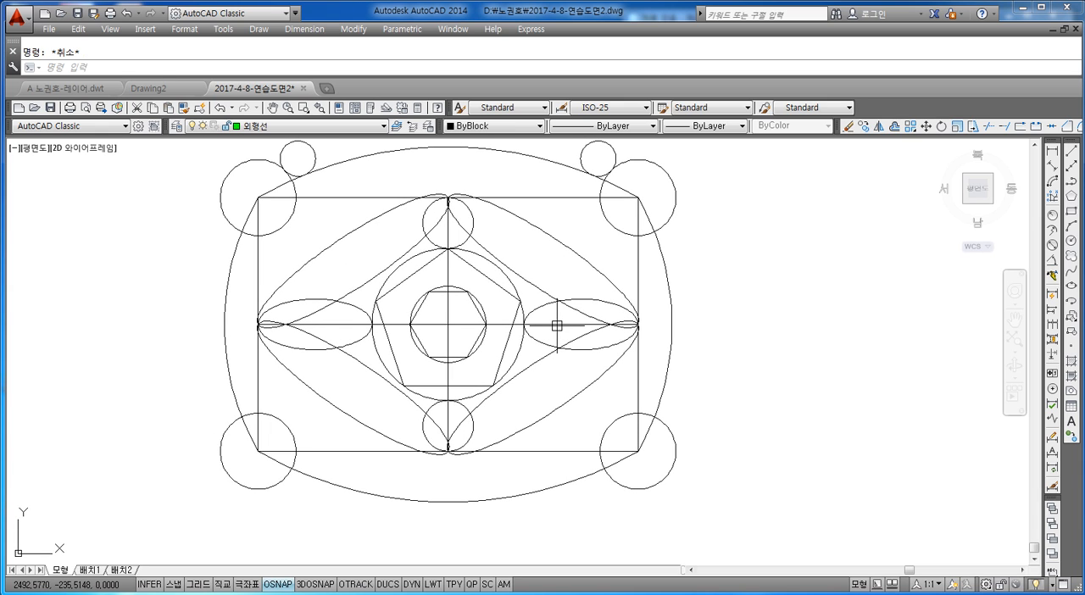
pyautogui.write('c')
pyautogui.press('Return')
pyautogui.write('t')
pyautogui.press('Return')
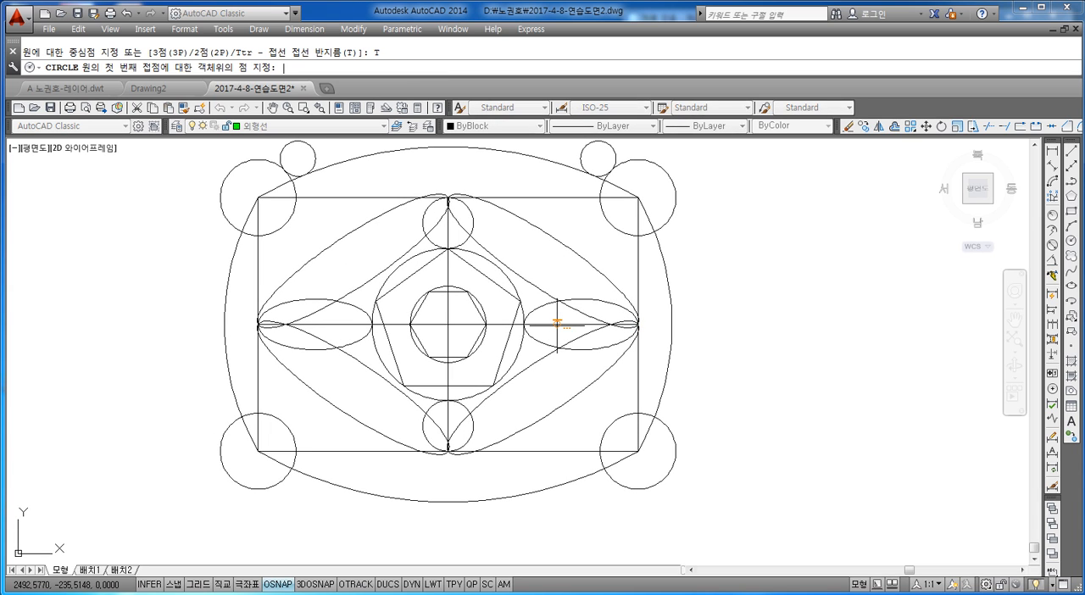
pyautogui.click(588, 480)
pyautogui.click(612, 482)
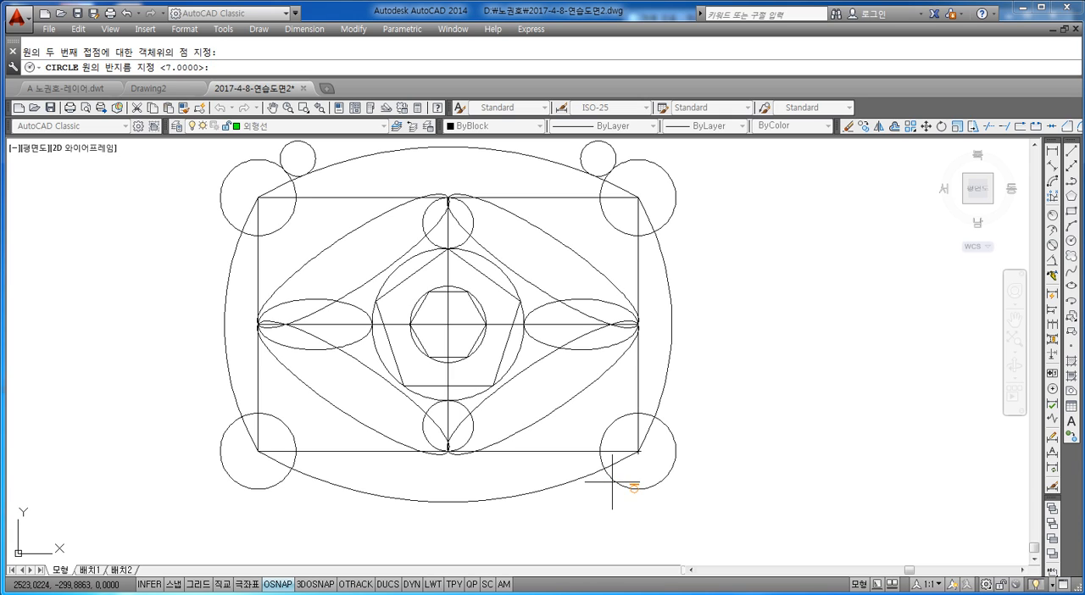
pyautogui.write('7')
pyautogui.press('Return')
pyautogui.press('Escape')
# Draw a tangent-tangent-radius circle of radius 7 touching the bottom-left corner circle and the lower outer arc.
pyautogui.write('c')
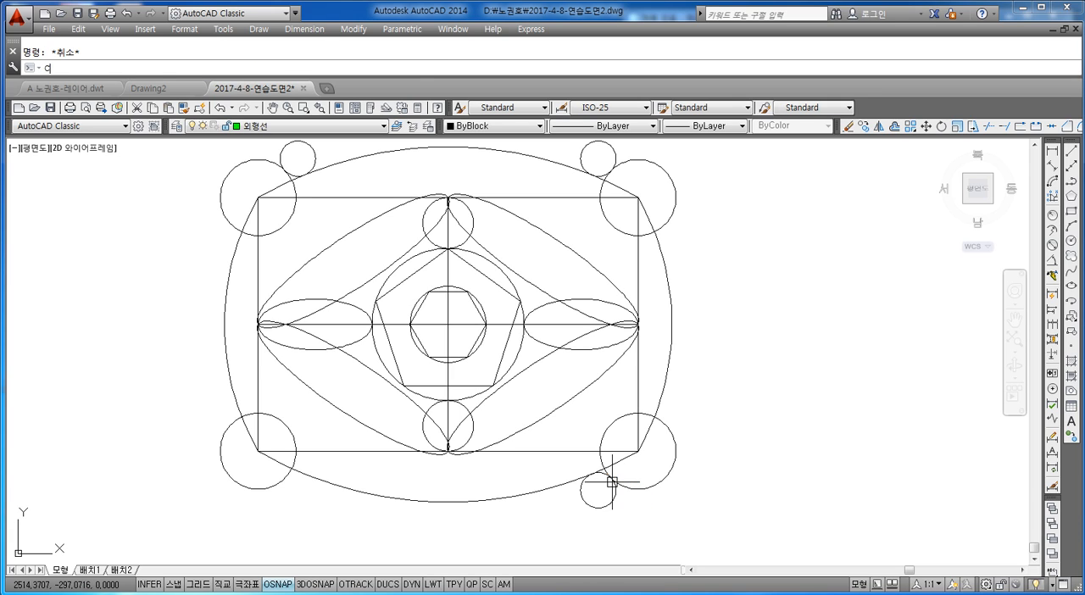
pyautogui.press('Return')
pyautogui.write('t')
pyautogui.press('Return')
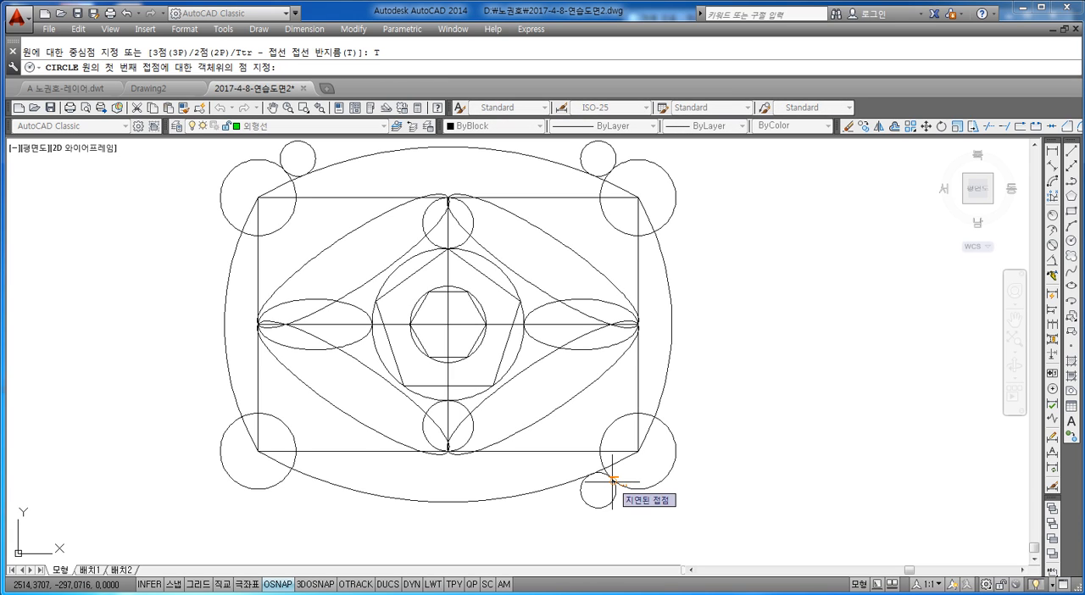
pyautogui.click(282, 480)
pyautogui.click(310, 479)
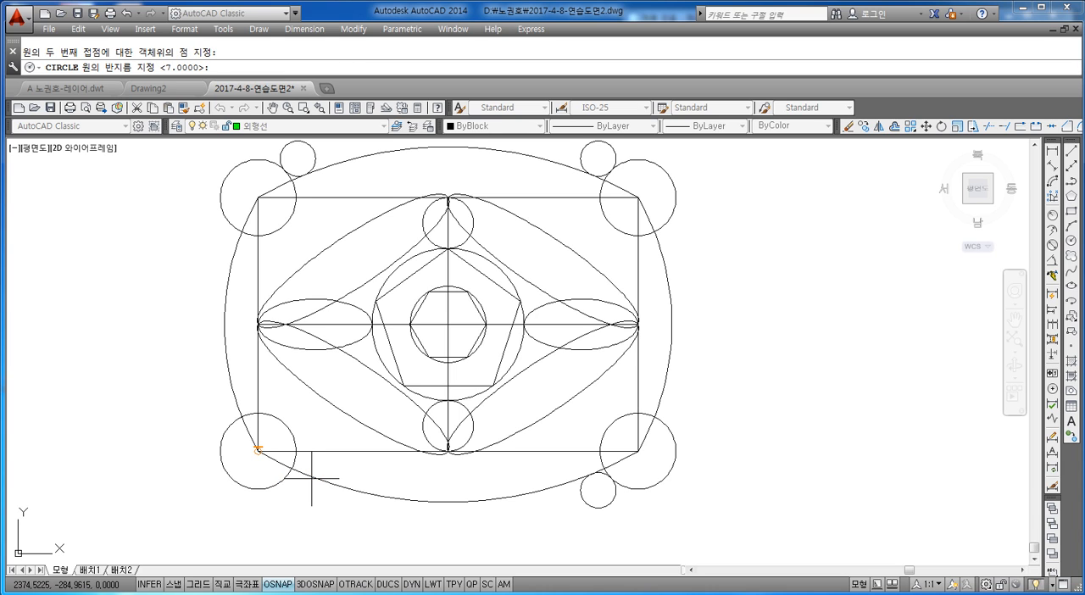
pyautogui.press('Return')
pyautogui.press('Escape')
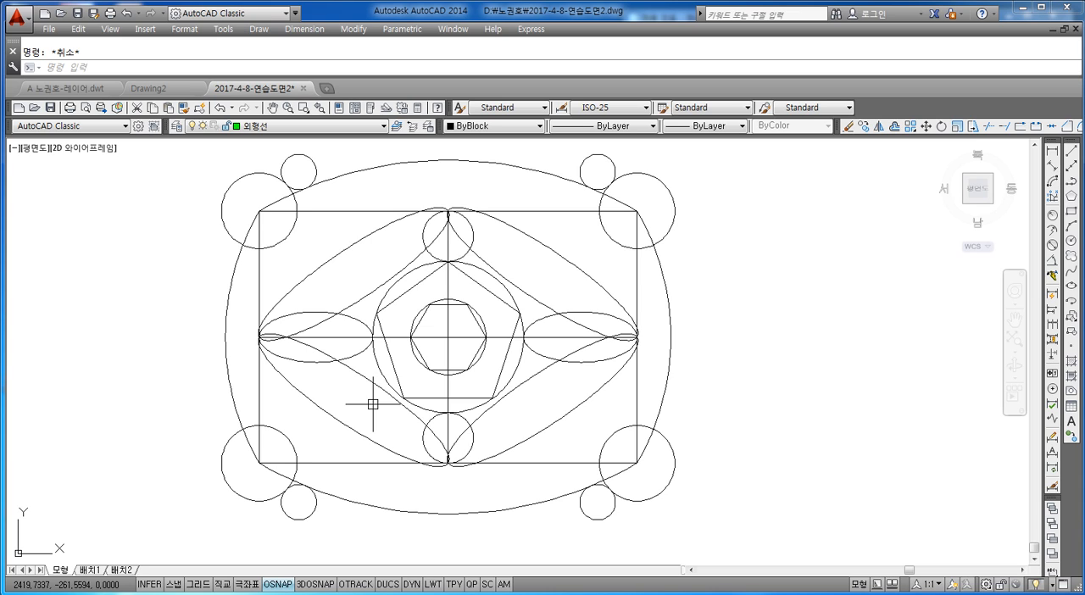
# Draw a 3-sided polygon inscribed in the top-right corner circle, with its apex at the circle's top quadrant.
pyautogui.write('POL')
pyautogui.press('Return')
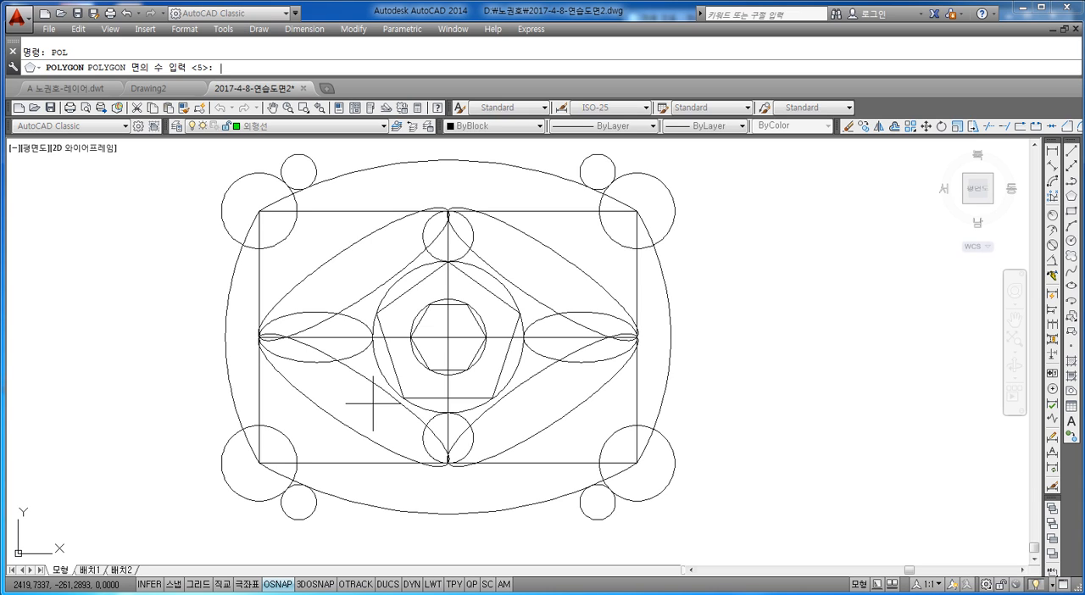
pyautogui.write('3')
pyautogui.press('Return')
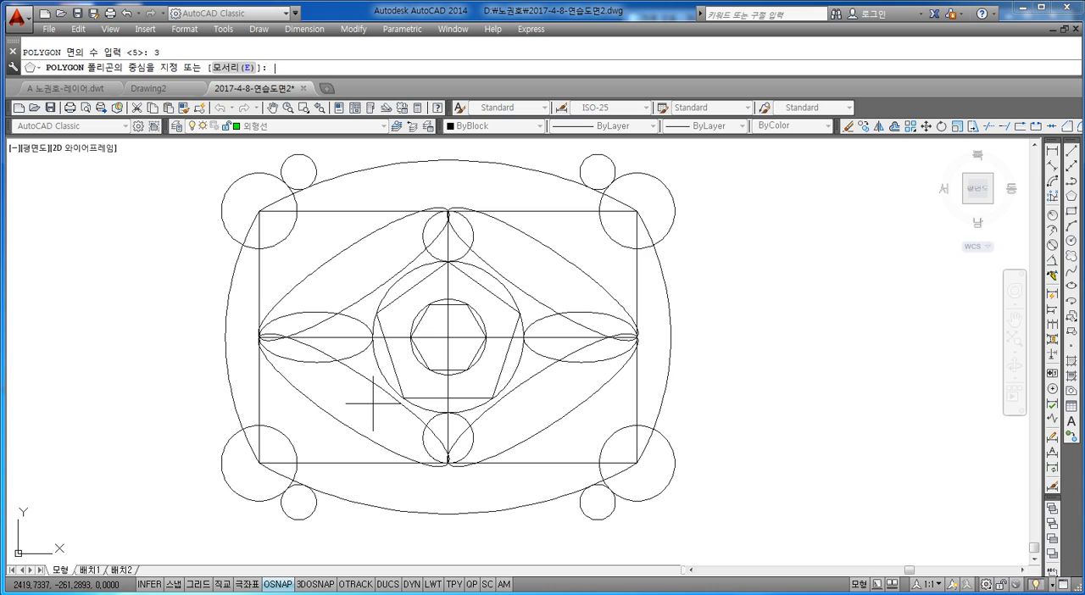
pyautogui.click(636, 209)
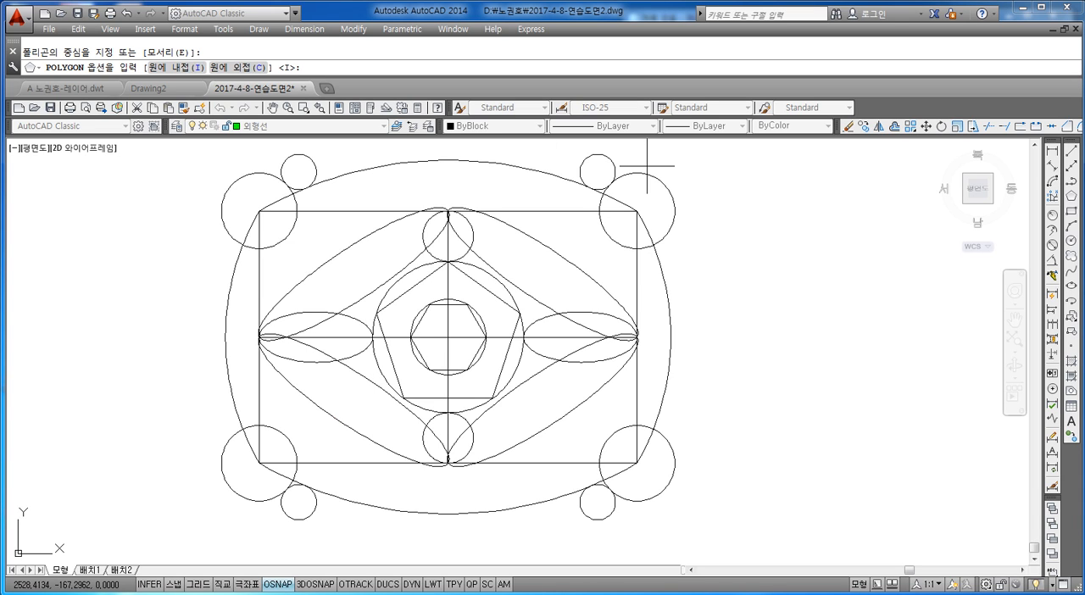
pyautogui.write('I')
pyautogui.press('Return')
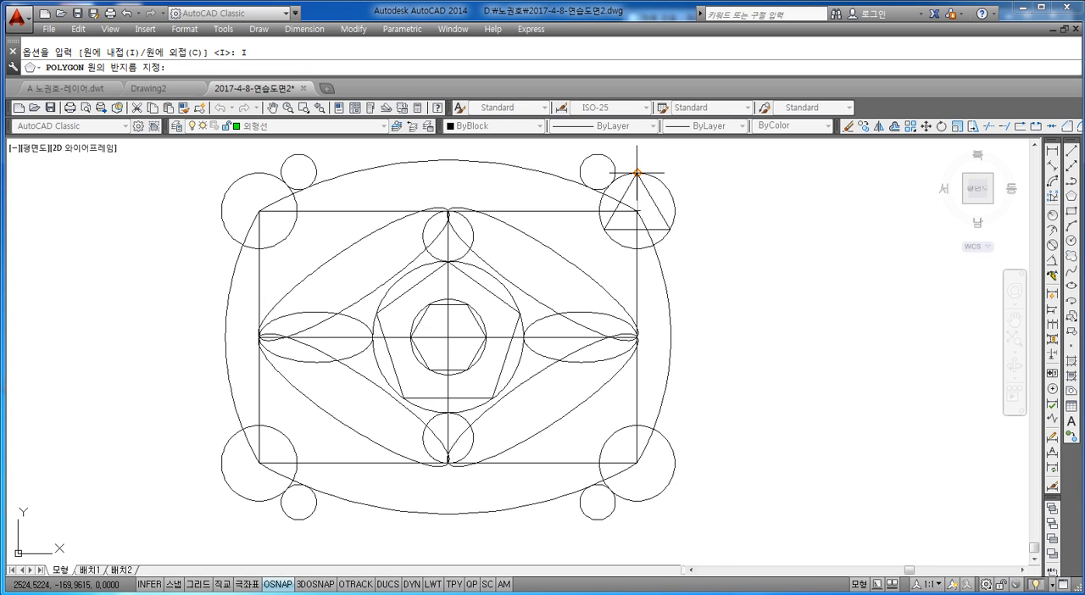
pyautogui.click(636, 173)
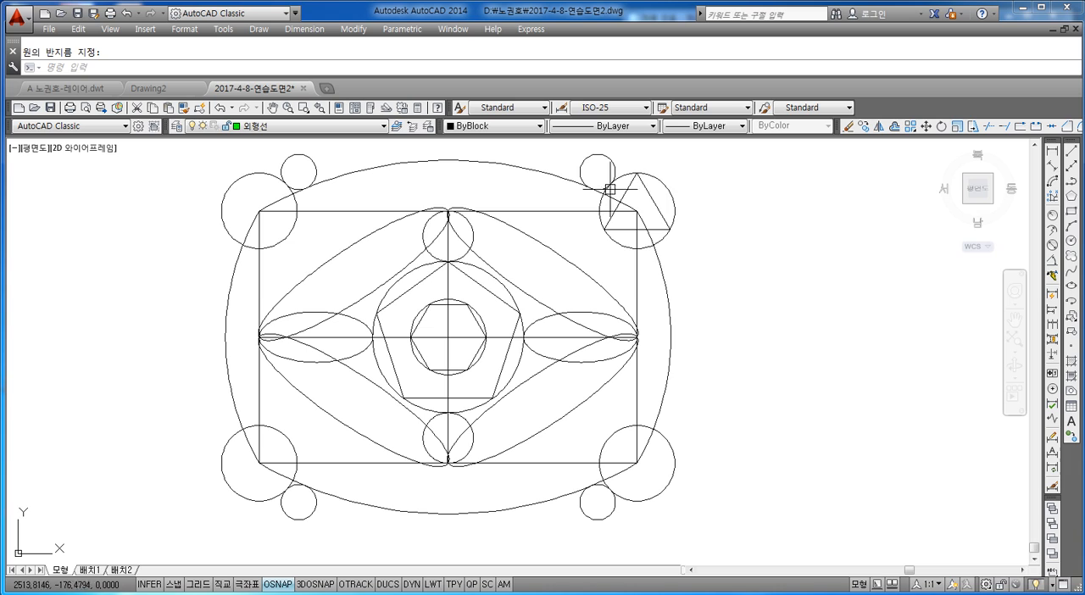
# Draw a 3-sided polygon inscribed in the top-left corner circle, with its apex at the circle's top quadrant.
pyautogui.write('POL')
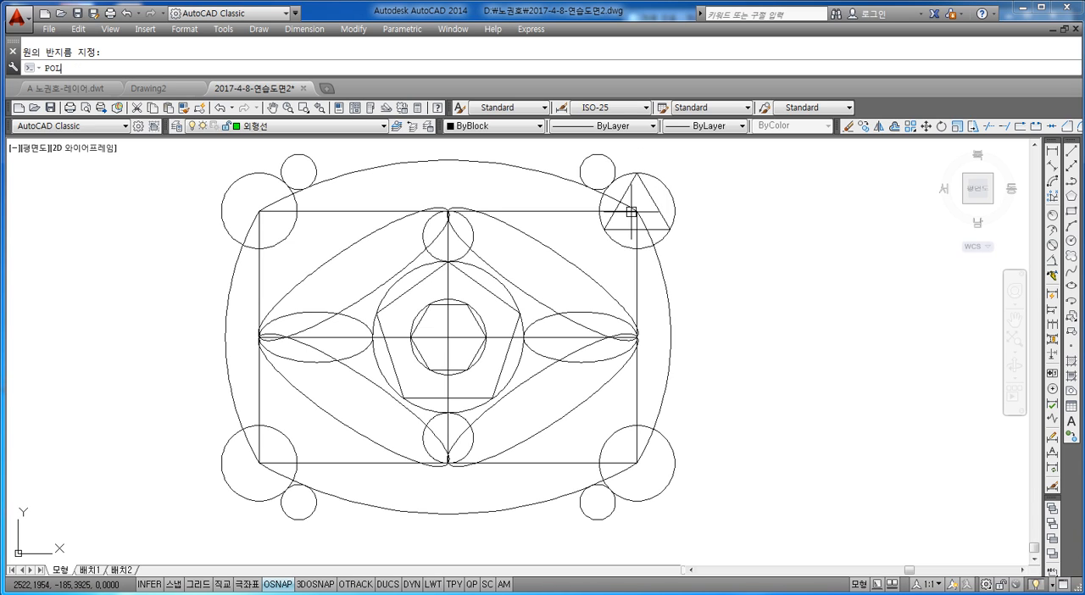
pyautogui.press('Return')
pyautogui.write('3')
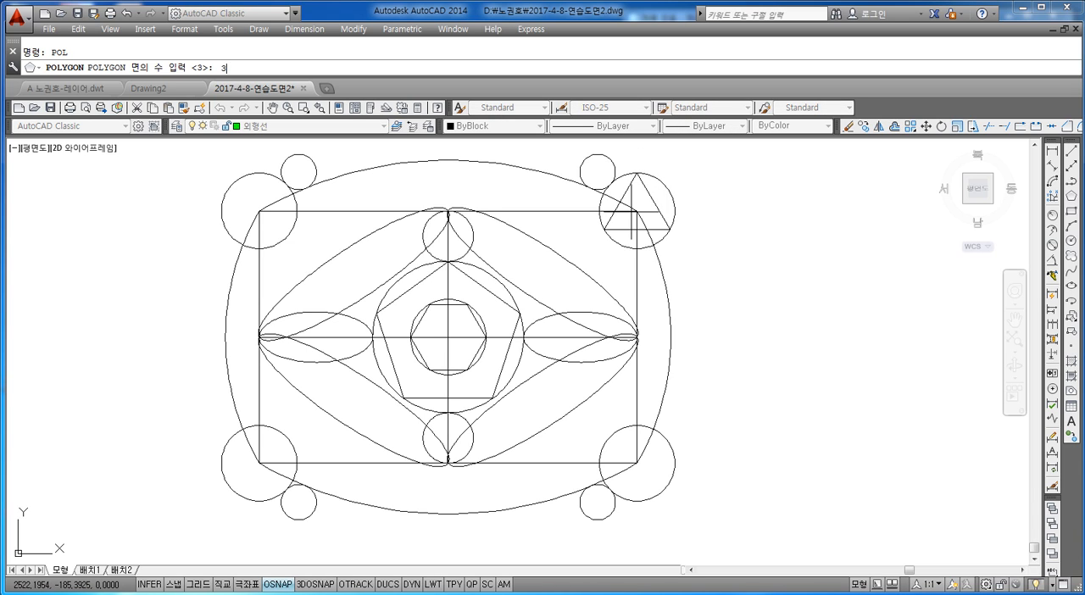
pyautogui.press('Return')
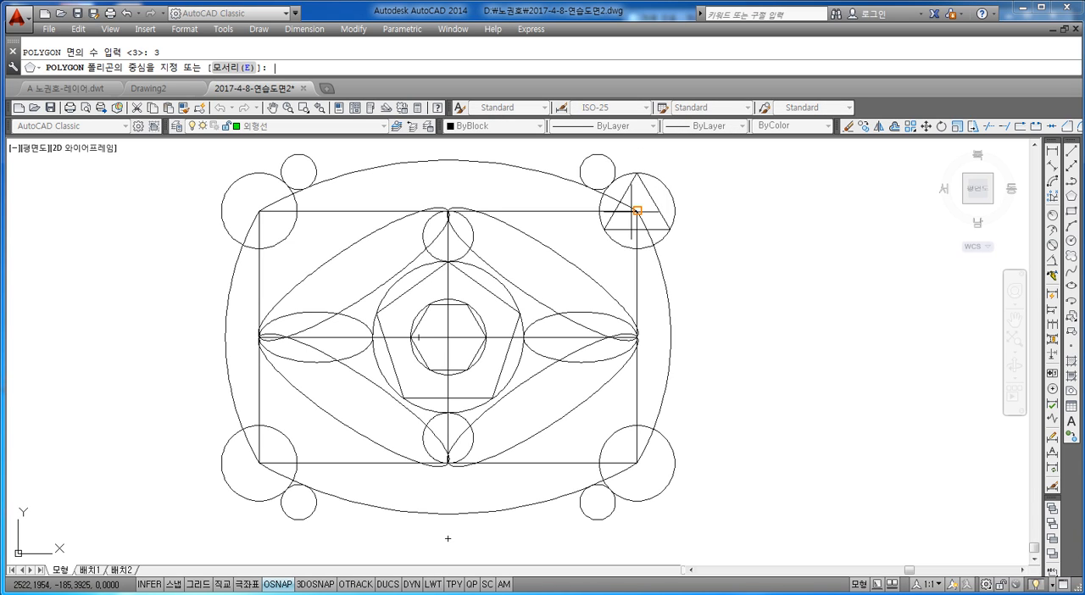
pyautogui.click(259, 211)
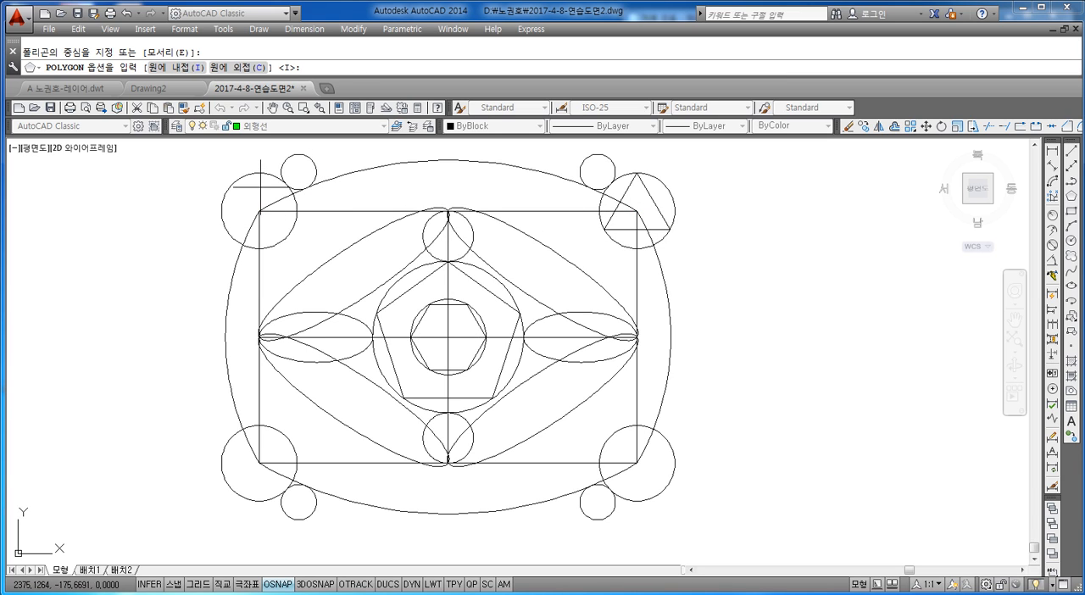
pyautogui.write('i')
pyautogui.press('Return')
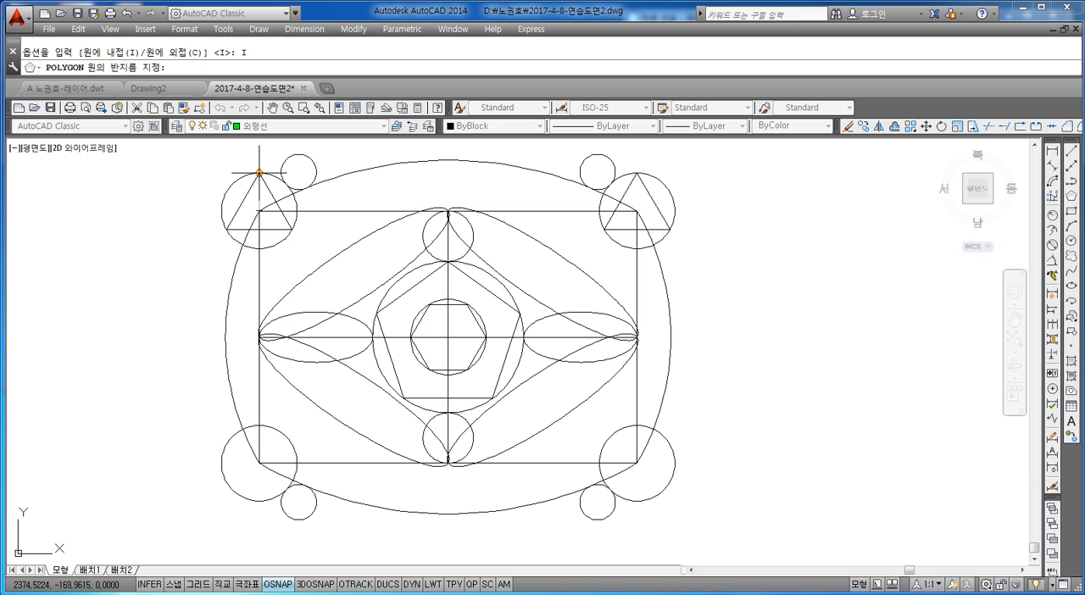
pyautogui.click(259, 172)
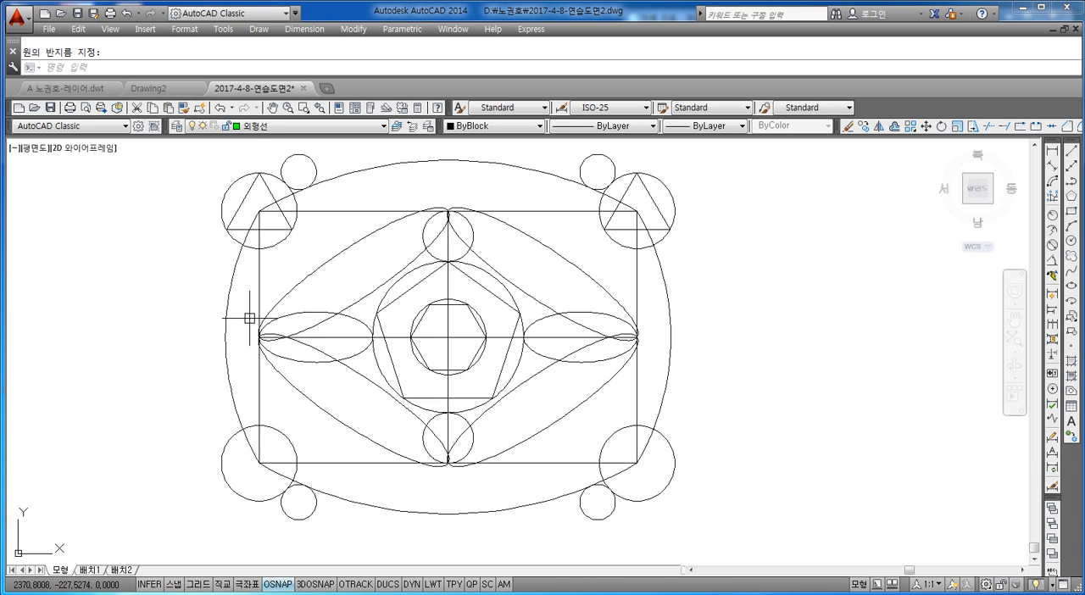
# Draw a 3-sided polygon inscribed in the bottom-left corner circle, with its apex at the circle's top quadrant.
pyautogui.write('Eol')
pyautogui.press('Return')
pyautogui.write('3')
pyautogui.press('Return')
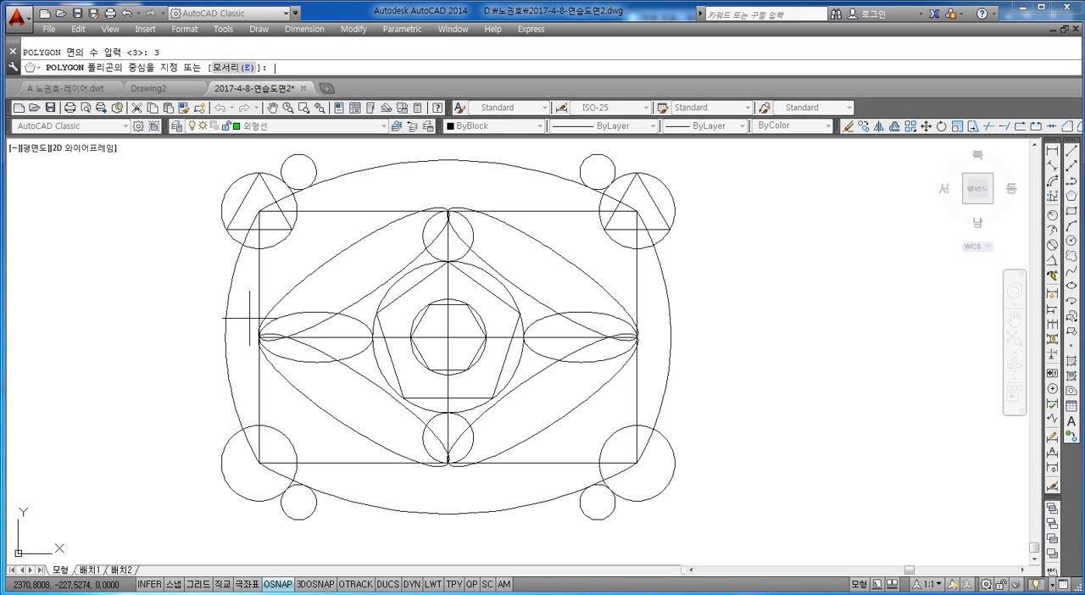
pyautogui.click(259, 462)
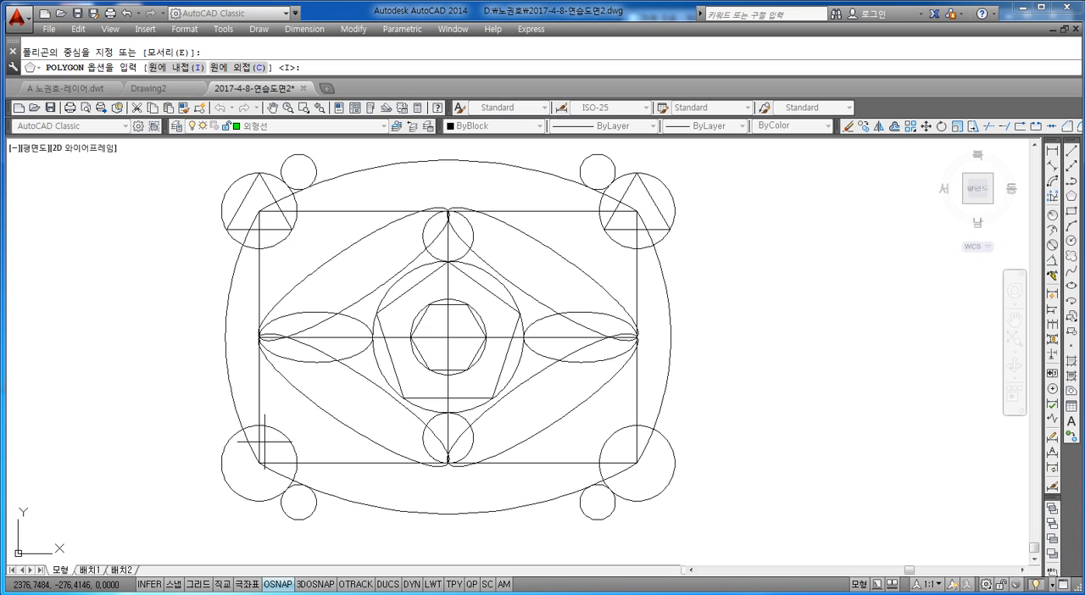
pyautogui.write('i')
pyautogui.press('Return')
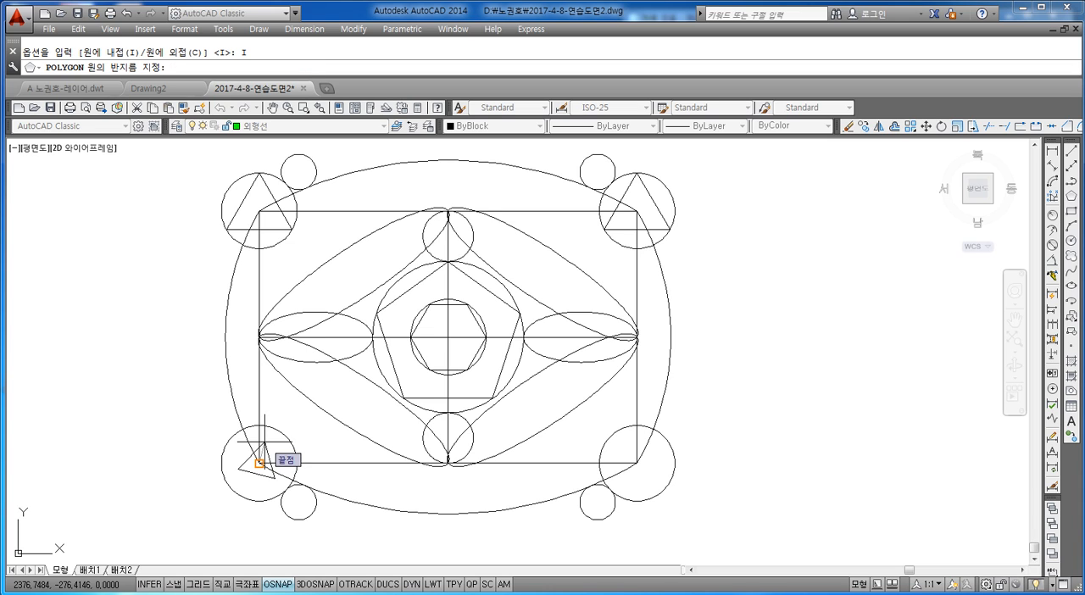
pyautogui.click(259, 425)
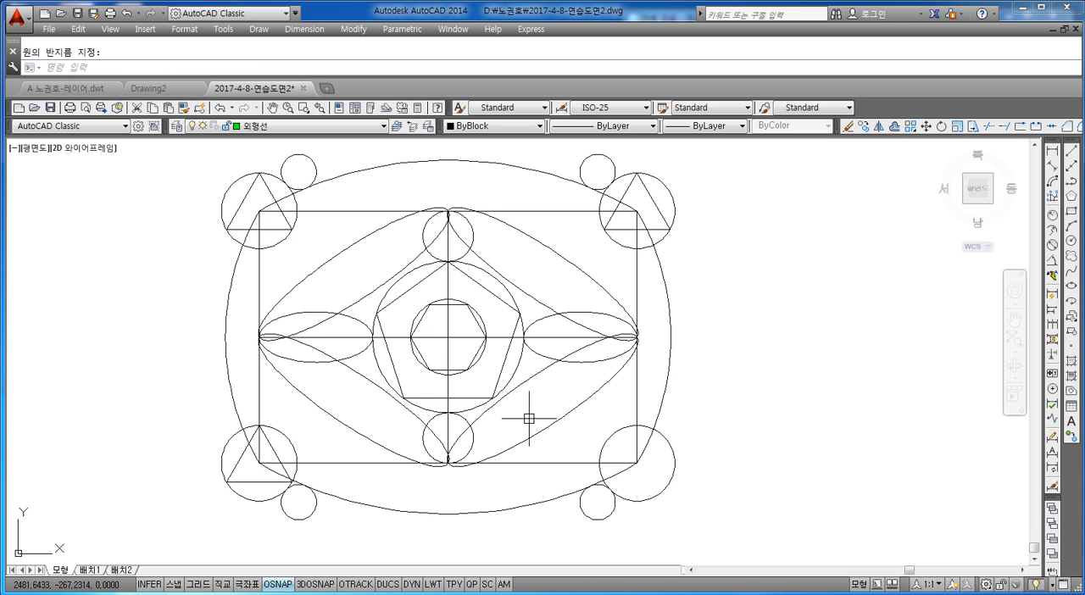
# Draw a 3-sided polygon inscribed in the bottom-right corner circle, with its apex at the circle's top quadrant.
pyautogui.write('pol')
pyautogui.press('Return')
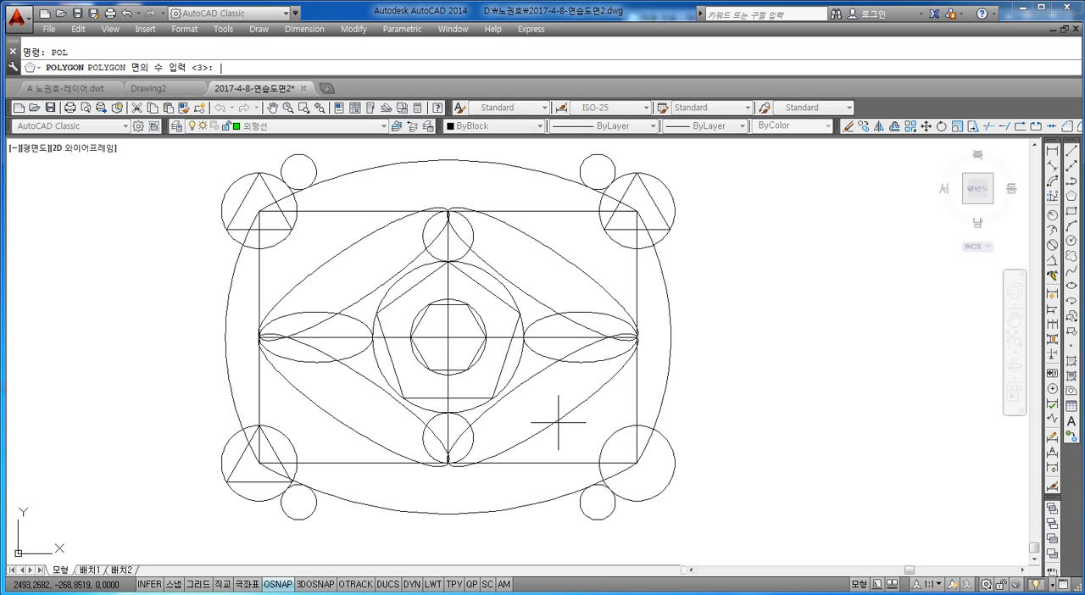
pyautogui.write('3')
pyautogui.press('Return')
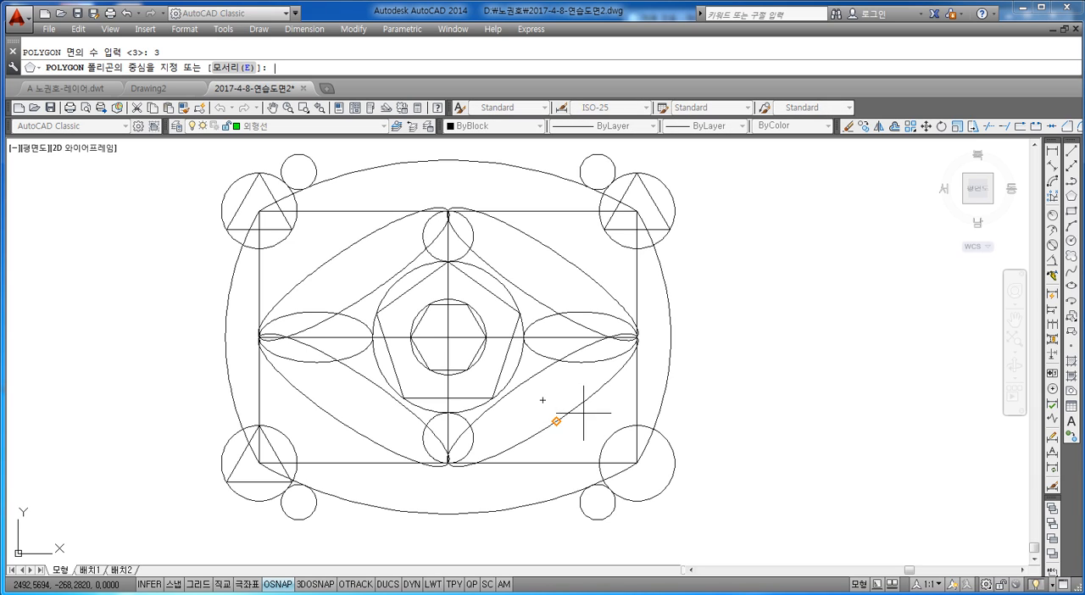
pyautogui.click(636, 463)
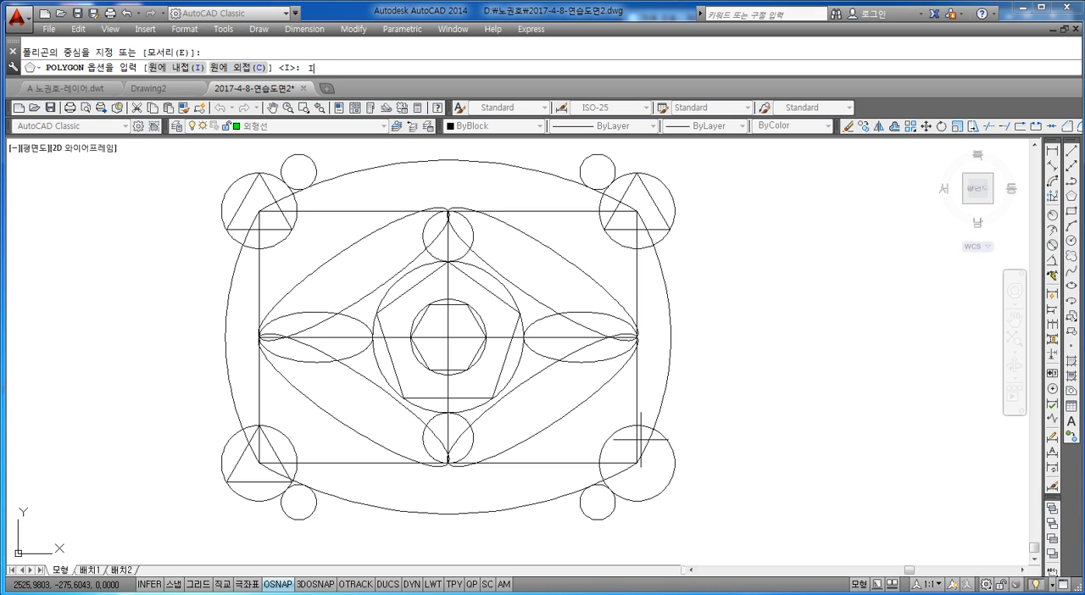
pyautogui.press('Return')
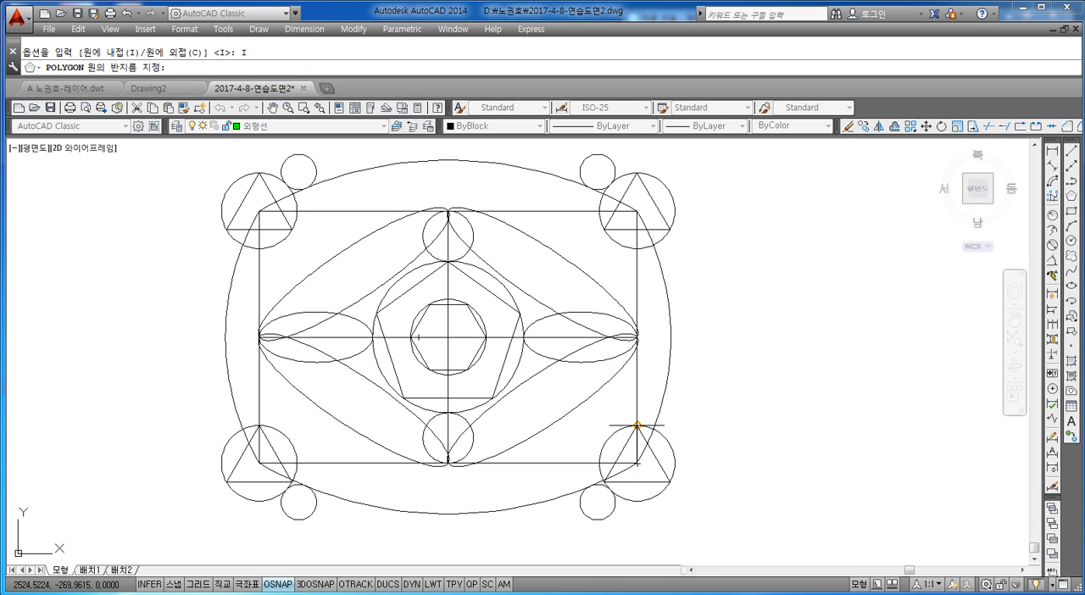
pyautogui.click(637, 426)
pyautogui.moveTo(612, 424); pyautogui.dragTo(667, 440, button='middle')
pyautogui.press('Escape')
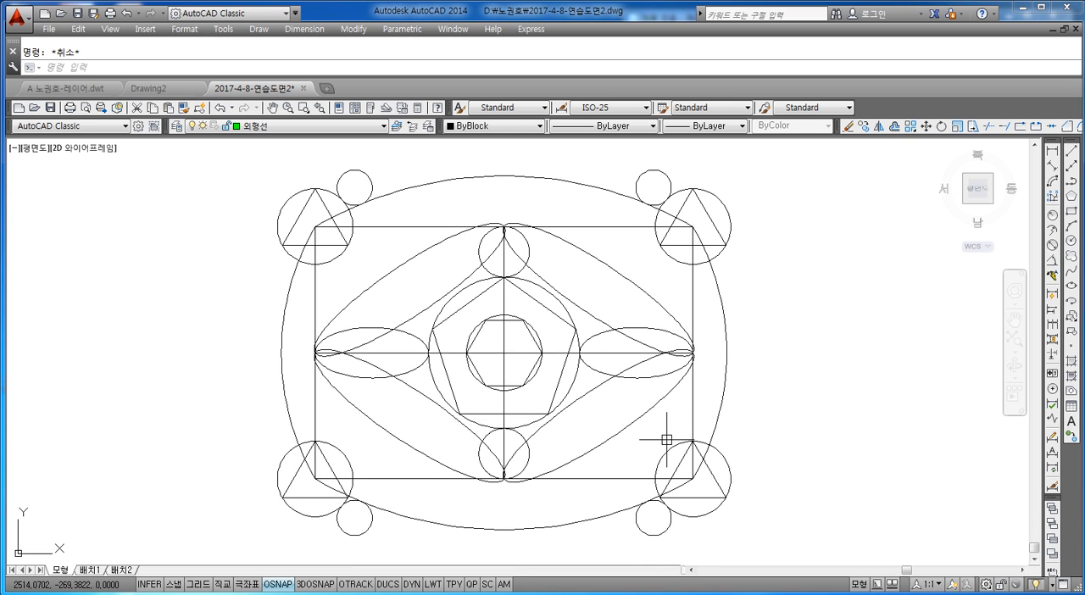